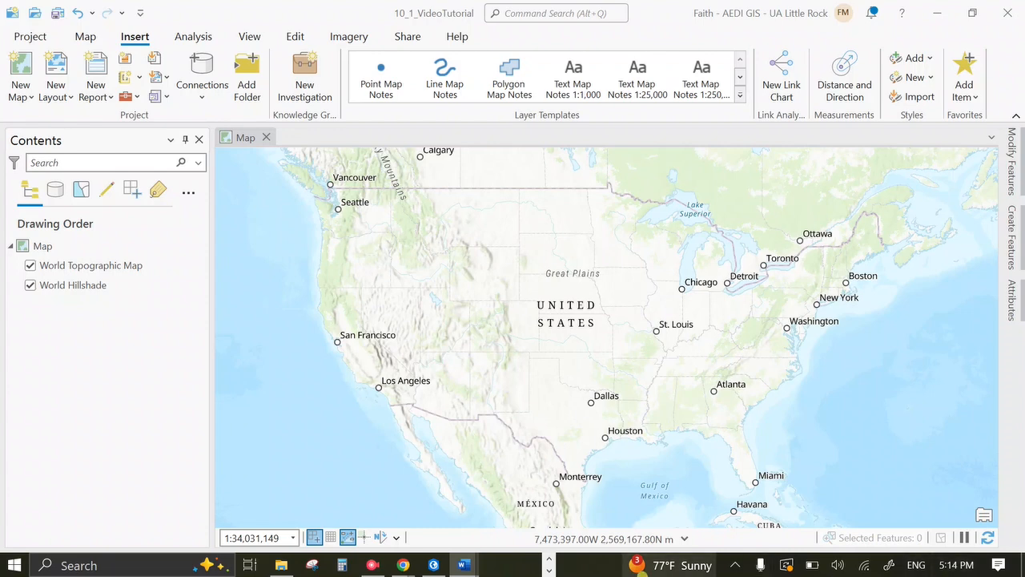
# Switch to Chrome and open the image service page of the 2018 DEM 1M product on the Arkansas GIS Office site
pyautogui.moveTo(419, 566)
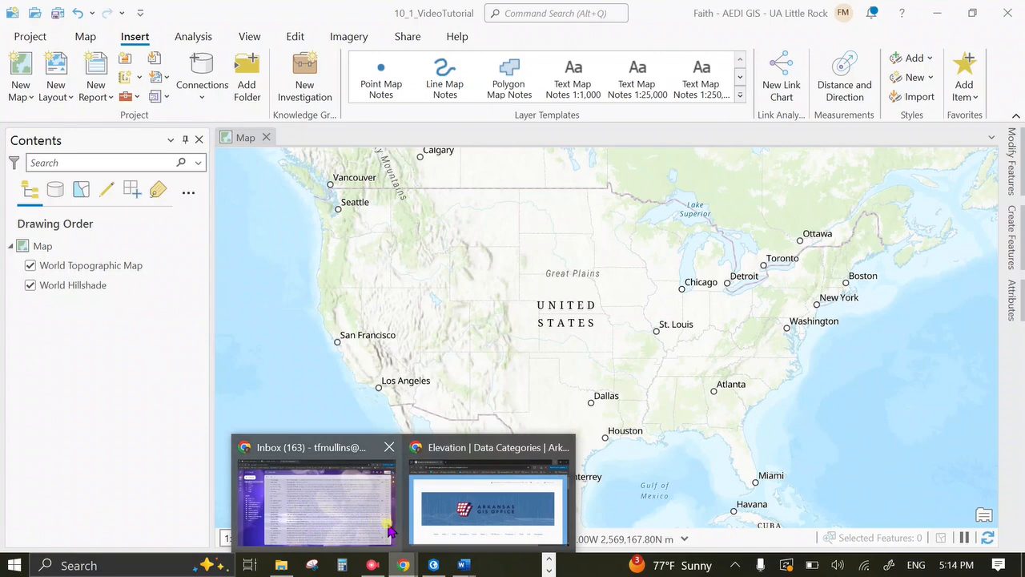
pyautogui.click(474, 520)
pyautogui.scroll(-12, 490, 391)
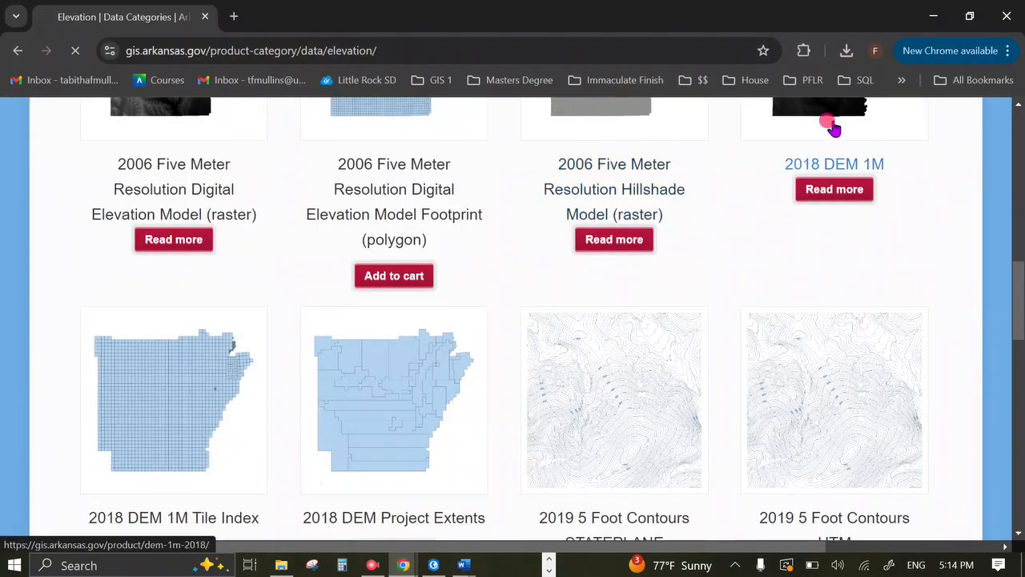
pyautogui.click(830, 124)
pyautogui.scroll(-8, 553, 240)
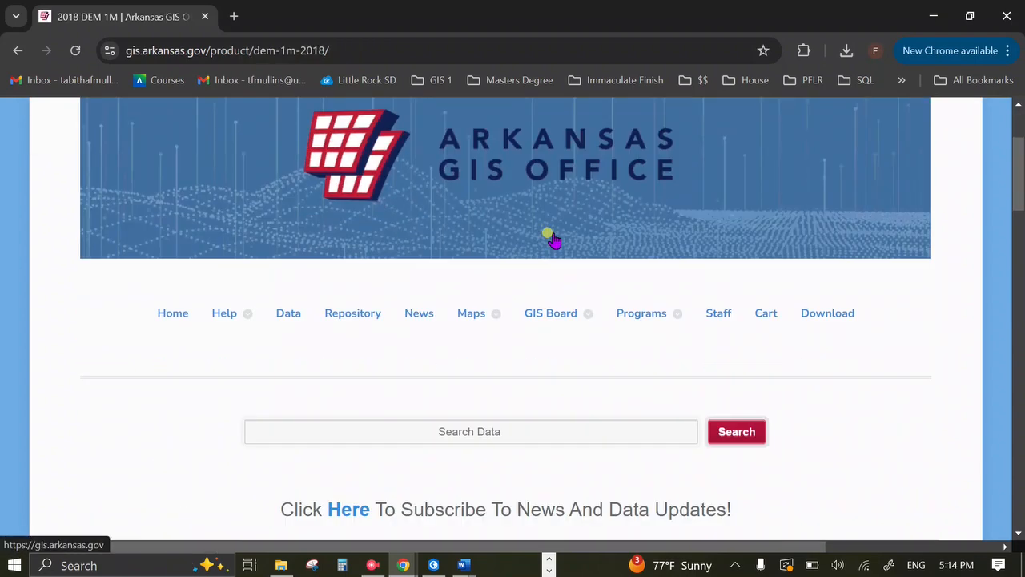
pyautogui.click(551, 287)
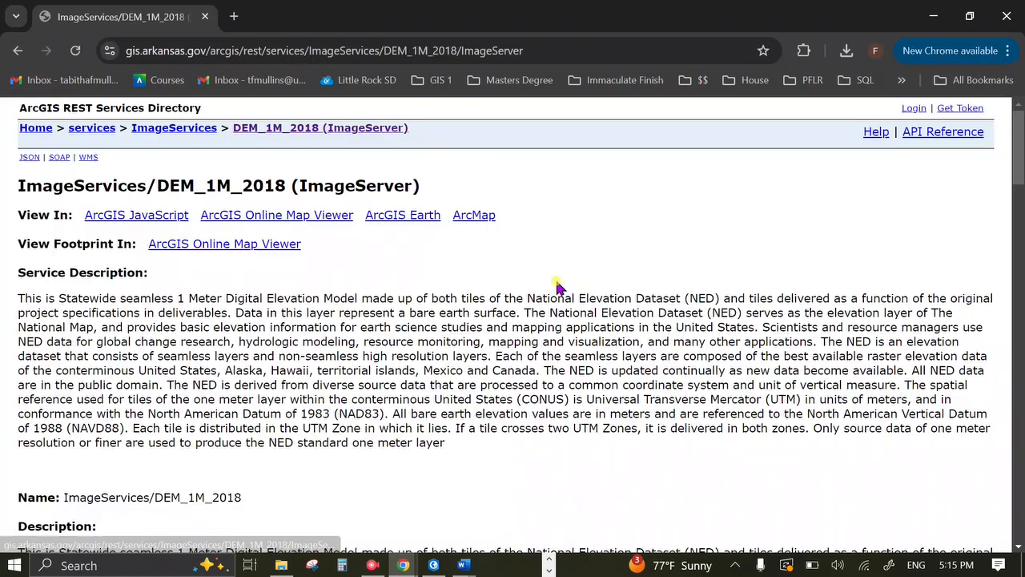
# Copy the DEM_1M_2018 ImageServer URL and use it in ArcGIS Pro for a new ArcGIS Server connection without login details
pyautogui.click(429, 50)
pyautogui.hotkey('ctrl', 'c')
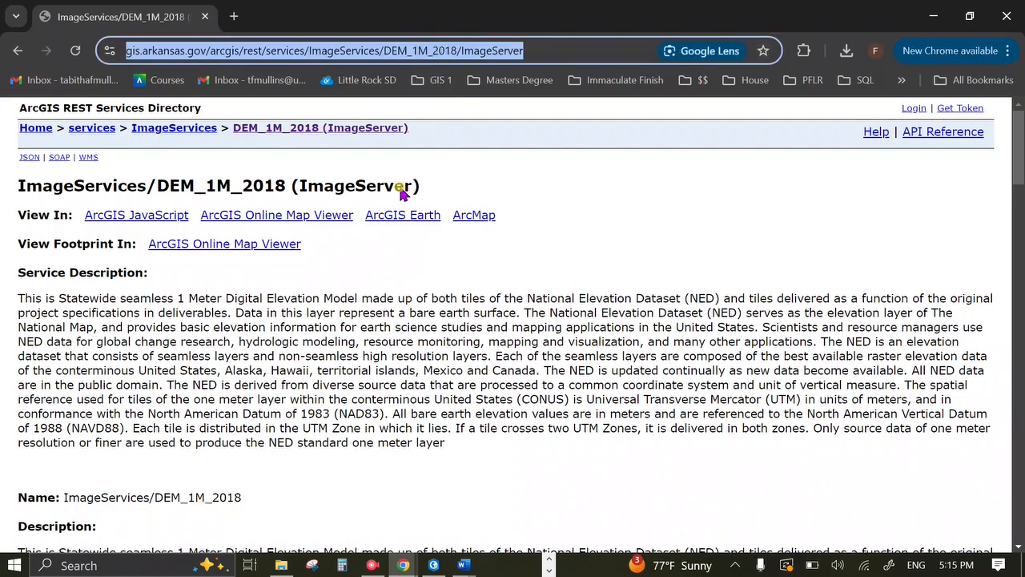
pyautogui.click(435, 566)
pyautogui.click(193, 90)
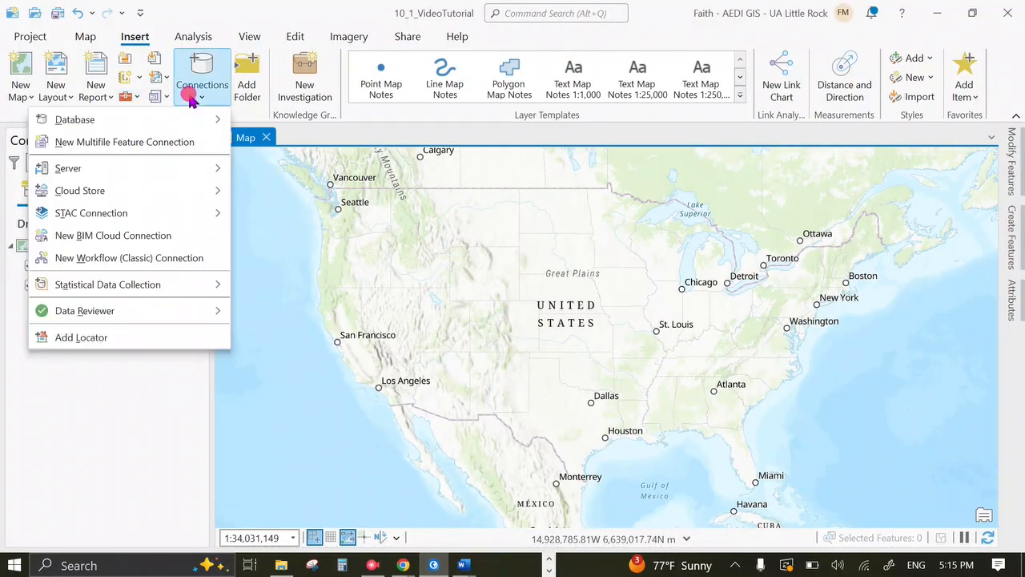
pyautogui.moveTo(196, 175)
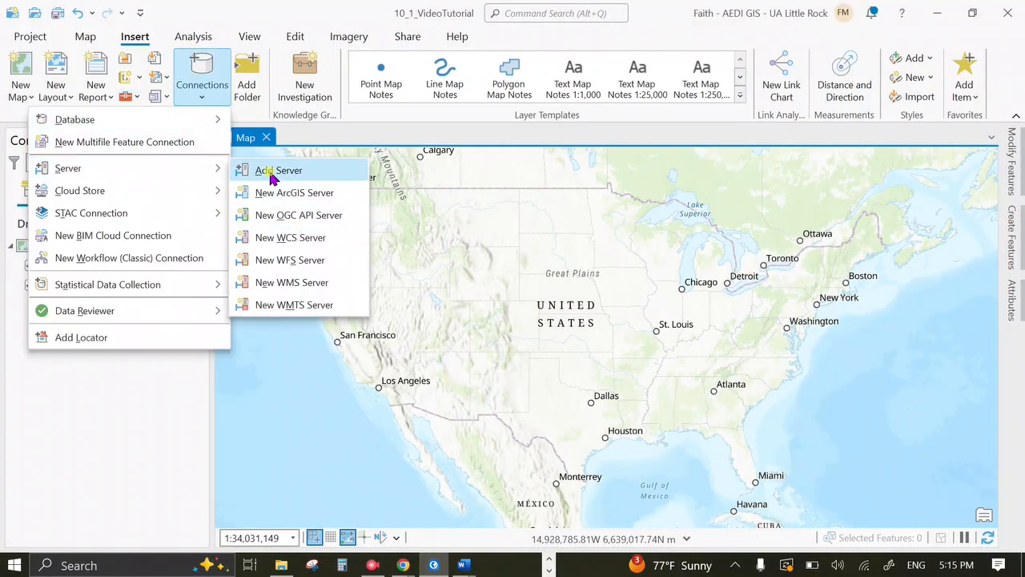
pyautogui.click(280, 192)
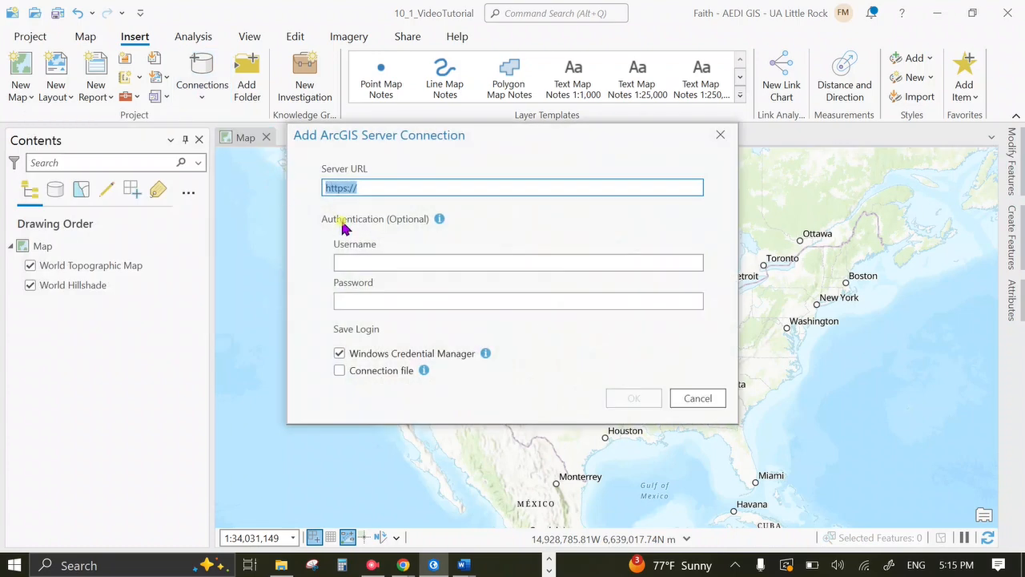
pyautogui.hotkey('ctrl', 'v')
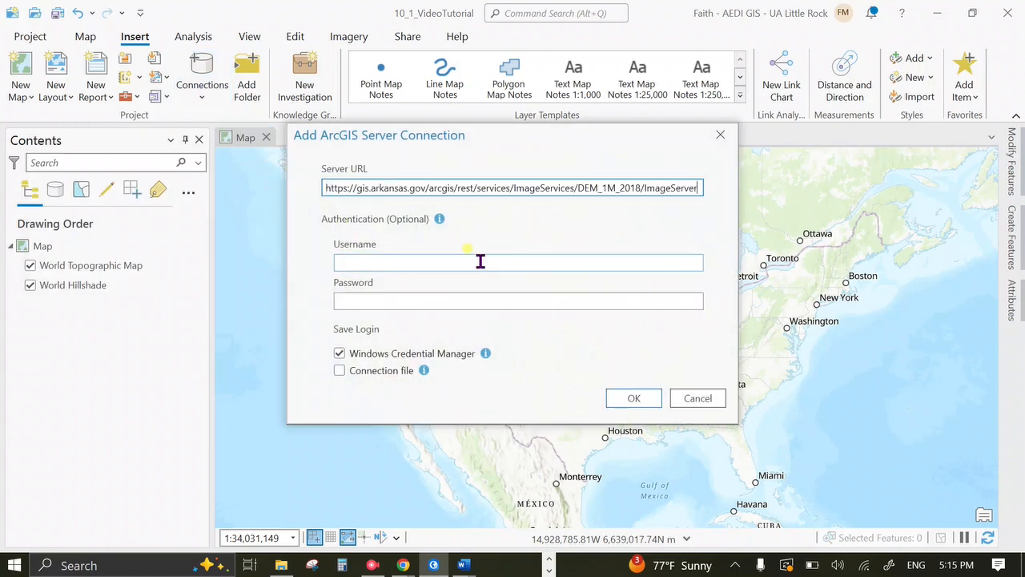
pyautogui.click(641, 401)
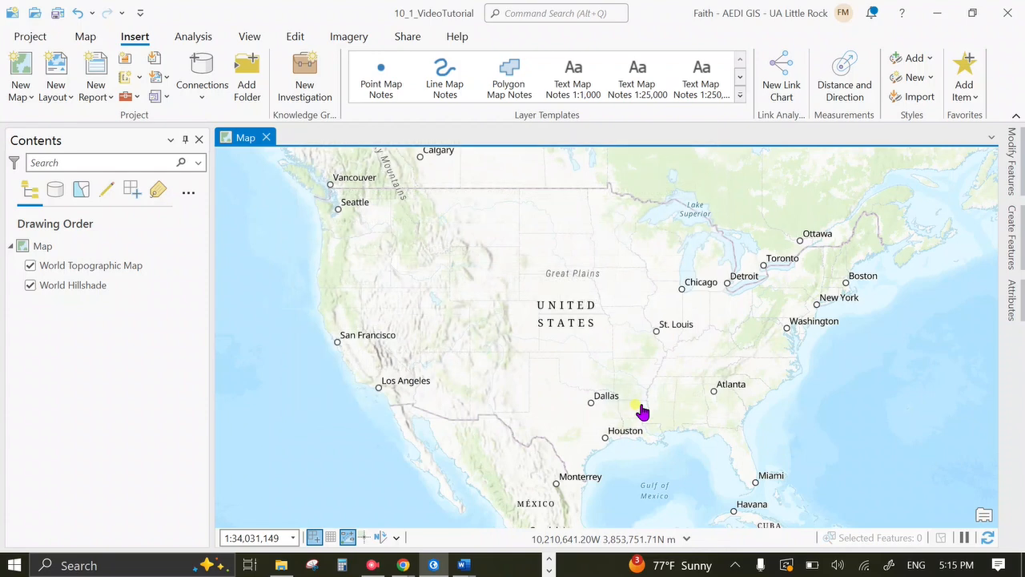
# Add DEM_1M_2018 from the ImageServices folder of the gis.arkansas.gov server connection to the current map
pyautogui.click(248, 36)
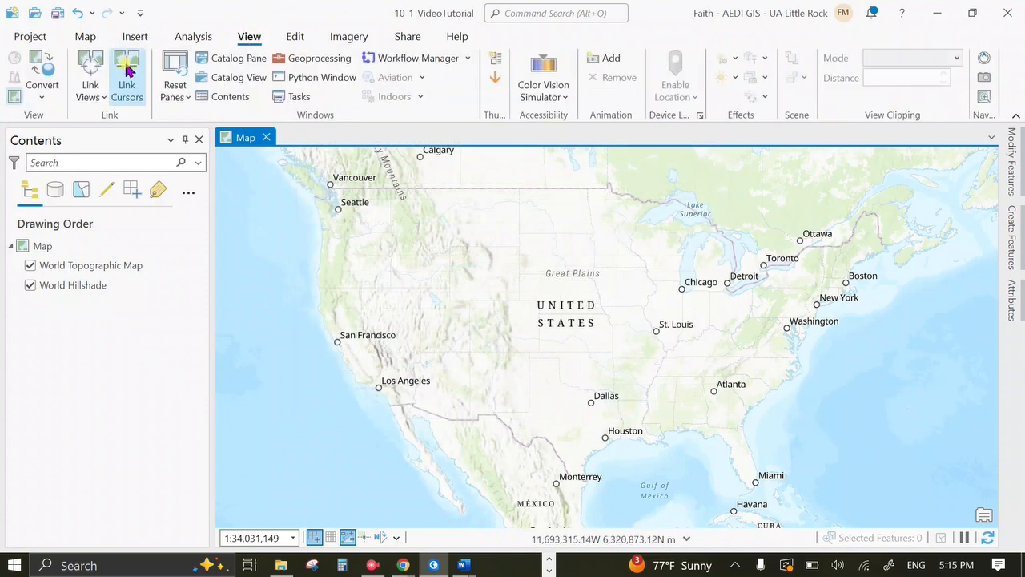
pyautogui.click(223, 63)
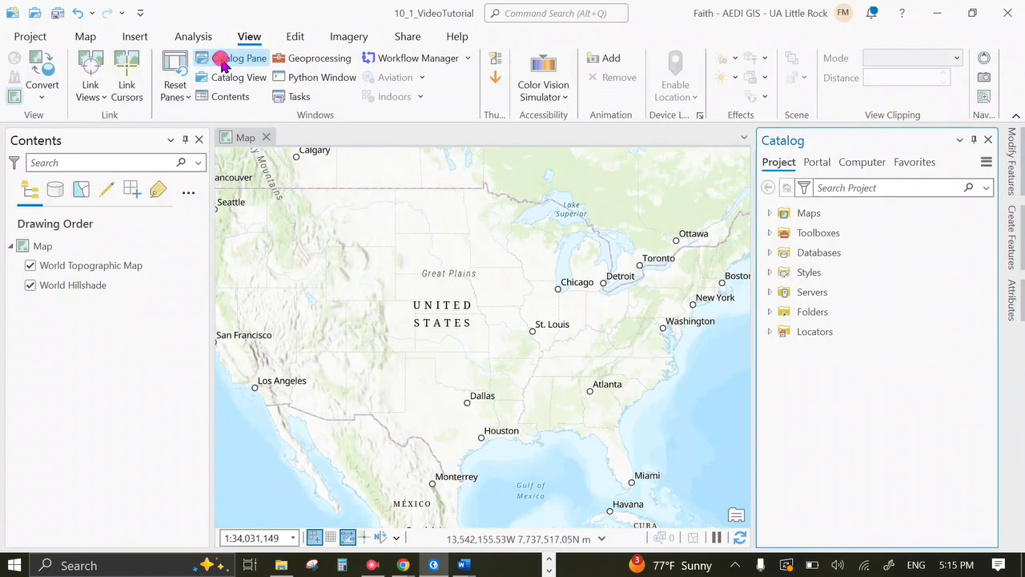
pyautogui.click(769, 293)
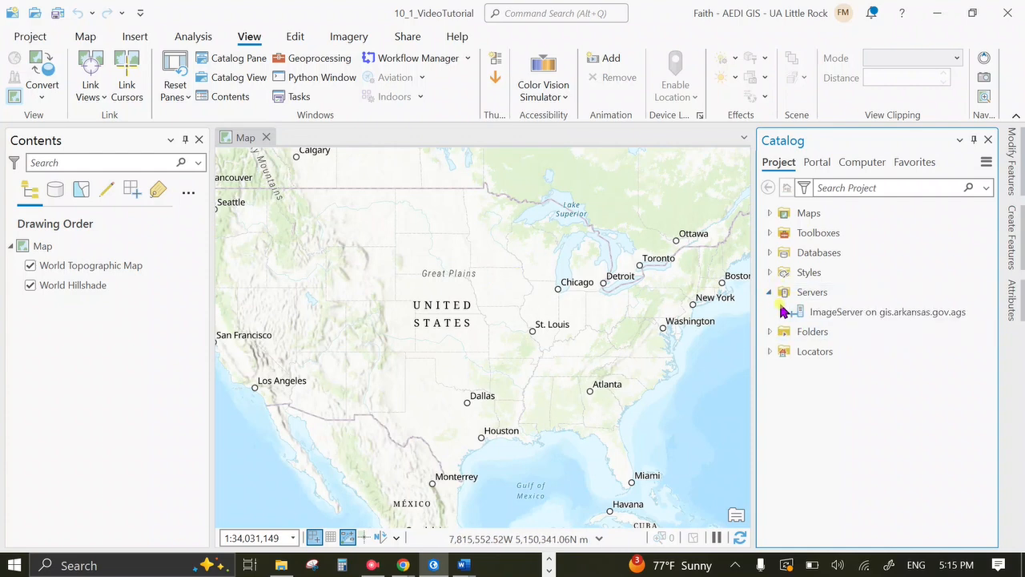
pyautogui.click(781, 312)
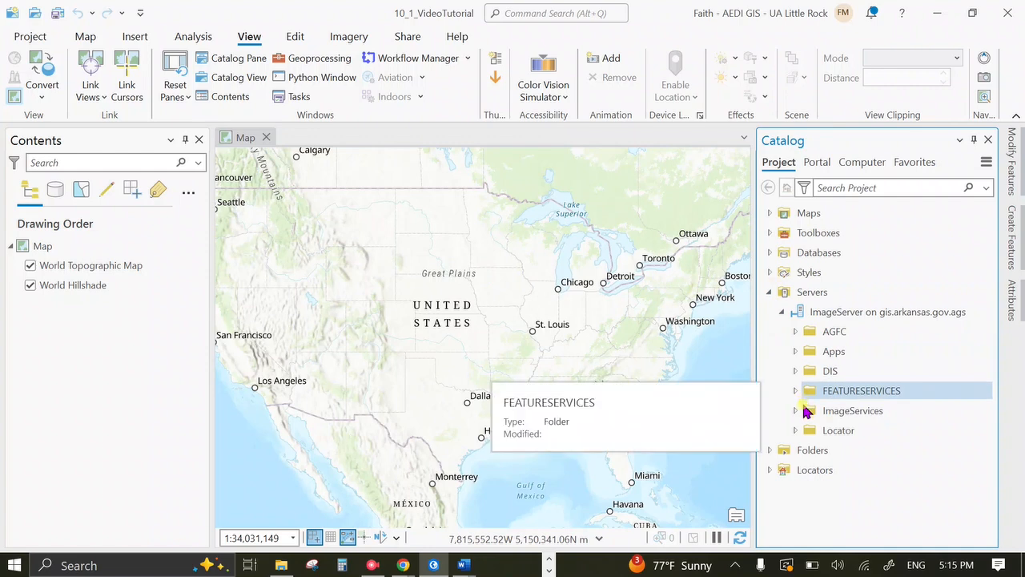
pyautogui.click(795, 411)
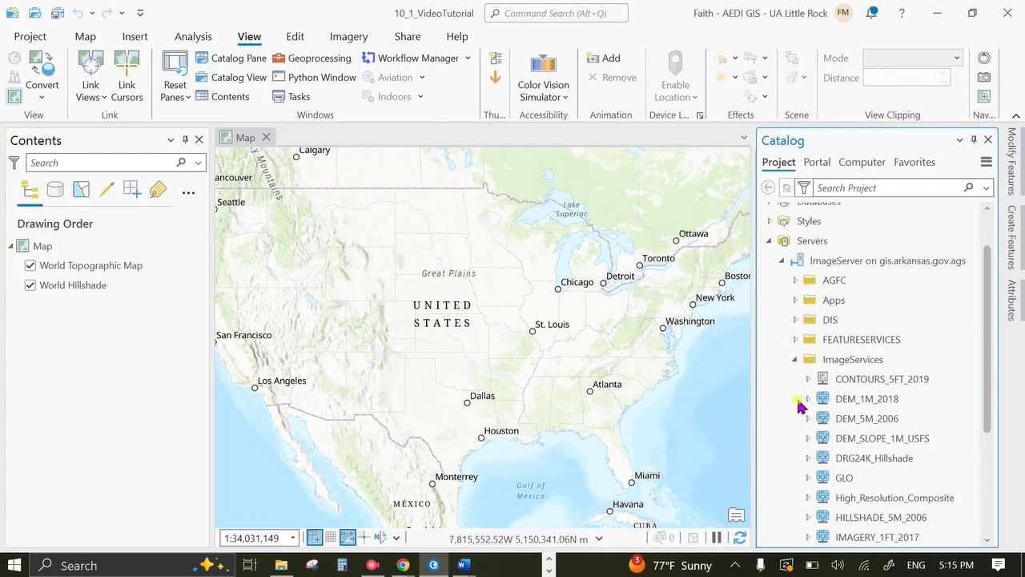
pyautogui.rightClick(817, 398)
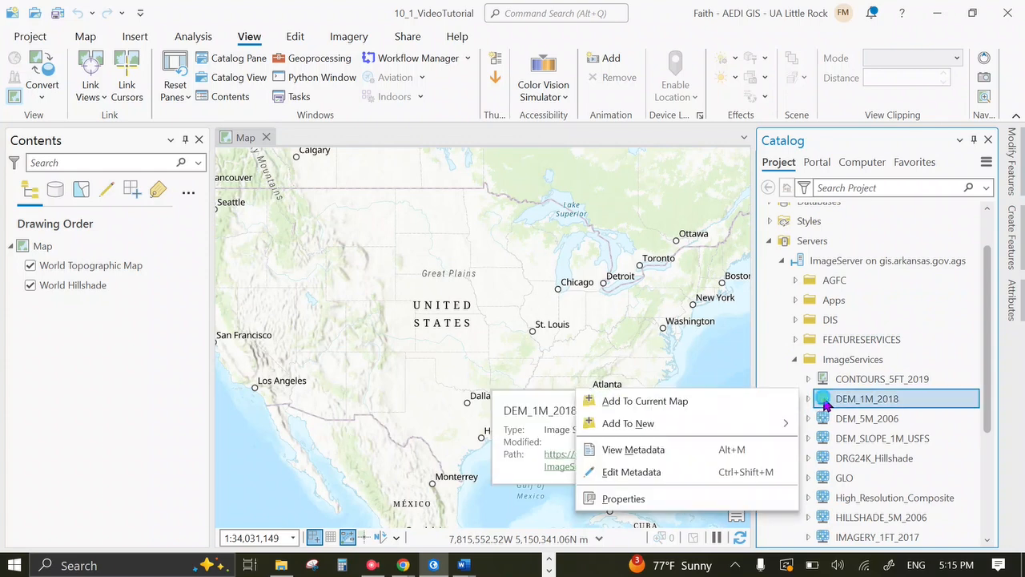
pyautogui.click(660, 398)
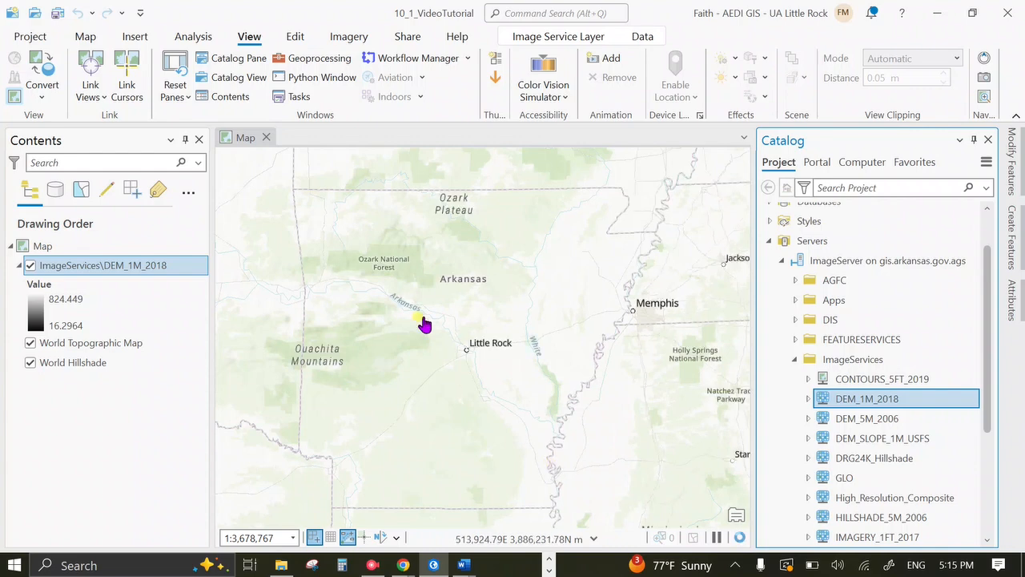
# Set the visible scale range of the DEM_1M_2018 layer to show at all scales
pyautogui.rightClick(159, 273)
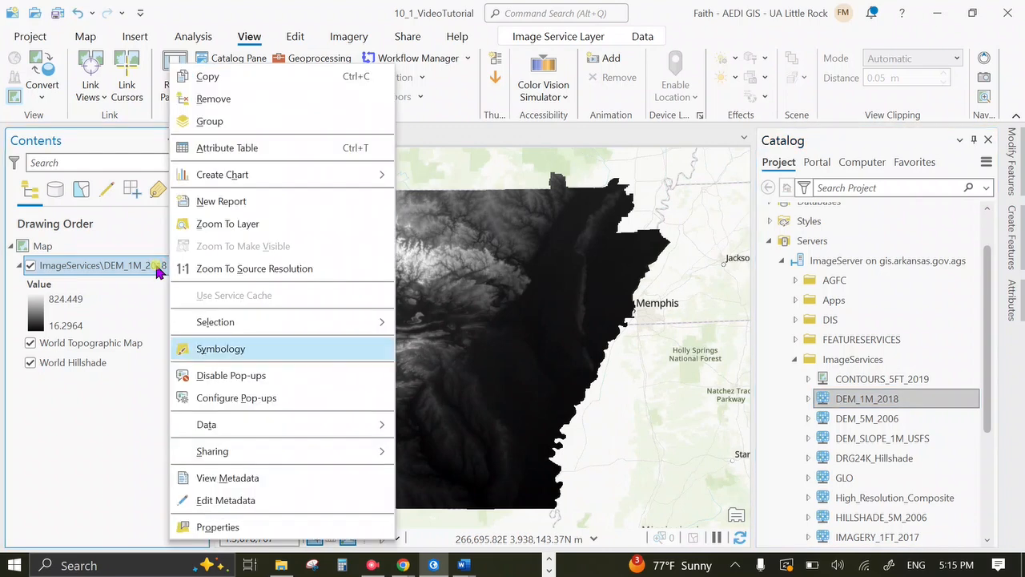
pyautogui.click(213, 529)
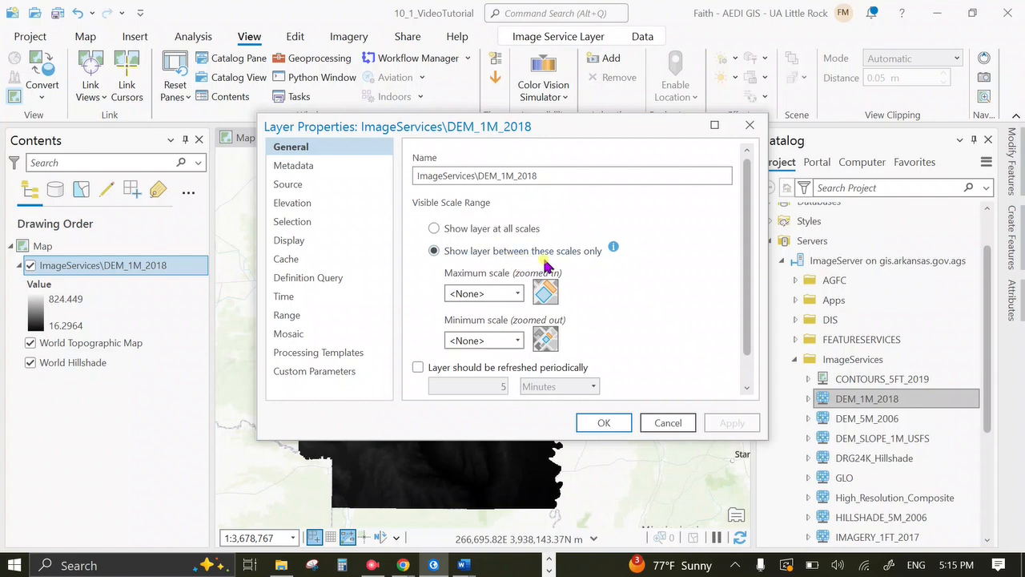
pyautogui.click(434, 228)
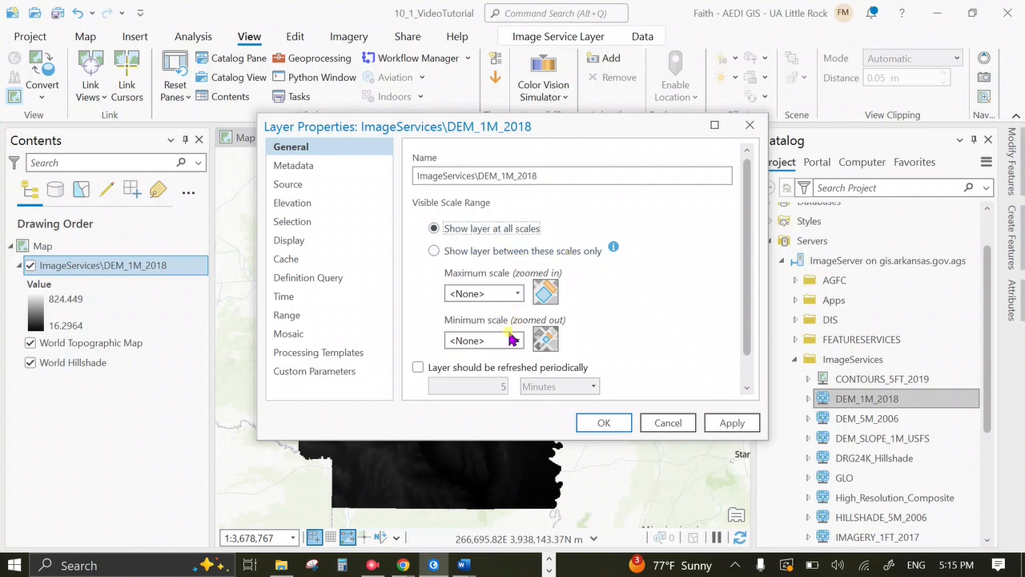
pyautogui.click(597, 423)
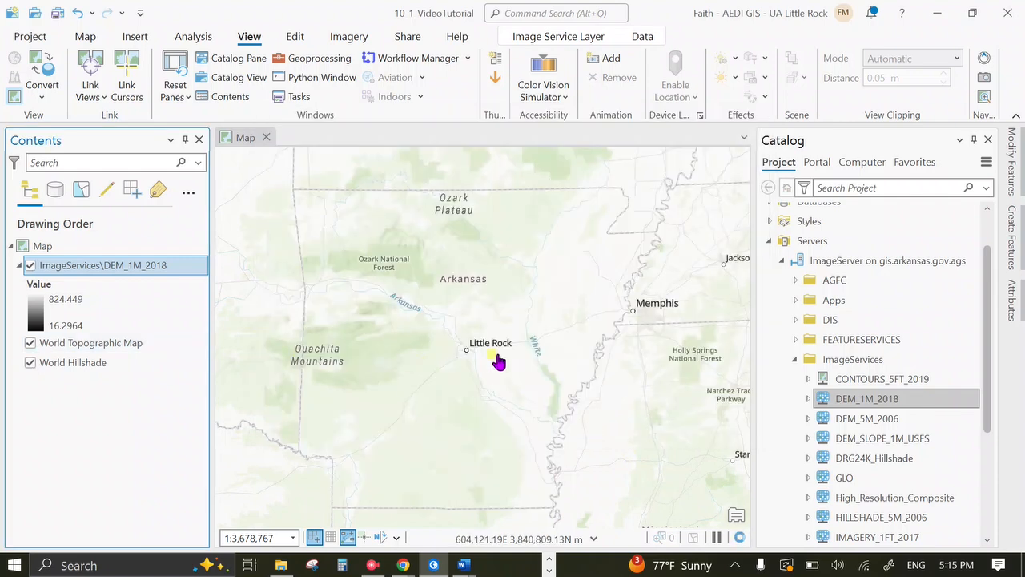
# Explore the DEM and check the pixel value at a dark spot in southern Arkansas
pyautogui.moveTo(497, 360); pyautogui.dragTo(501, 358)
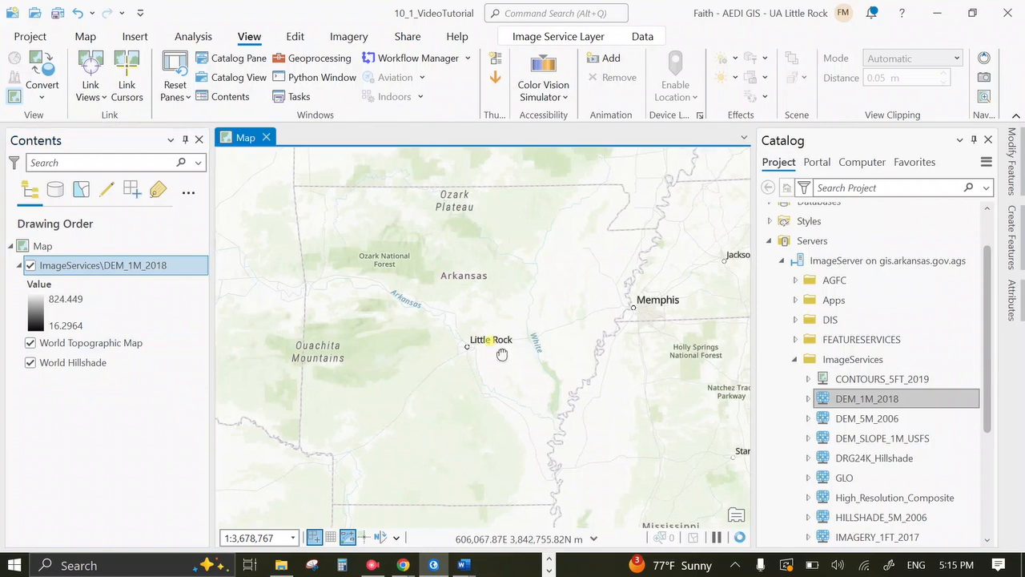
pyautogui.click(578, 372)
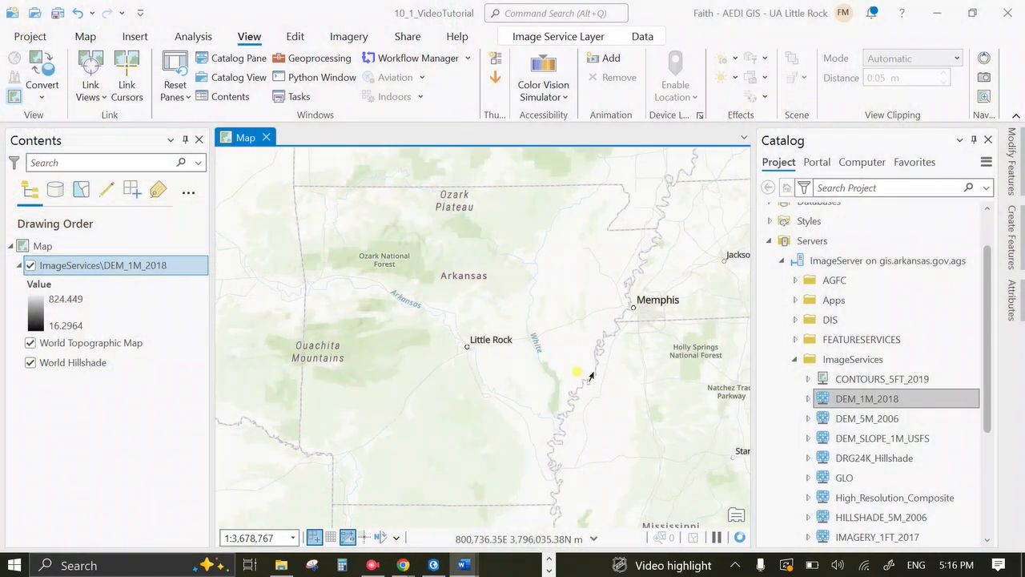
pyautogui.scroll(2, 427, 407)
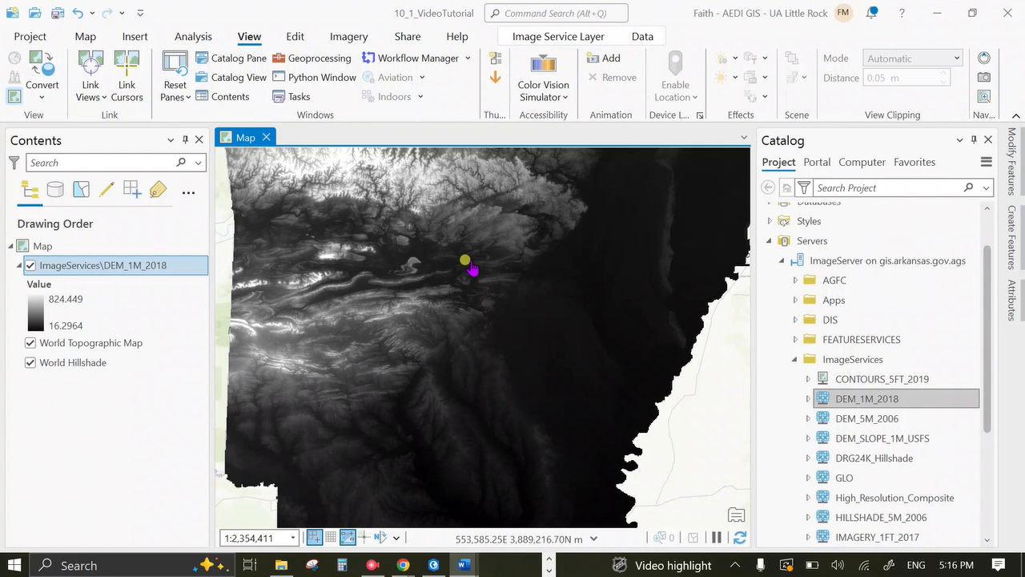
pyautogui.click(84, 37)
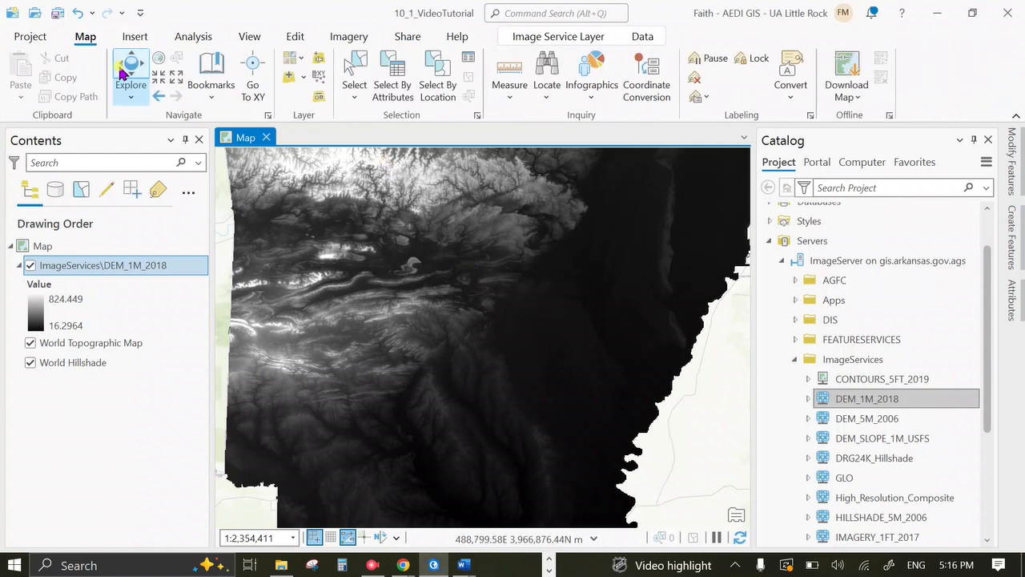
pyautogui.moveTo(549, 448); pyautogui.dragTo(554, 346)
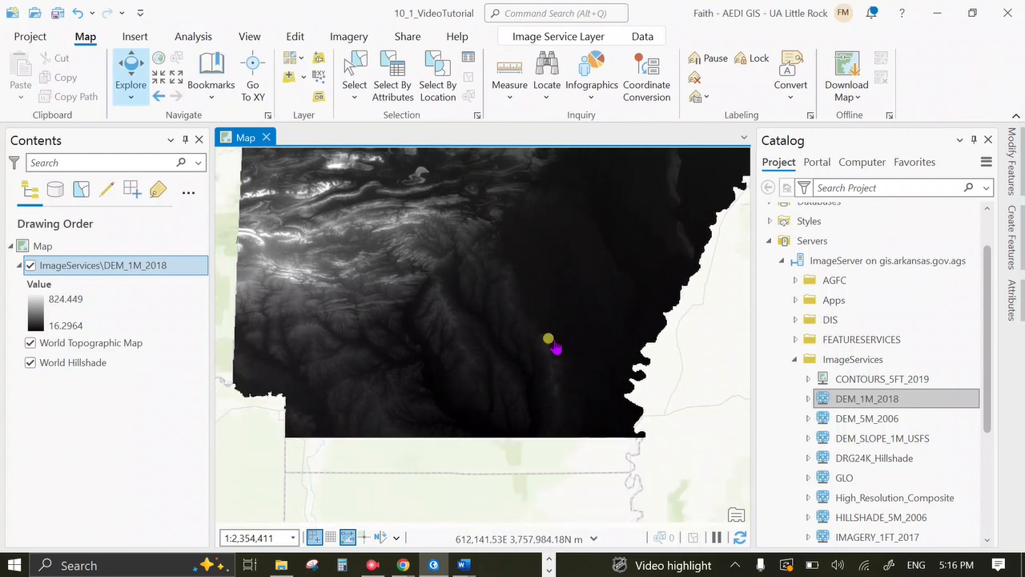
pyautogui.scroll(3, 561, 416)
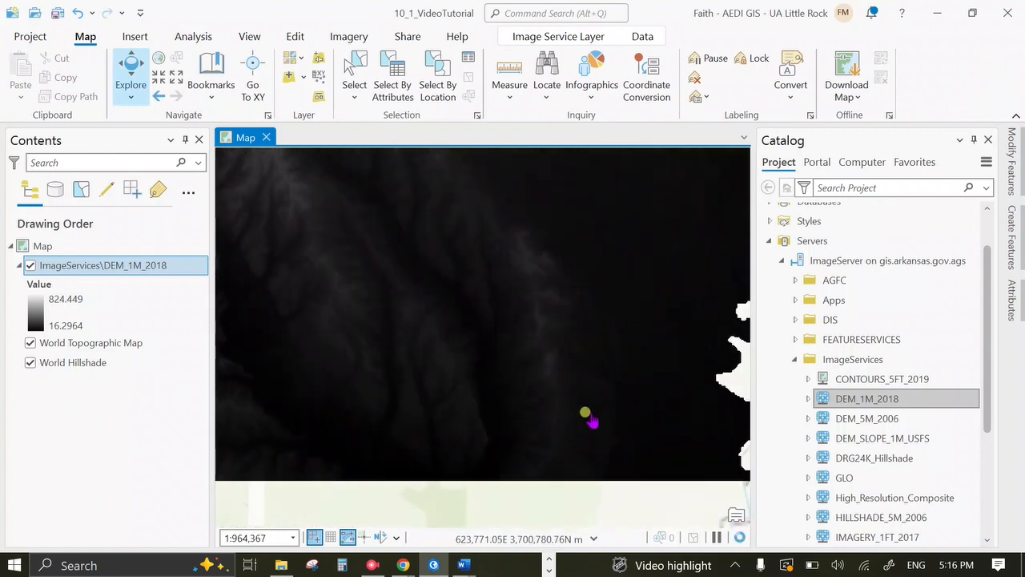
pyautogui.click(601, 415)
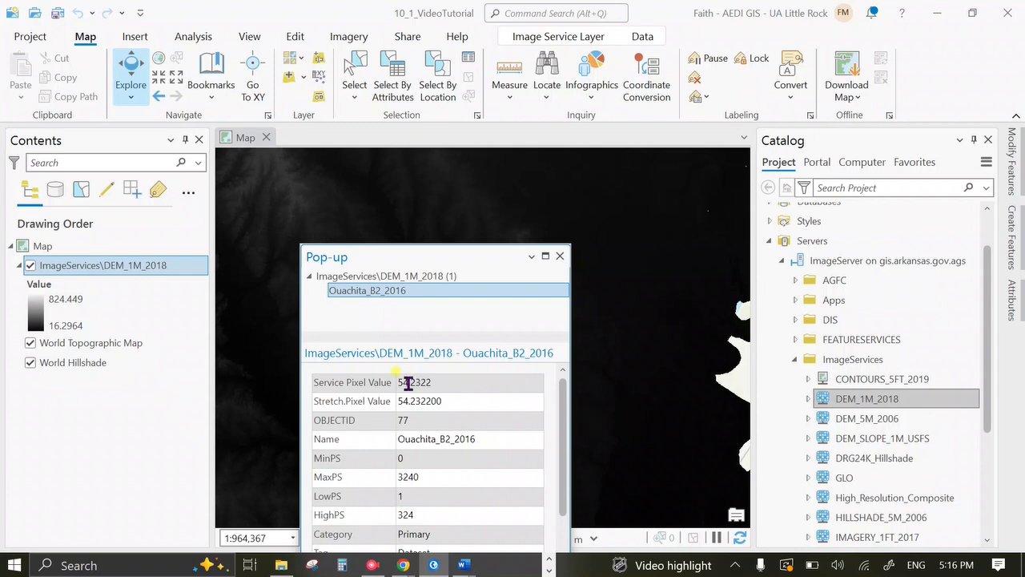
pyautogui.click(560, 255)
# Check the DEM pixel value at a bright spot in the mountains of northwestern Arkansas
pyautogui.moveTo(433, 230); pyautogui.dragTo(687, 373)
pyautogui.moveTo(509, 185); pyautogui.dragTo(613, 473)
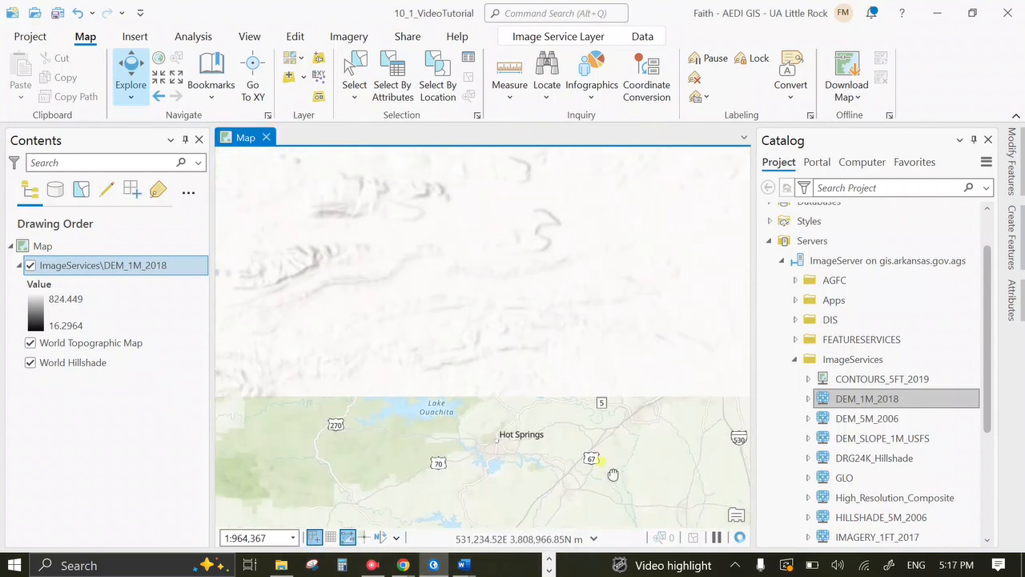
pyautogui.moveTo(425, 275); pyautogui.dragTo(499, 400)
pyautogui.moveTo(401, 270); pyautogui.dragTo(474, 440)
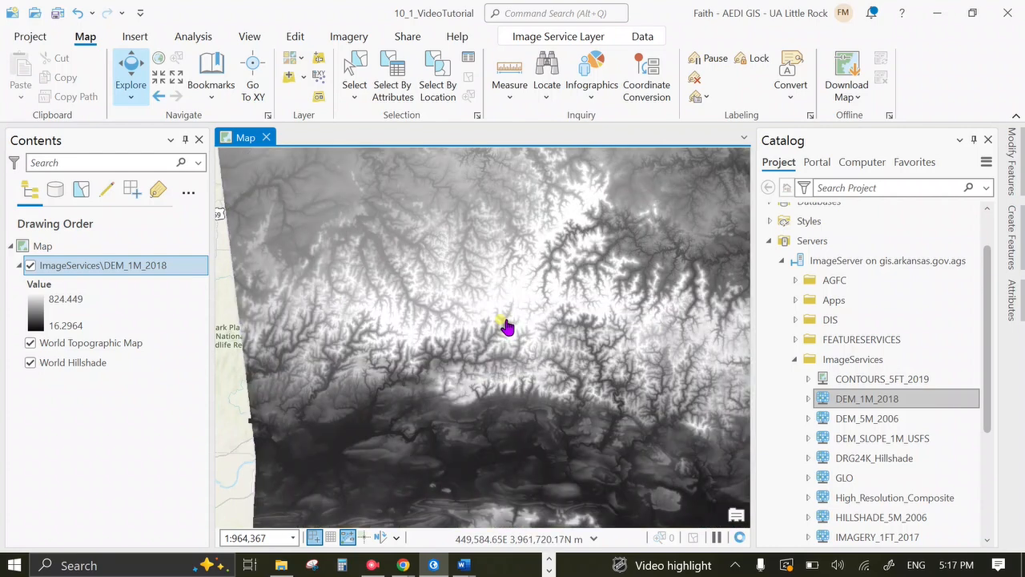
pyautogui.click(519, 314)
pyautogui.click(521, 302)
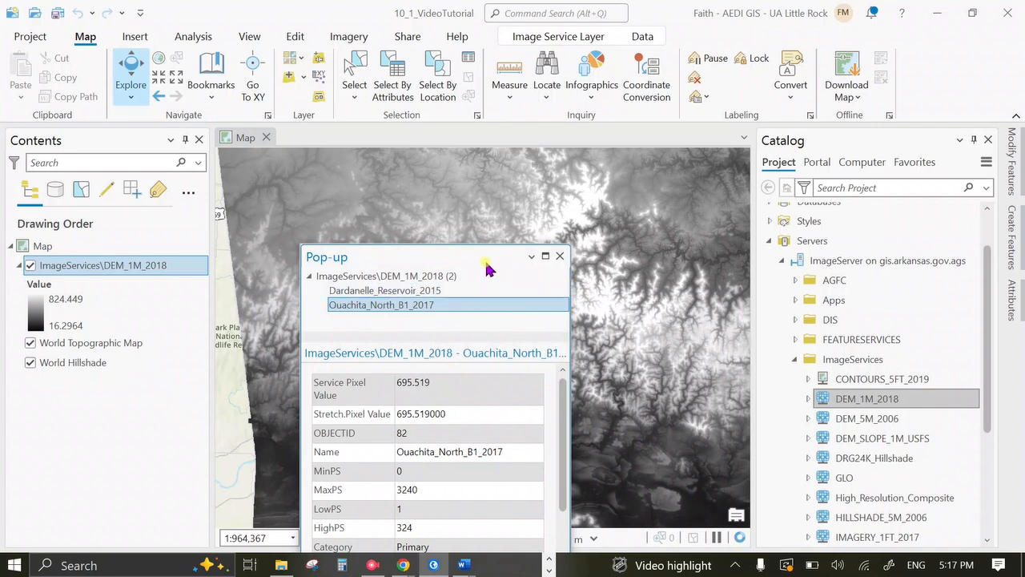
pyautogui.moveTo(483, 257); pyautogui.dragTo(417, 178)
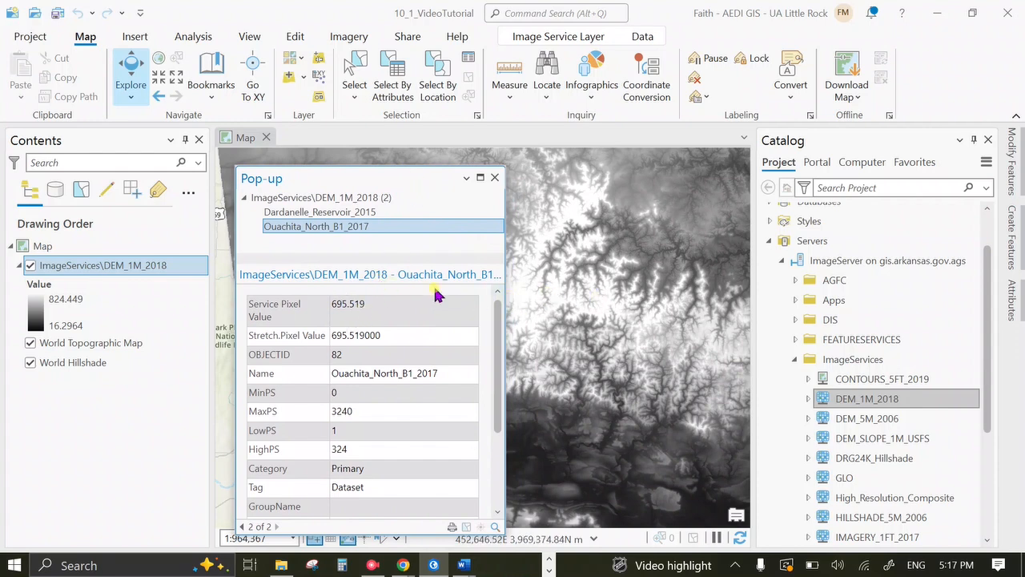
pyautogui.click(496, 178)
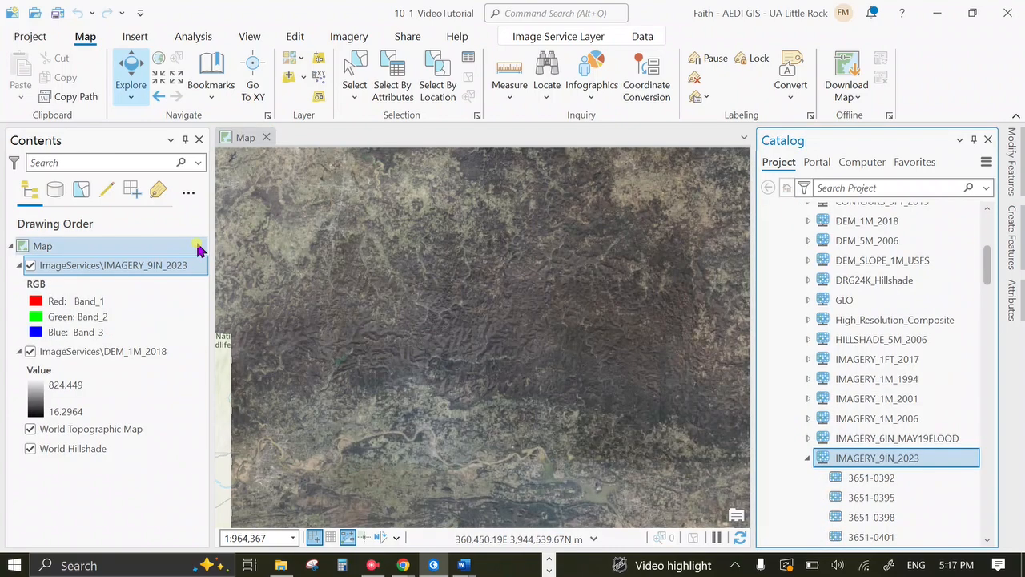
# Inspect the RGB pixel values of the IMAGERY_9IN_2023 layer at a spot on the map
pyautogui.moveTo(201, 251); pyautogui.dragTo(184, 277)
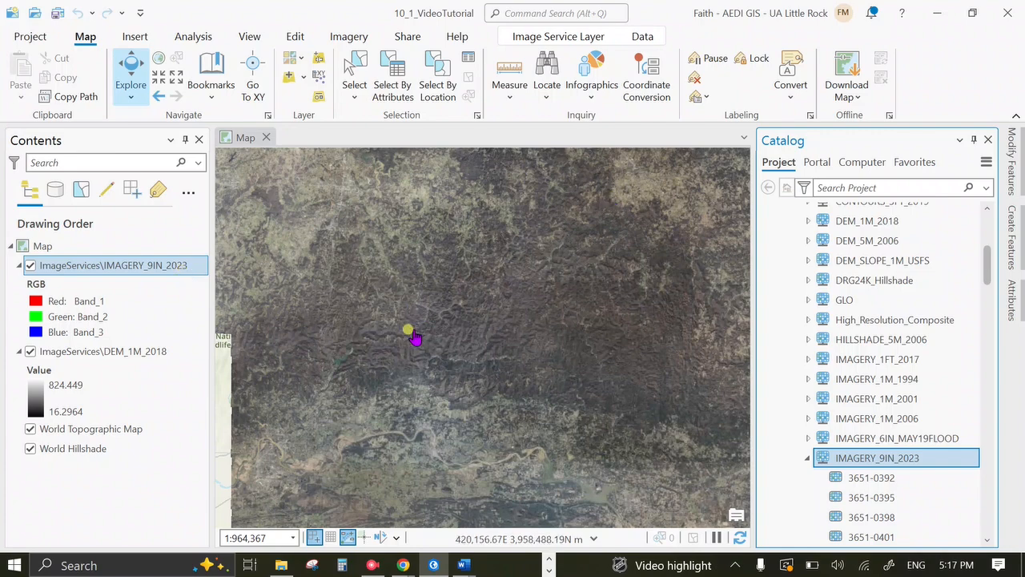
pyautogui.click(429, 275)
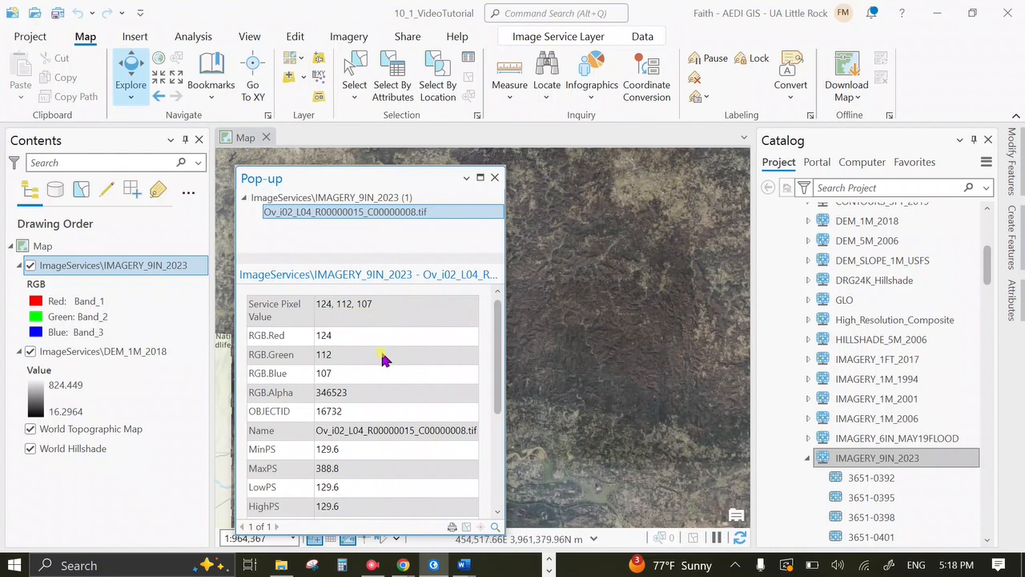
# Finish reviewing the imagery pixel attributes, then remove the IMAGERY_9IN_2023 layer from the map
pyautogui.scroll(-3, 384, 357)
pyautogui.scroll(-2, 383, 360)
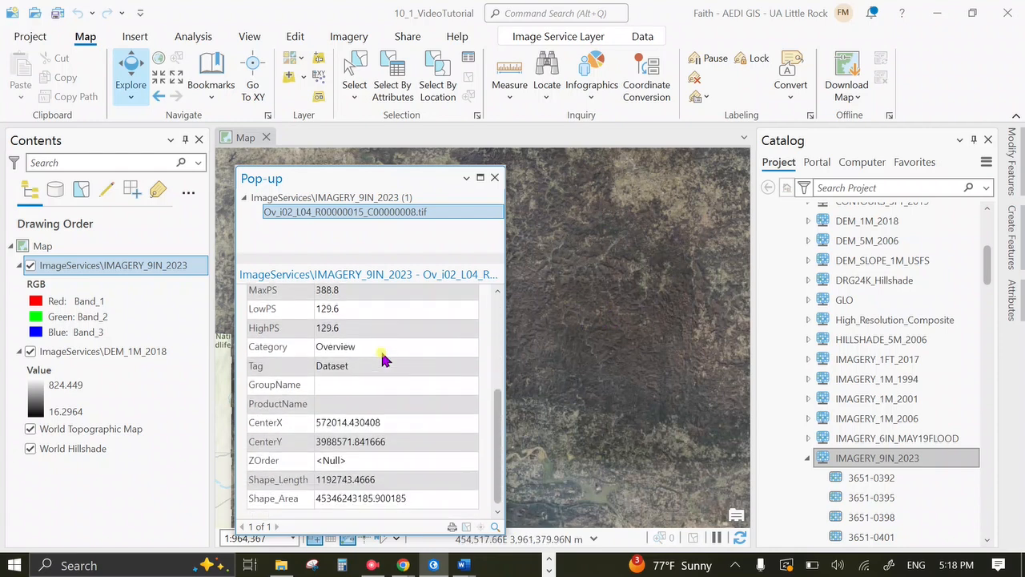
pyautogui.click(494, 177)
pyautogui.rightClick(145, 266)
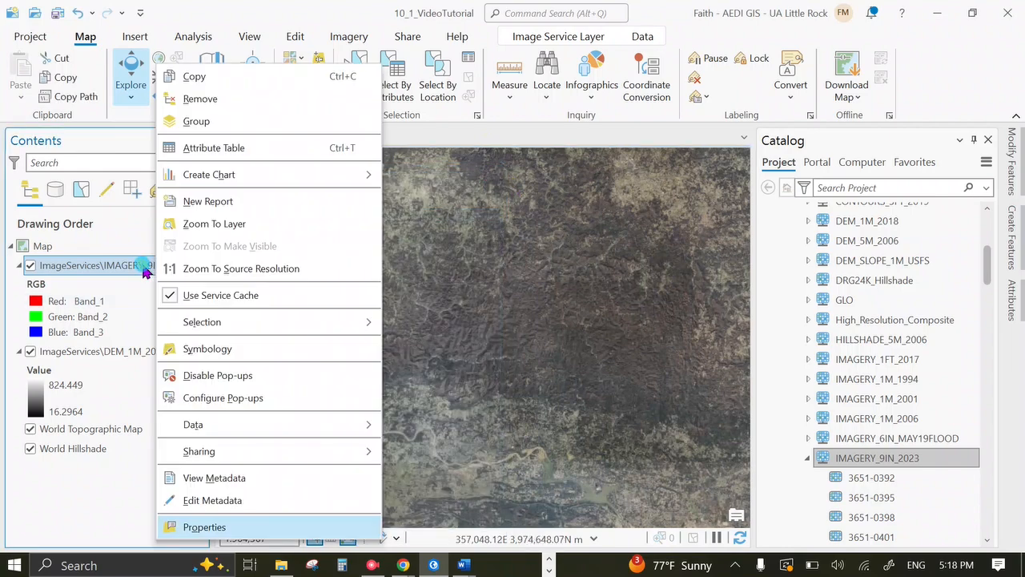
pyautogui.click(187, 97)
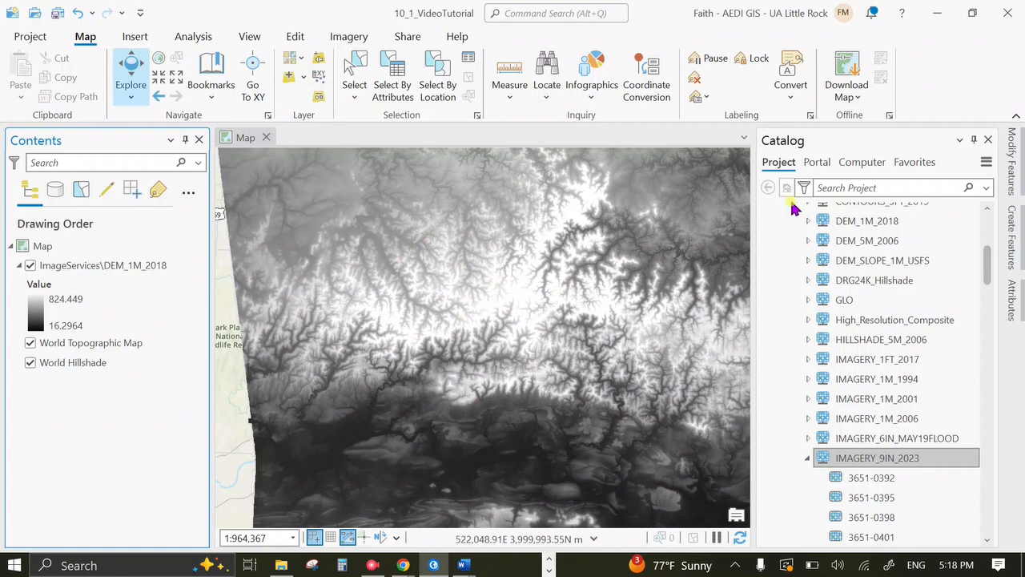
# Use Locate to search for "rush, arkansas" and go to Rush, AR, USA on the map
pyautogui.click(974, 140)
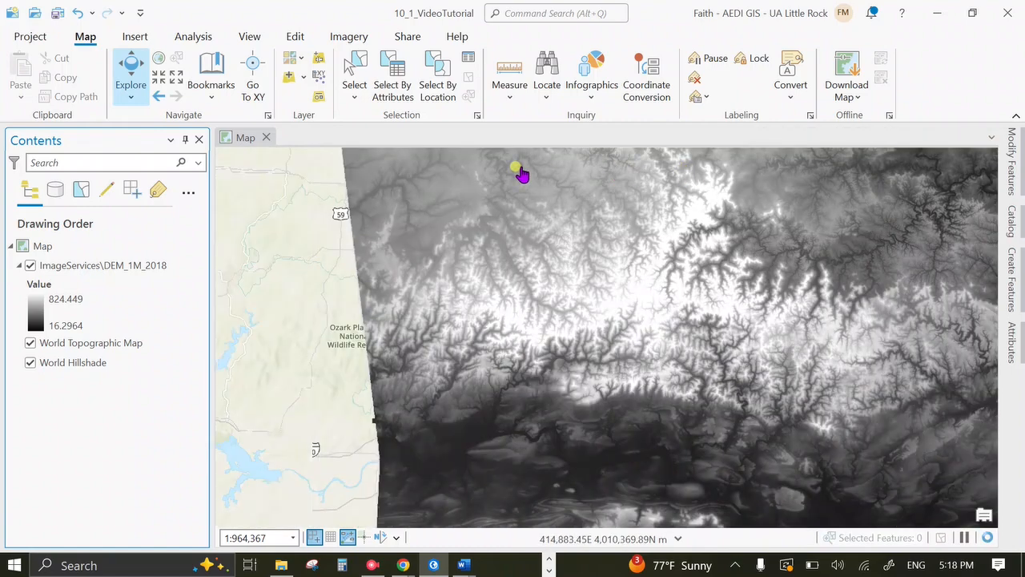
pyautogui.click(550, 75)
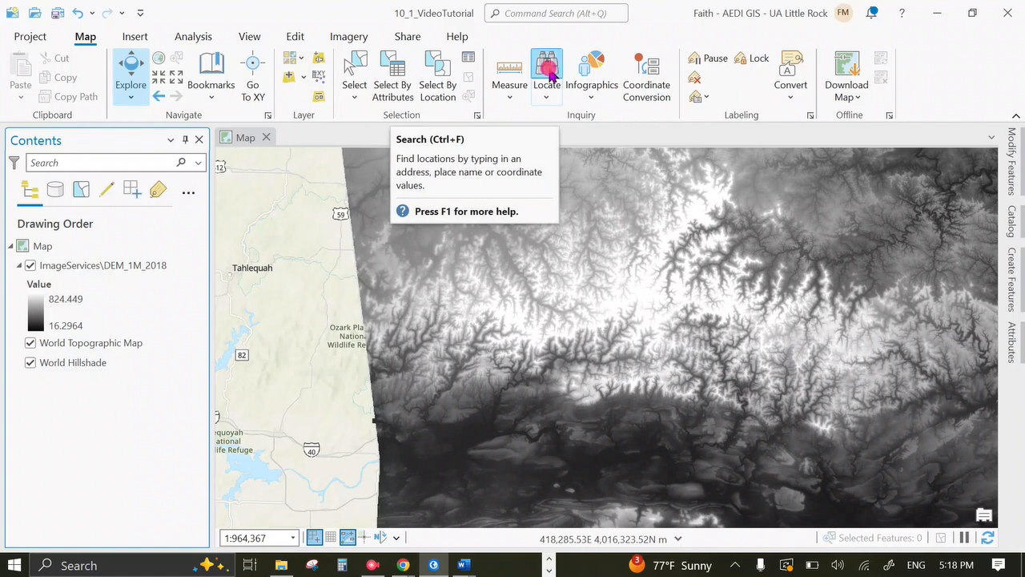
pyautogui.click(873, 187)
pyautogui.write('rush, arkansas')
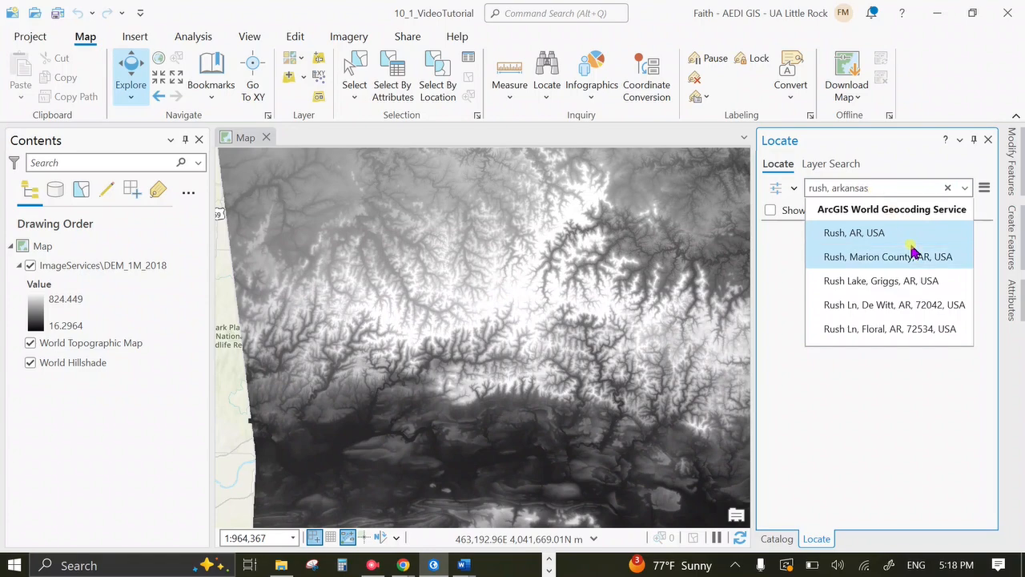
pyautogui.click(896, 234)
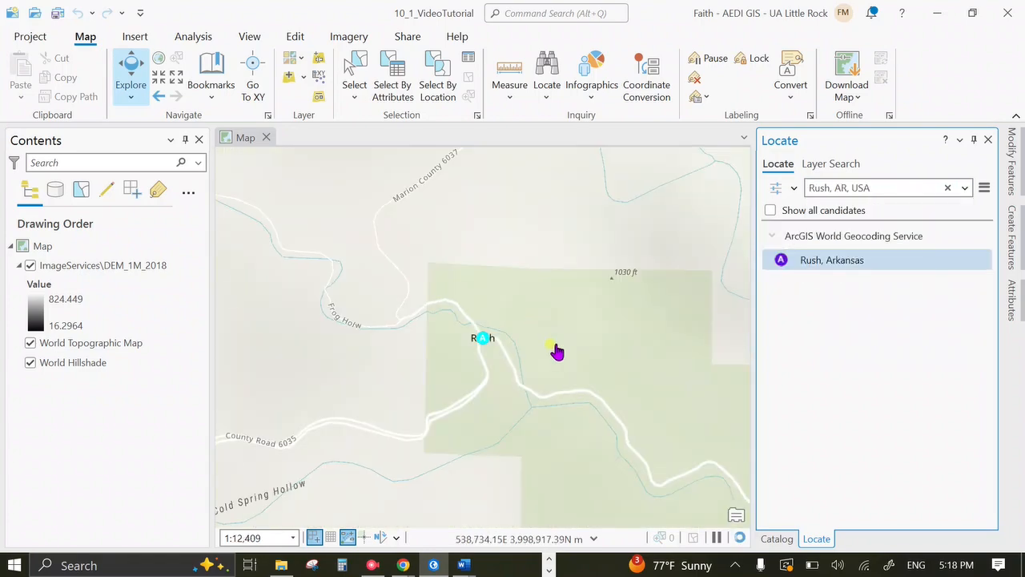
pyautogui.moveTo(521, 394); pyautogui.dragTo(401, 267)
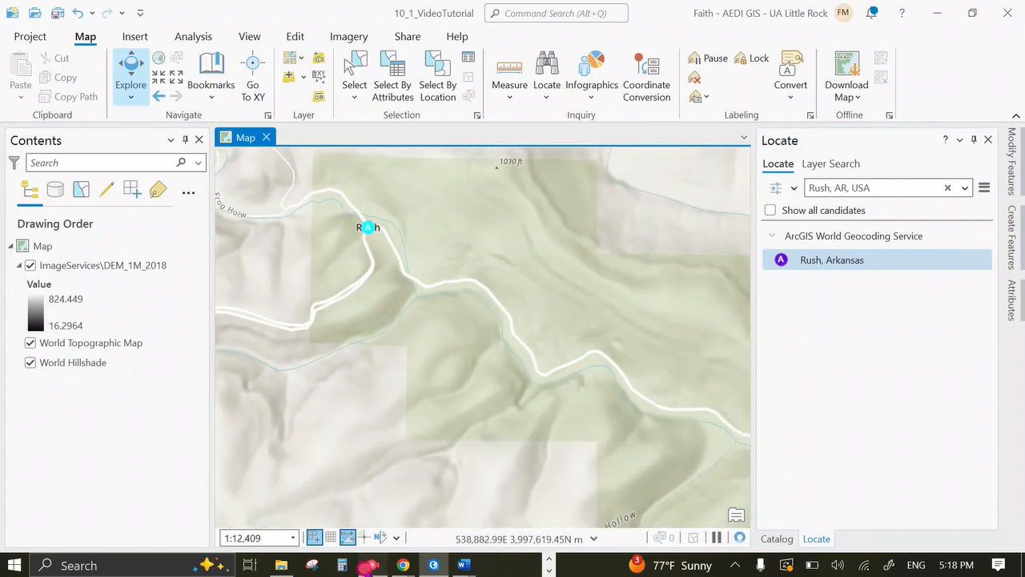
pyautogui.click(373, 565)
pyautogui.click(548, 264)
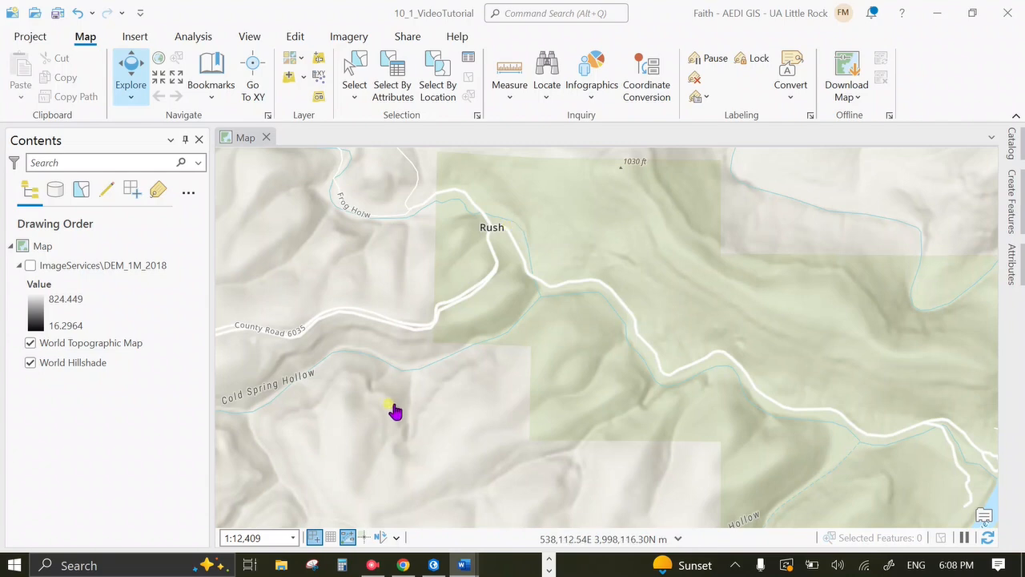
# Set the map scale to 1:30,000 and frame the area around Rush and the Buffalo River
pyautogui.click(293, 537)
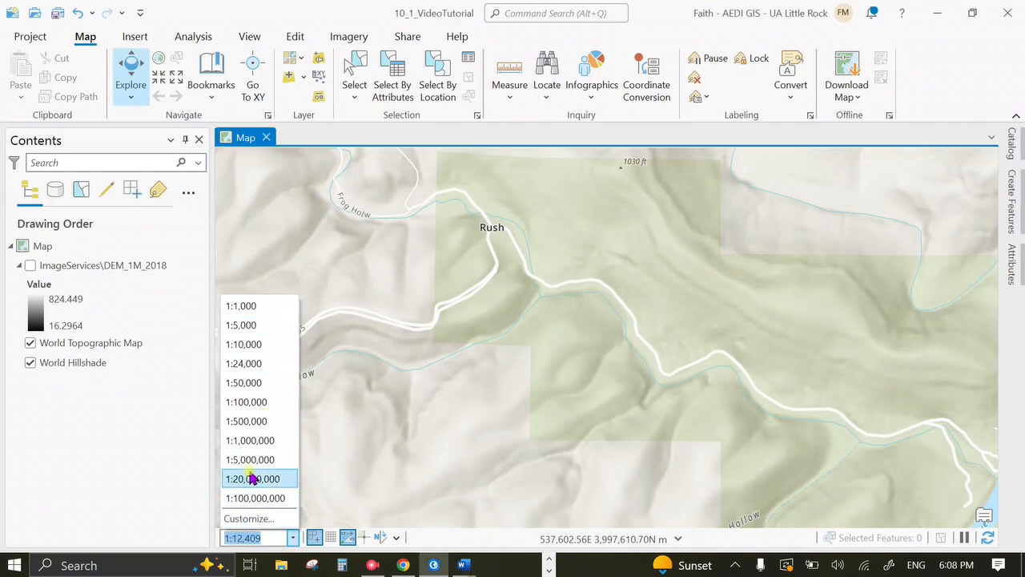
pyautogui.click(272, 538)
pyautogui.press('BackSpace')
pyautogui.press('BackSpace')
pyautogui.press('BackSpace')
pyautogui.press('BackSpace')
pyautogui.press('BackSpace')
pyautogui.press('BackSpace')
pyautogui.press('BackSpace')
pyautogui.press('BackSpace')
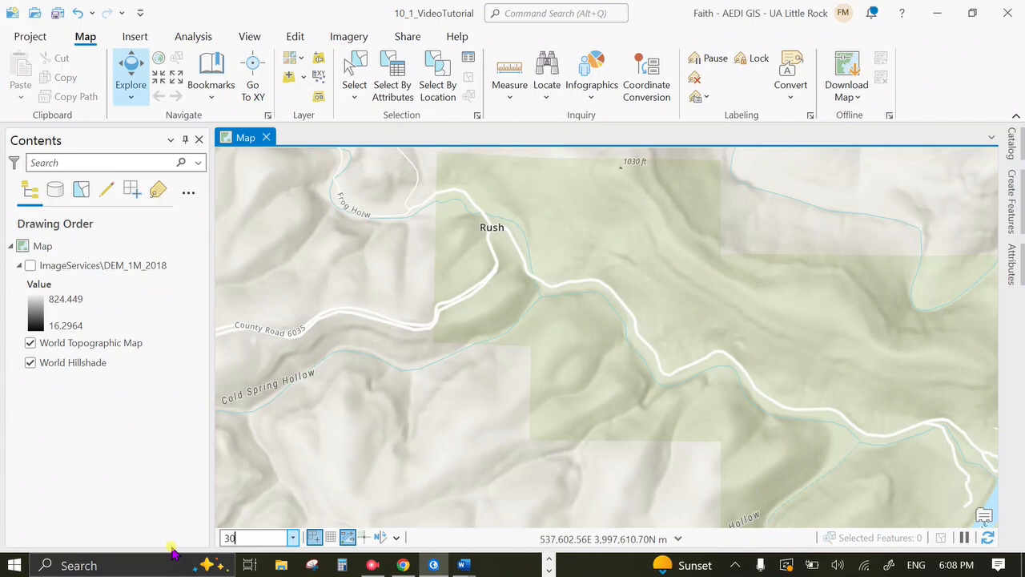
pyautogui.press('Return')
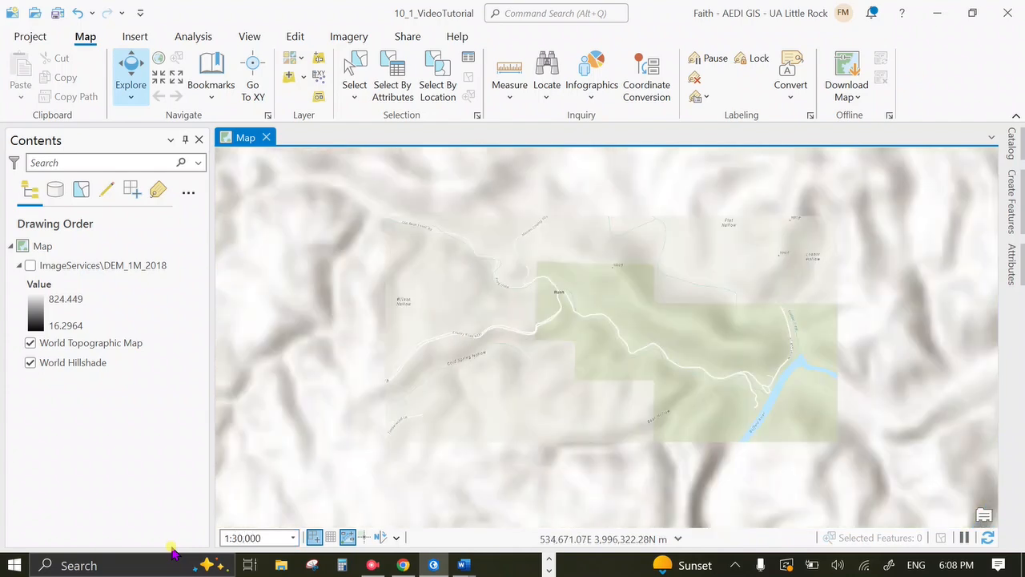
pyautogui.moveTo(695, 379); pyautogui.dragTo(649, 376)
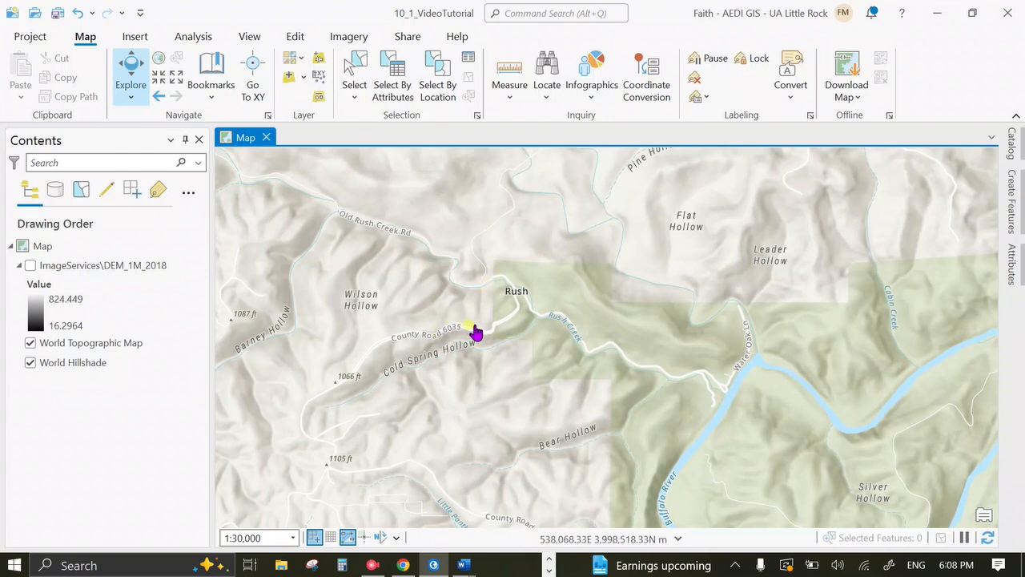
pyautogui.moveTo(531, 317); pyautogui.dragTo(501, 314)
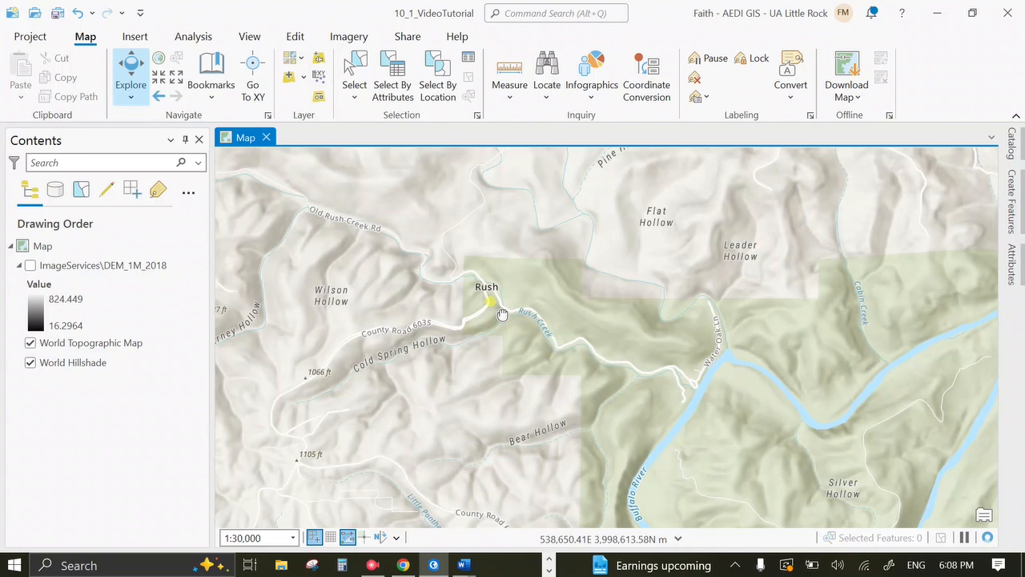
pyautogui.click(29, 266)
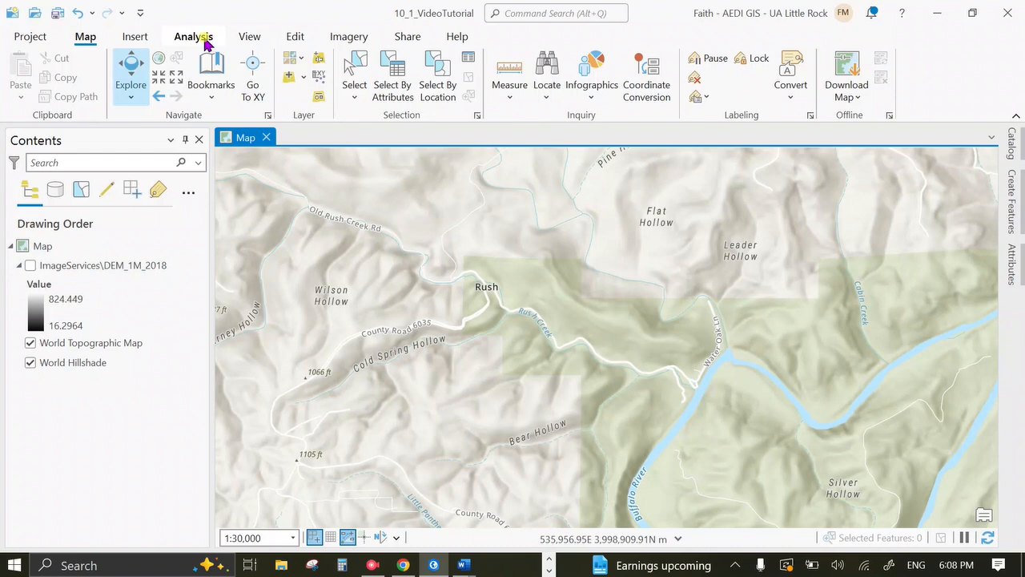
# Find the Clip Raster tool among the geoprocessing tools and open it
pyautogui.click(207, 44)
pyautogui.click(185, 80)
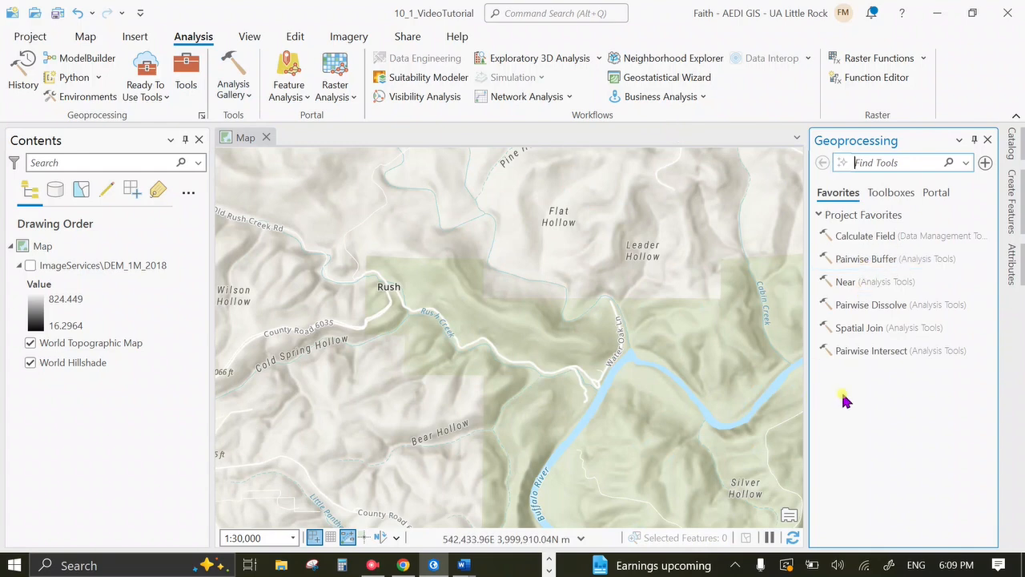
pyautogui.click(878, 172)
pyautogui.write('c')
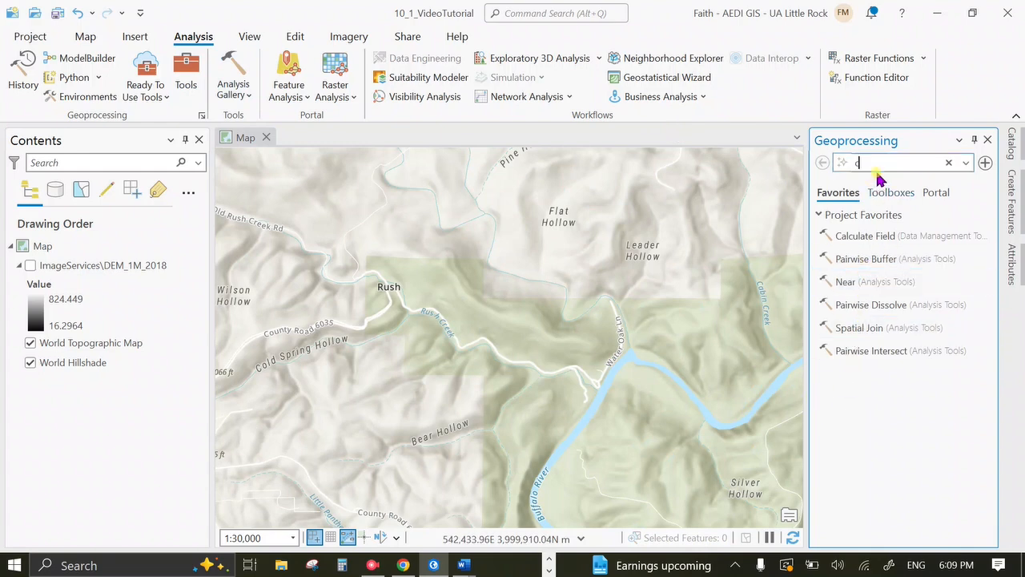
pyautogui.write('lip raster')
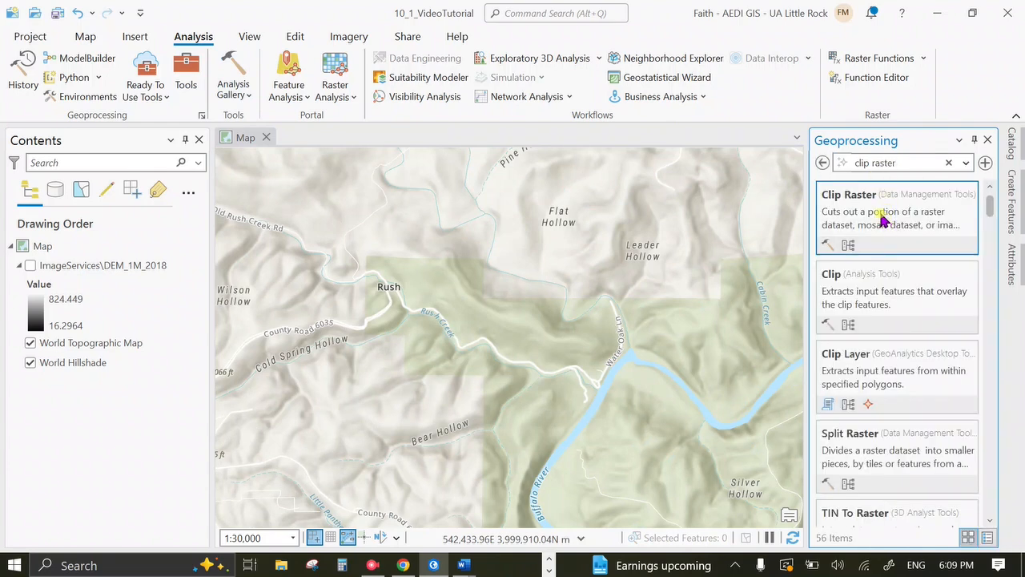
pyautogui.click(894, 223)
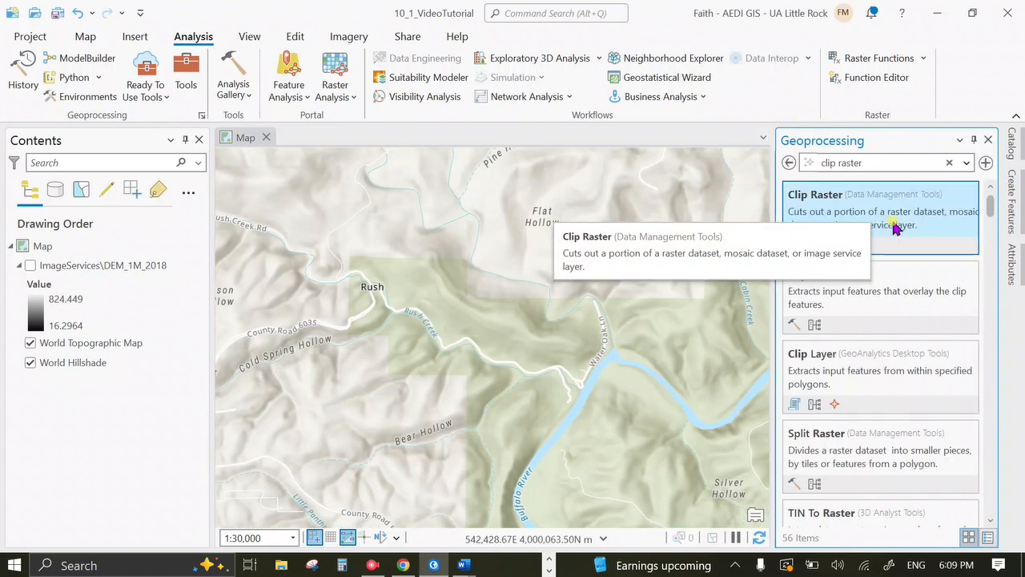
pyautogui.click(896, 226)
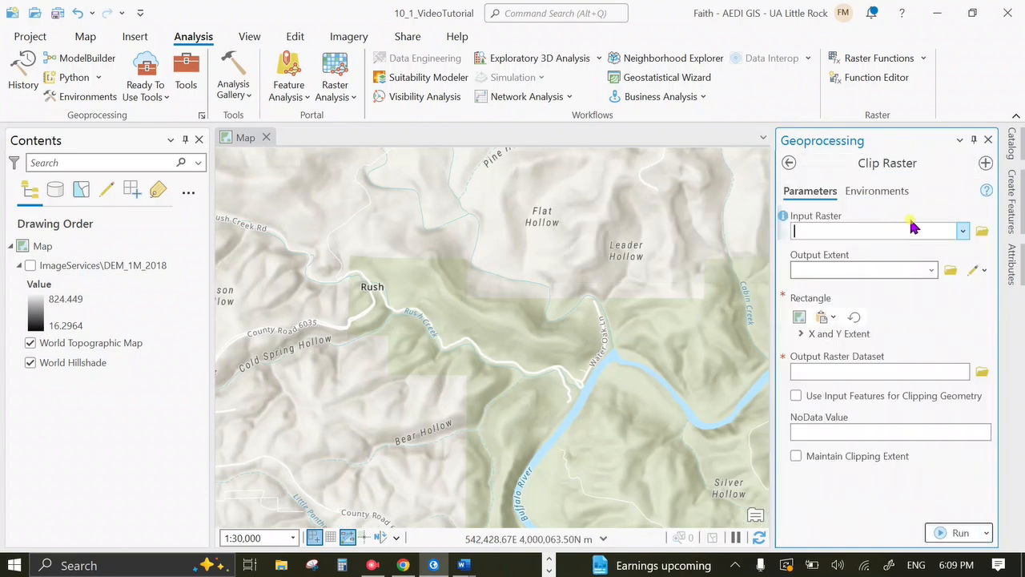
# Set the Clip Raster input raster to ImageServices\DEM_1M_2018
pyautogui.click(965, 232)
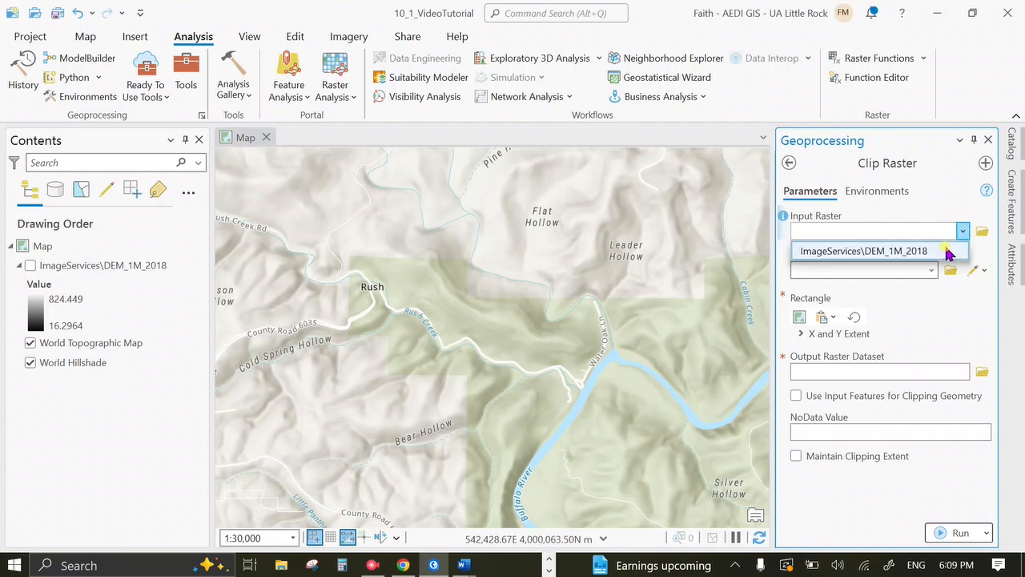
pyautogui.click(881, 250)
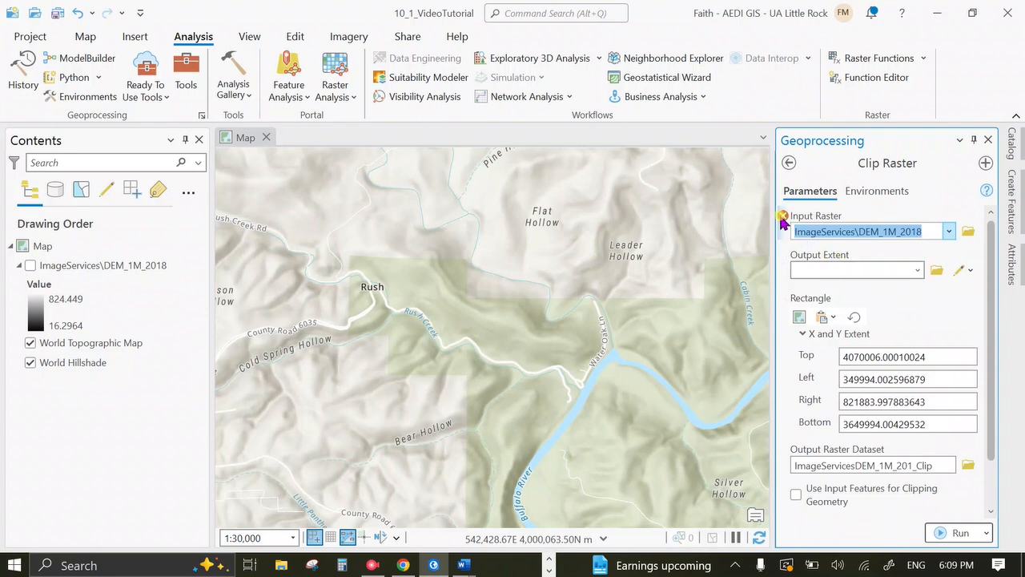
pyautogui.moveTo(784, 224)
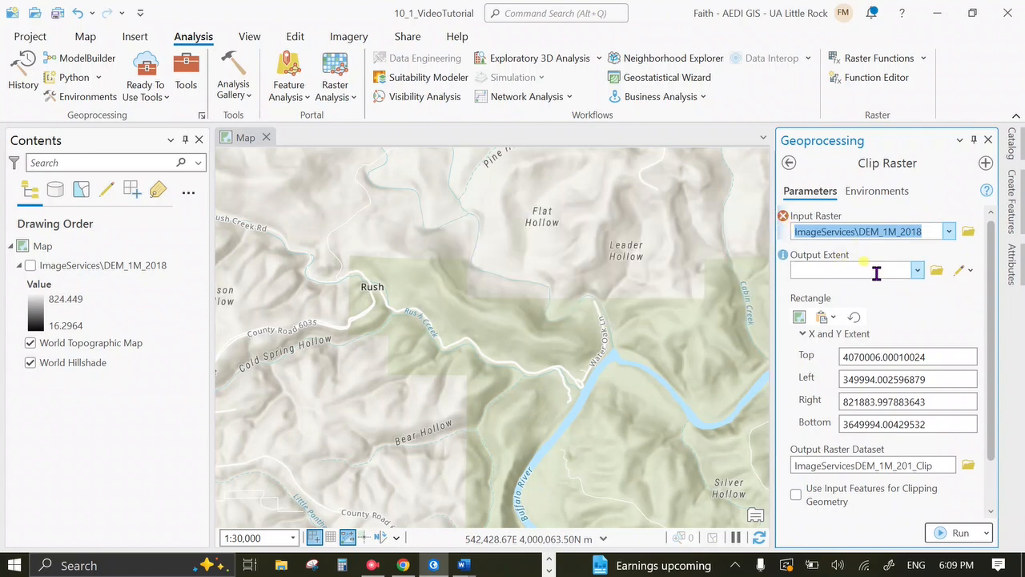
pyautogui.click(917, 270)
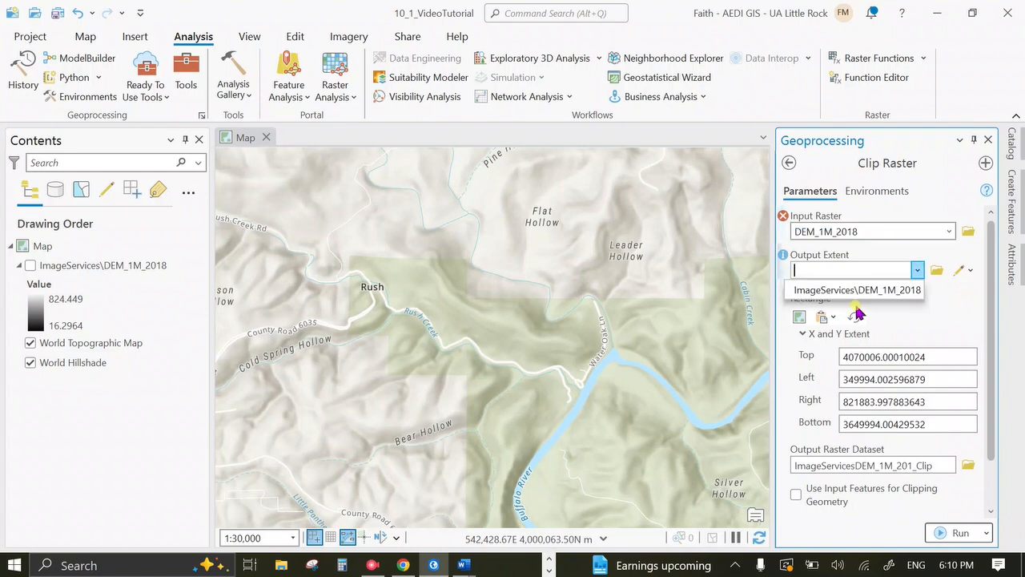
pyautogui.click(861, 288)
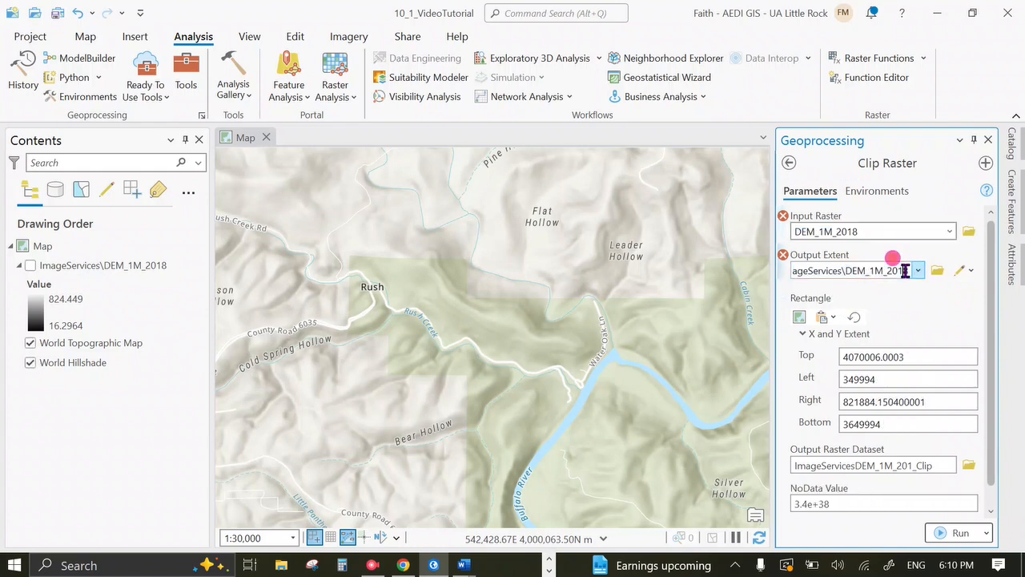
pyautogui.moveTo(906, 270); pyautogui.dragTo(767, 280)
pyautogui.press('BackSpace')
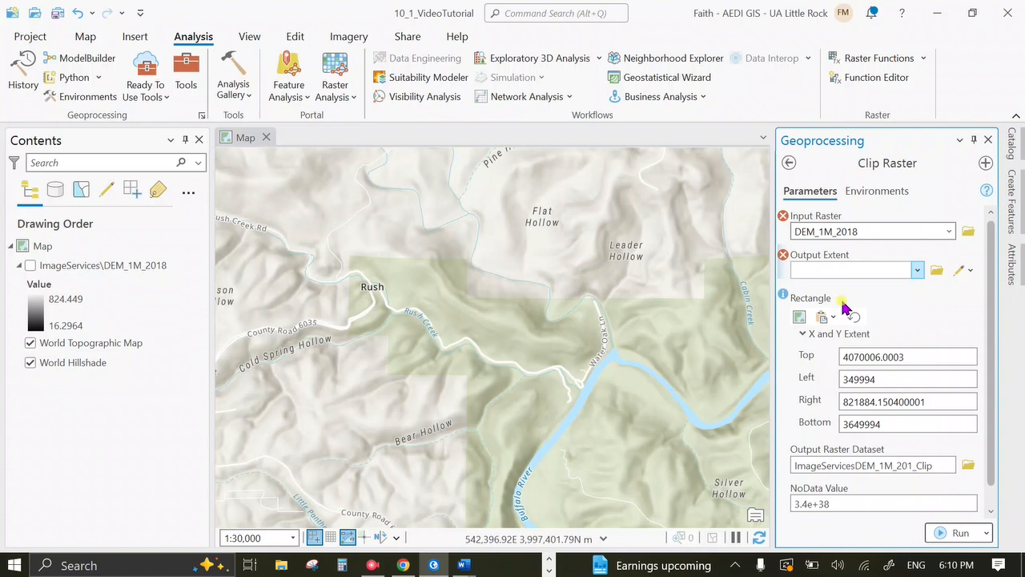
# Set the clipping rectangle to the current display extent and run Clip Raster with the default output name
pyautogui.click(799, 318)
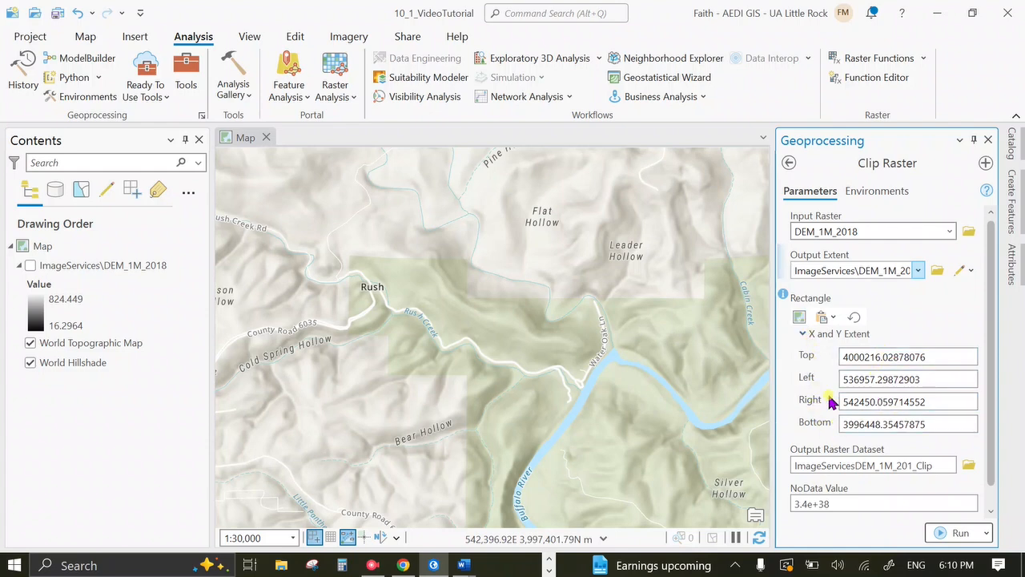
pyautogui.scroll(-1, 819, 358)
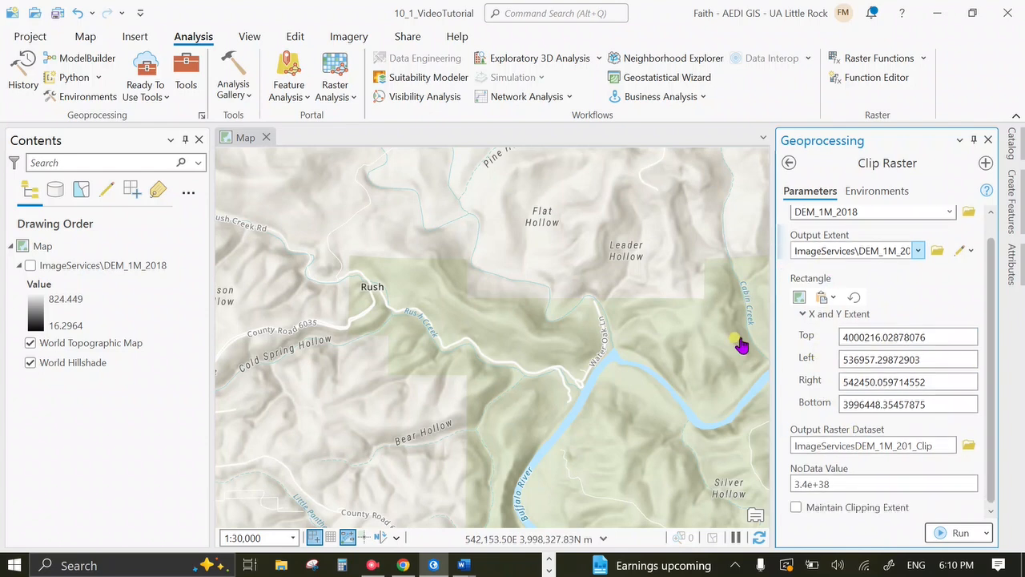
pyautogui.scroll(1, 796, 397)
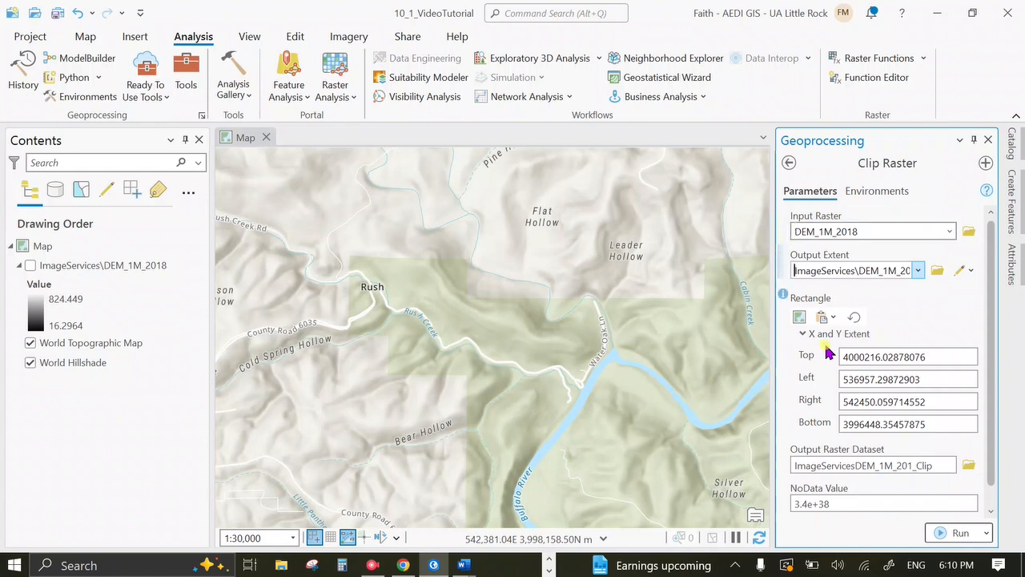
pyautogui.scroll(-1, 817, 388)
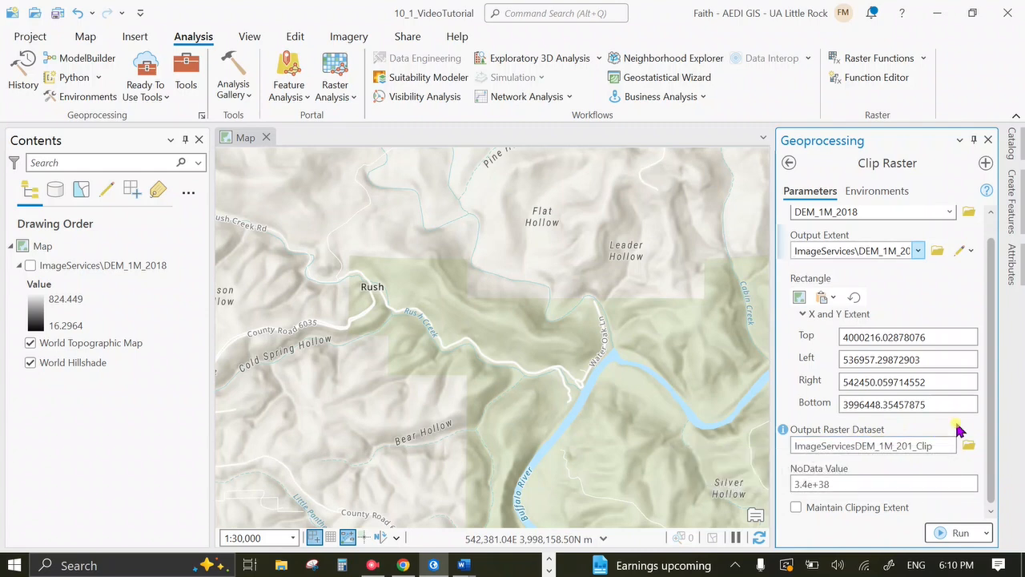
pyautogui.click(954, 533)
pyautogui.moveTo(961, 541)
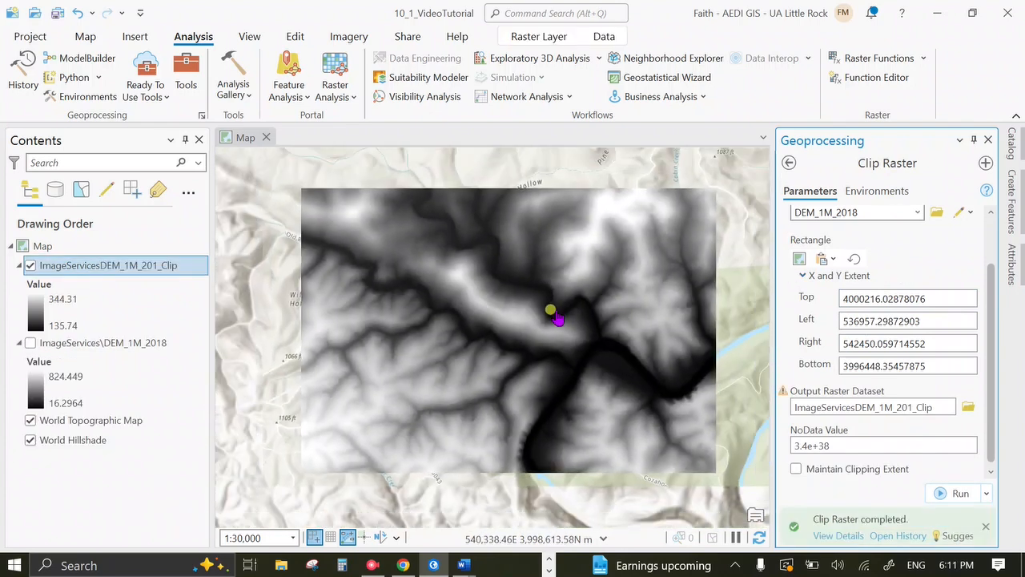
pyautogui.scroll(-2, 553, 316)
pyautogui.scroll(-2, 492, 279)
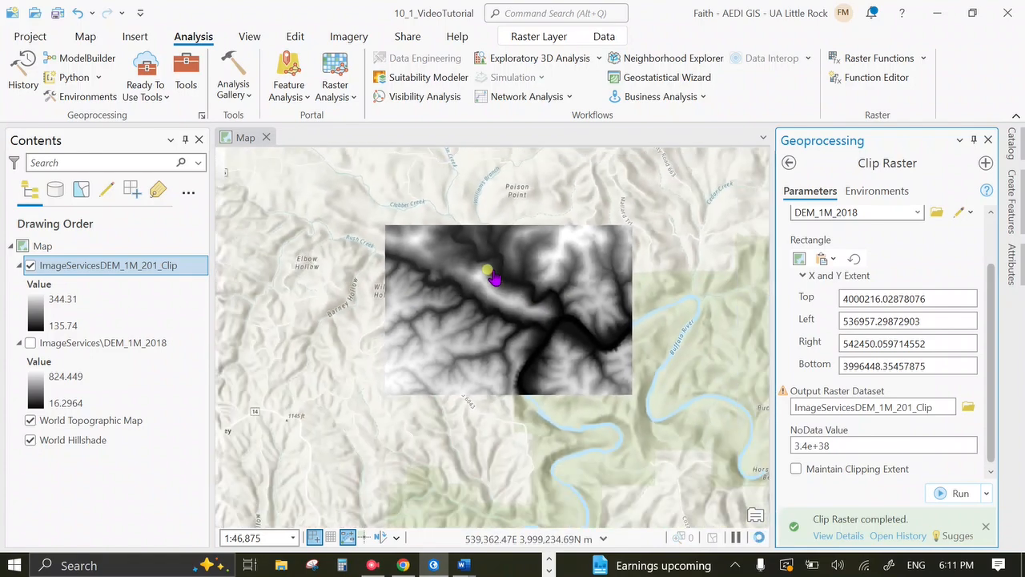
pyautogui.moveTo(479, 288); pyautogui.dragTo(470, 322)
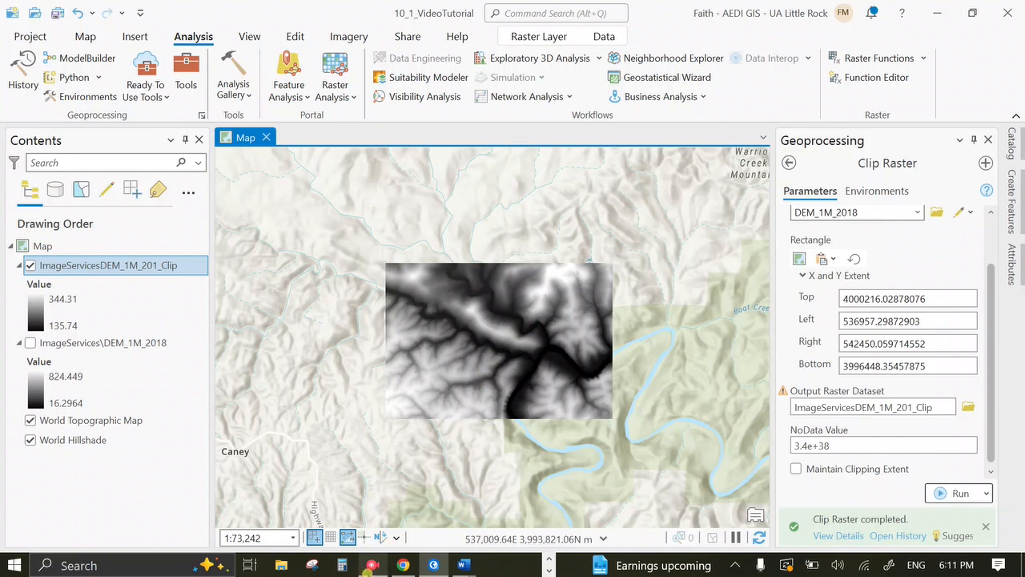
pyautogui.click(372, 565)
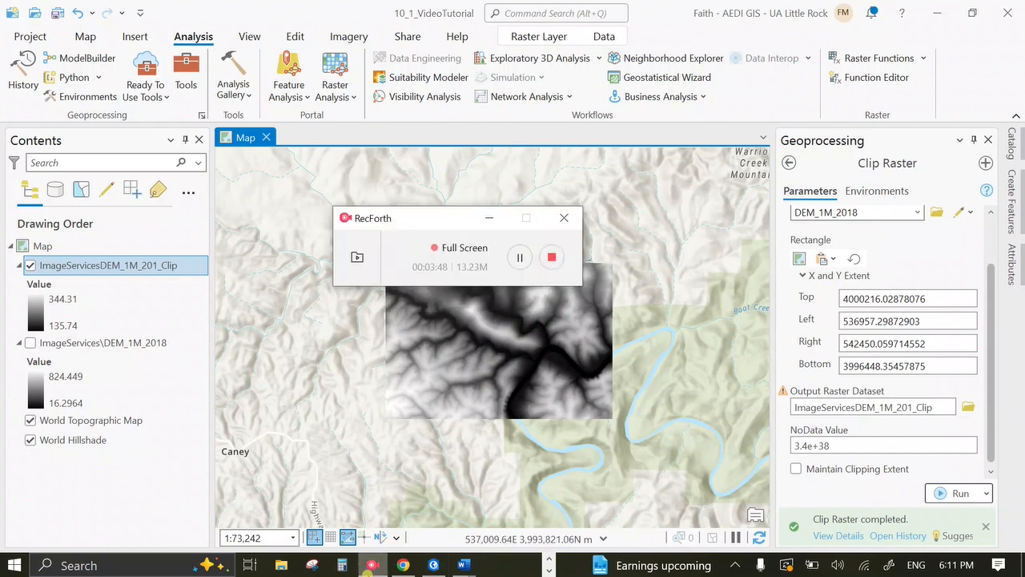
pyautogui.click(555, 260)
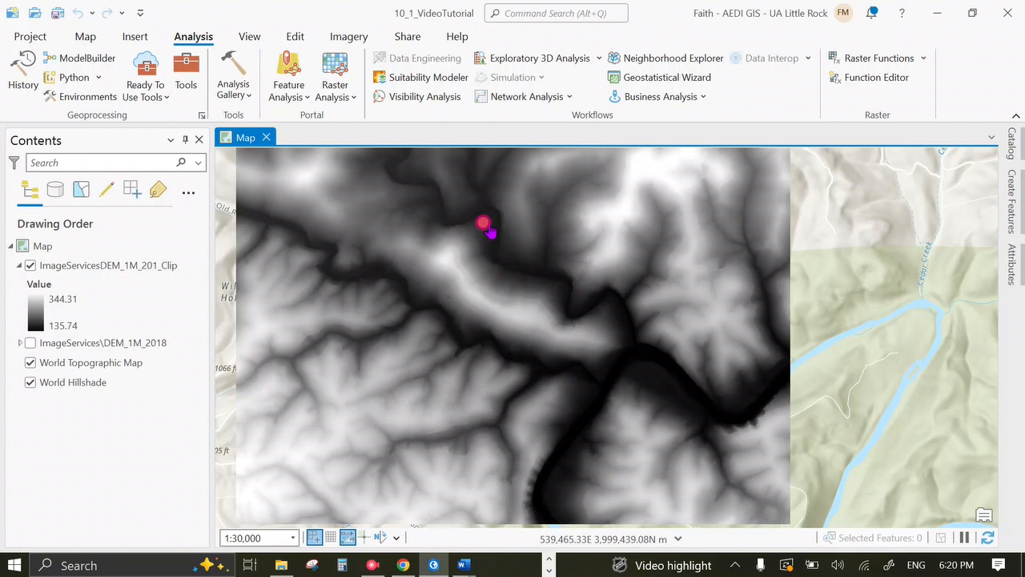
# Search the geoprocessing tools for "contour" and show the list of toolboxes with the Project group collapsed
pyautogui.click(179, 74)
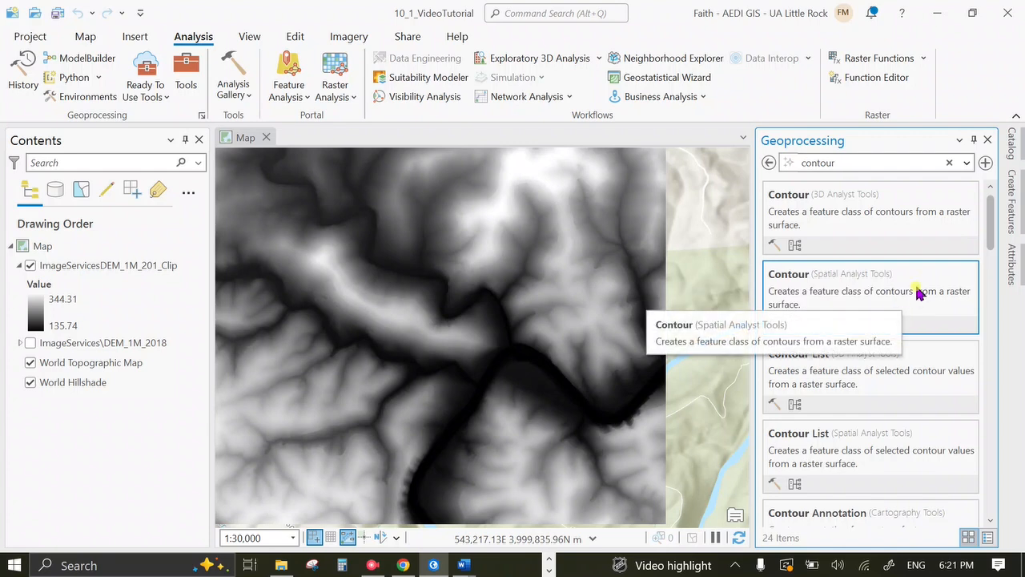
pyautogui.click(768, 162)
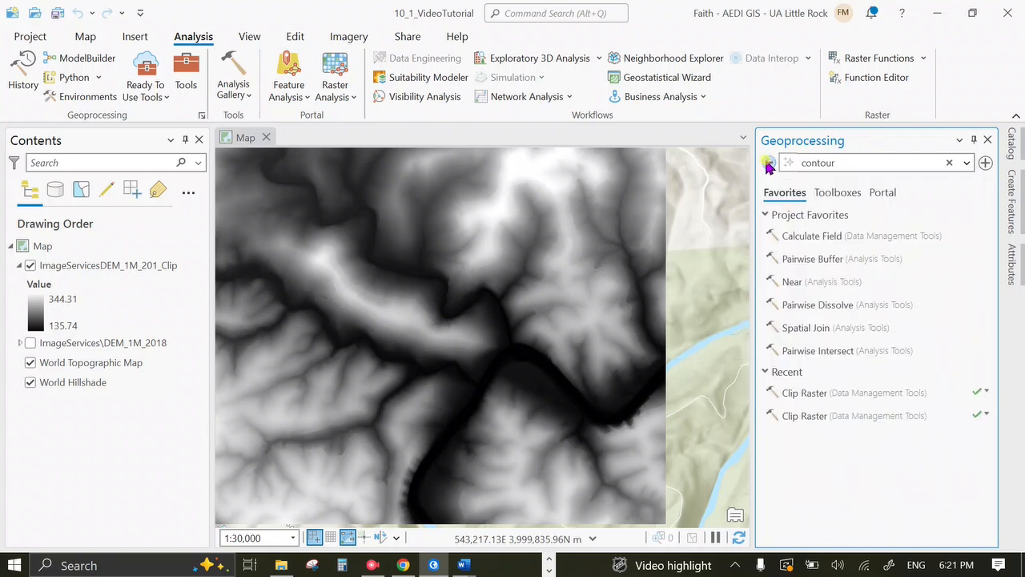
pyautogui.click(840, 196)
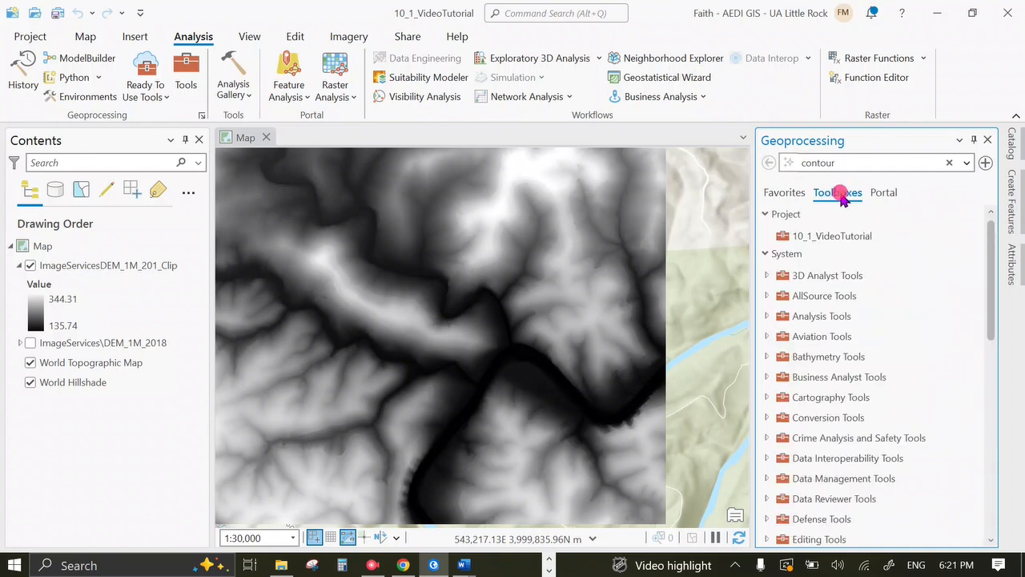
pyautogui.click(765, 214)
pyautogui.click(833, 160)
pyautogui.write('contour')
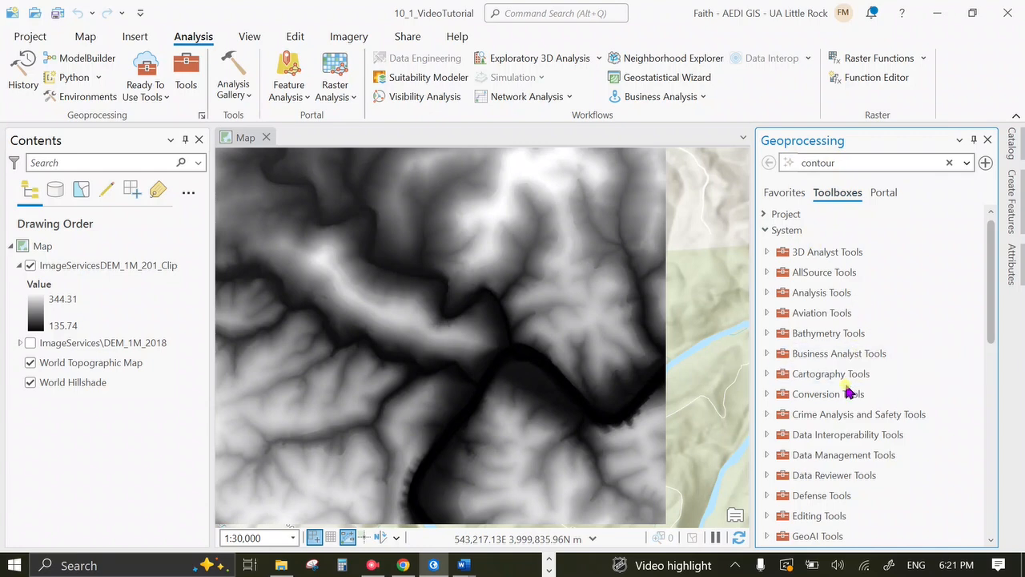
# Look through the system toolboxes and examine the Conditional toolset inside Spatial Analyst Tools
pyautogui.scroll(-2, 849, 390)
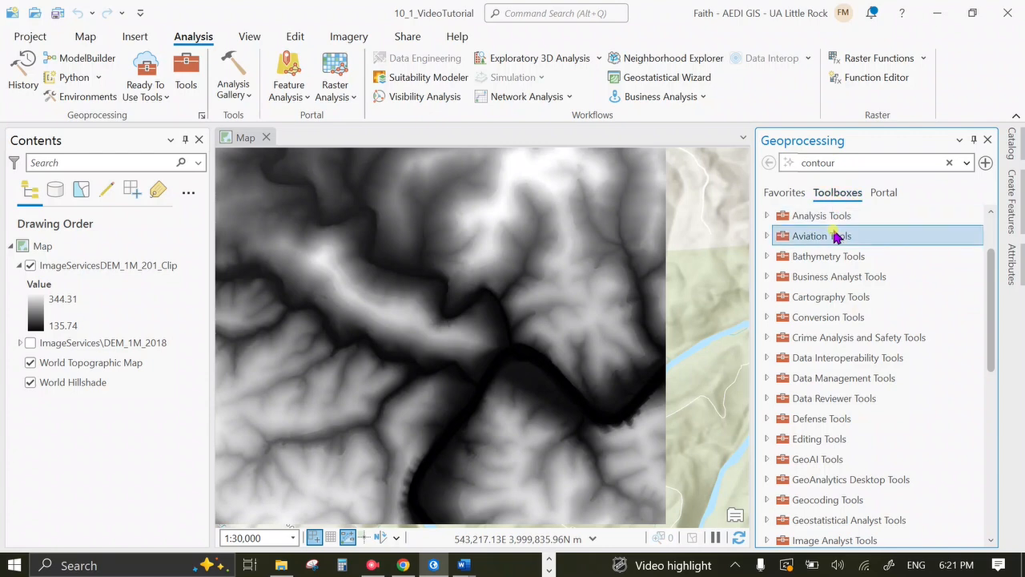
pyautogui.scroll(-2, 842, 284)
pyautogui.scroll(-4, 842, 285)
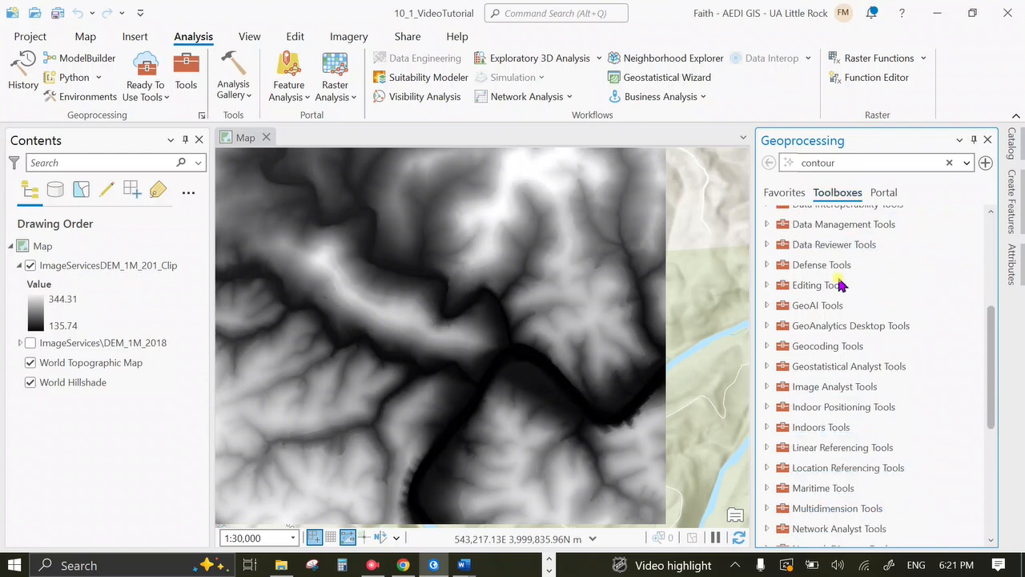
pyautogui.scroll(-2, 842, 285)
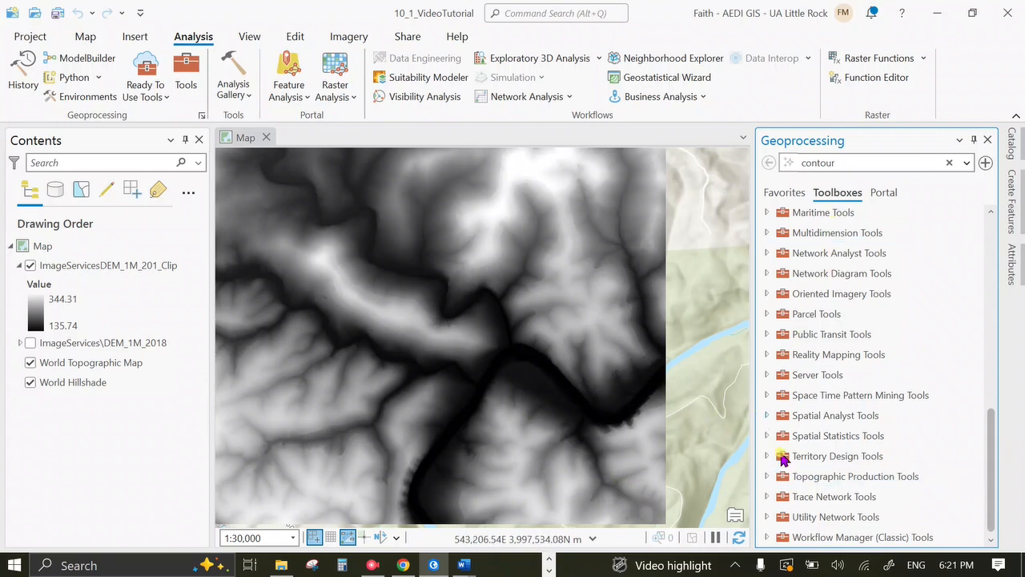
pyautogui.click(767, 415)
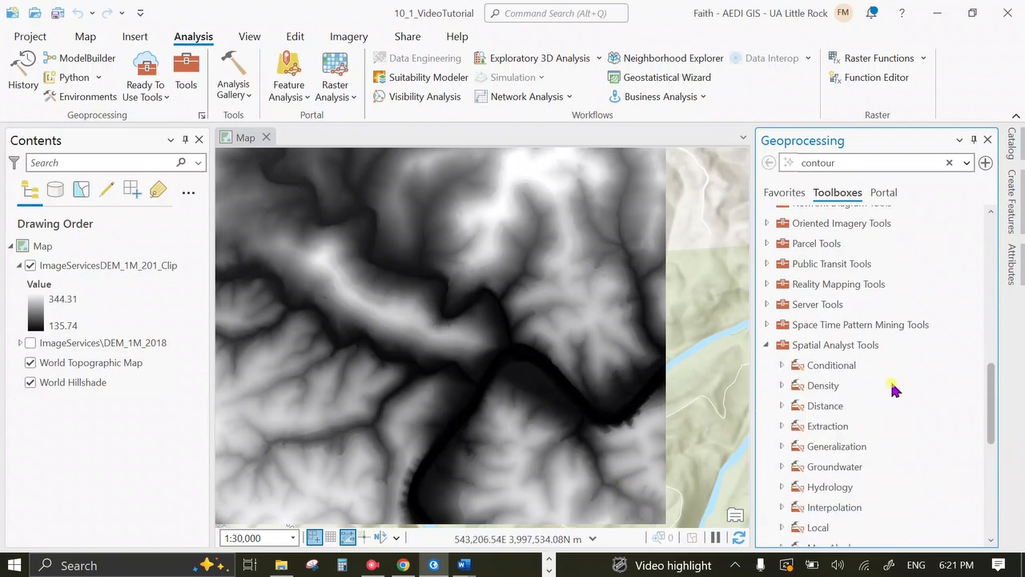
pyautogui.click(782, 366)
pyautogui.scroll(-1, 849, 361)
pyautogui.click(817, 349)
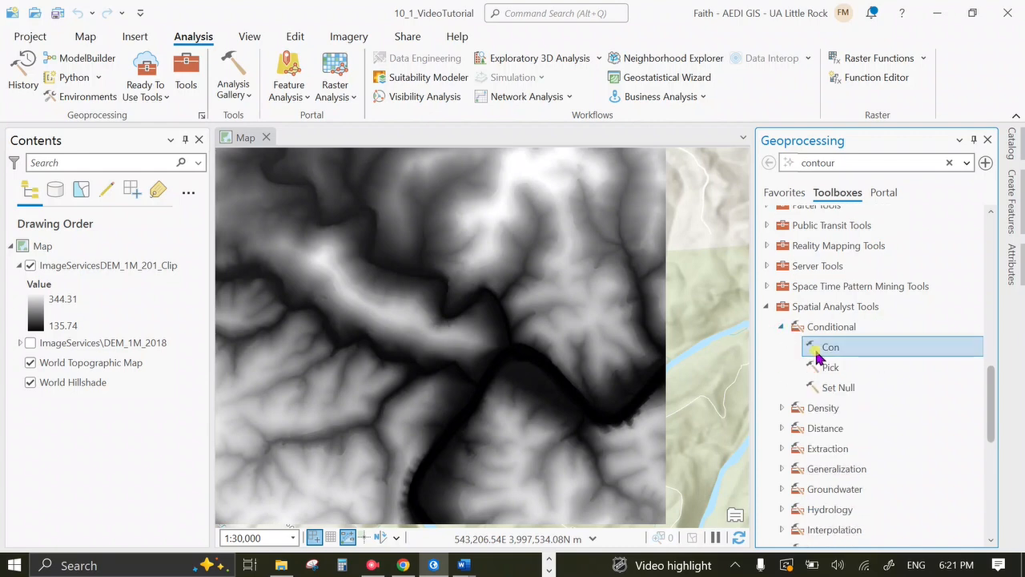
pyautogui.click(767, 306)
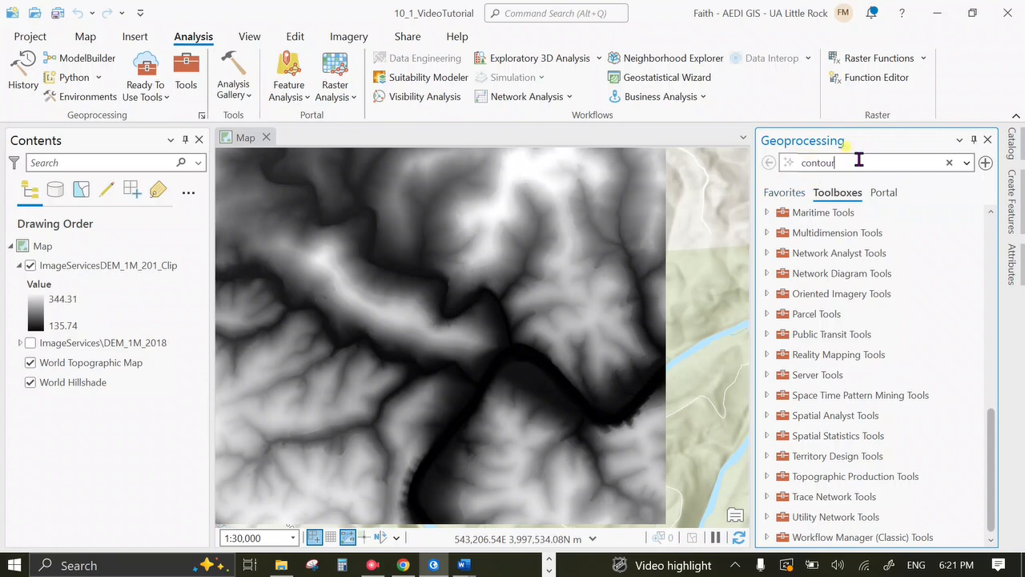
# Open the Spatial Analyst Contour tool from the contour search and set its input raster to ImageServicesDEM_1M_201_Clip
pyautogui.press('Return')
pyautogui.click(837, 304)
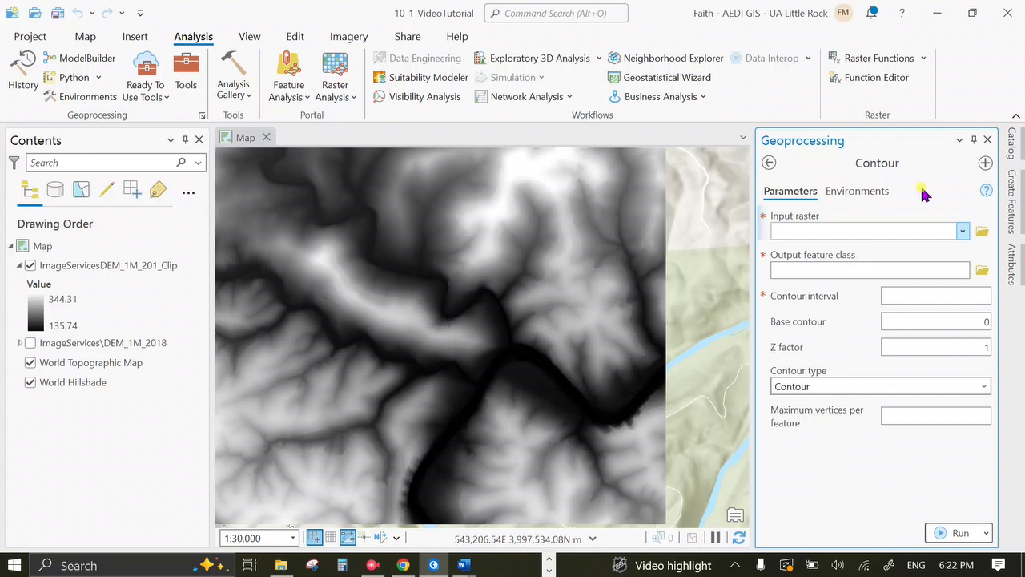
pyautogui.click(965, 231)
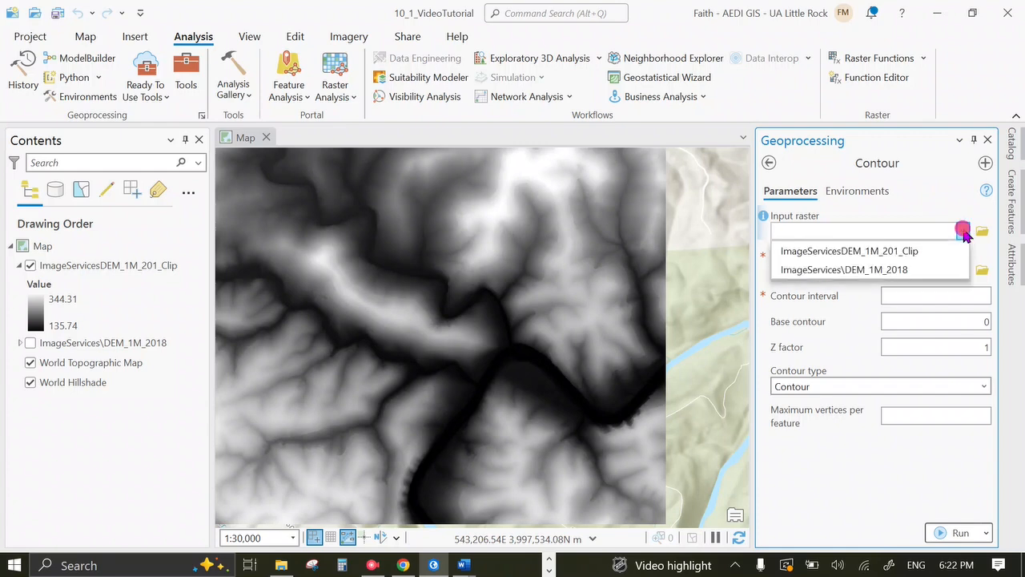
pyautogui.click(929, 247)
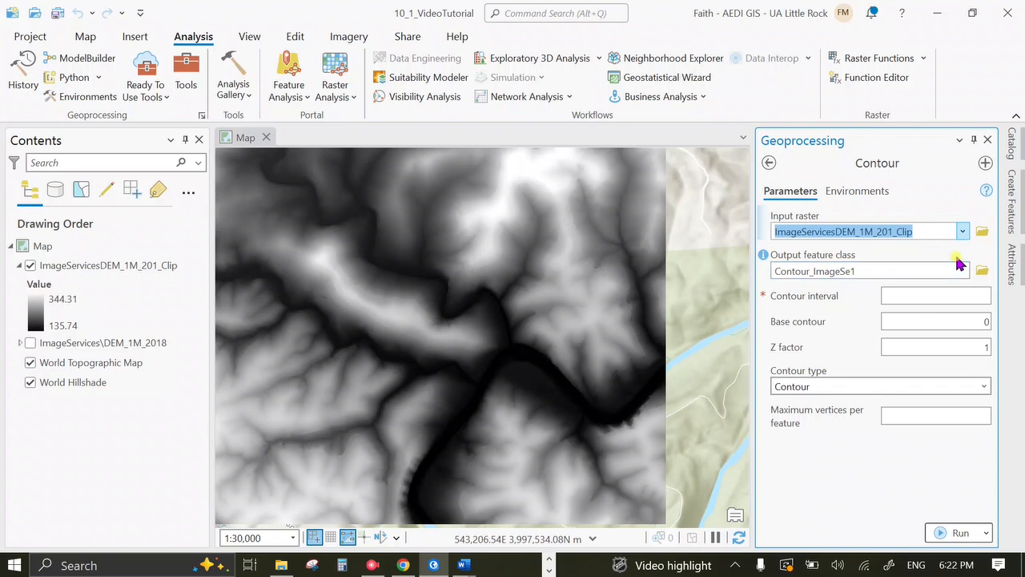
# Name the Contour tool's output feature class Contour5m in the project geodatabase
pyautogui.click(939, 270)
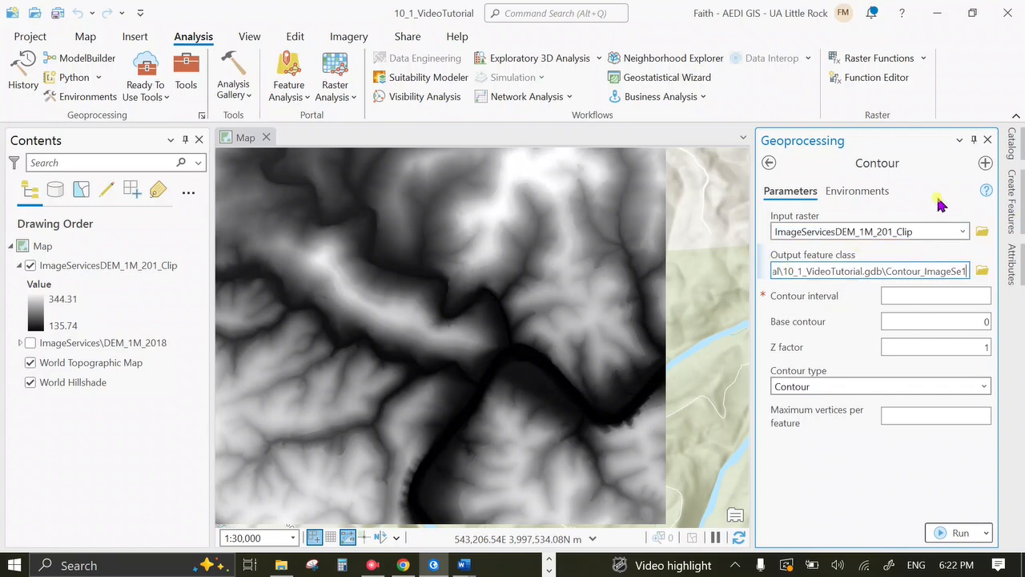
pyautogui.press('BackSpace')
pyautogui.press('BackSpace')
pyautogui.press('BackSpace')
pyautogui.press('BackSpace')
pyautogui.press('BackSpace')
pyautogui.press('BackSpace')
pyautogui.press('BackSpace')
pyautogui.press('BackSpace')
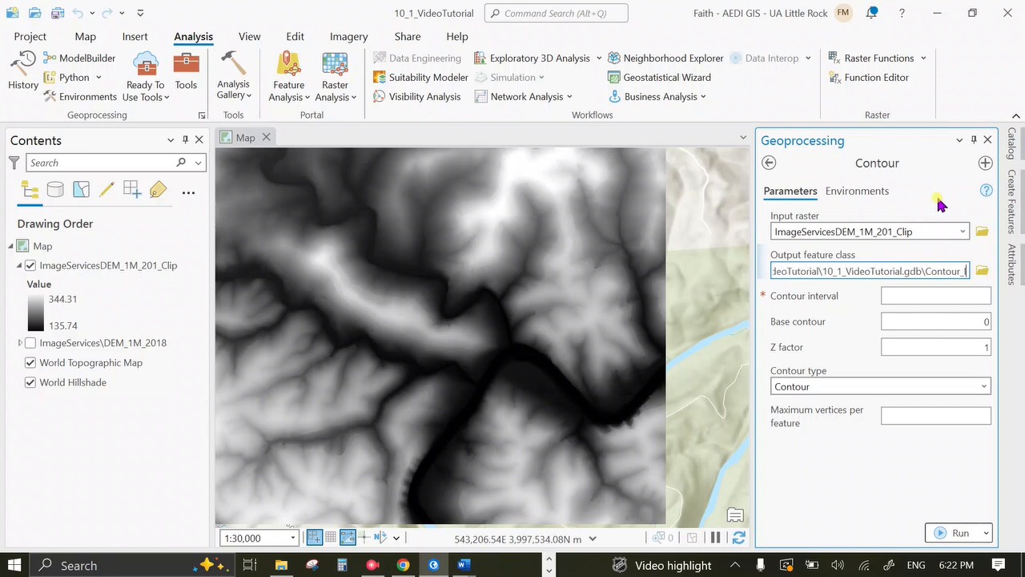
pyautogui.press('BackSpace')
pyautogui.write('5')
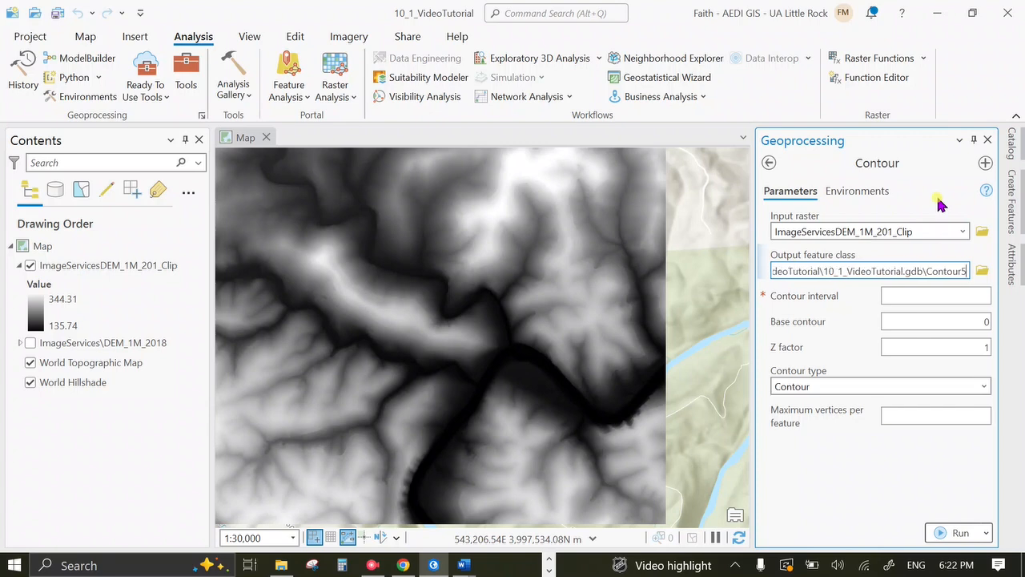
pyautogui.write('m')
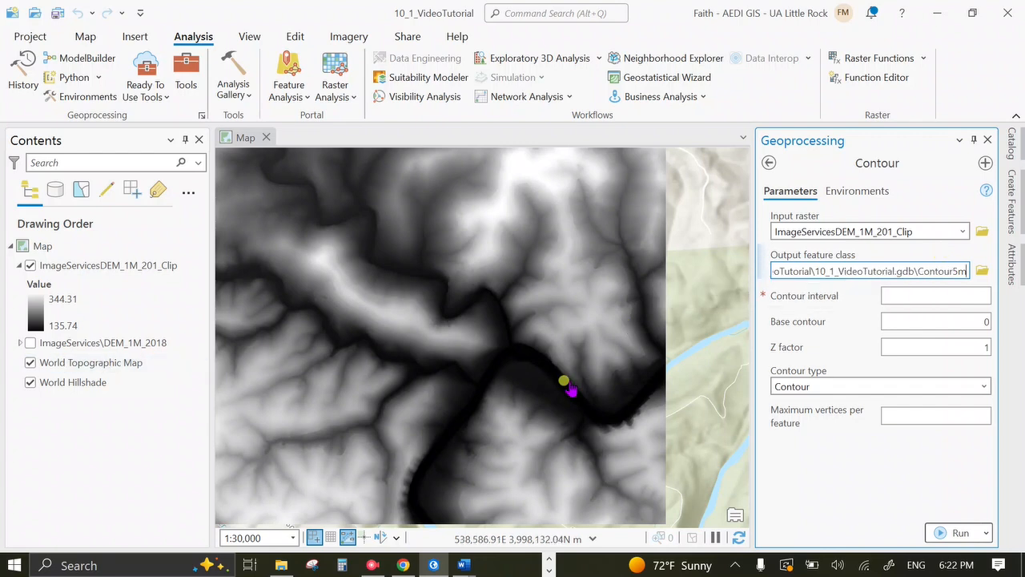
# Set the contour interval to 5 and check the elevation range in the legend of ImageServices\DEM_1M_2018
pyautogui.click(972, 293)
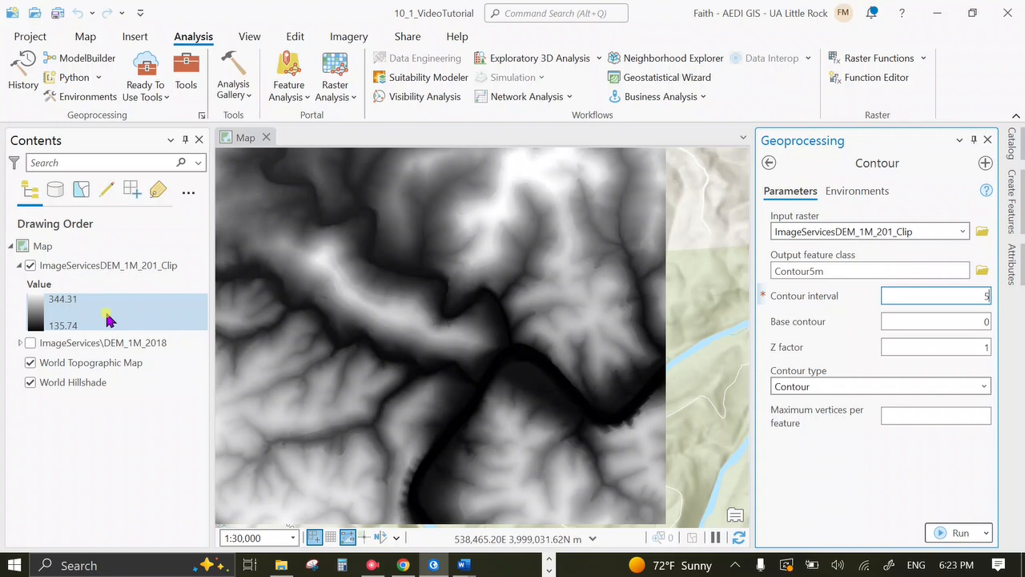
pyautogui.click(23, 346)
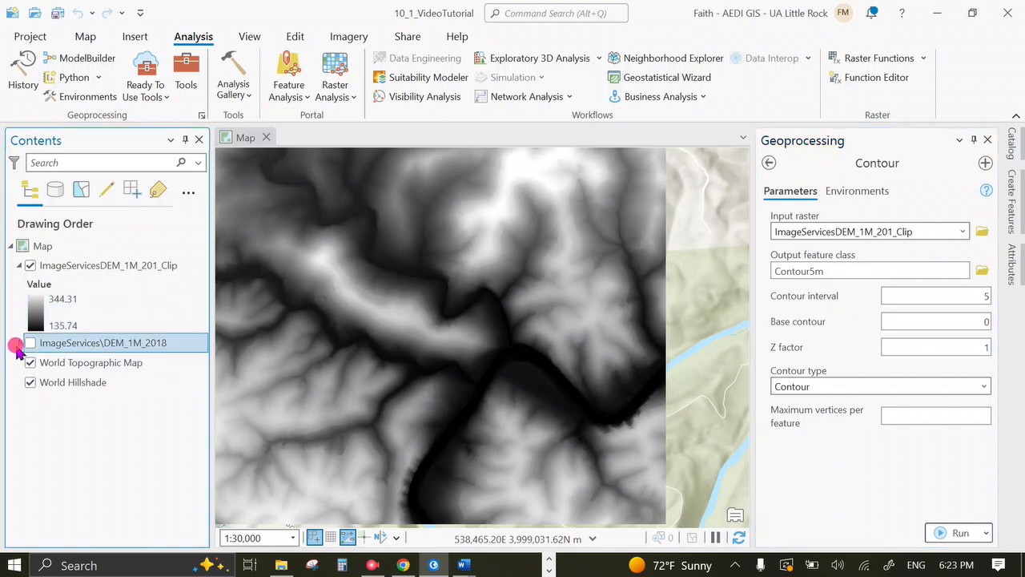
pyautogui.click(20, 344)
pyautogui.moveTo(521, 296); pyautogui.dragTo(603, 301)
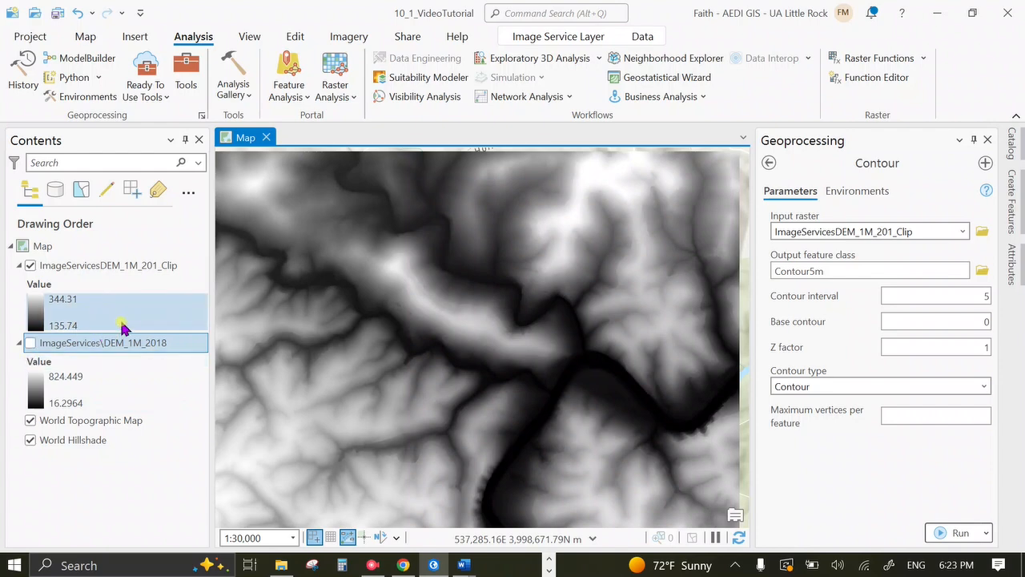
pyautogui.click(19, 343)
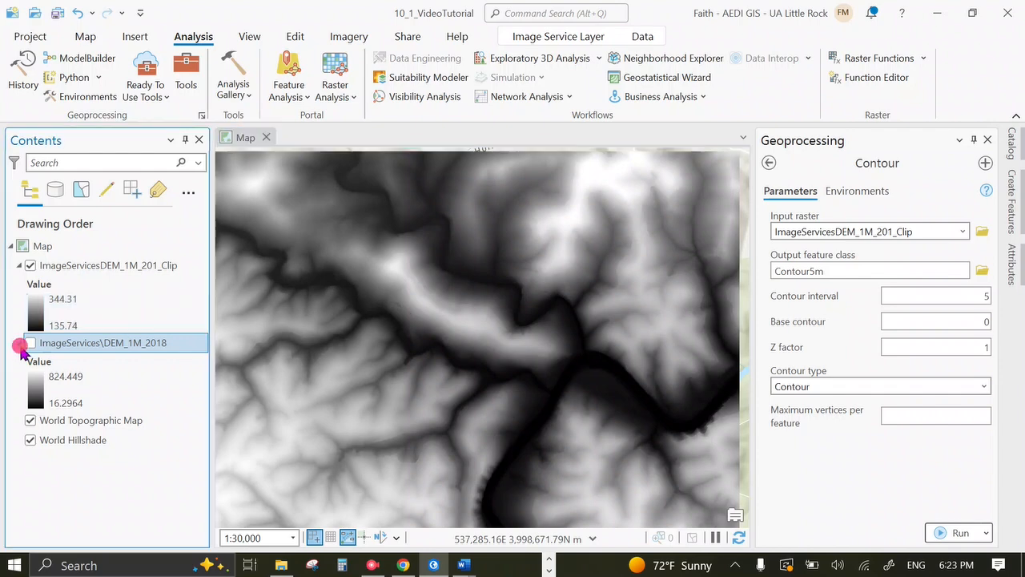
# Set the base contour to 135, keep the contour type as Contour and run the tool
pyautogui.click(978, 299)
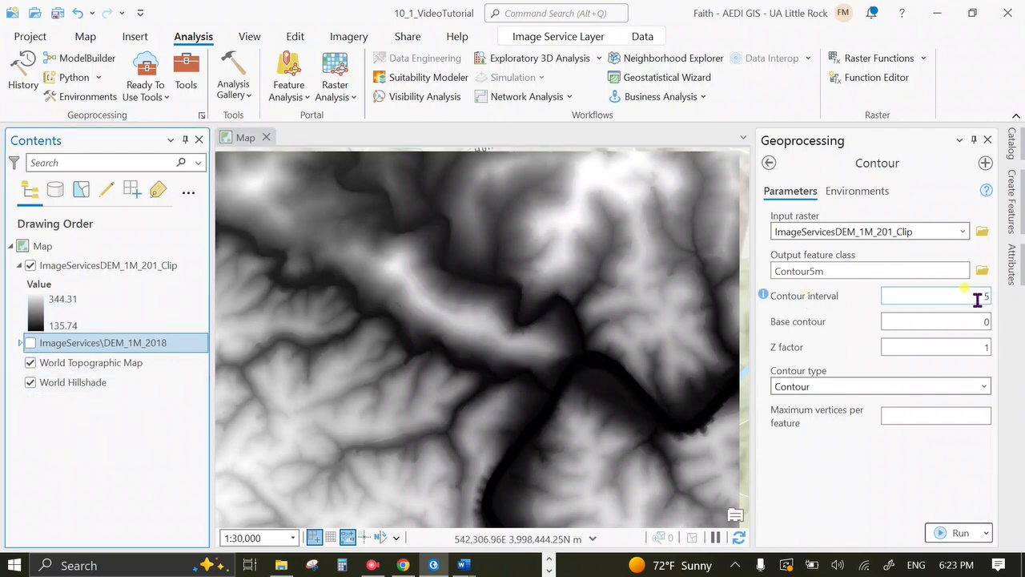
pyautogui.click(978, 320)
pyautogui.click(978, 322)
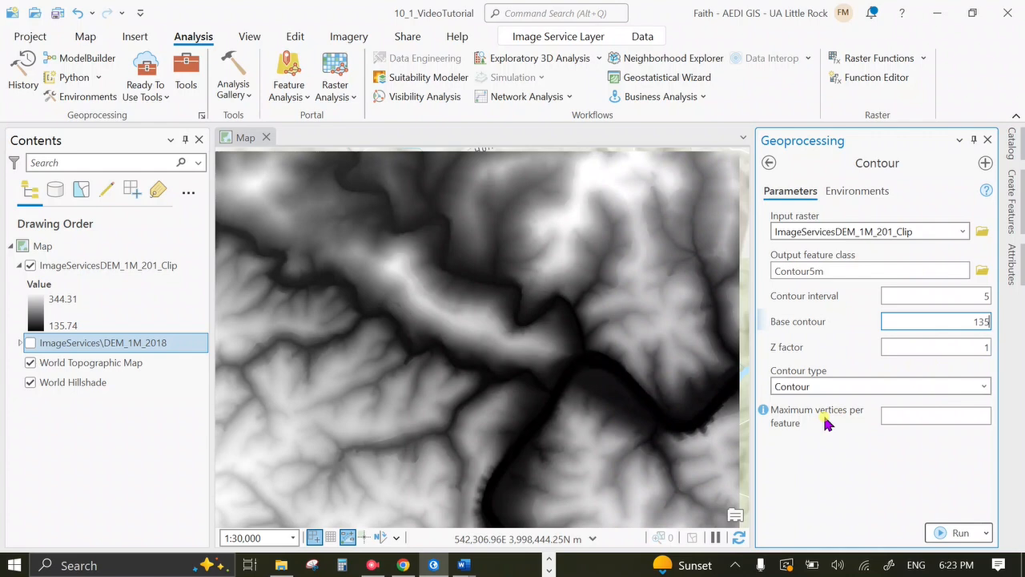
pyautogui.click(983, 389)
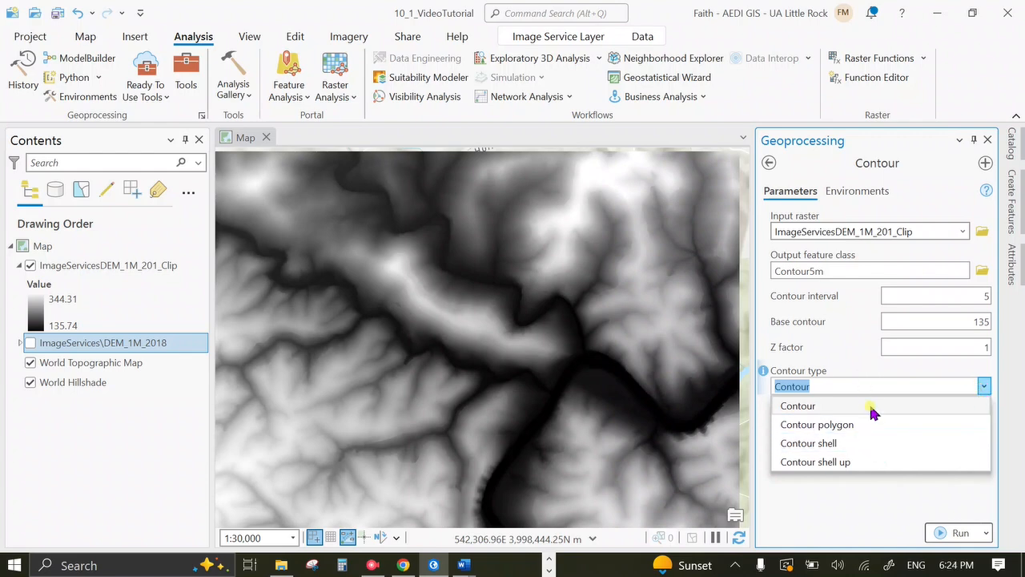
pyautogui.click(892, 501)
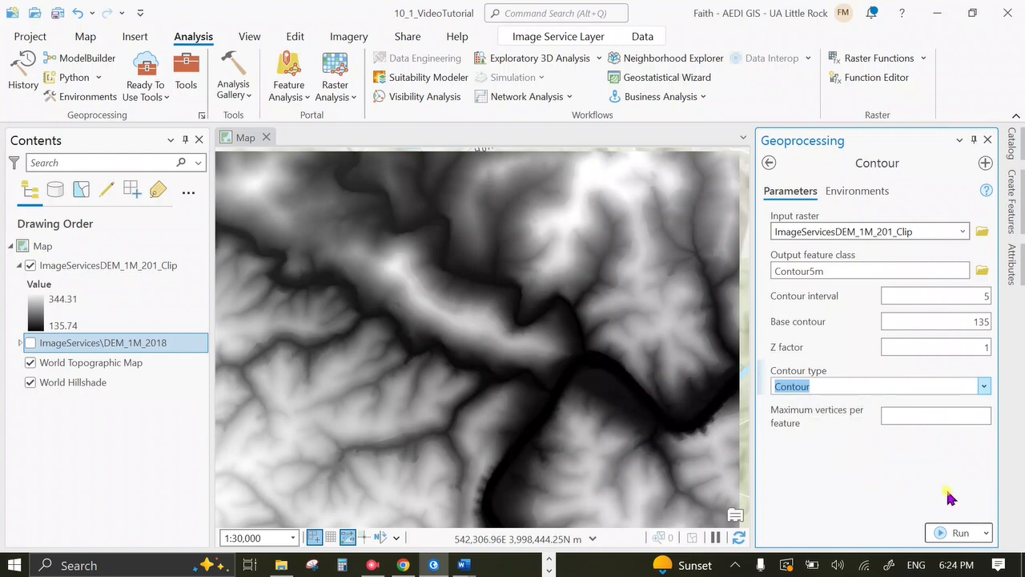
pyautogui.click(957, 533)
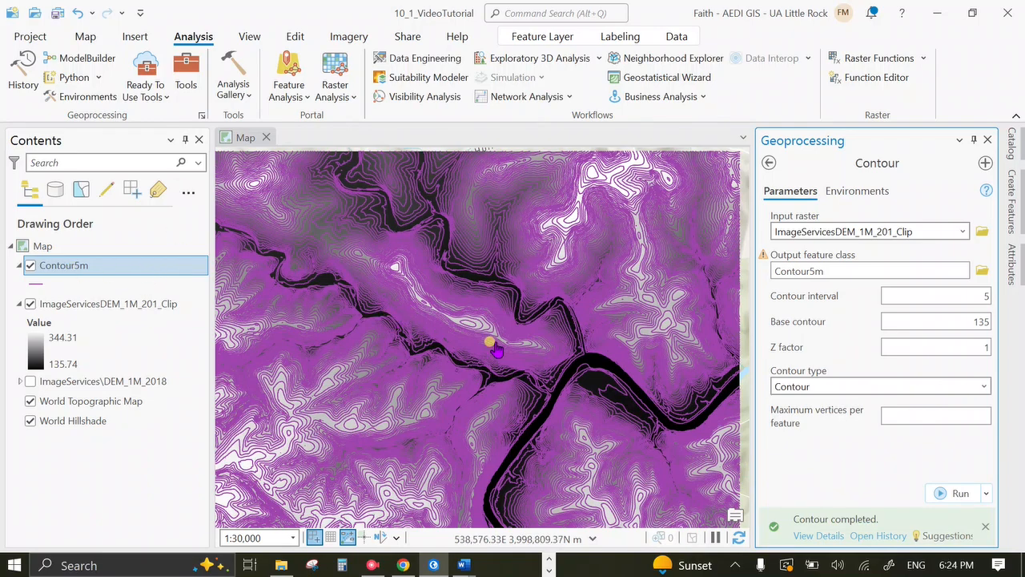
# Hide the clipped DEM layer ImageServicesDEM_1M_201_Clip and collapse its legend to show the contours over the basemap
pyautogui.scroll(2, 534, 294)
pyautogui.scroll(2, 534, 293)
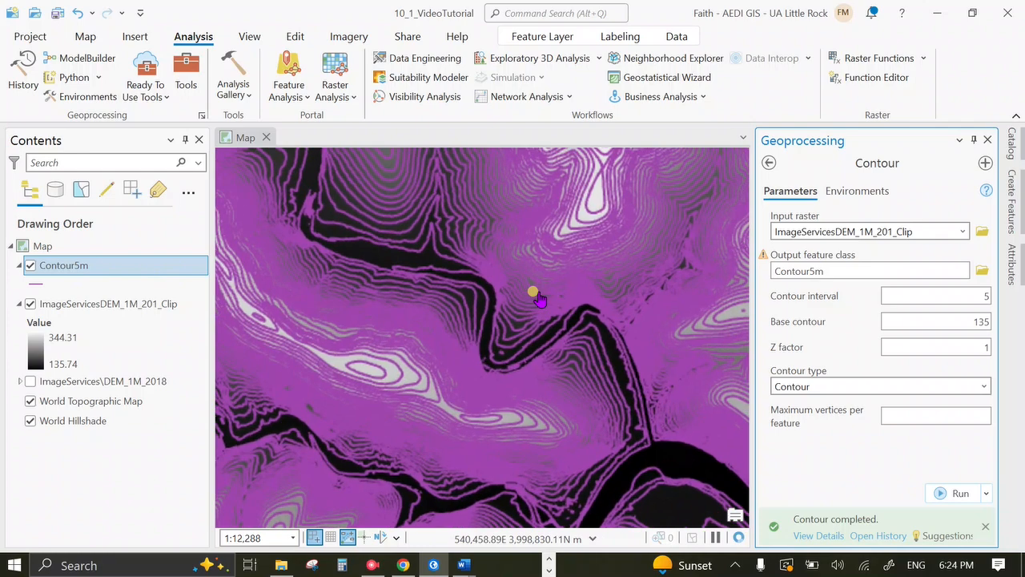
pyautogui.moveTo(515, 290); pyautogui.dragTo(568, 355)
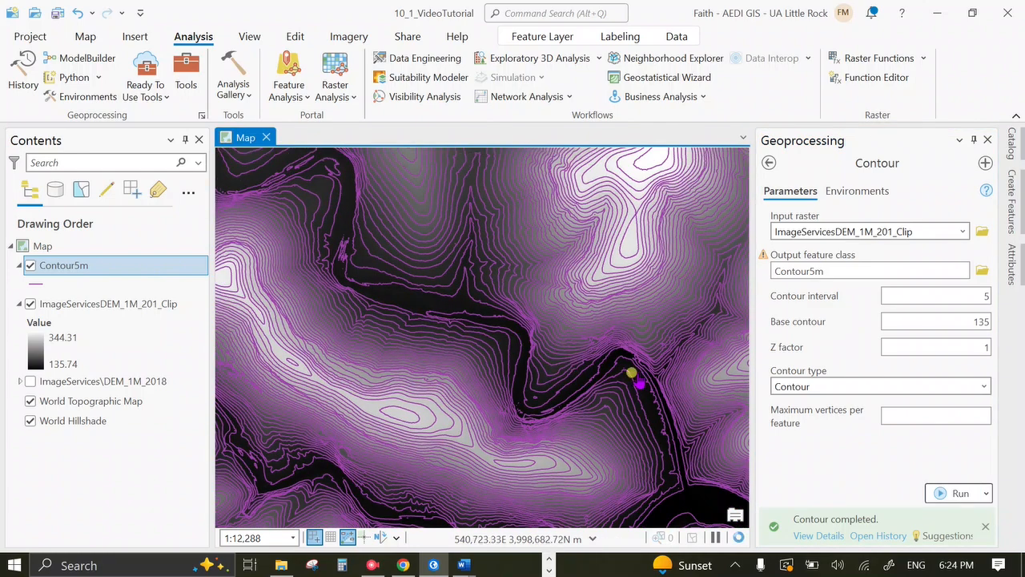
pyautogui.click(30, 306)
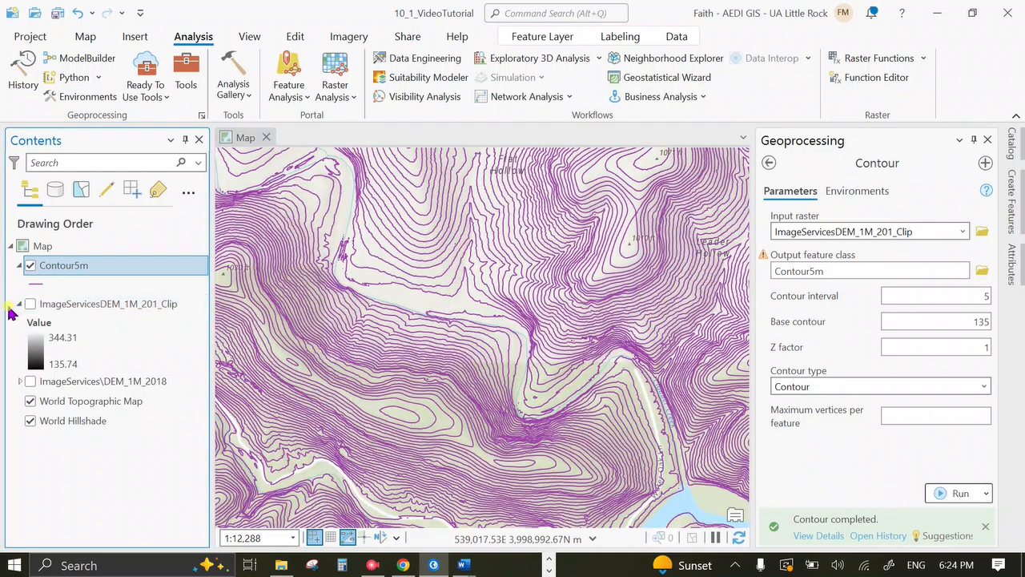
pyautogui.click(19, 304)
pyautogui.moveTo(606, 451); pyautogui.dragTo(573, 380)
pyautogui.scroll(-3, 567, 377)
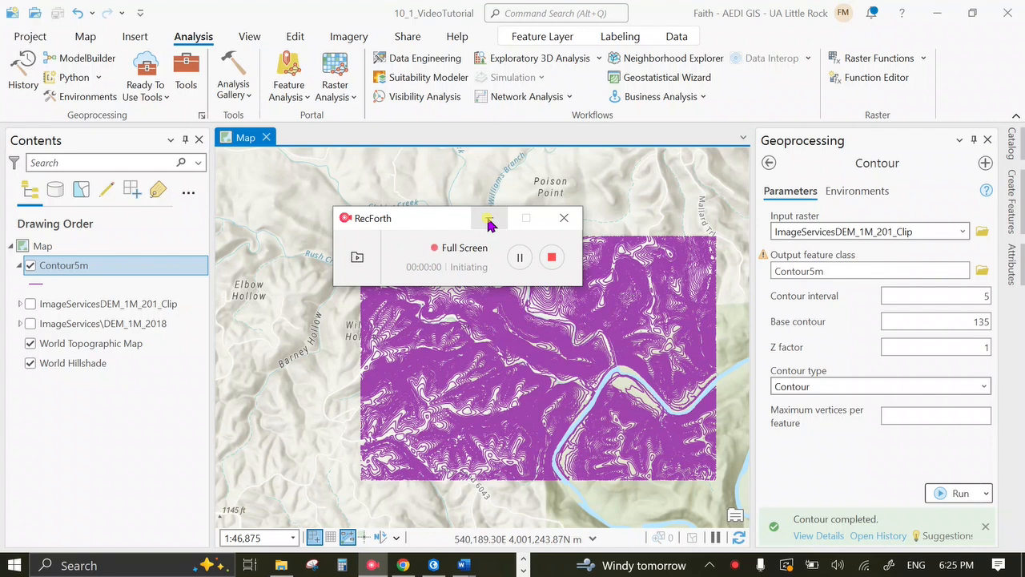
# Examine the Contour5m lines up close on the slopes along Clabber Creek
pyautogui.click(488, 219)
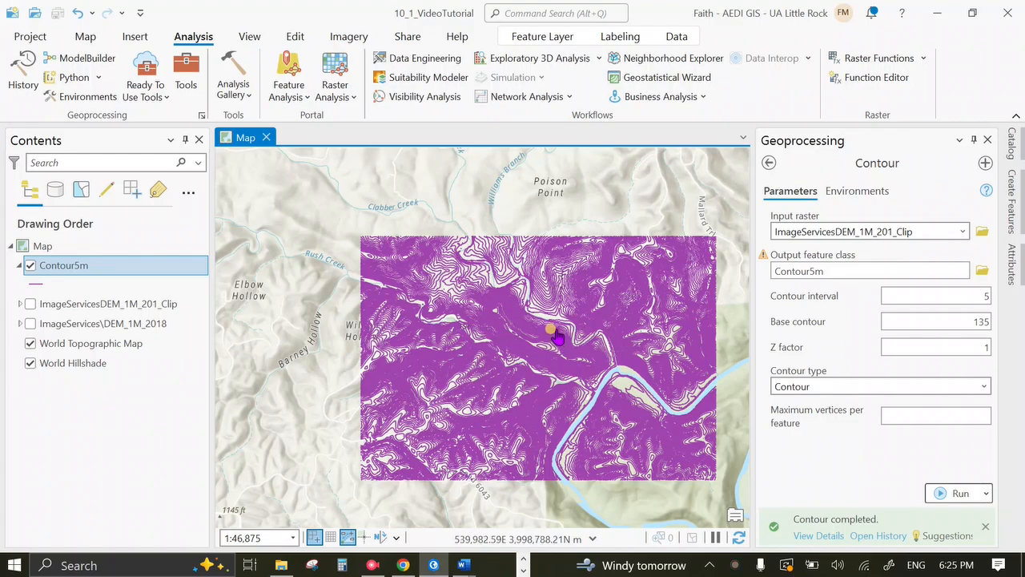
pyautogui.scroll(6, 557, 338)
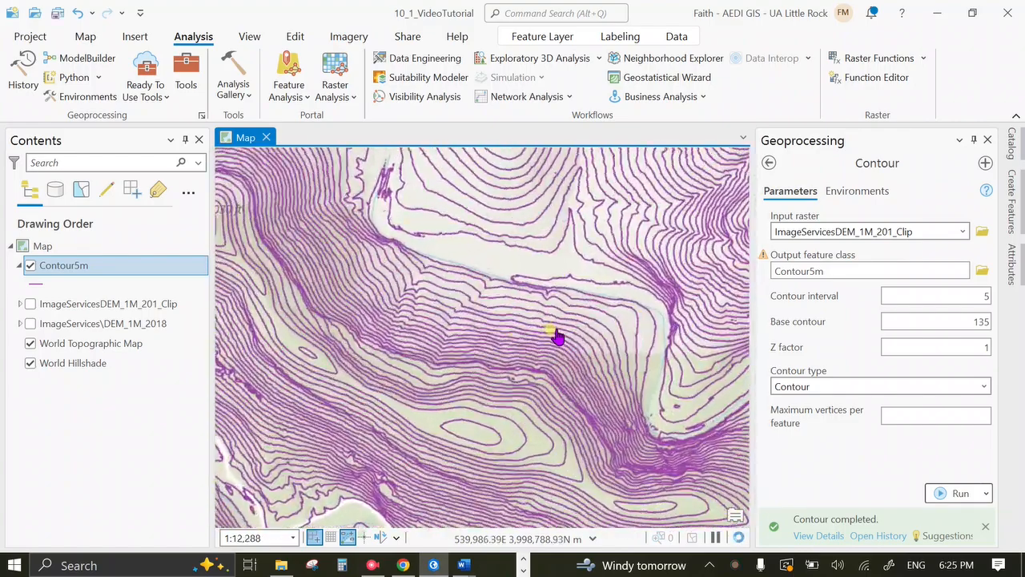
pyautogui.scroll(2, 652, 328)
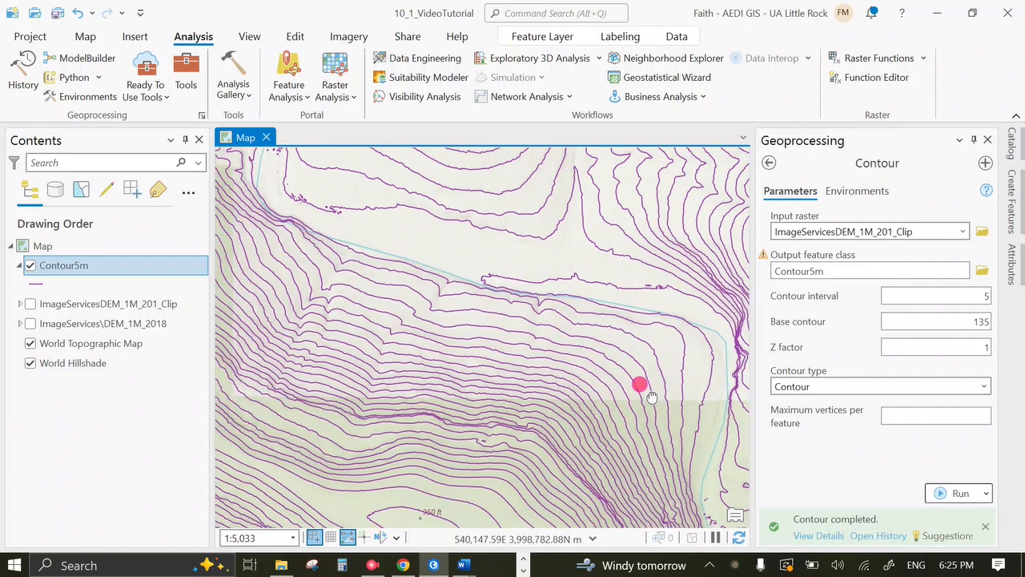
pyautogui.scroll(2, 537, 274)
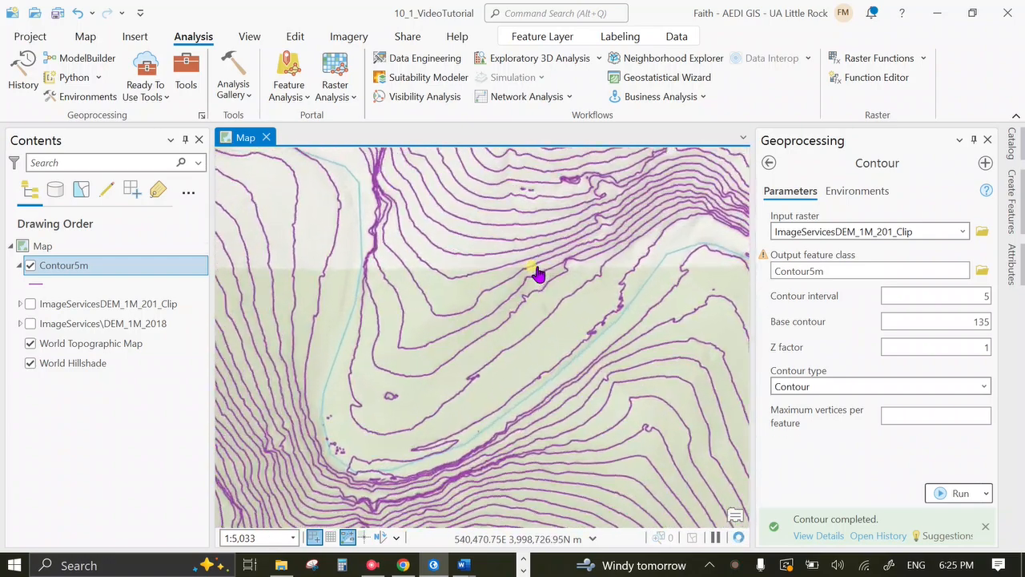
pyautogui.moveTo(600, 437); pyautogui.dragTo(708, 315)
pyautogui.moveTo(346, 301); pyautogui.dragTo(675, 380)
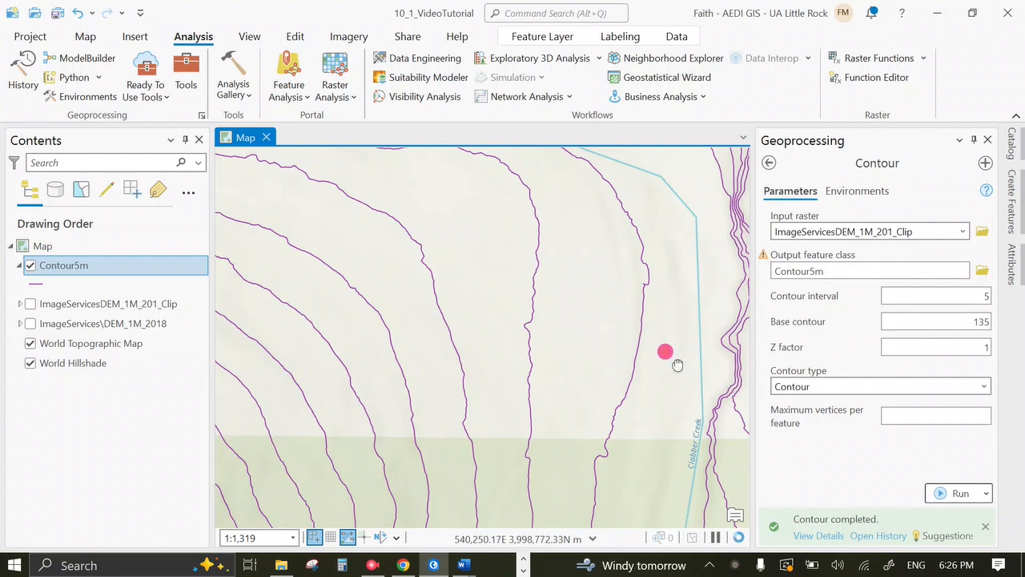
# Search the geoprocessing tools for "smooth line" and open the Smooth Line (Cartography Tools) tool
pyautogui.moveTo(644, 329); pyautogui.dragTo(746, 465)
pyautogui.moveTo(441, 336); pyautogui.dragTo(641, 389)
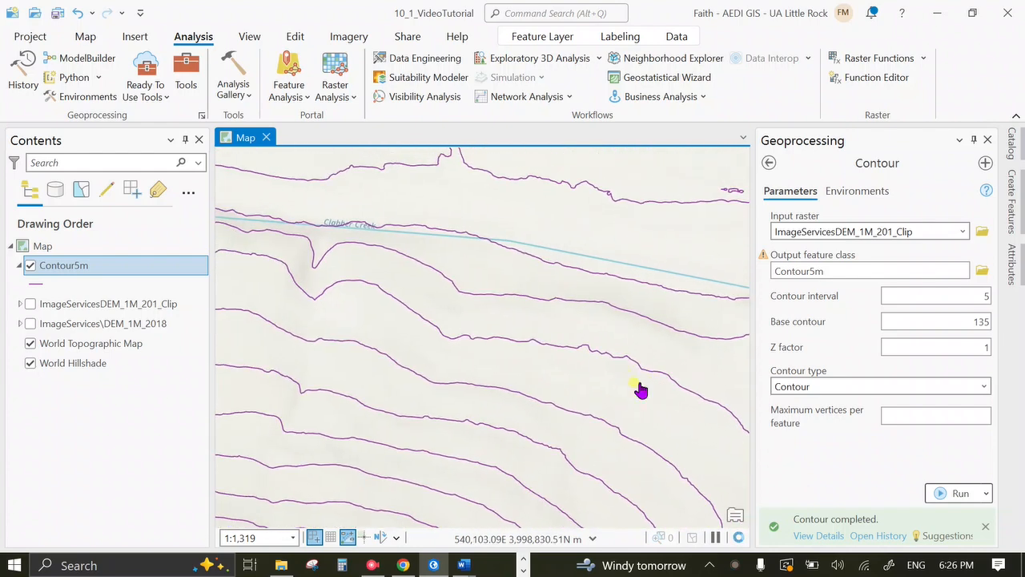
pyautogui.moveTo(434, 325); pyautogui.dragTo(496, 346)
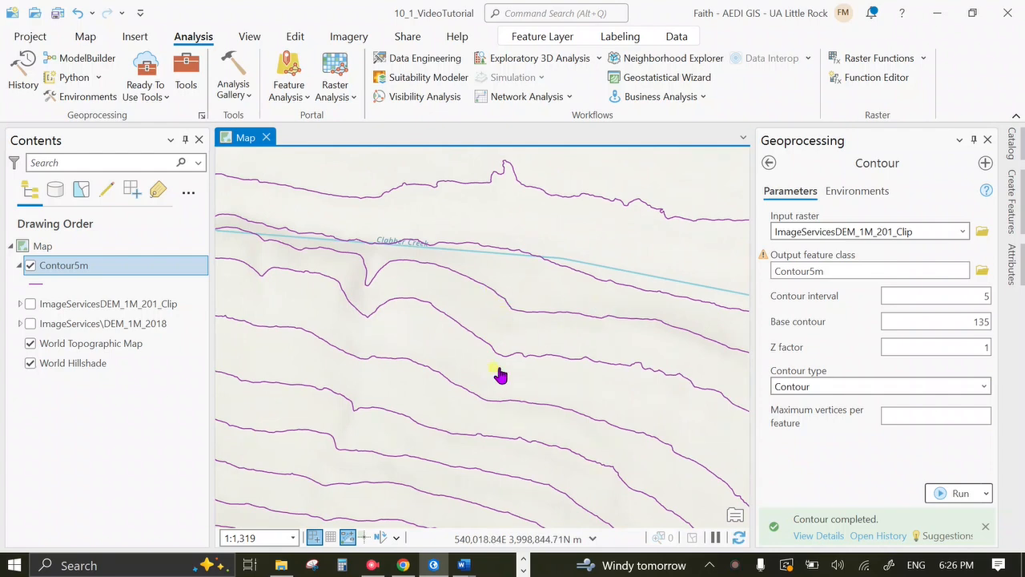
pyautogui.click(769, 162)
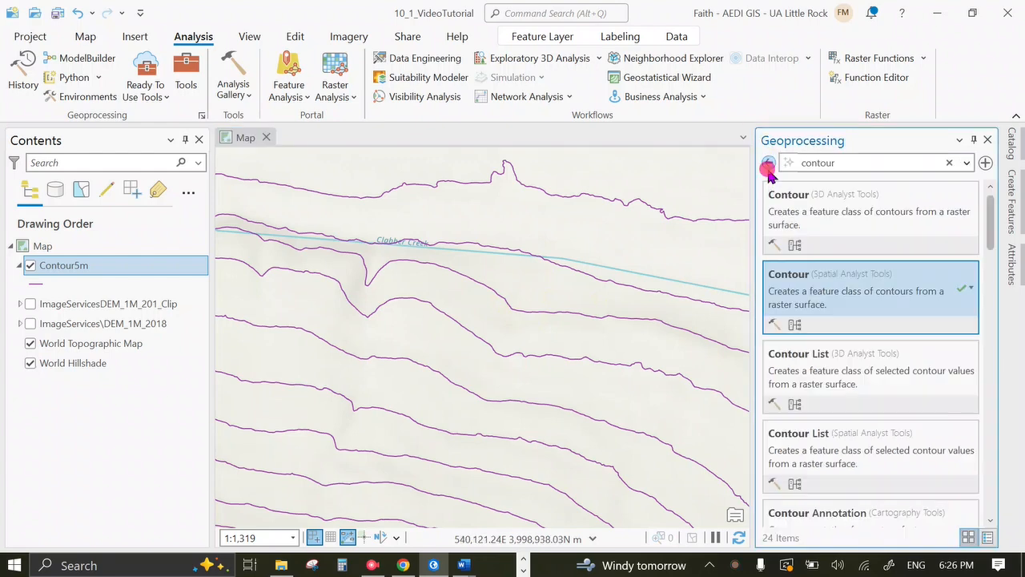
pyautogui.click(849, 166)
pyautogui.press('BackSpace')
pyautogui.press('BackSpace')
pyautogui.press('BackSpace')
pyautogui.press('BackSpace')
pyautogui.press('BackSpace')
pyautogui.press('BackSpace')
pyautogui.write('smooth line')
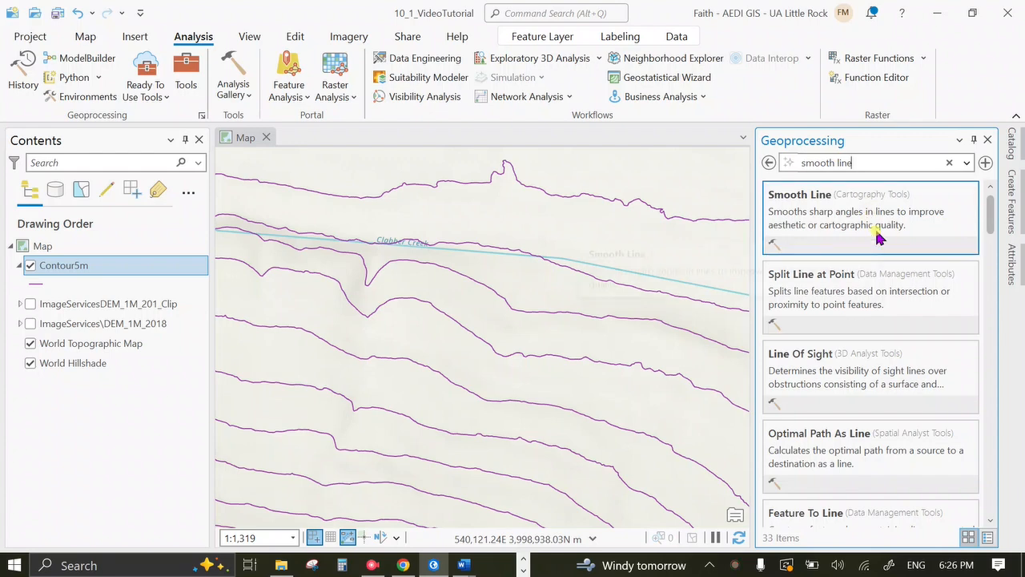
pyautogui.click(877, 231)
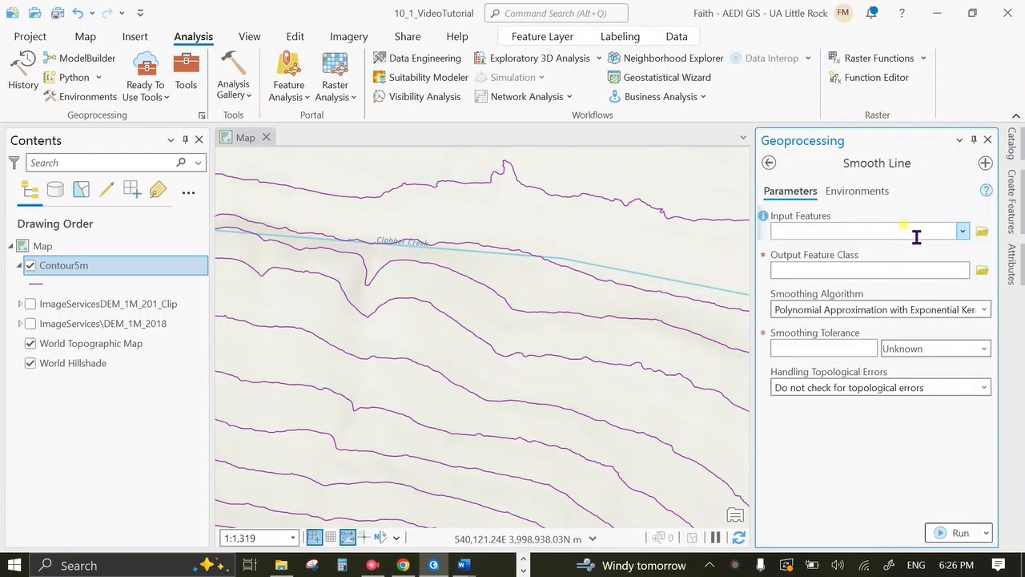
# Set Contour5m as the input features for Smooth Line and name the output feature class Contour5m_Smooth10
pyautogui.click(963, 230)
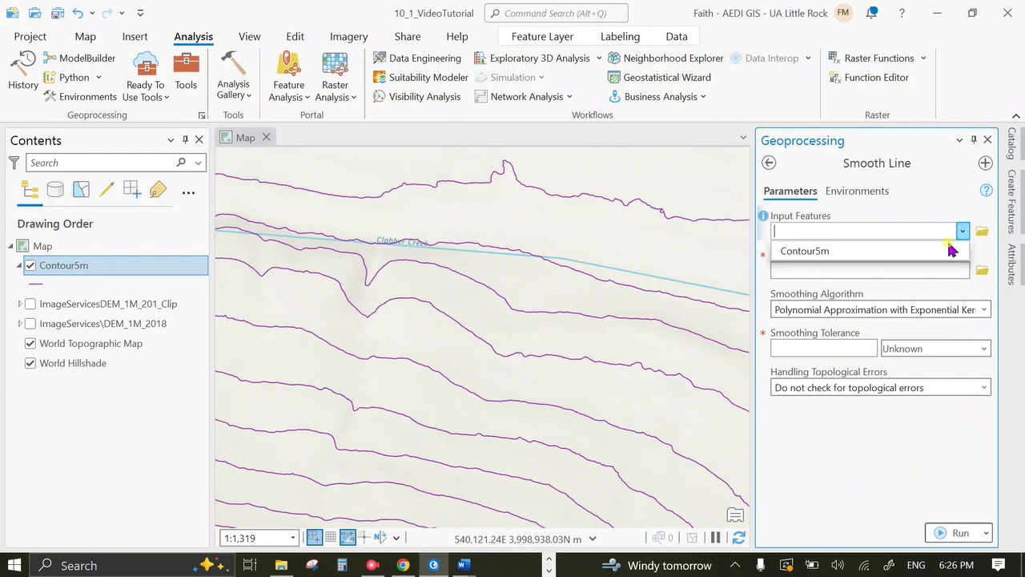
pyautogui.click(883, 254)
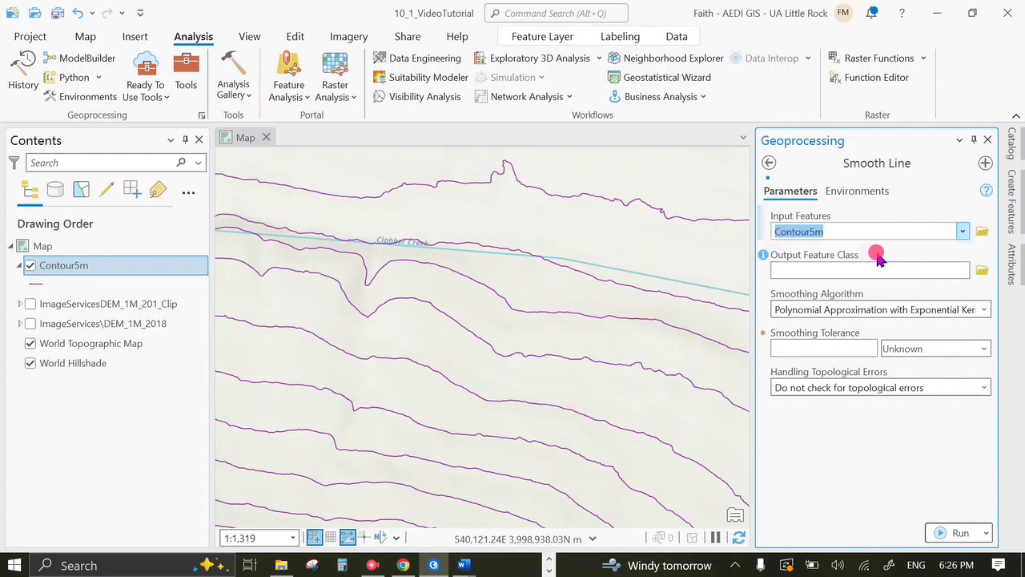
pyautogui.click(937, 271)
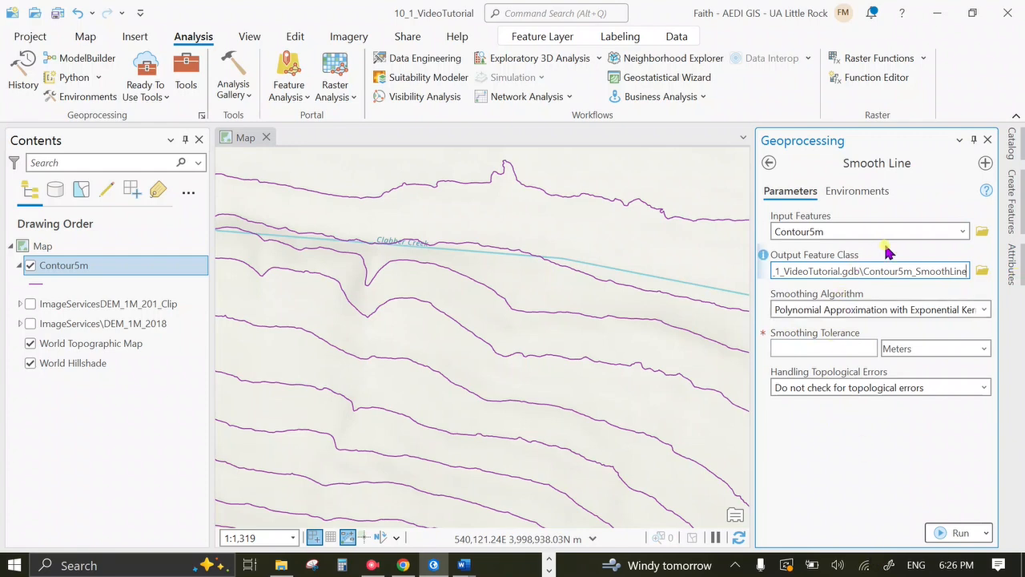
pyautogui.press('BackSpace')
pyautogui.press('BackSpace')
pyautogui.press('BackSpace')
pyautogui.press('BackSpace')
pyautogui.press('BackSpace')
pyautogui.press('BackSpace')
pyautogui.press('BackSpace')
pyautogui.press('BackSpace')
pyautogui.press('BackSpace')
pyautogui.press('BackSpace')
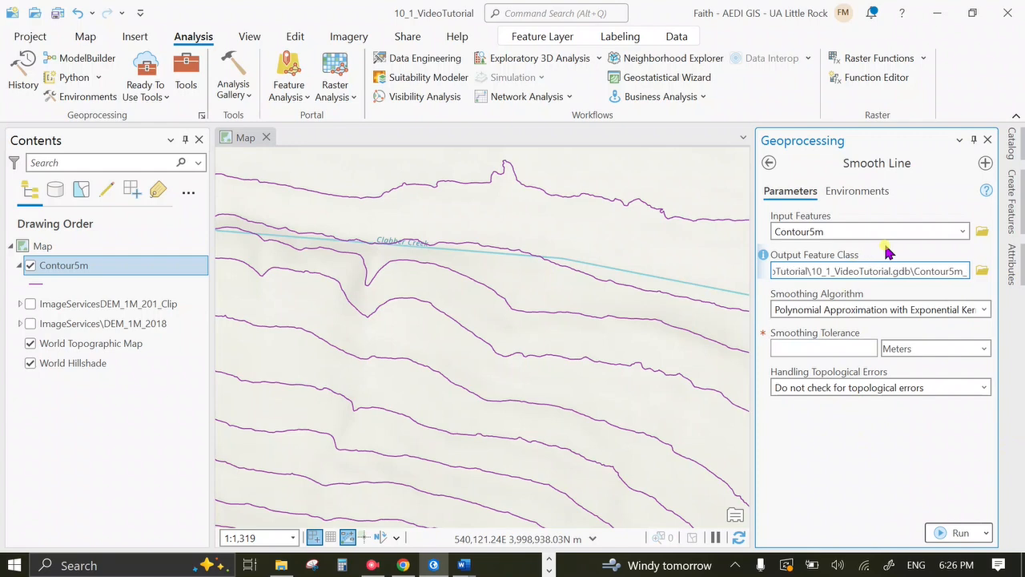
pyautogui.write('Sm')
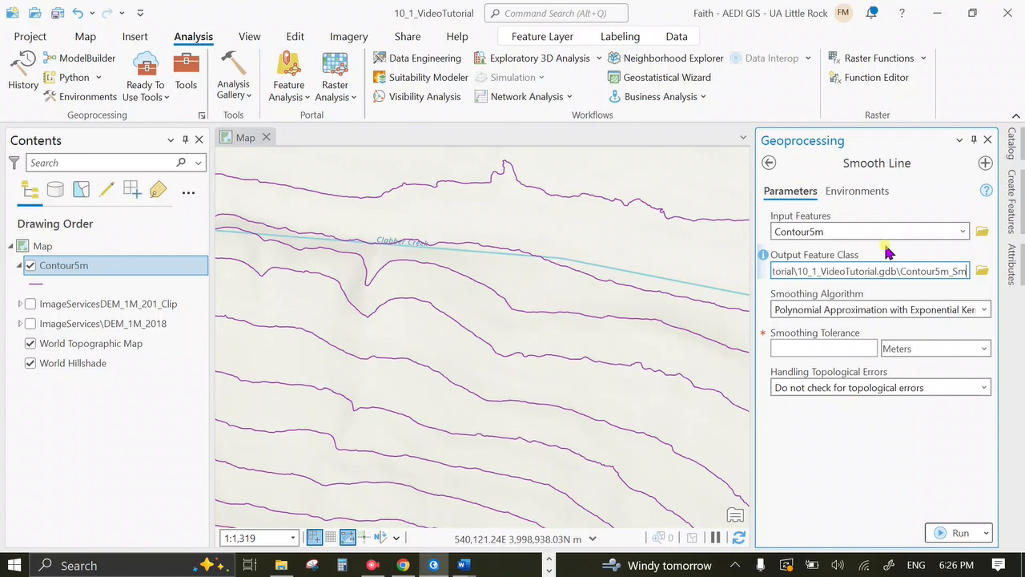
pyautogui.write('ooth10')
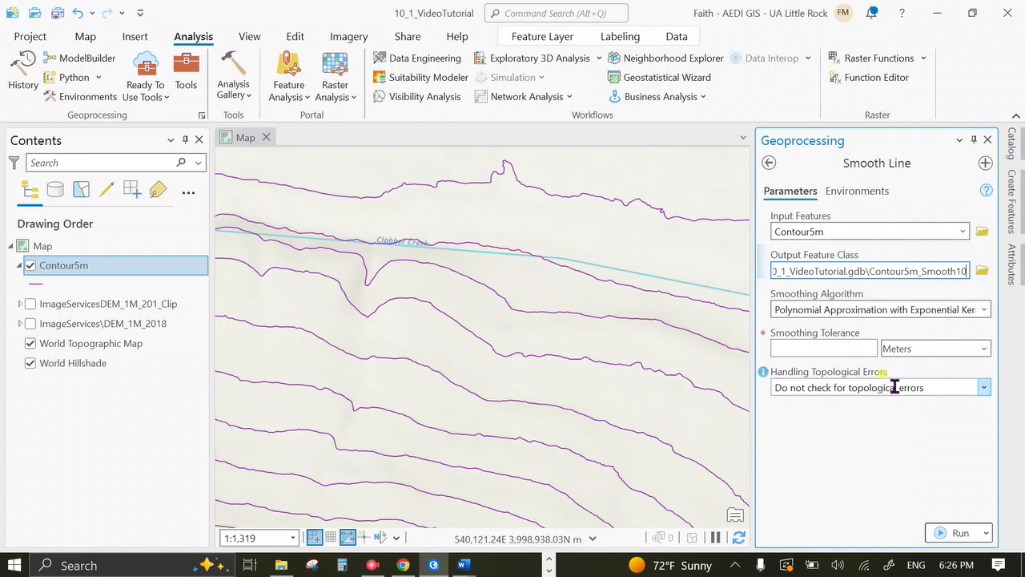
# Set the smoothing tolerance to 10 meters, run Smooth Line and dismiss the run details
pyautogui.click(866, 349)
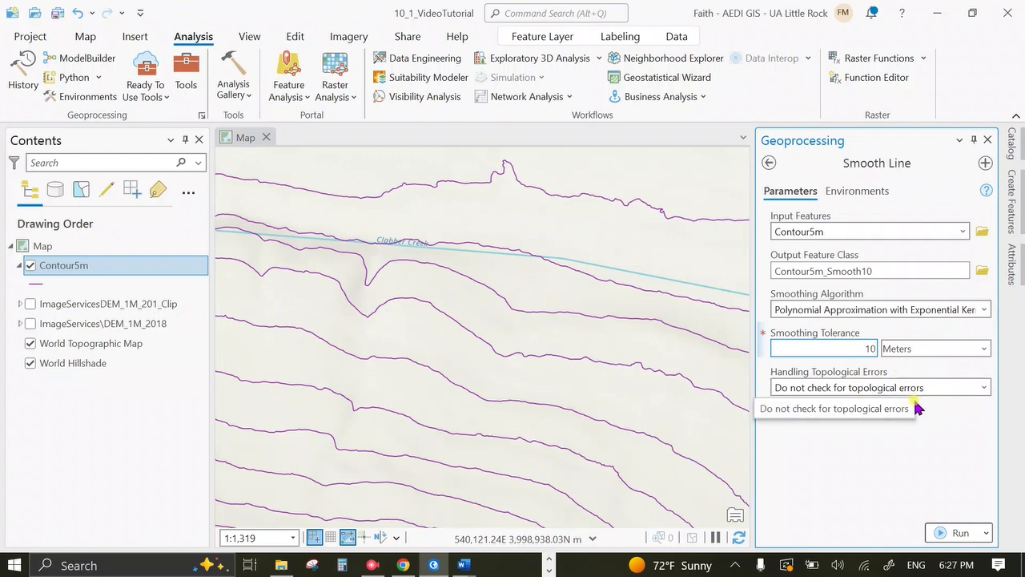
pyautogui.click(960, 533)
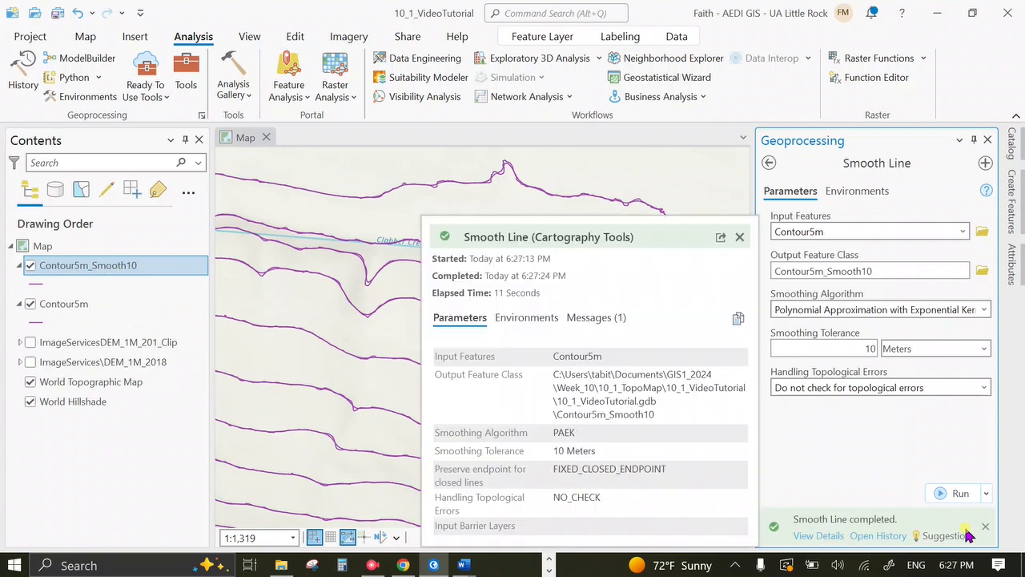
pyautogui.click(740, 237)
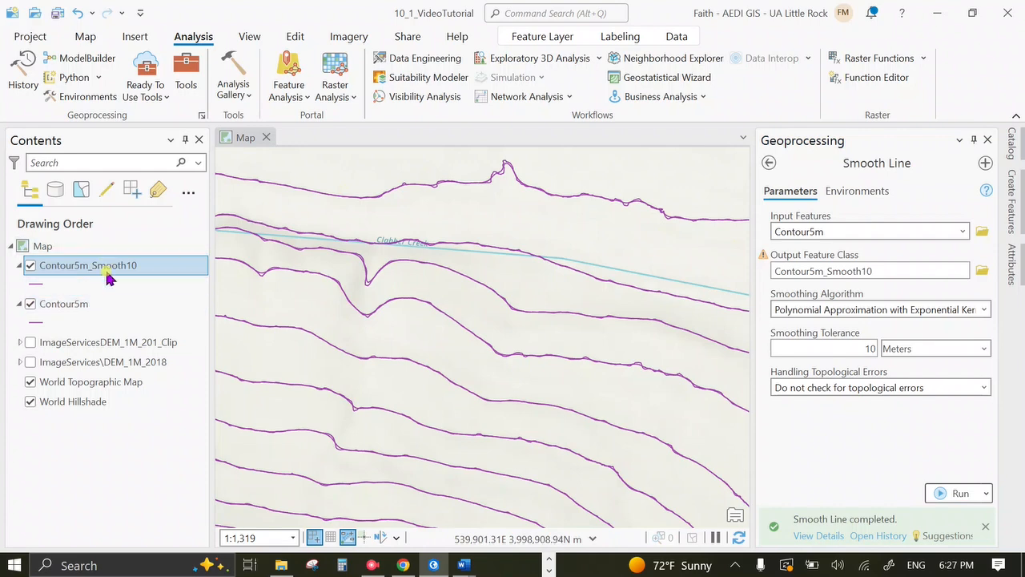
# Toggle Contour5m_Smooth10 off and on to compare it with the original contours, and hide the Contour5m layer
pyautogui.moveTo(431, 384); pyautogui.dragTo(402, 319)
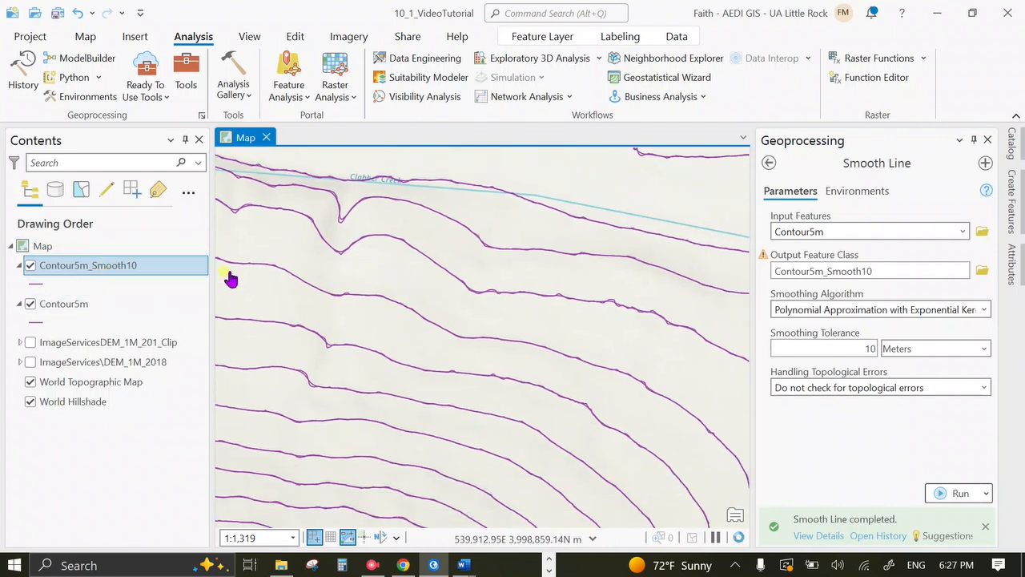
pyautogui.click(30, 266)
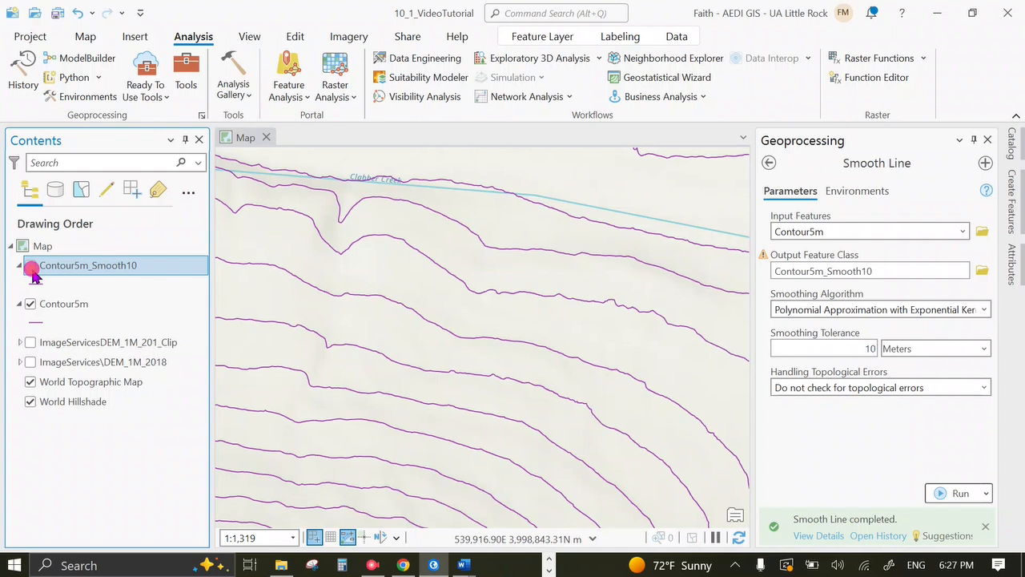
pyautogui.click(30, 267)
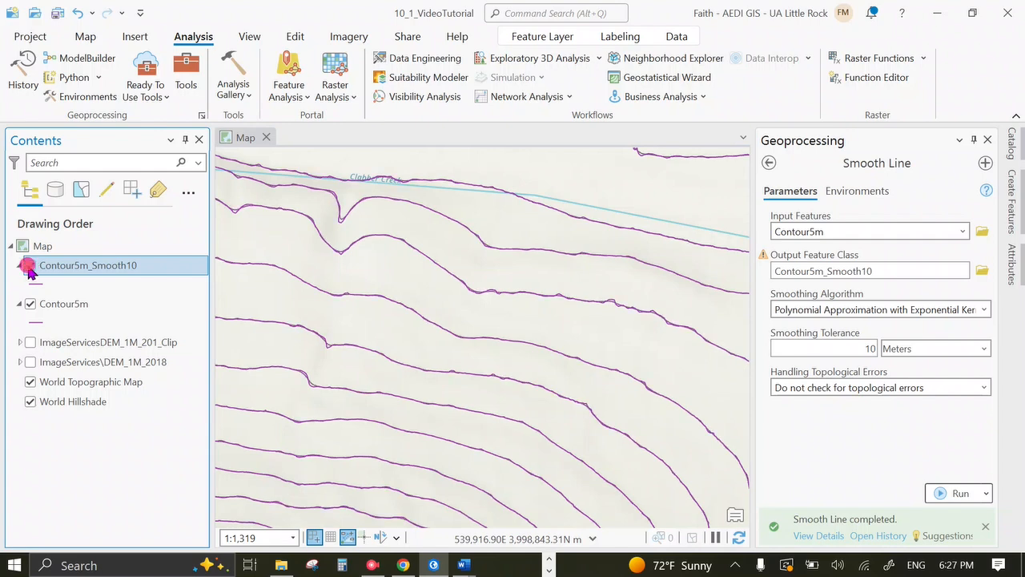
pyautogui.click(31, 305)
pyautogui.click(30, 307)
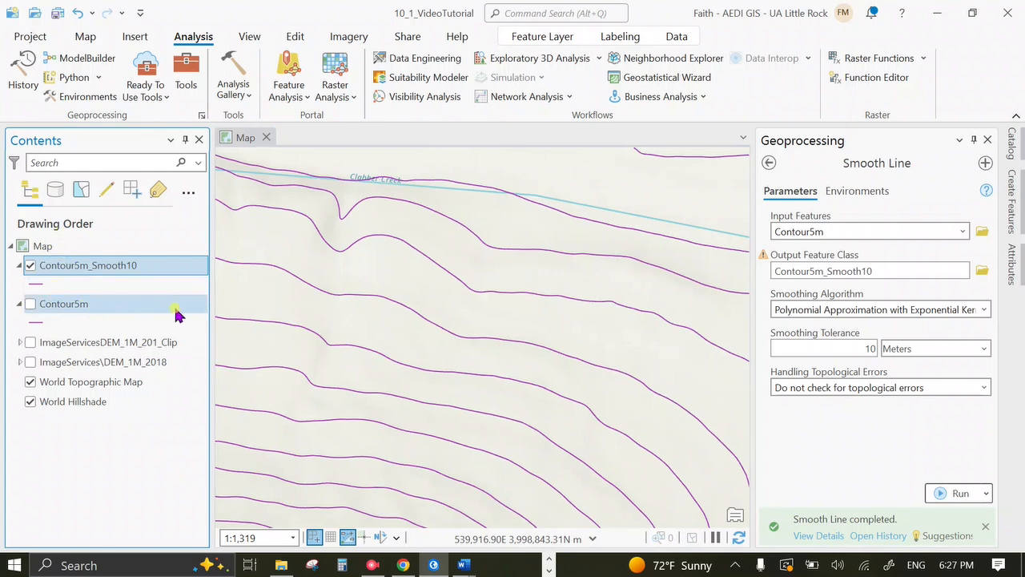
# Examine the shape of the Contour5m_Smooth10 lines on the slopes and along Clabber Creek
pyautogui.moveTo(400, 309); pyautogui.dragTo(297, 302)
pyautogui.moveTo(481, 407); pyautogui.dragTo(393, 252)
pyautogui.moveTo(396, 393); pyautogui.dragTo(647, 417)
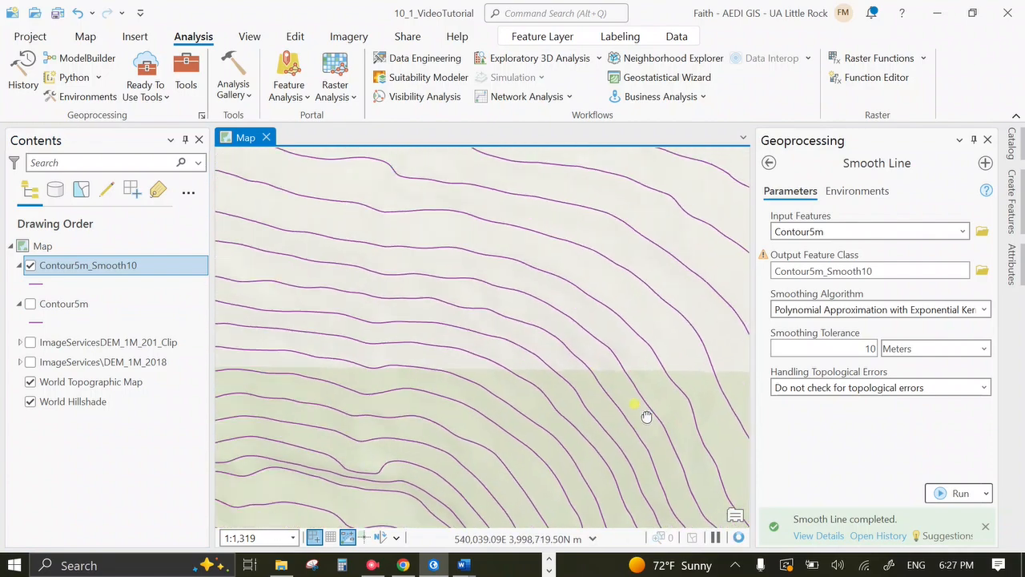
pyautogui.moveTo(432, 361); pyautogui.dragTo(664, 467)
pyautogui.moveTo(451, 309); pyautogui.dragTo(302, 435)
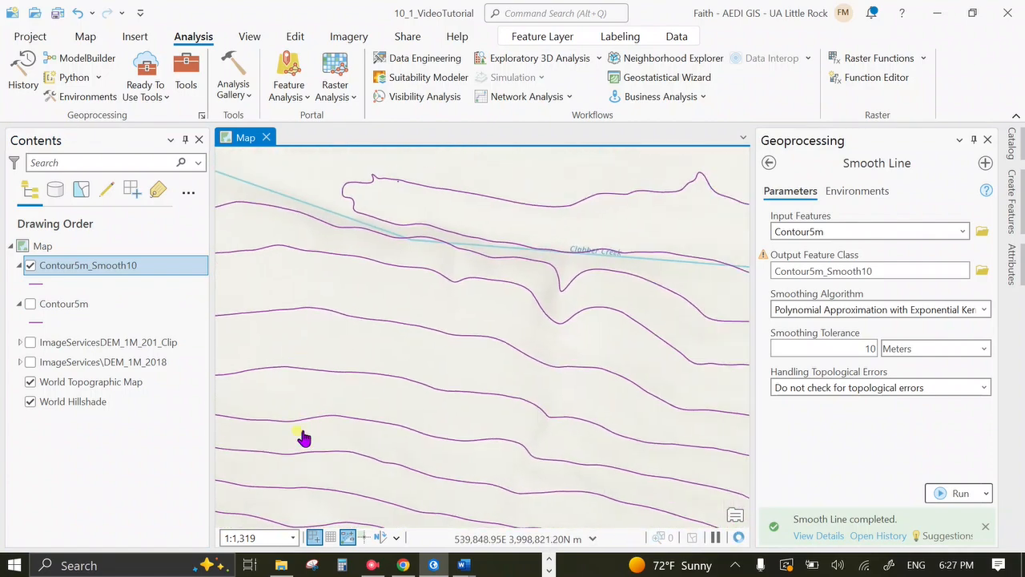
pyautogui.moveTo(660, 343); pyautogui.dragTo(314, 304)
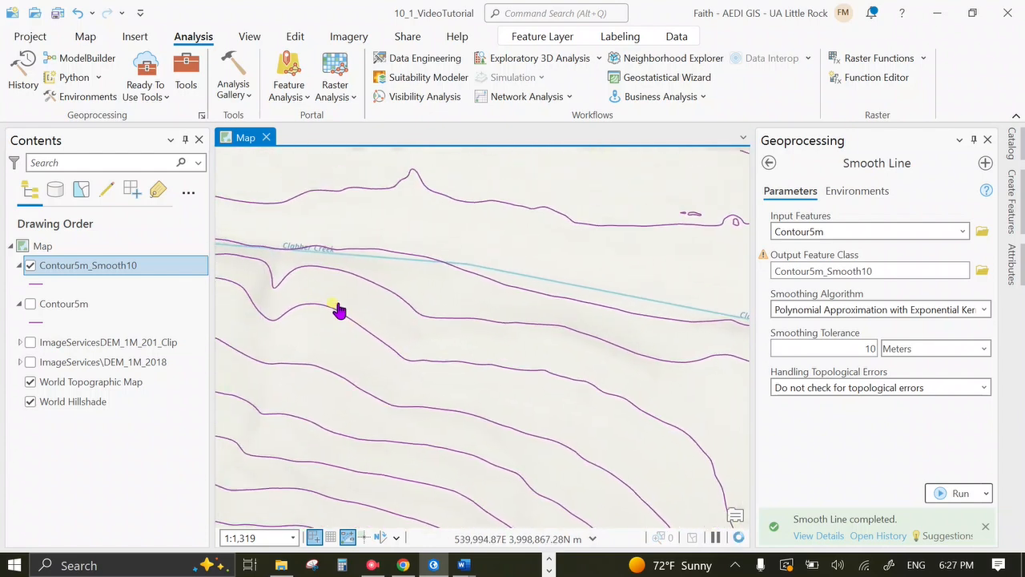
pyautogui.moveTo(473, 322); pyautogui.dragTo(452, 214)
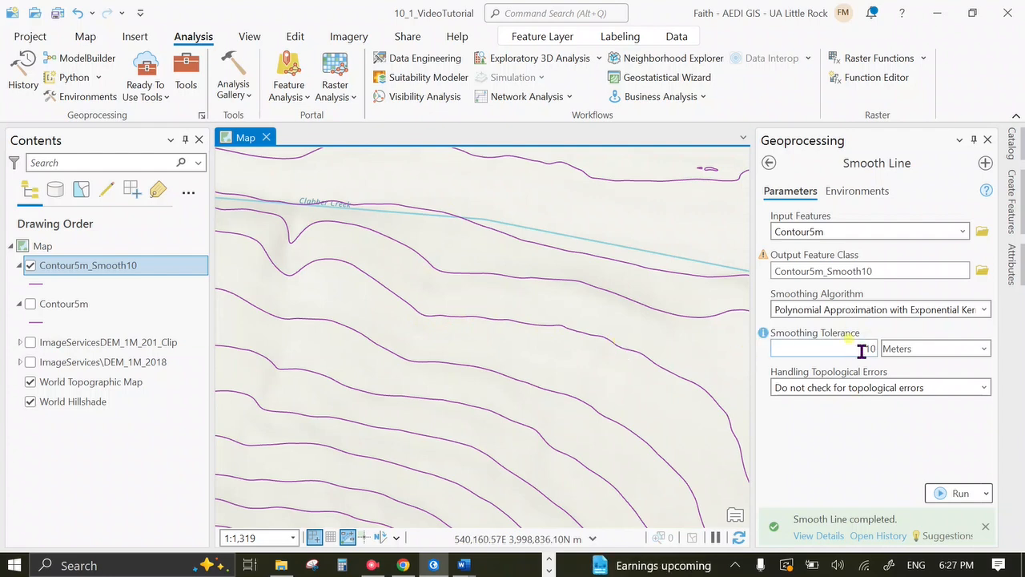
# Run Smooth Line on Contour5m again with output Contour5m_Smooth100 and a smoothing tolerance of 100 meters
pyautogui.click(870, 269)
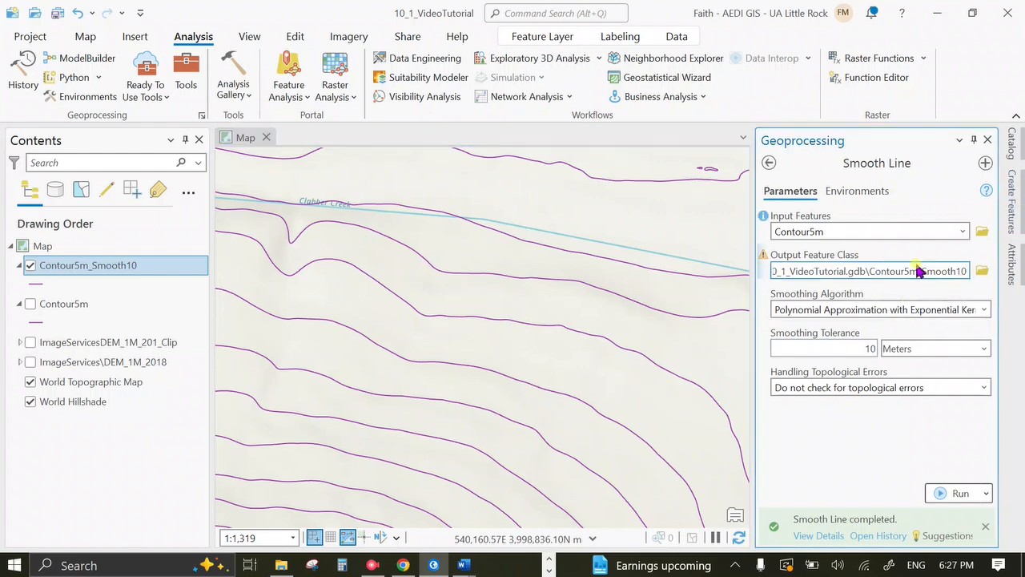
pyautogui.write('0')
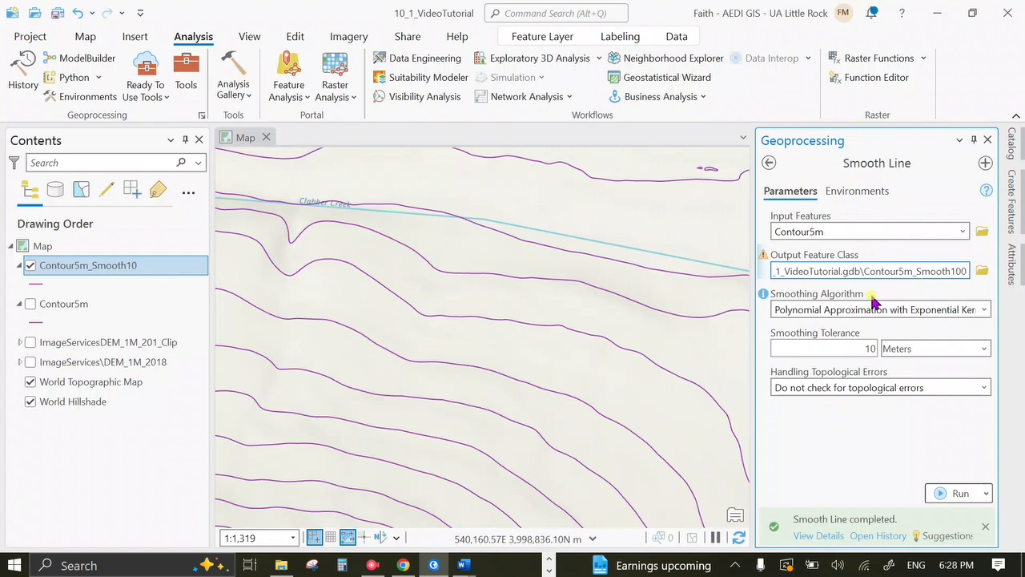
pyautogui.click(875, 350)
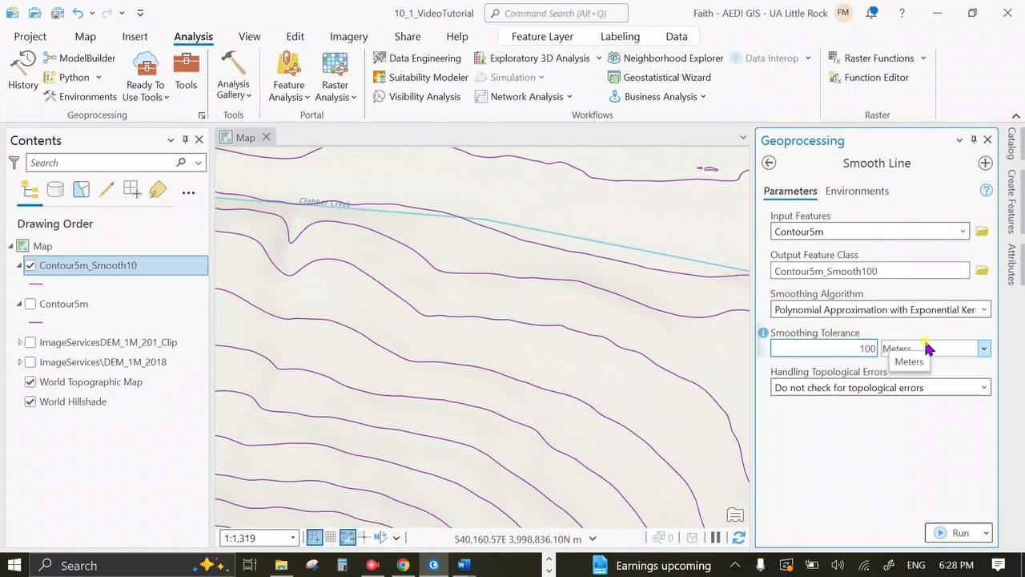
pyautogui.click(953, 533)
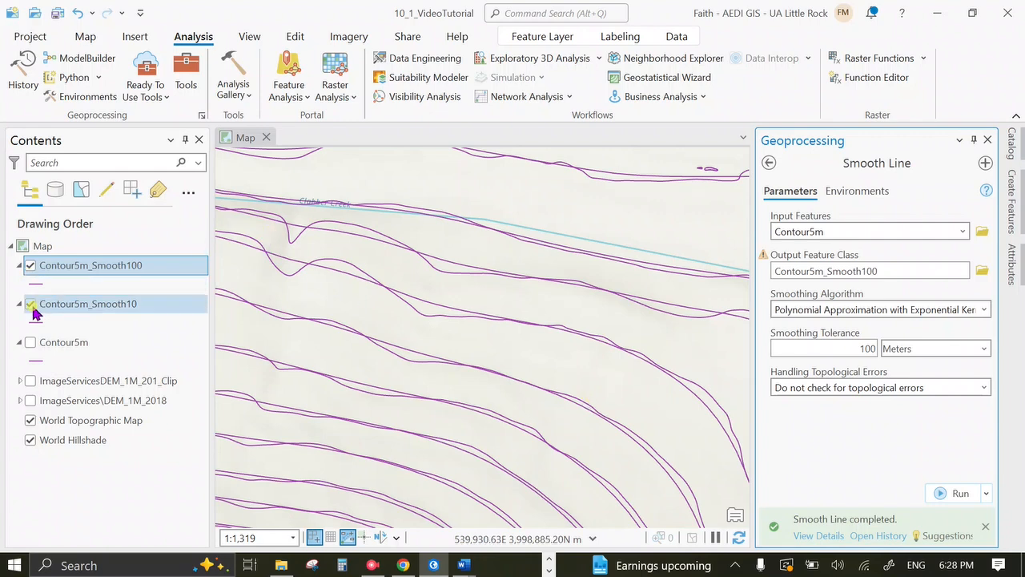
# Compare the Contour5m_Smooth100 lines with Contour5m_Smooth10, hiding the 10 m version to view the 100 m version alone
pyautogui.scroll(-3, 492, 384)
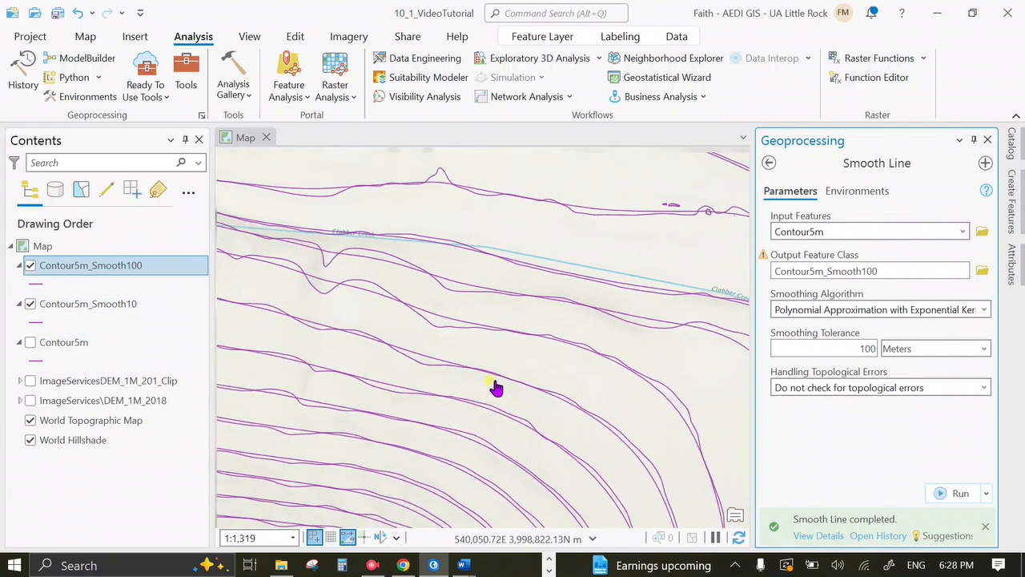
pyautogui.moveTo(483, 411); pyautogui.dragTo(577, 361)
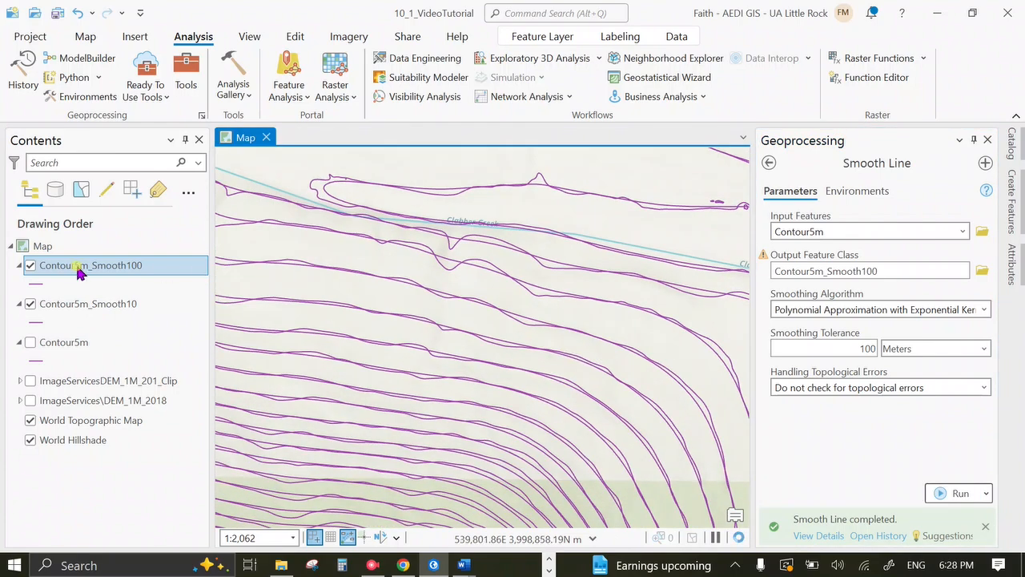
pyautogui.click(31, 304)
pyautogui.moveTo(348, 382); pyautogui.dragTo(449, 381)
pyautogui.scroll(-8, 449, 381)
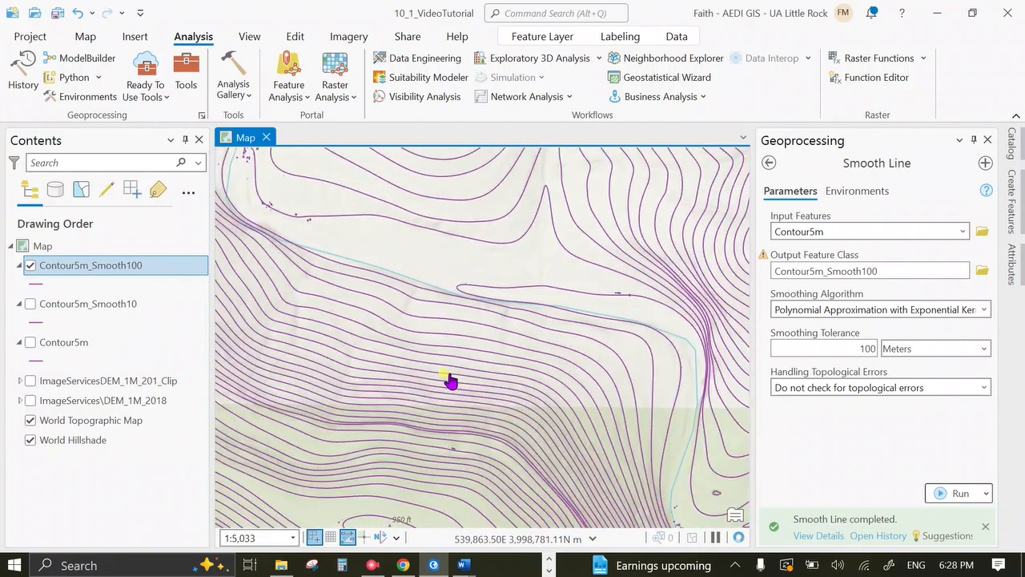
pyautogui.moveTo(428, 345); pyautogui.dragTo(582, 261)
pyautogui.scroll(10, 555, 286)
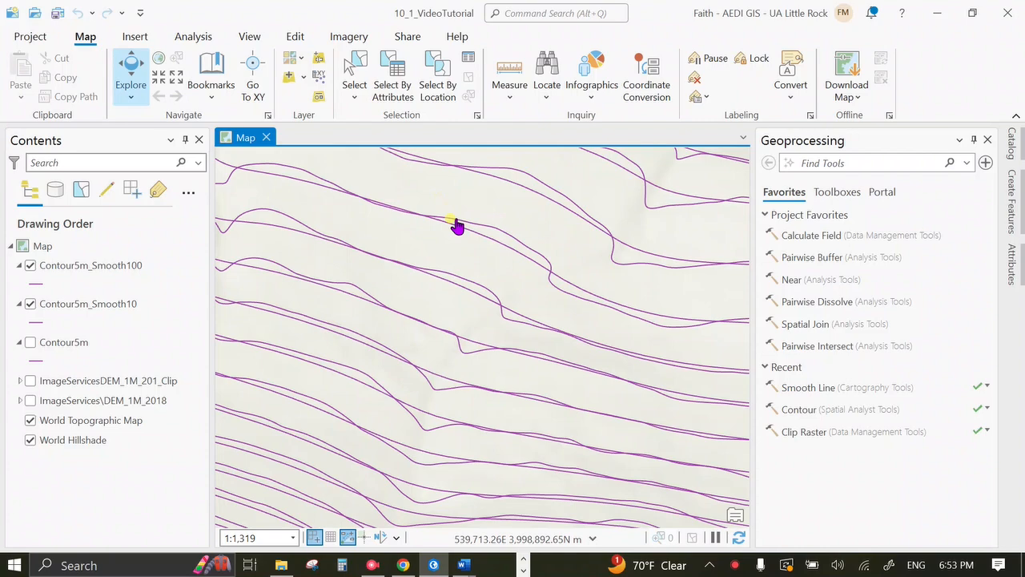
# Hide Contour5m_Smooth10, collapse its legend and that of Contour5m, and select the Contour5m_Smooth100 layer
pyautogui.scroll(-5, 456, 226)
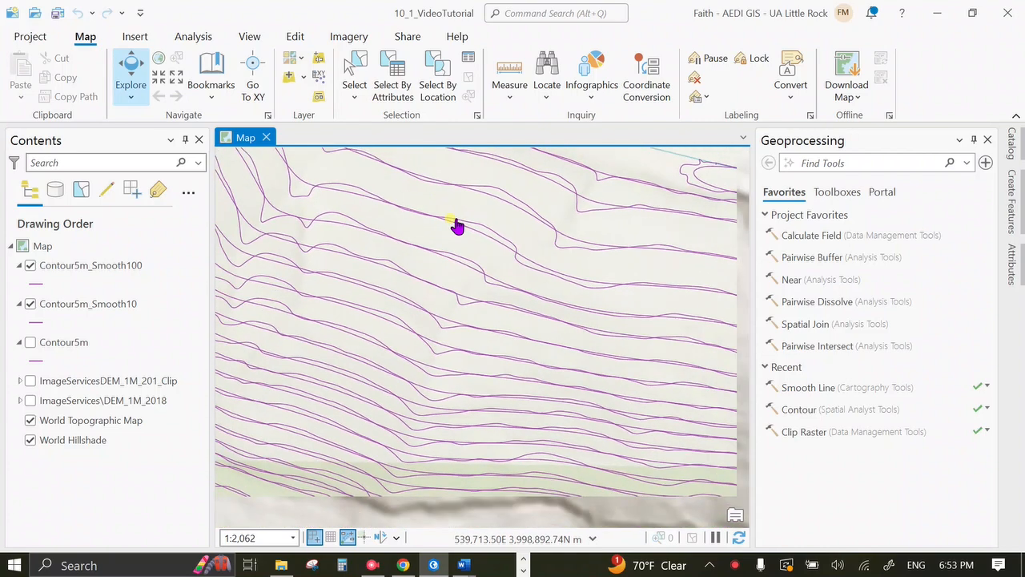
pyautogui.click(156, 276)
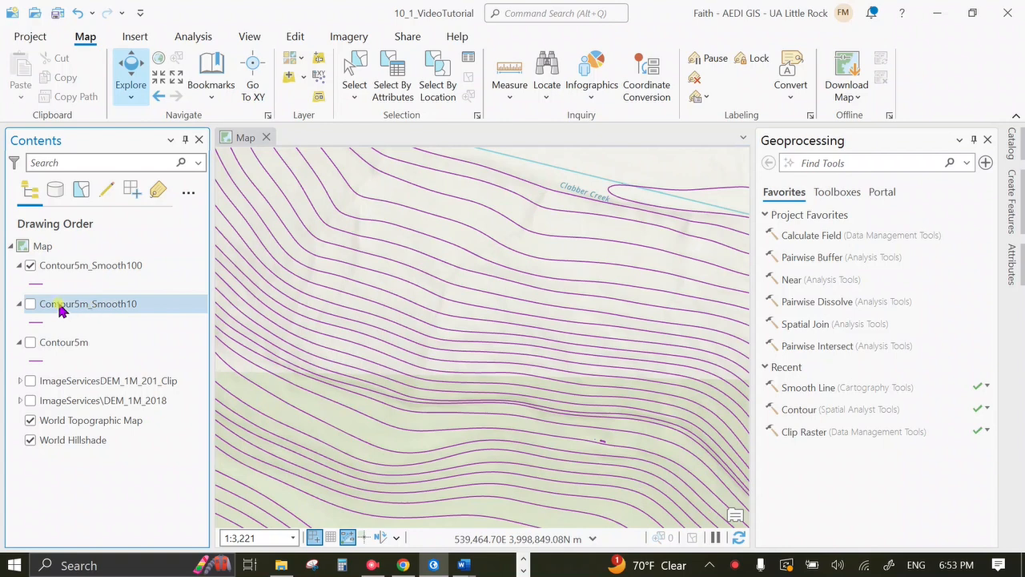
pyautogui.click(19, 304)
pyautogui.click(17, 327)
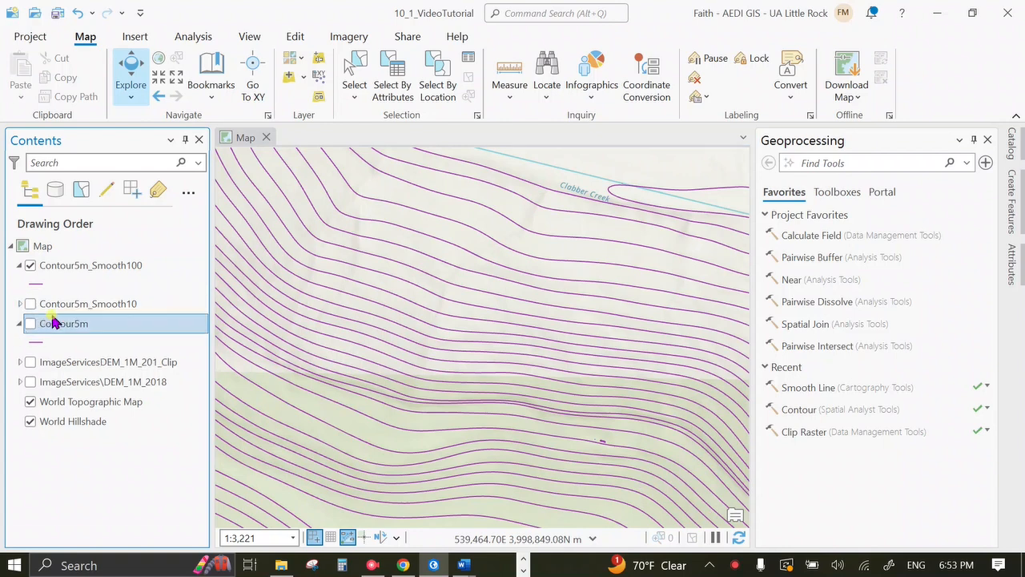
pyautogui.click(19, 324)
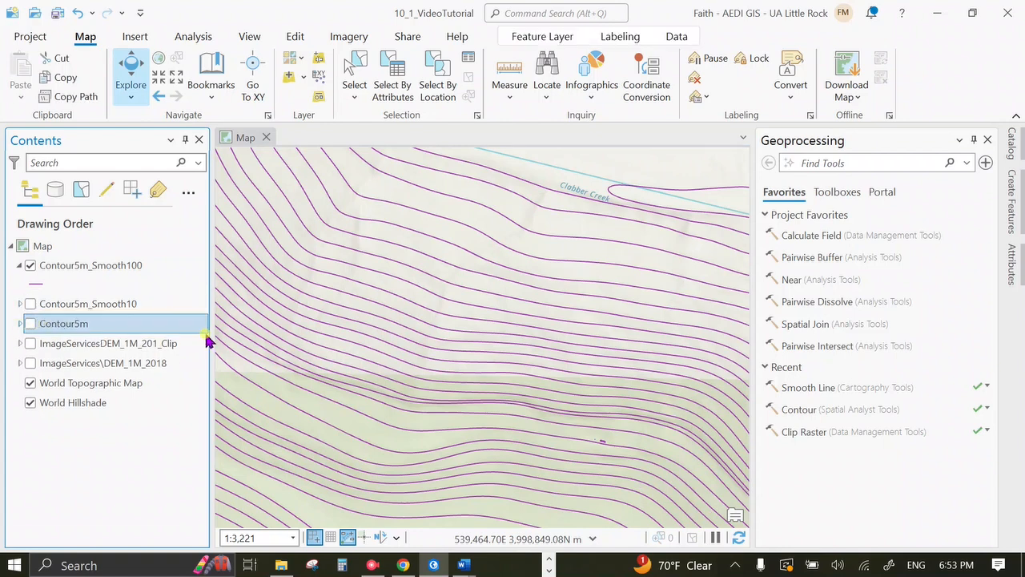
pyautogui.click(130, 266)
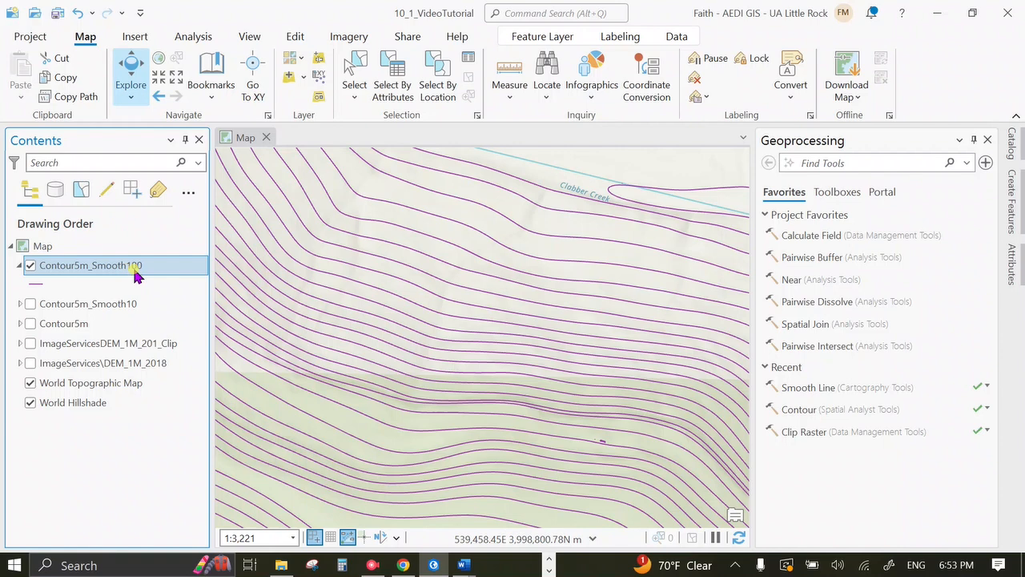
# Turn on labels for Contour5m_Smooth100 and label the lines with the Contour field
pyautogui.click(633, 38)
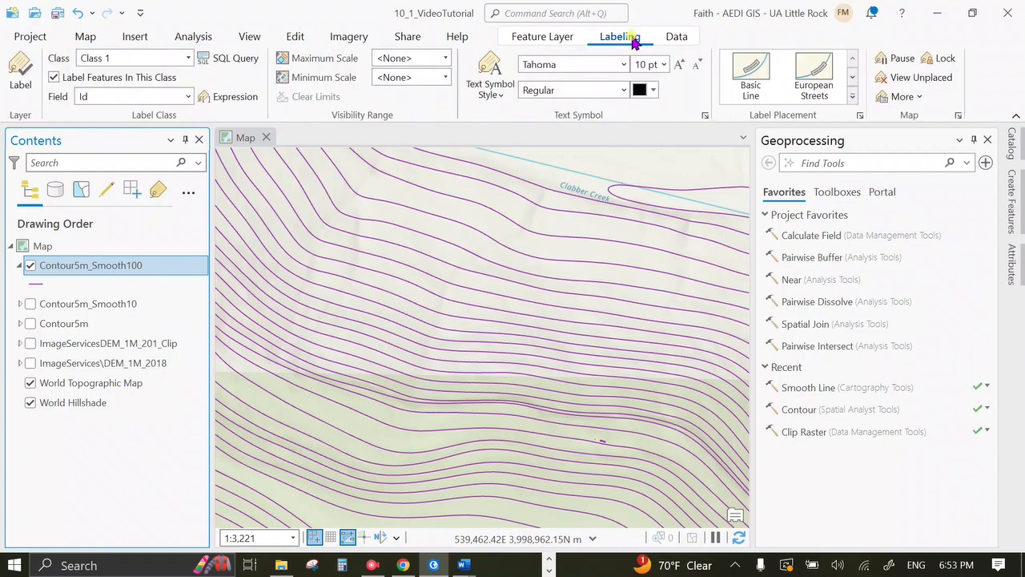
pyautogui.click(24, 76)
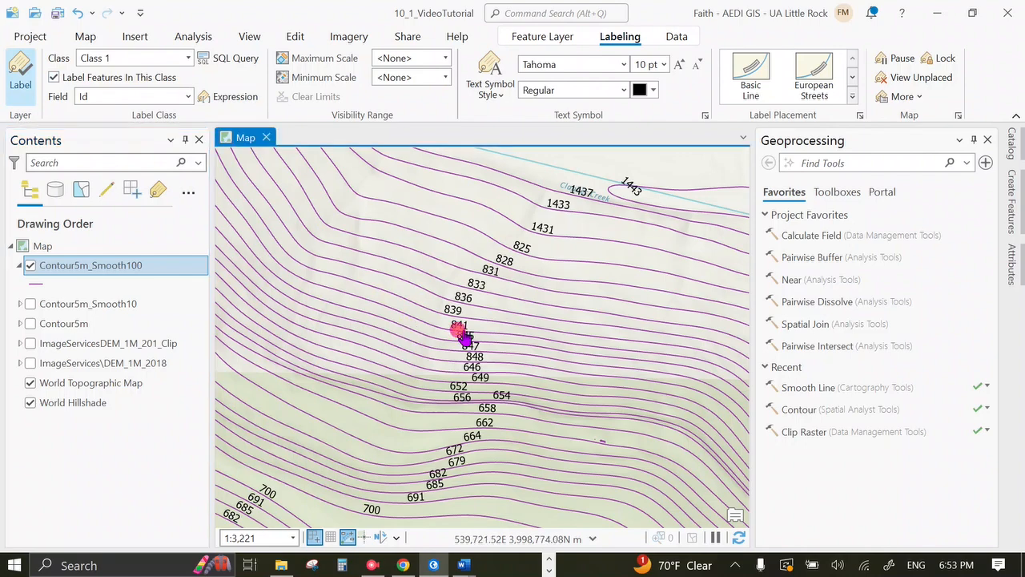
pyautogui.moveTo(463, 329); pyautogui.dragTo(425, 234)
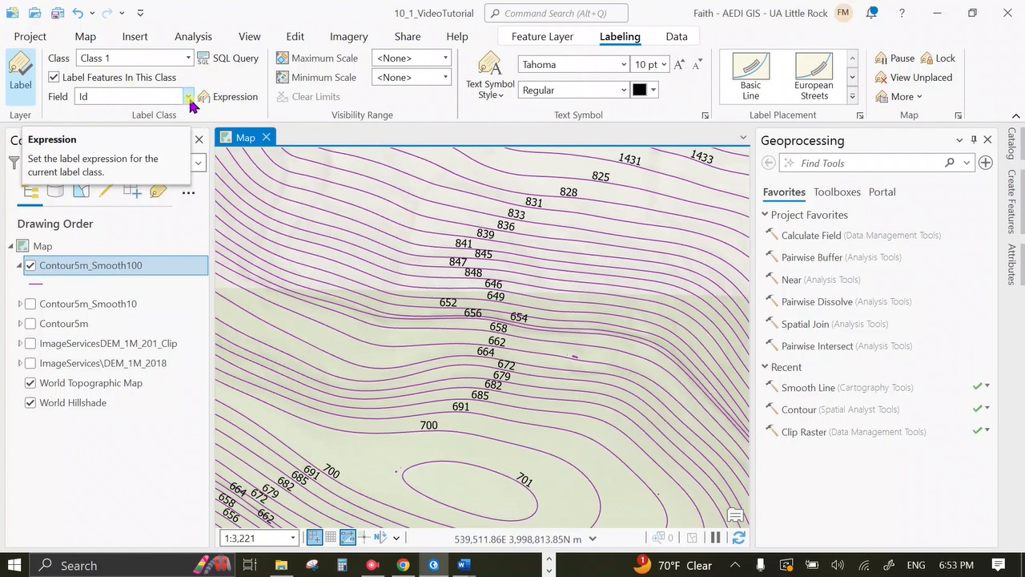
pyautogui.click(189, 97)
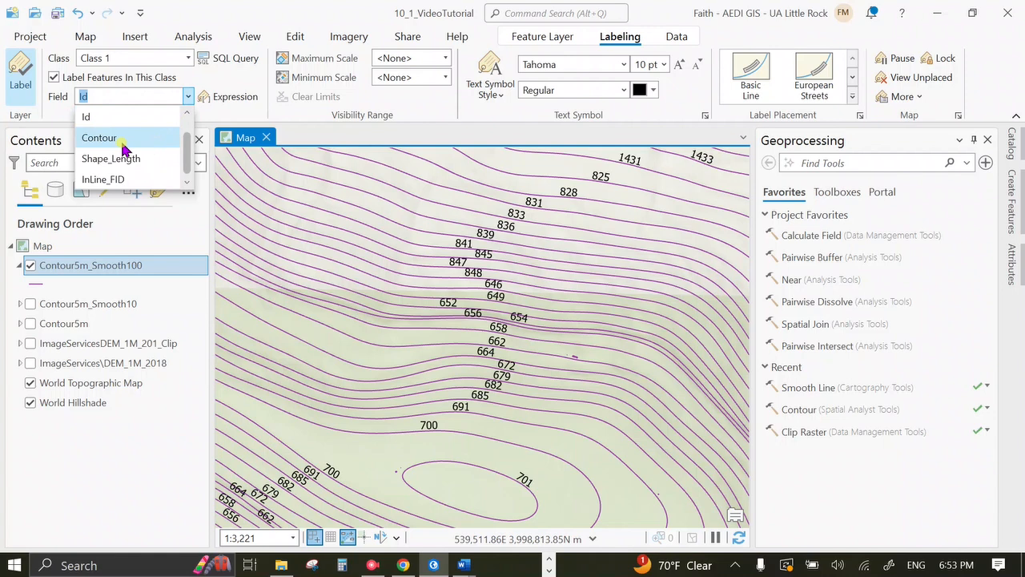
pyautogui.click(123, 145)
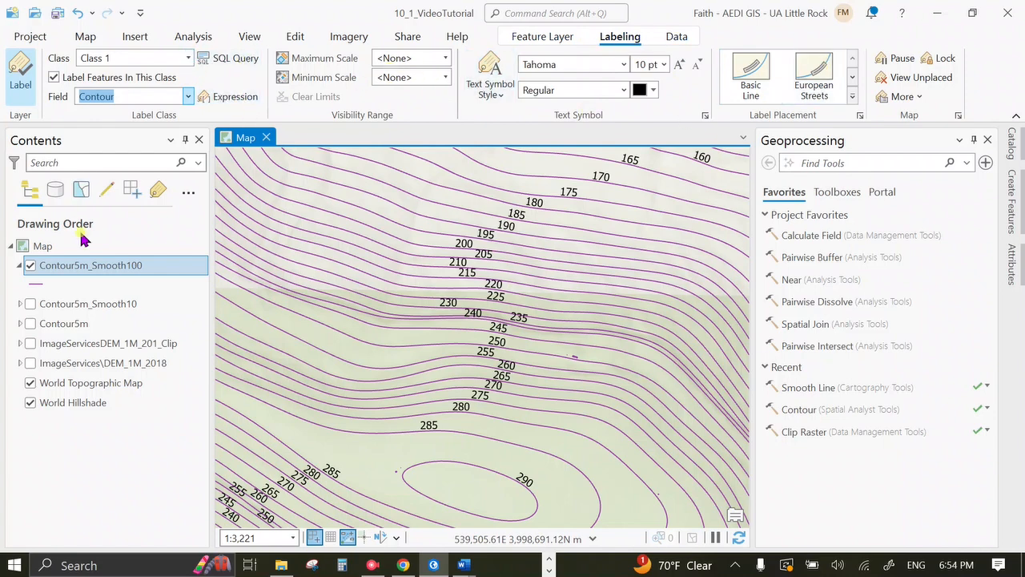
# Set the Contour5m_Smooth100 labels to Contour placement with the Centered curved position
pyautogui.rightClick(100, 270)
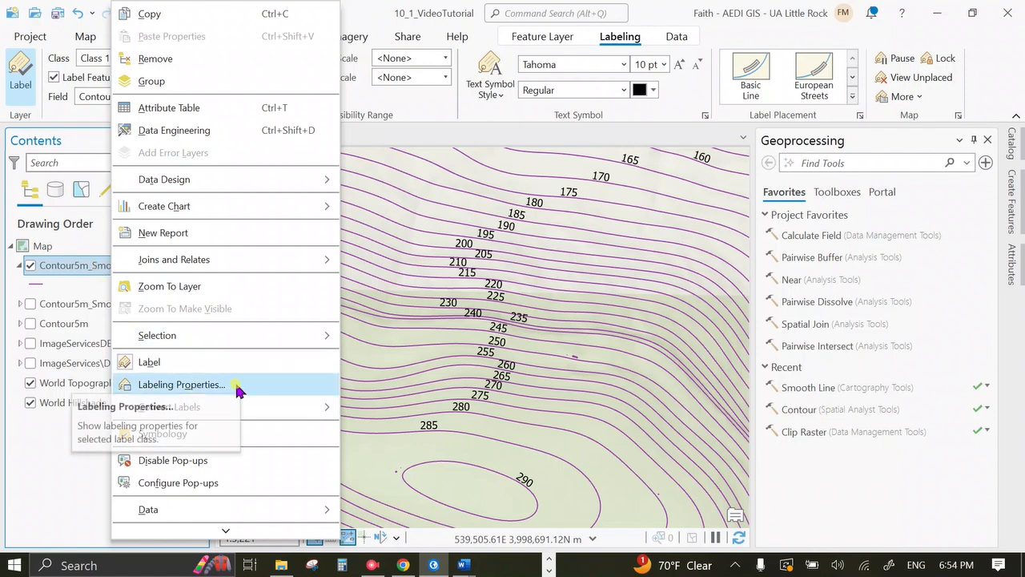
pyautogui.click(181, 385)
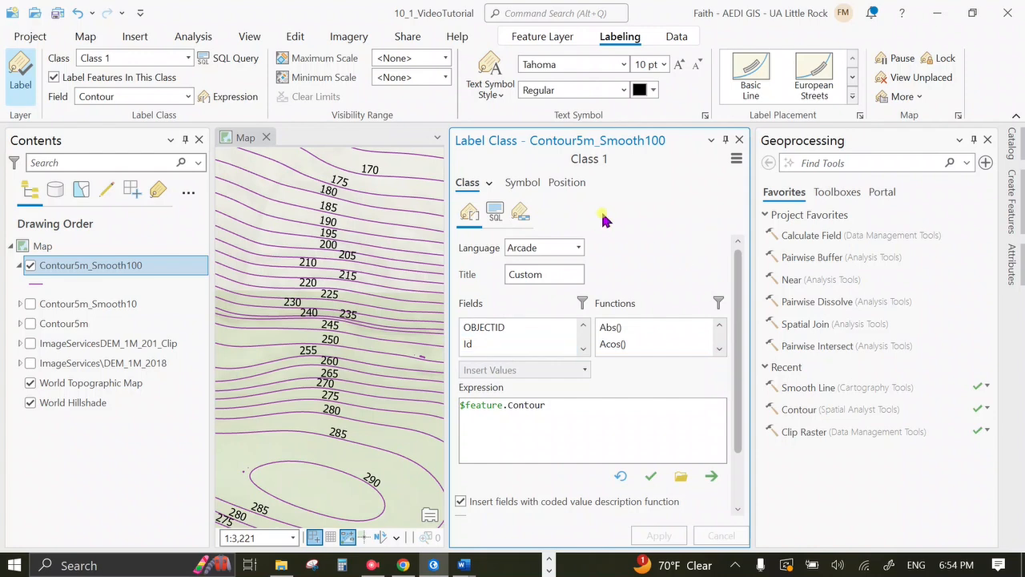
pyautogui.click(567, 184)
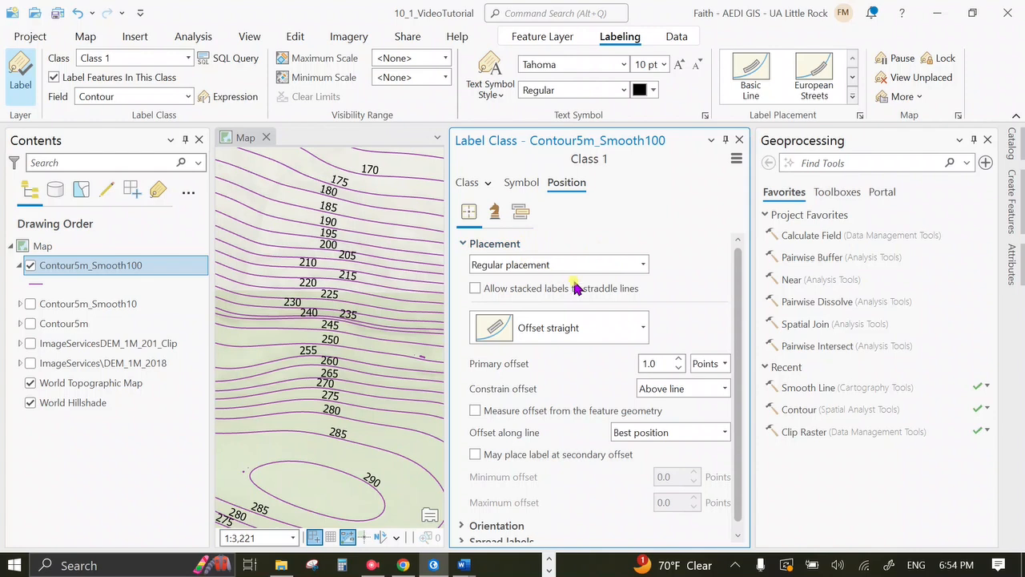
pyautogui.click(610, 266)
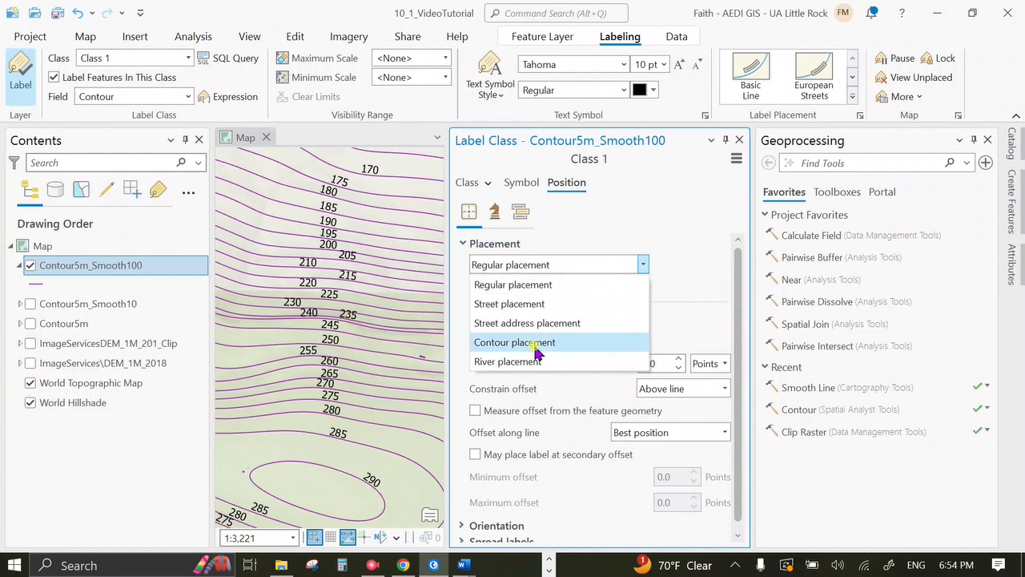
pyautogui.click(550, 348)
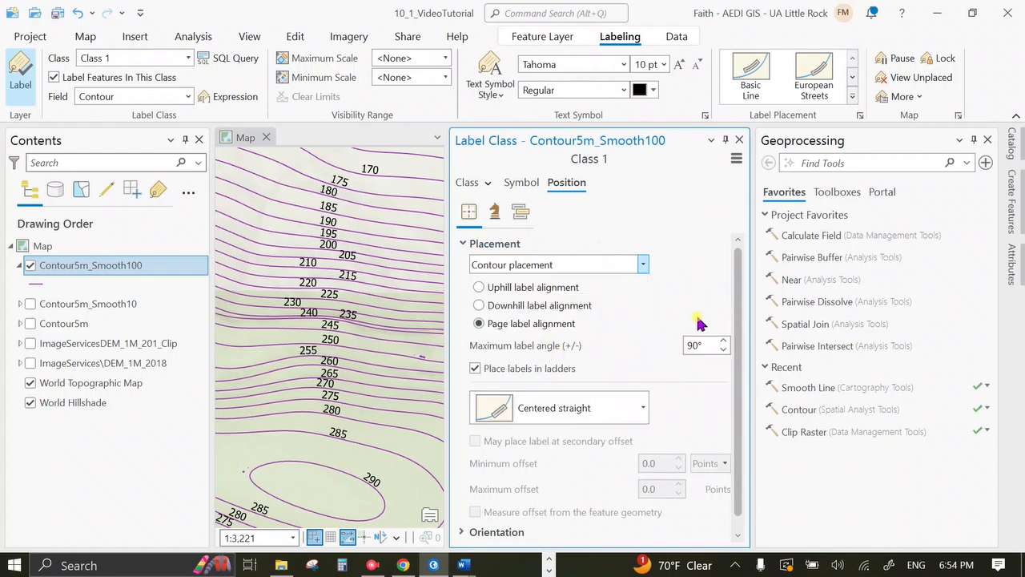
pyautogui.scroll(-1, 609, 354)
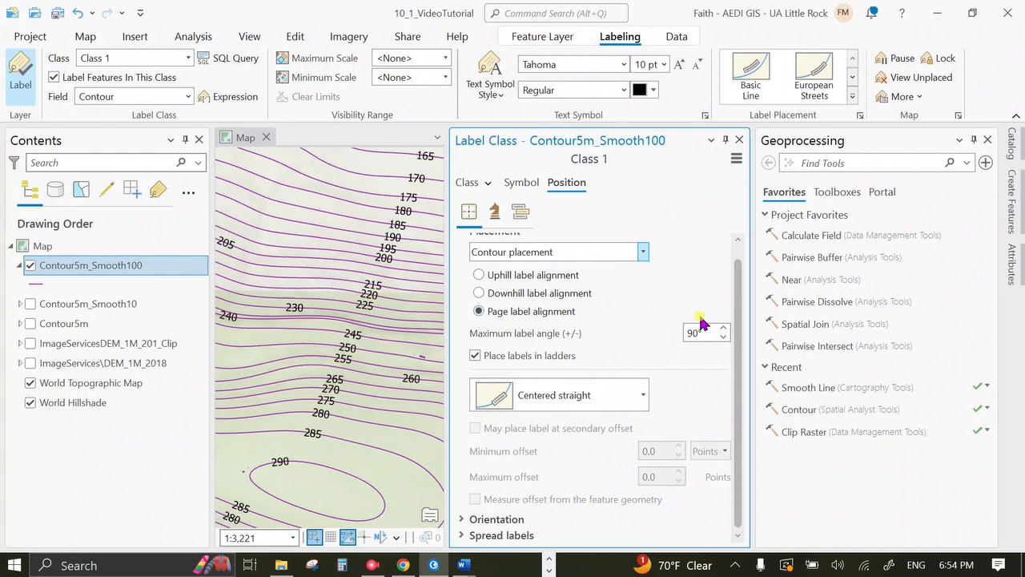
pyautogui.click(586, 395)
pyautogui.click(577, 505)
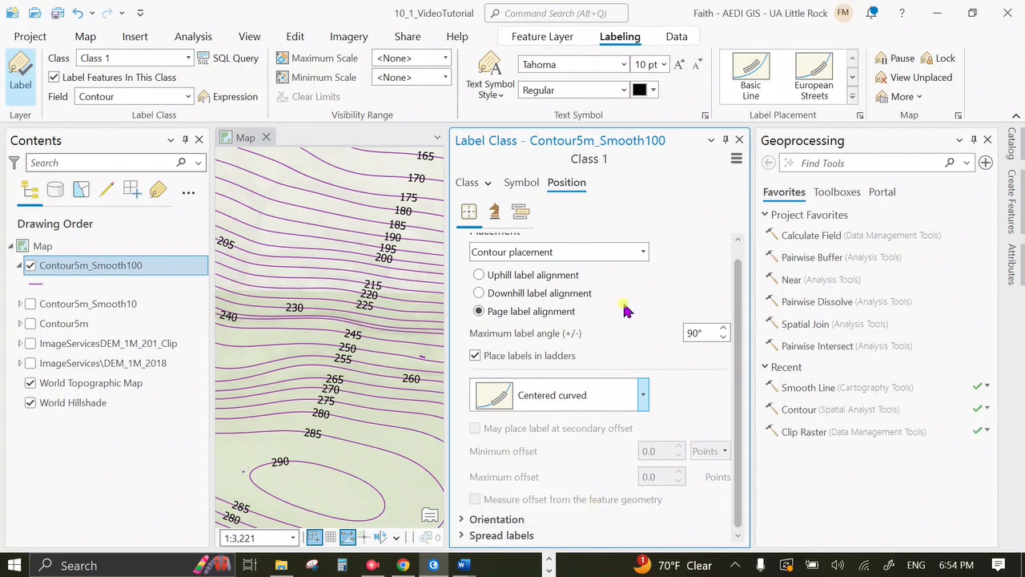
# Give the Contour5m_Smooth100 label text a white polygon halo and apply the change
pyautogui.click(535, 184)
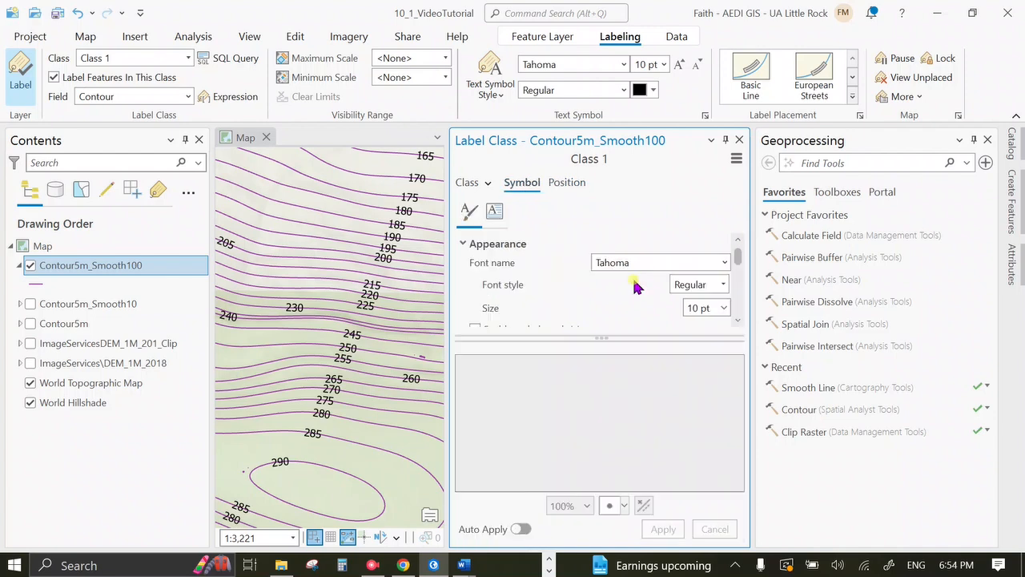
pyautogui.scroll(-5, 661, 258)
pyautogui.scroll(-10, 657, 257)
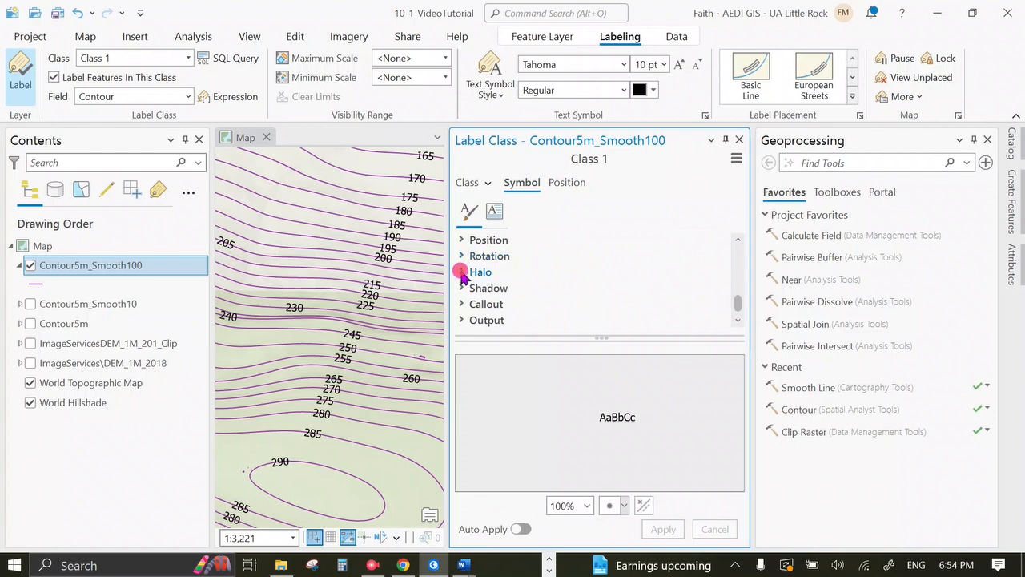
pyautogui.click(462, 274)
pyautogui.moveTo(601, 338); pyautogui.dragTo(600, 501)
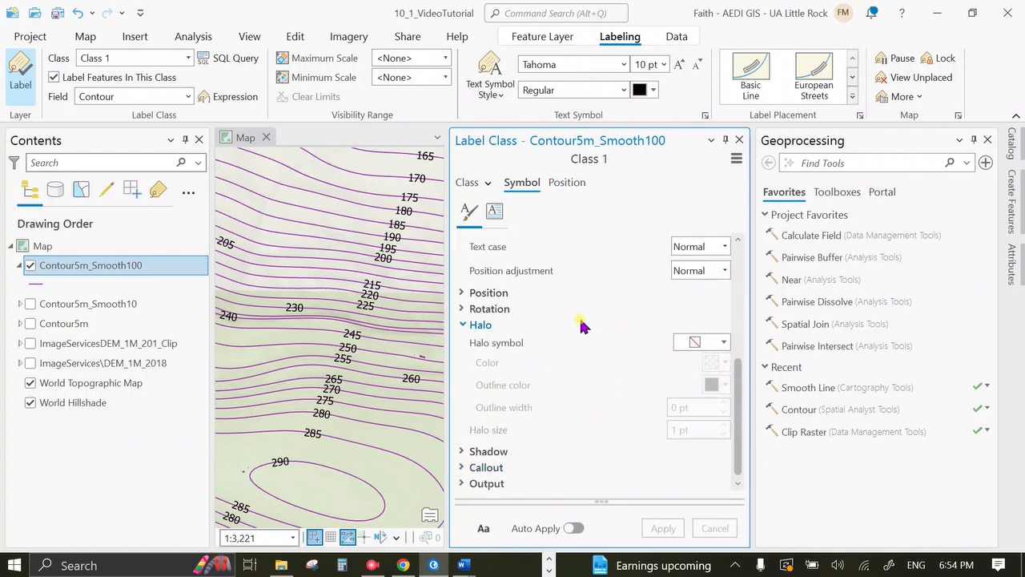
pyautogui.click(724, 344)
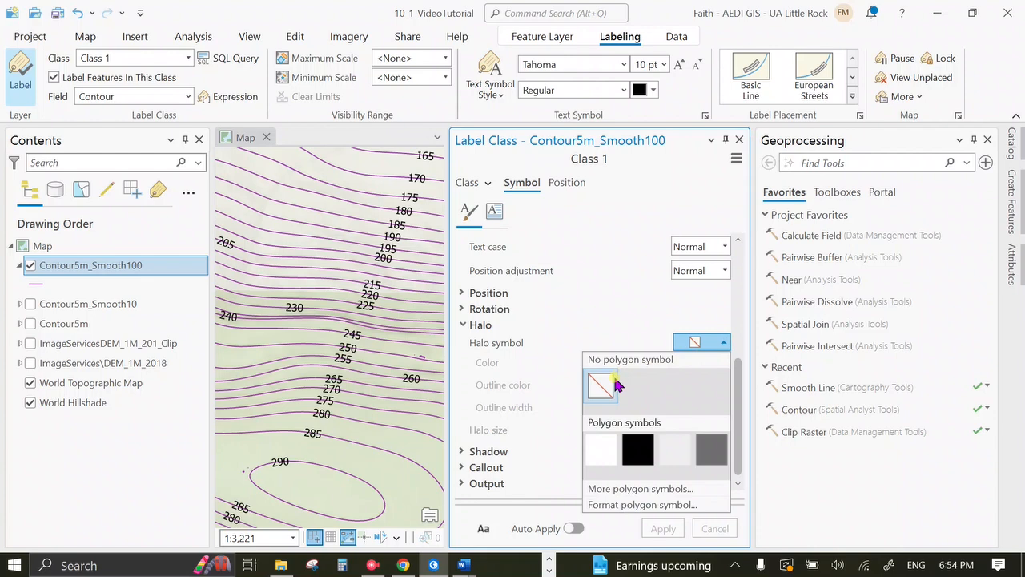
pyautogui.click(606, 451)
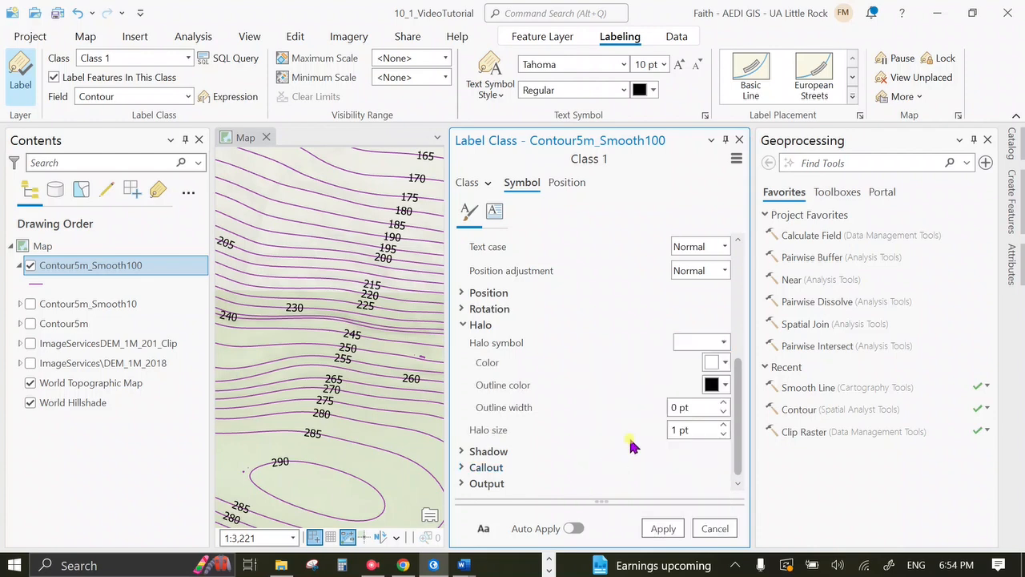
pyautogui.click(662, 523)
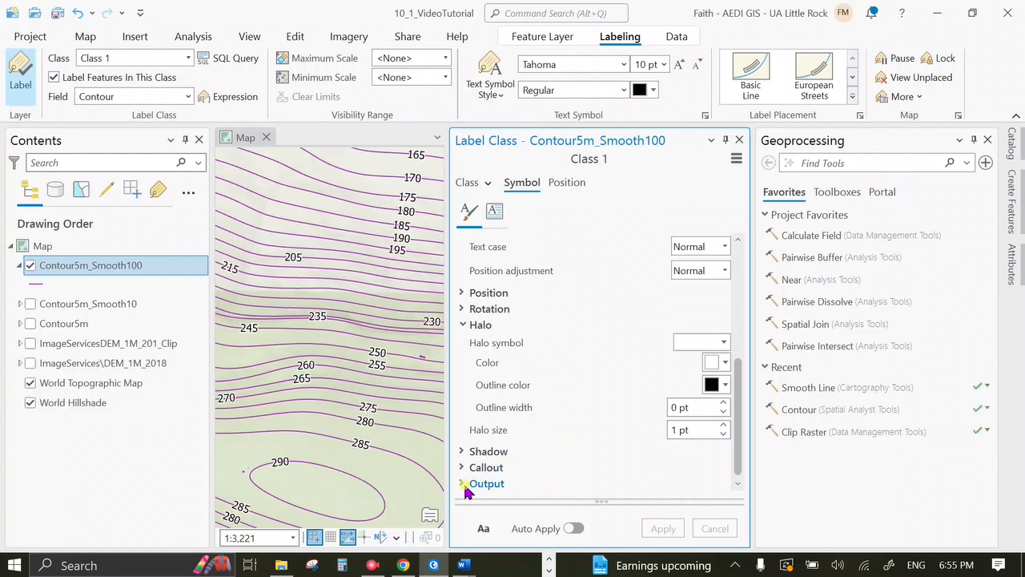
pyautogui.click(373, 566)
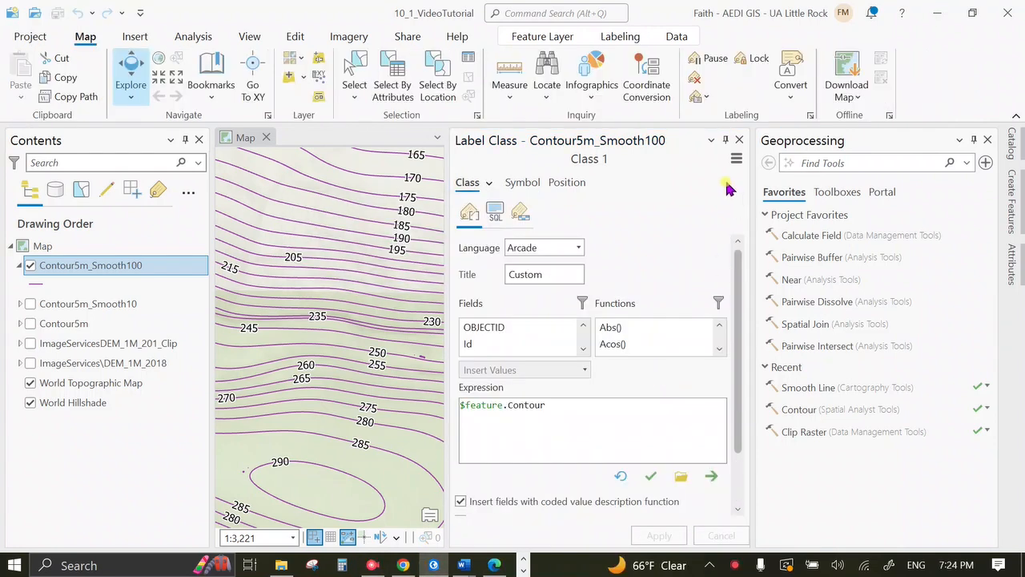
# Close the label class and geoprocessing panes and list the contents of 10_1_VideoTutorial.gdb in the project catalog
pyautogui.click(738, 141)
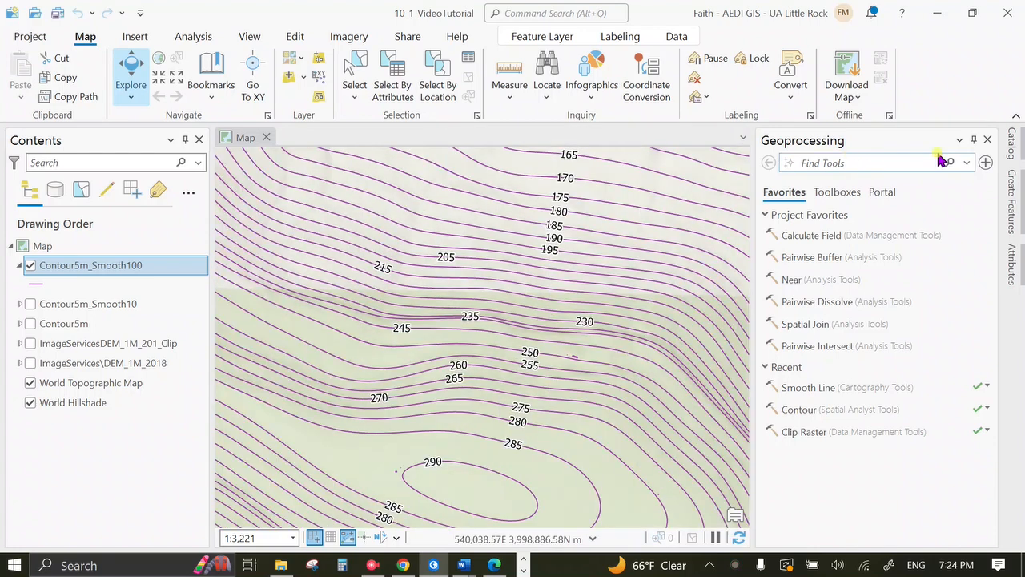
pyautogui.click(987, 141)
pyautogui.click(1010, 155)
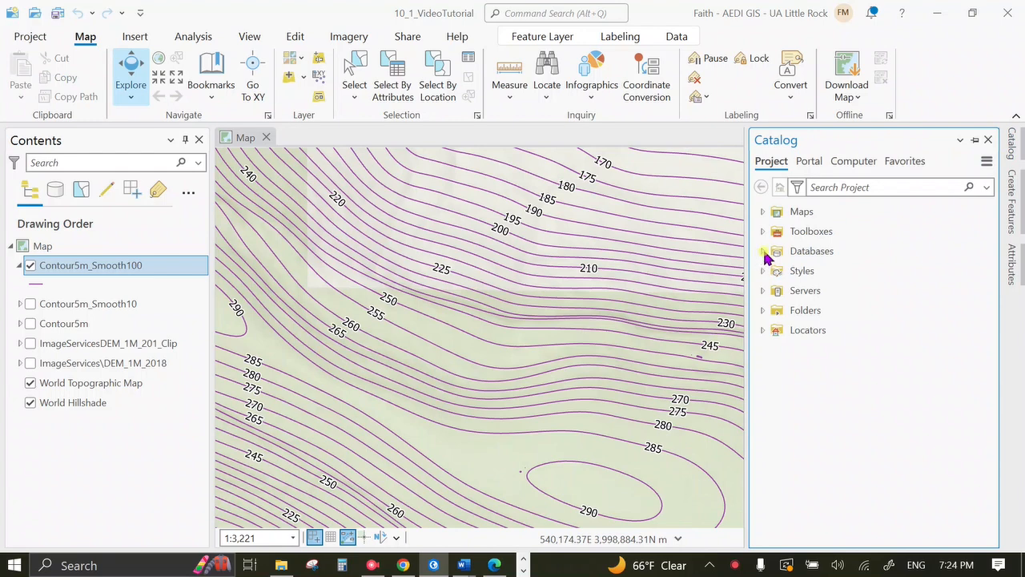
pyautogui.click(763, 253)
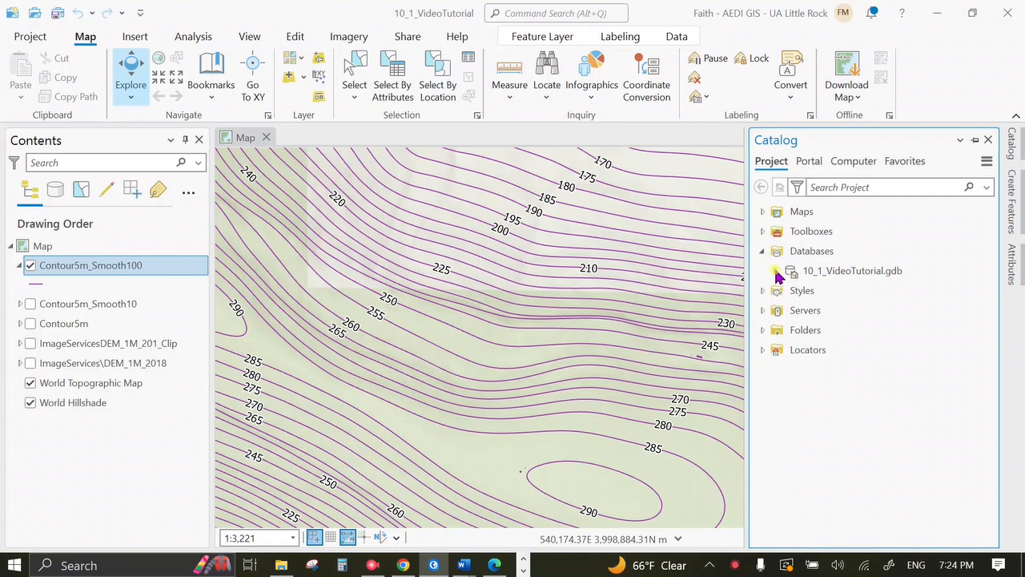
pyautogui.click(775, 272)
pyautogui.click(825, 276)
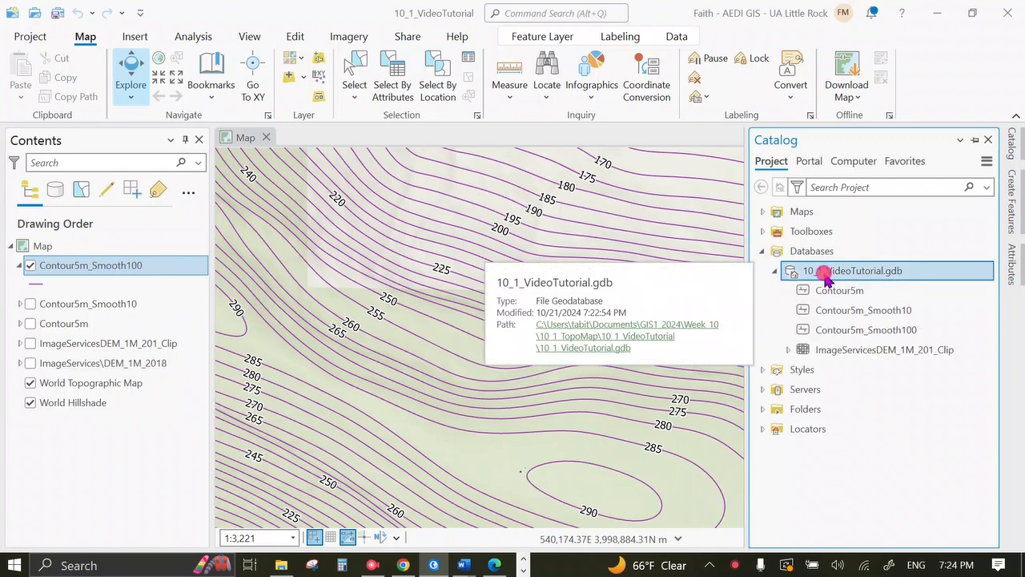
# Look up the option for creating a new feature class in the 10_1_VideoTutorial.gdb geodatabase
pyautogui.rightClick(841, 276)
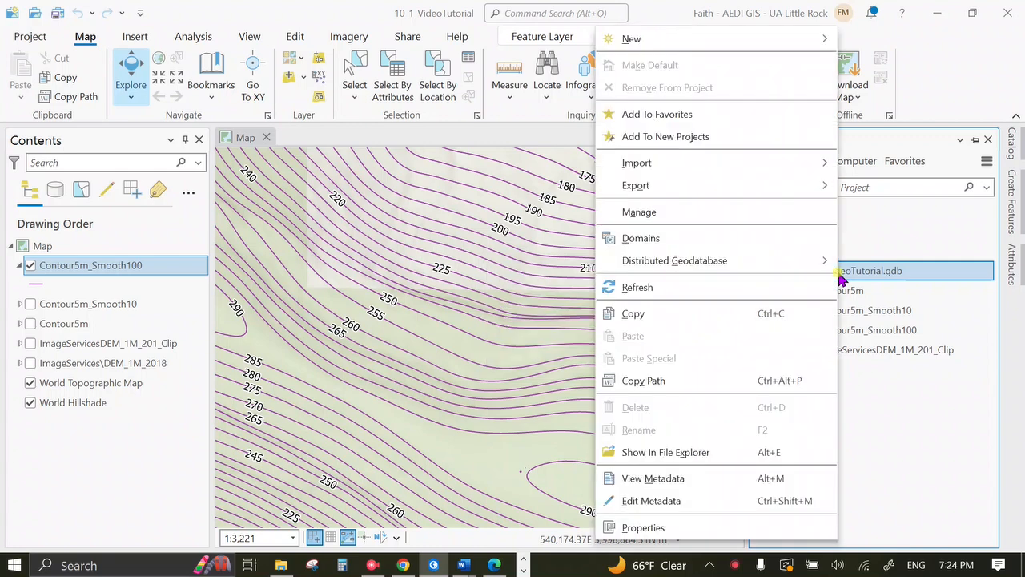
pyautogui.moveTo(757, 41)
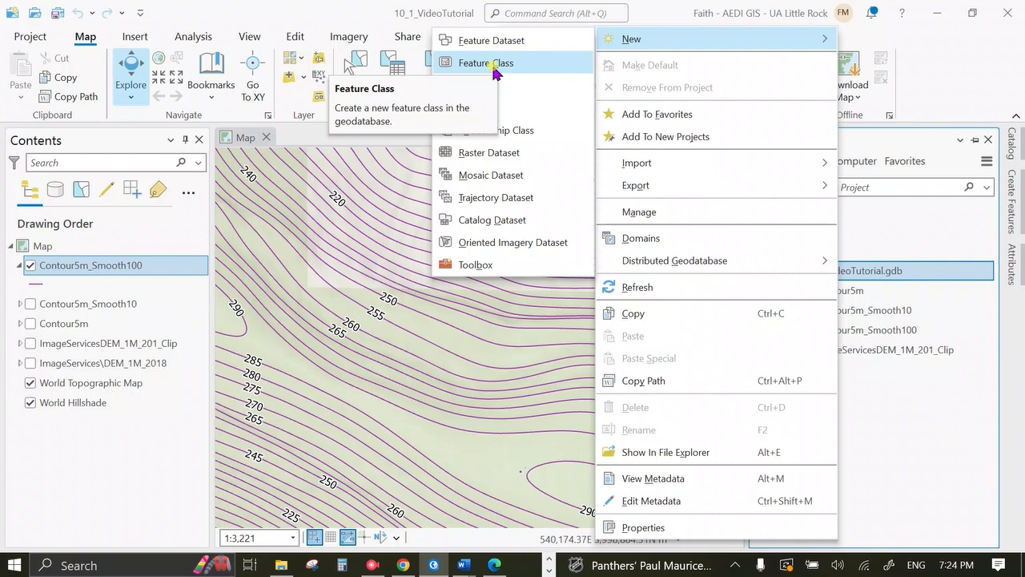
pyautogui.click(858, 250)
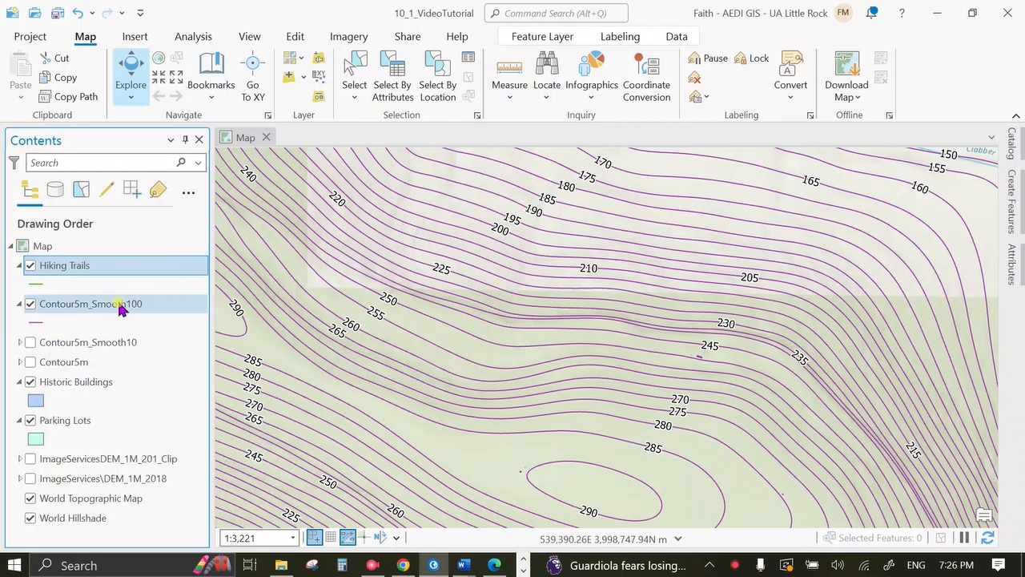
# Remove the Contour5m_Smooth10 and Contour5m layers from the map
pyautogui.rightClick(125, 343)
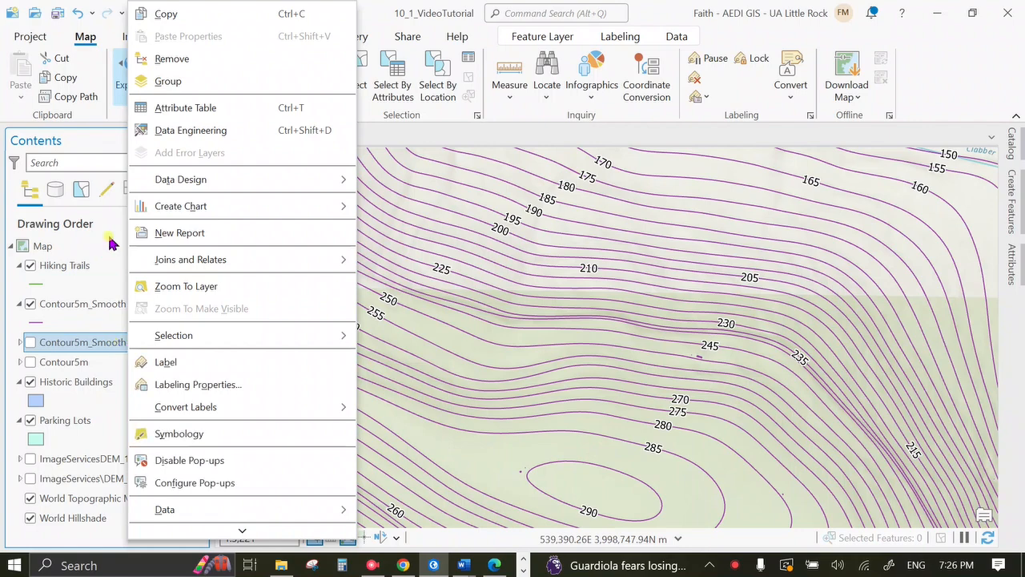
pyautogui.click(171, 59)
pyautogui.click(103, 310)
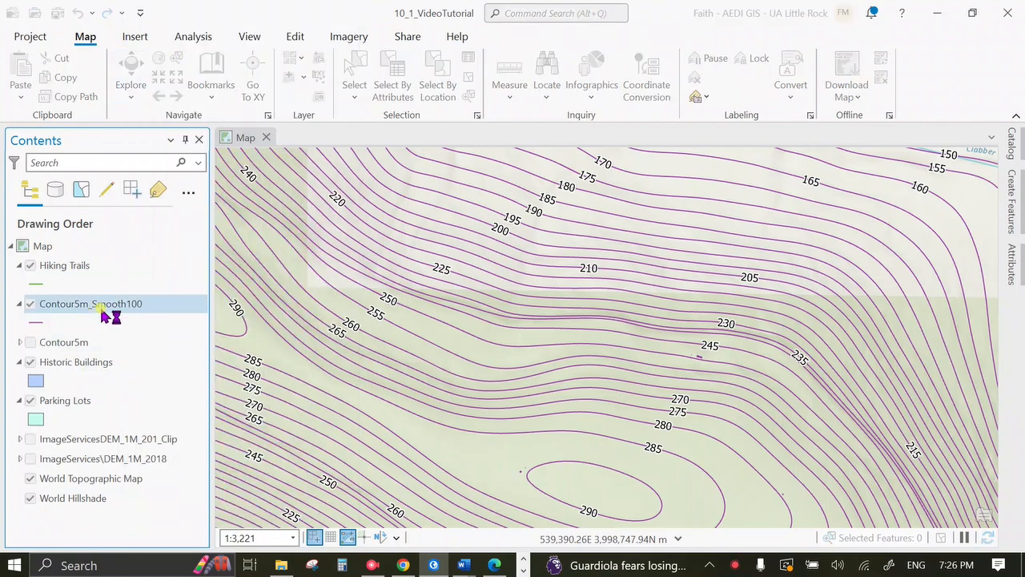
pyautogui.click(143, 329)
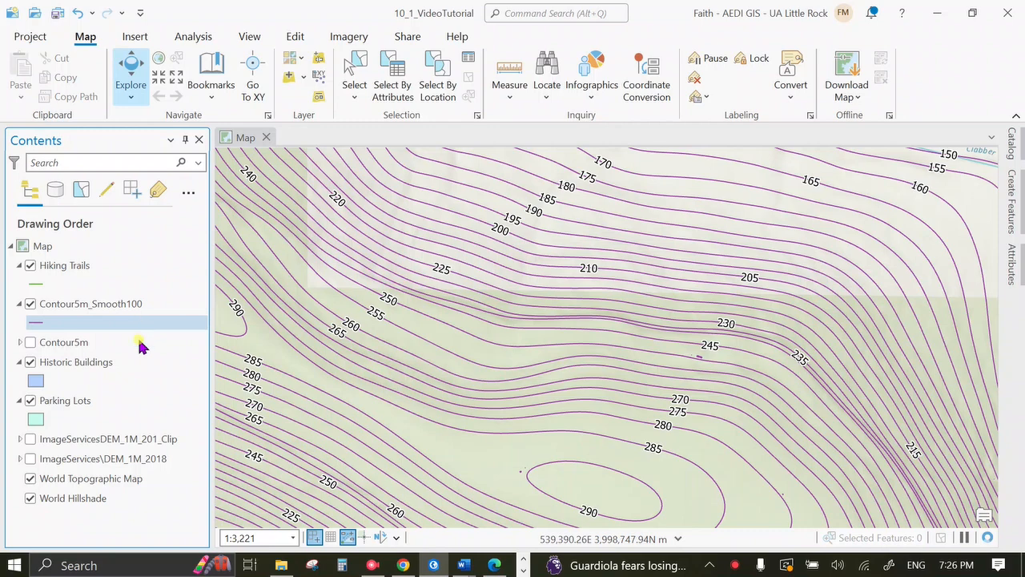
pyautogui.rightClick(121, 344)
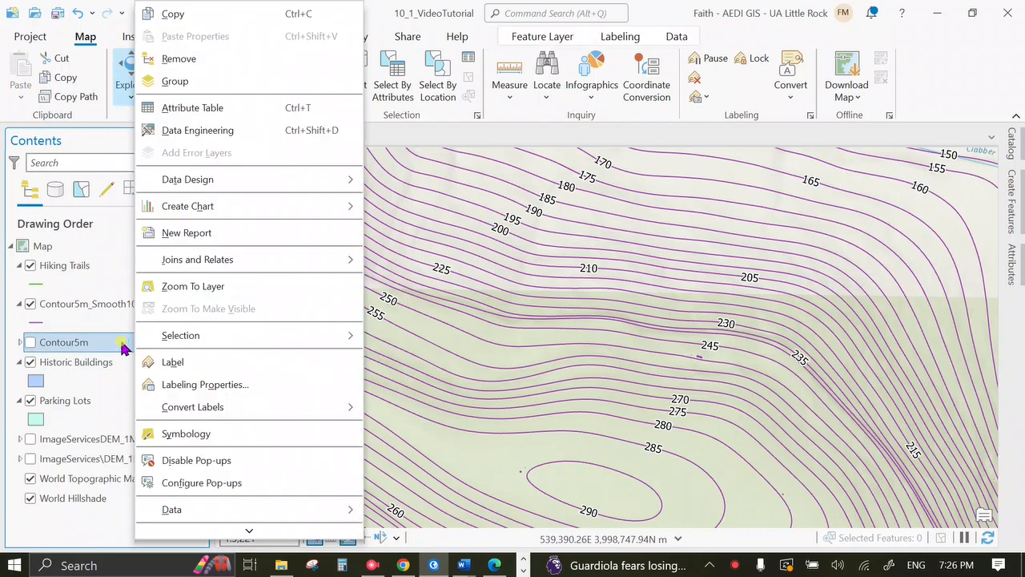
pyautogui.click(218, 63)
# Move Contour5m_Smooth100 below the Parking Lots layer in the drawing order and hide it
pyautogui.click(137, 308)
pyautogui.moveTo(136, 311); pyautogui.dragTo(128, 400)
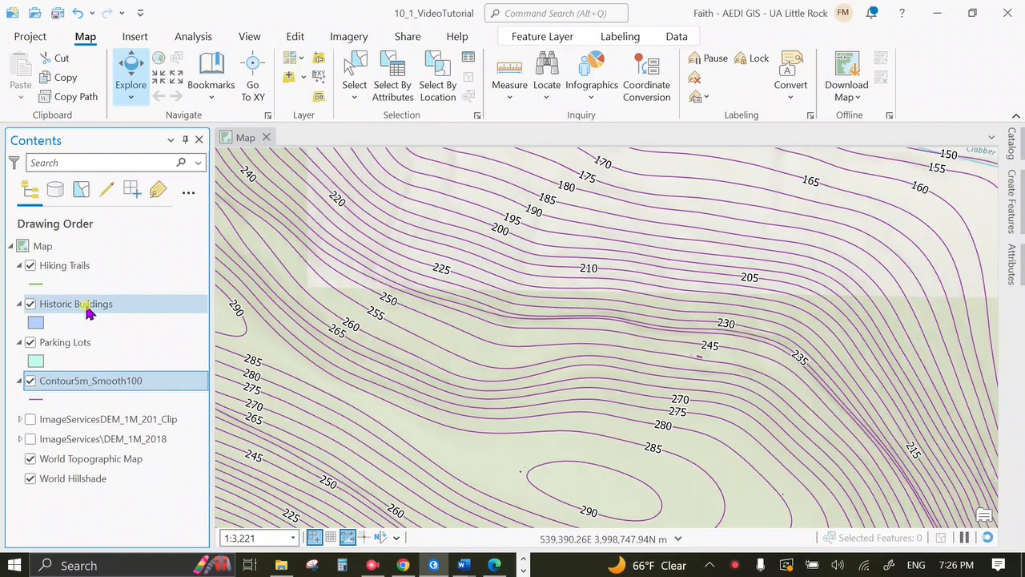
pyautogui.click(31, 381)
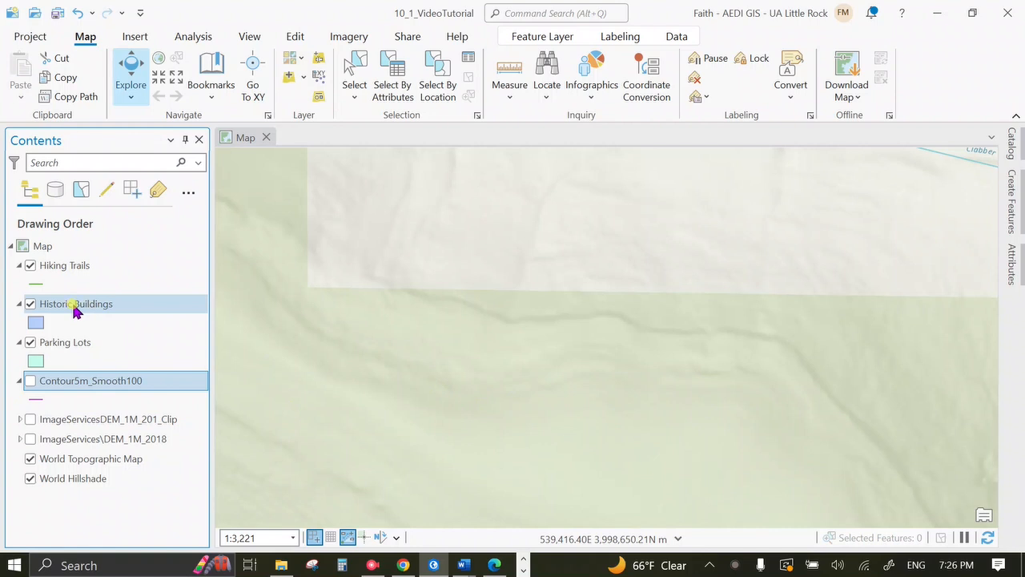
# Select the Parking Lots layer and change the map's basemap to World Imagery
pyautogui.click(102, 343)
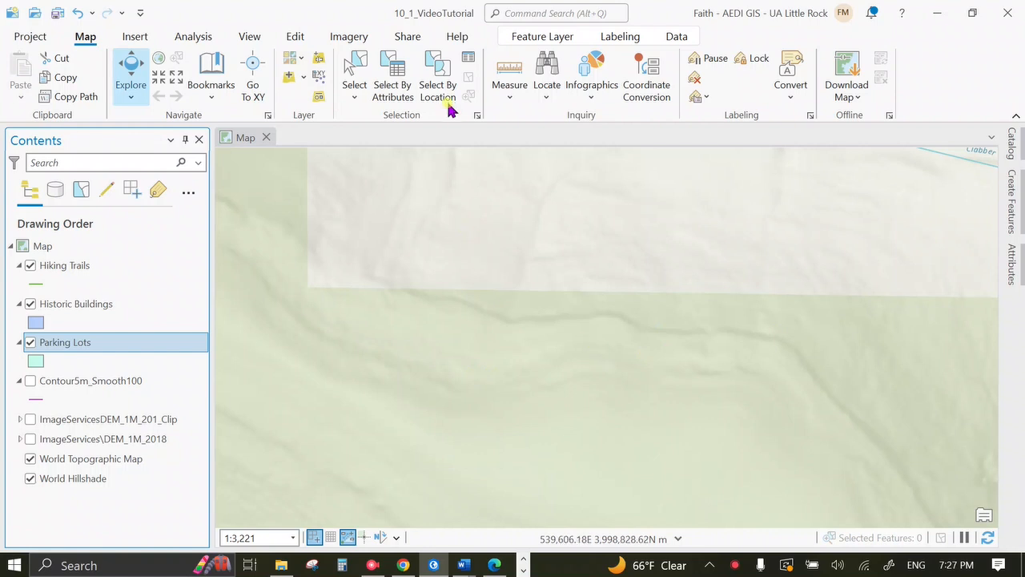
pyautogui.click(302, 64)
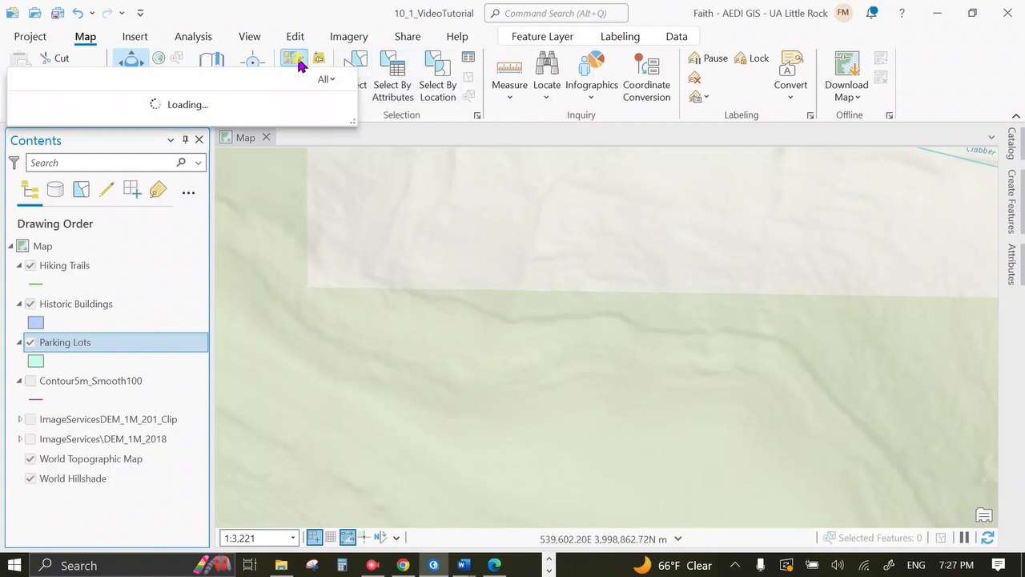
pyautogui.click(108, 146)
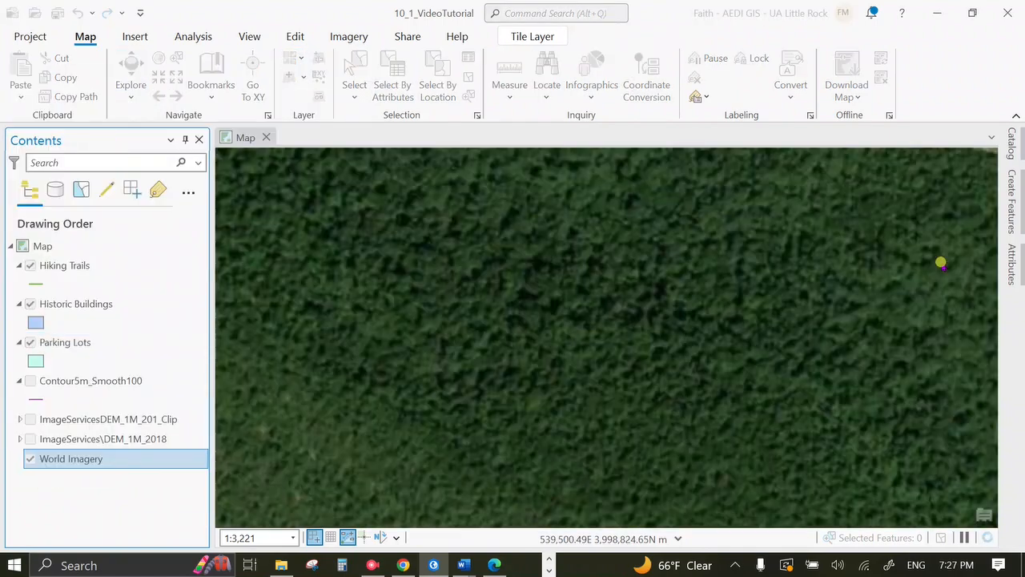
# Switch the map's basemap to hybrid imagery, with the Hybrid Reference Layer over World Imagery, for the Rush area
pyautogui.scroll(-3, 586, 320)
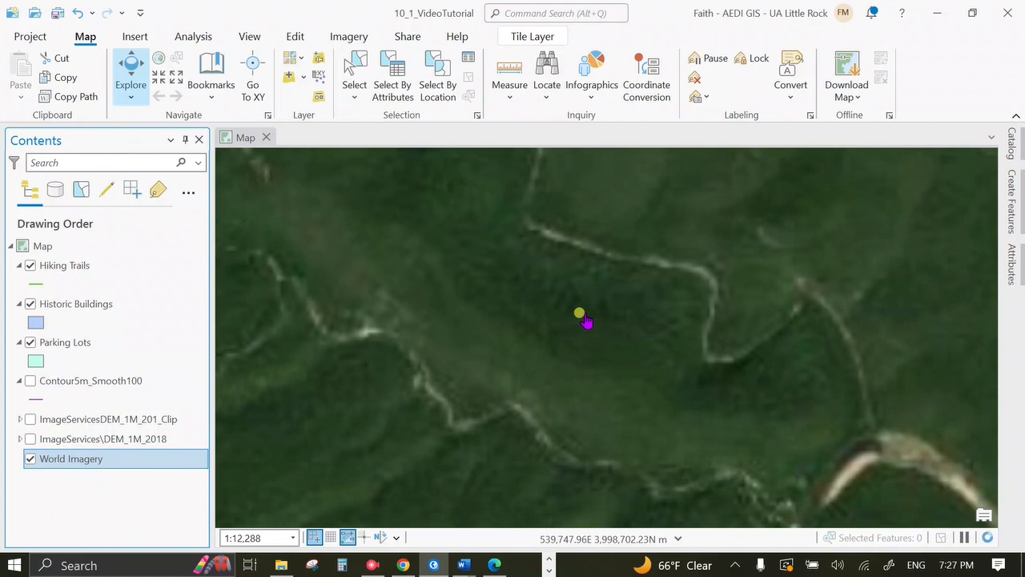
pyautogui.moveTo(415, 304); pyautogui.dragTo(437, 332)
pyautogui.moveTo(628, 358); pyautogui.dragTo(593, 302)
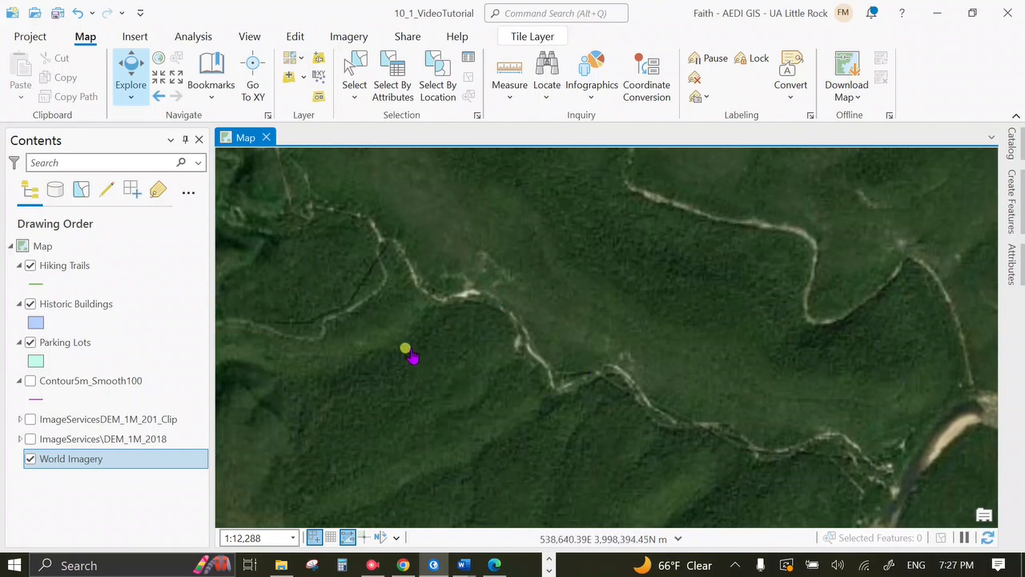
pyautogui.scroll(3, 402, 293)
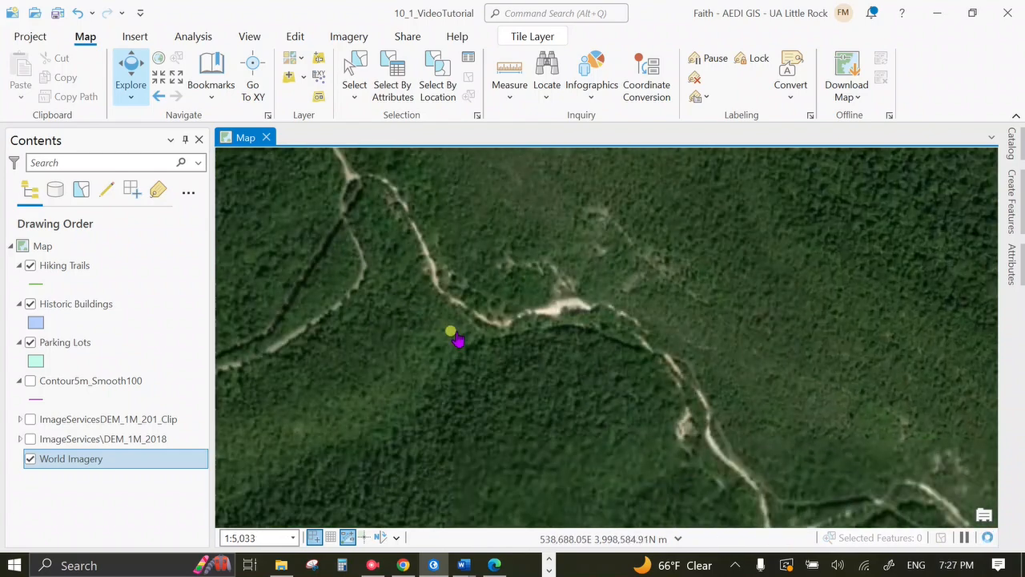
pyautogui.moveTo(491, 373); pyautogui.dragTo(524, 448)
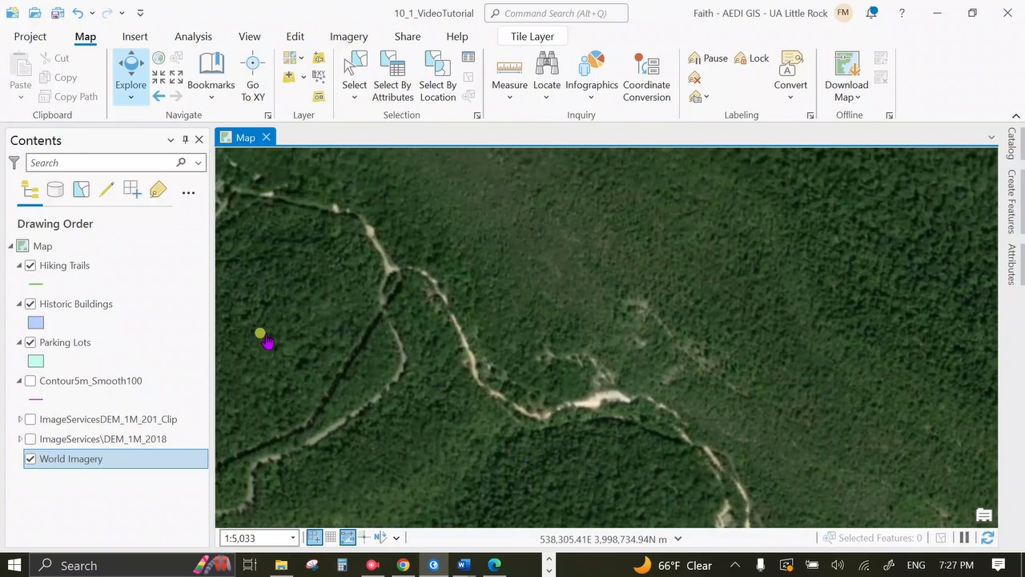
pyautogui.click(295, 65)
pyautogui.click(201, 165)
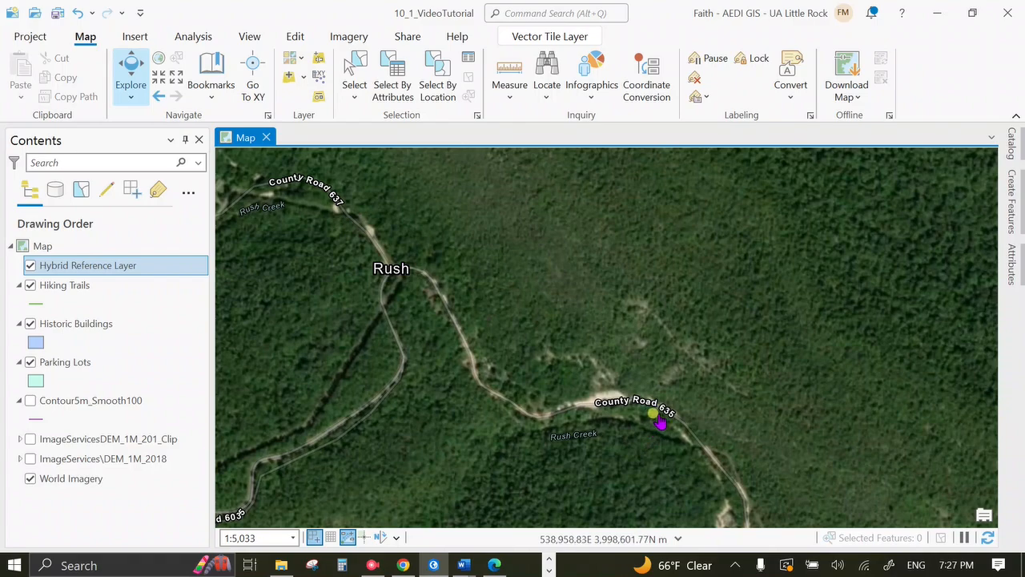
# Add the IMAGERY_9IN_2023 service from the ImageServices folder of the gis.arkansas.gov image server to the map
pyautogui.scroll(3, 613, 419)
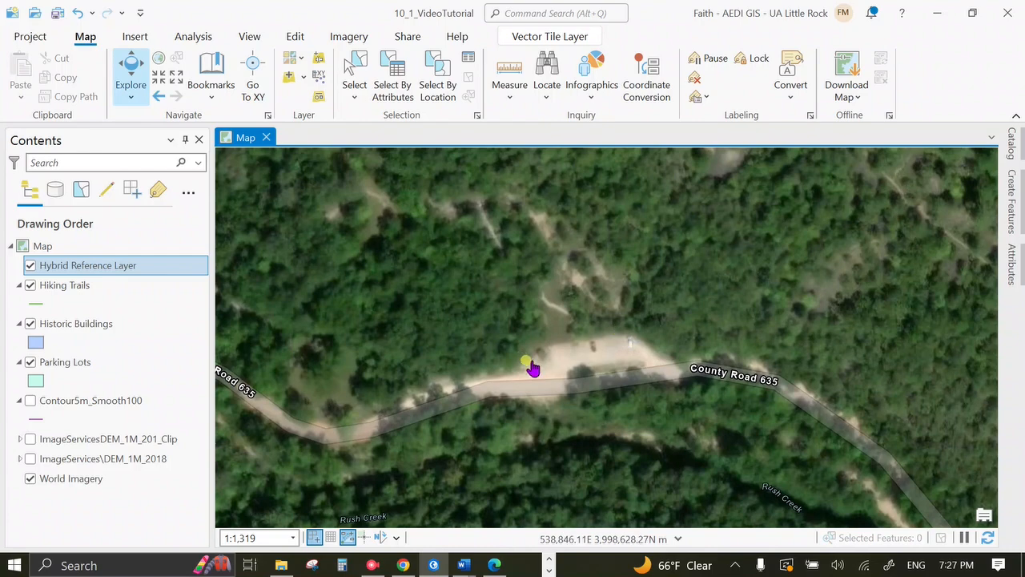
pyautogui.moveTo(578, 405); pyautogui.dragTo(539, 367)
pyautogui.scroll(2, 525, 326)
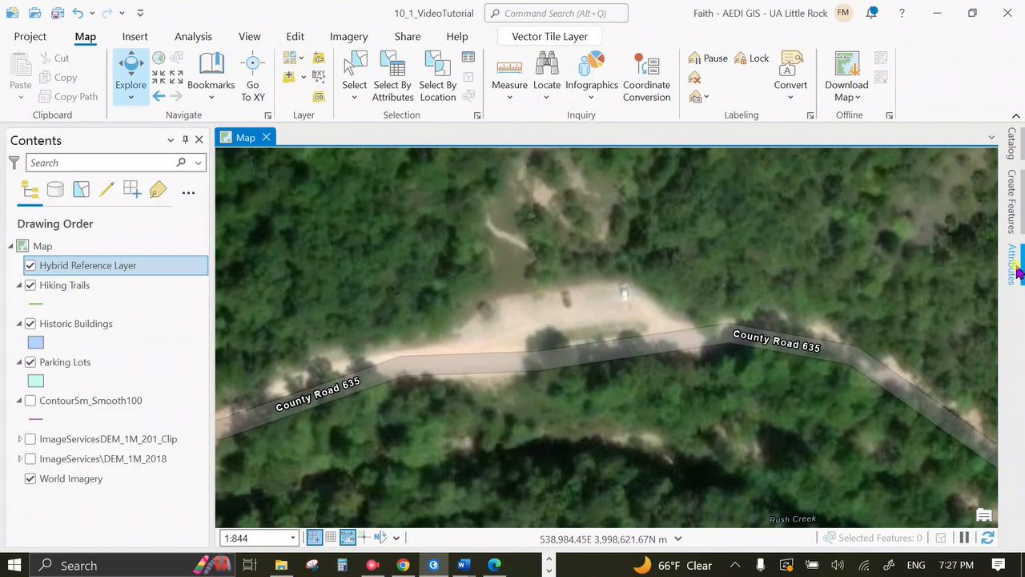
pyautogui.click(1012, 152)
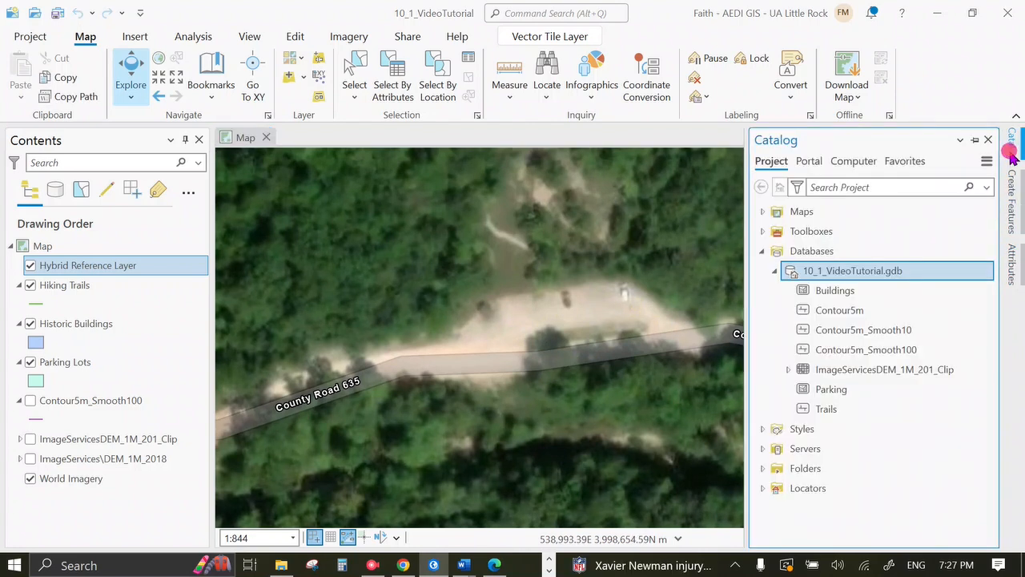
pyautogui.click(762, 251)
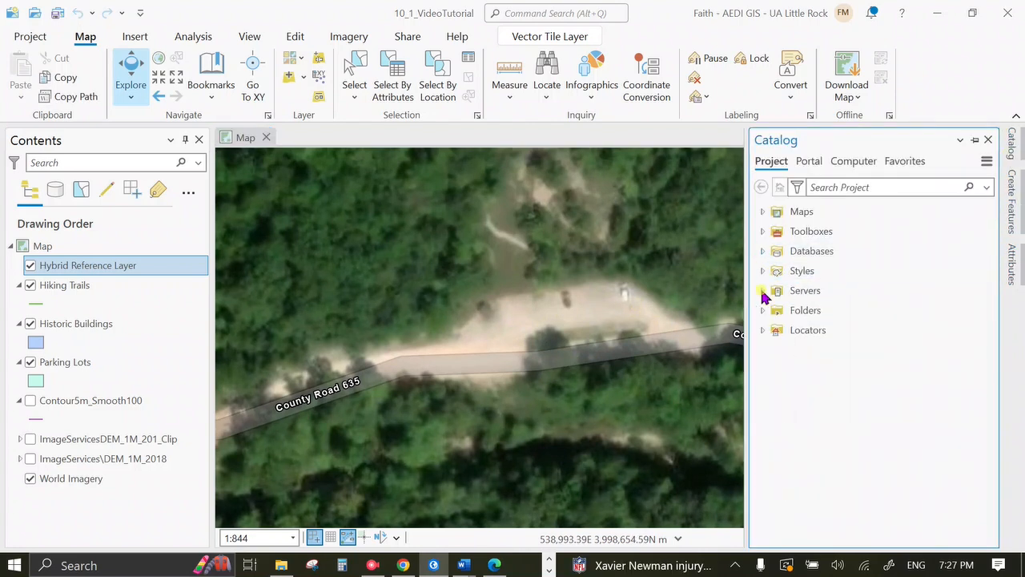
pyautogui.click(763, 291)
pyautogui.click(774, 310)
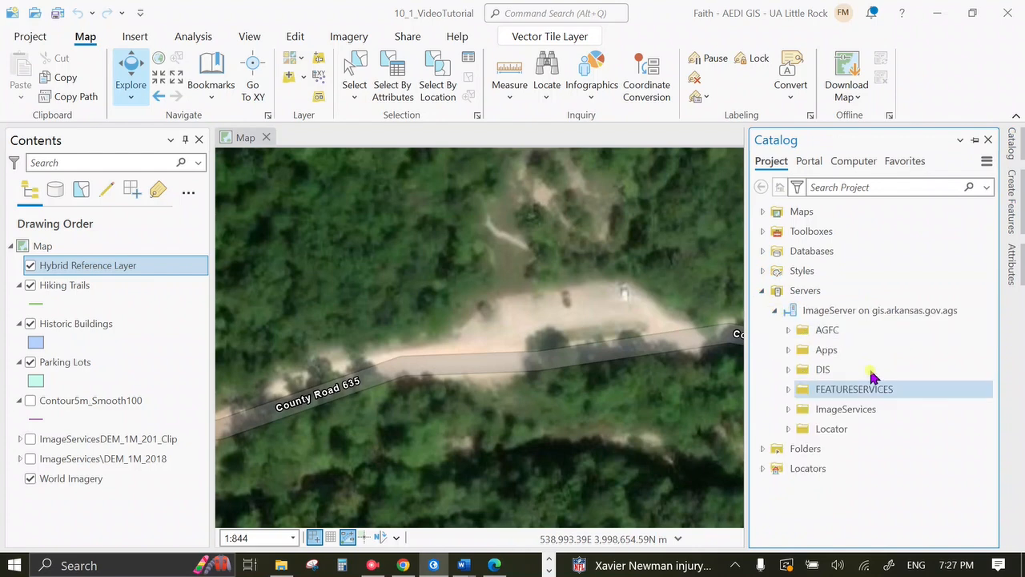
pyautogui.click(788, 409)
pyautogui.scroll(-4, 956, 348)
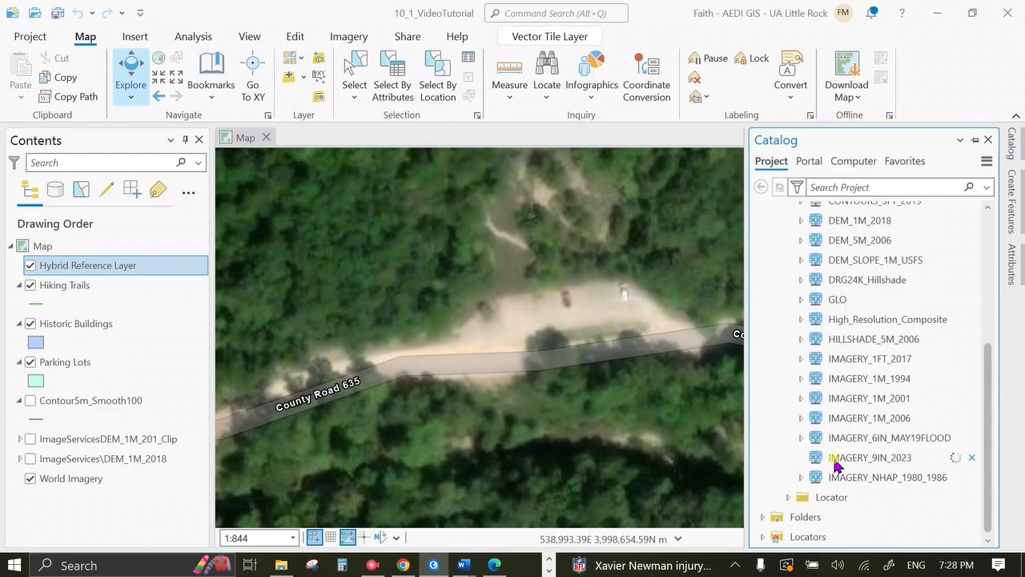
pyautogui.rightClick(836, 463)
pyautogui.click(776, 336)
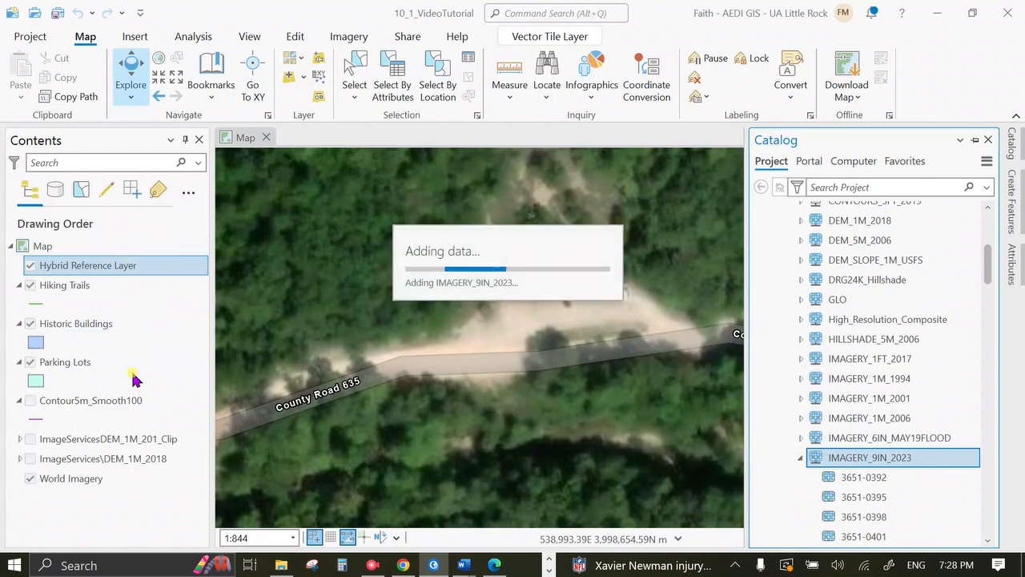
# Set the visible scale range of the ImageServices\IMAGERY_9IN_2023 layer to show at all scales
pyautogui.click(157, 441)
pyautogui.rightClick(158, 445)
pyautogui.click(183, 463)
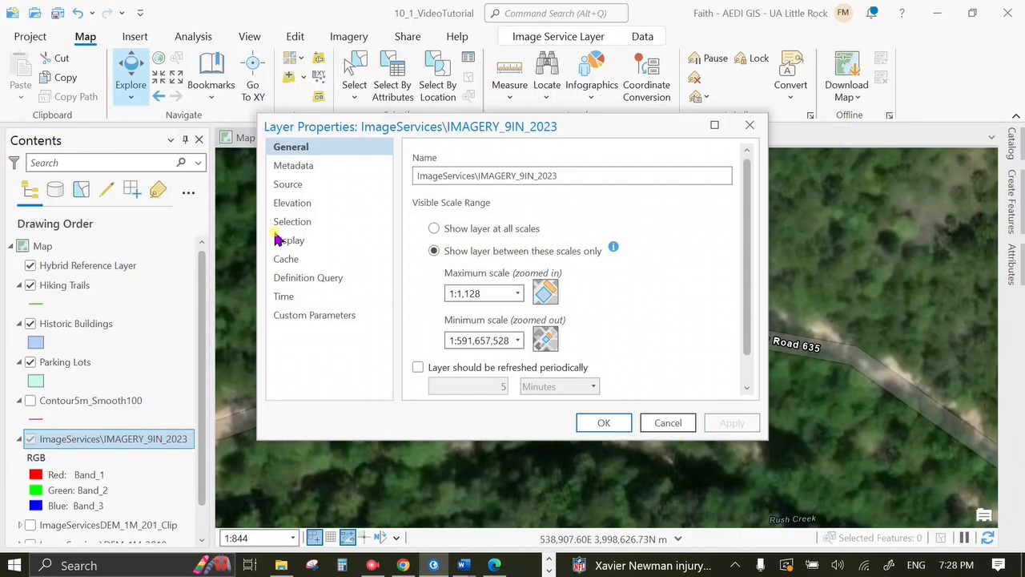
pyautogui.click(432, 229)
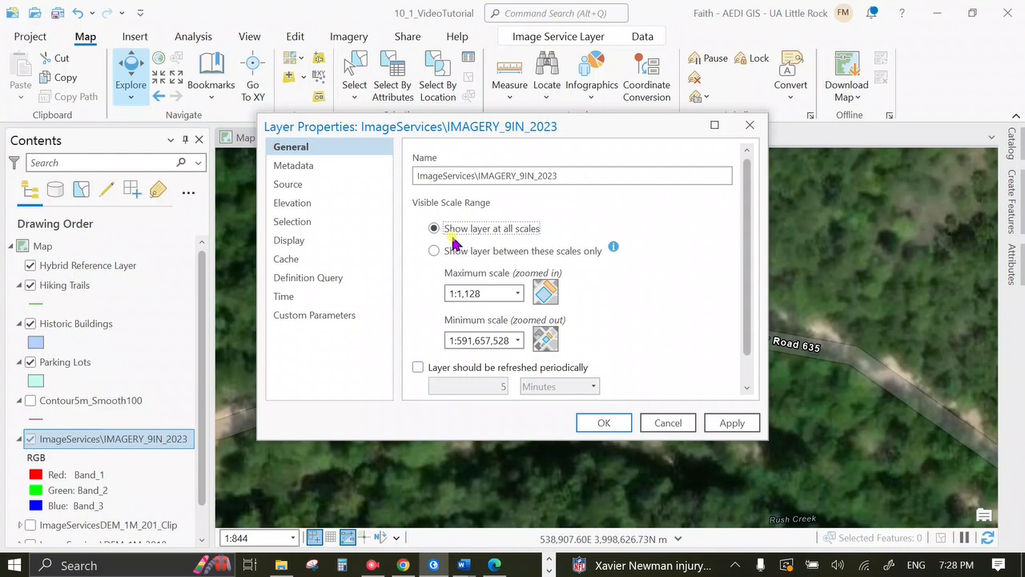
pyautogui.click(604, 422)
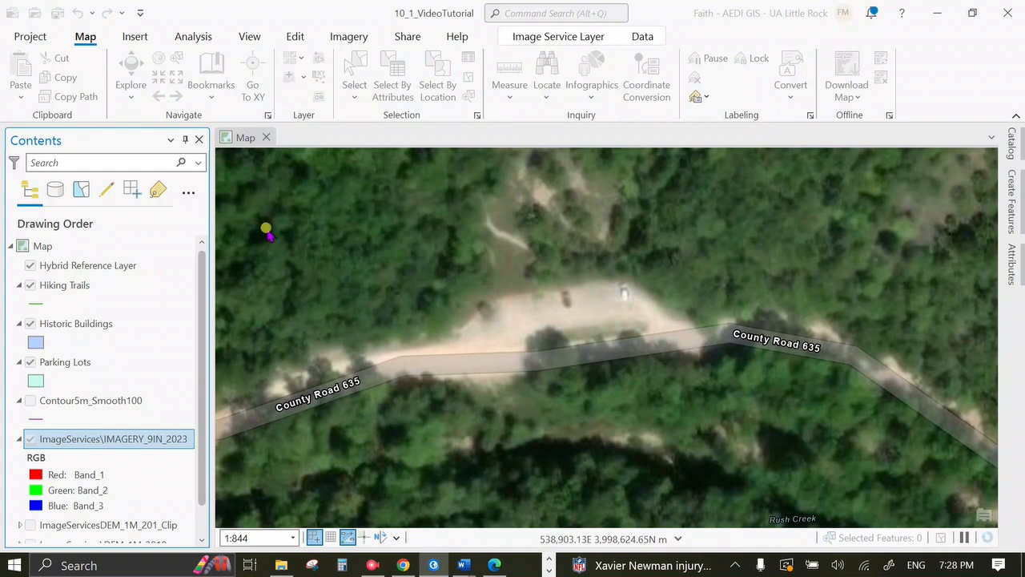
# Examine the gravel parking lot along County Road 635 southeast of Rush in the 2023 imagery
pyautogui.moveTo(201, 407); pyautogui.dragTo(209, 455)
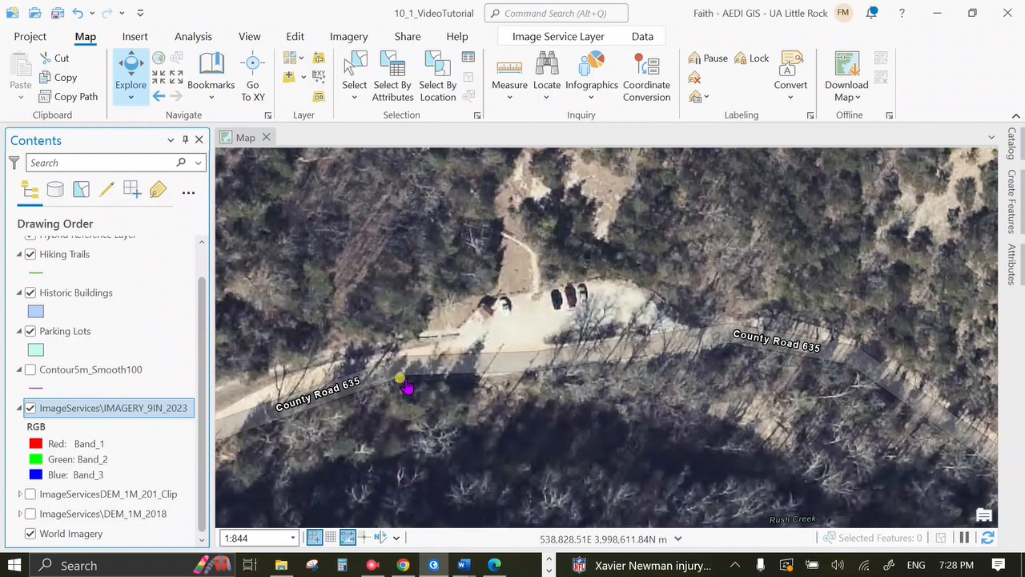
pyautogui.scroll(-4, 517, 348)
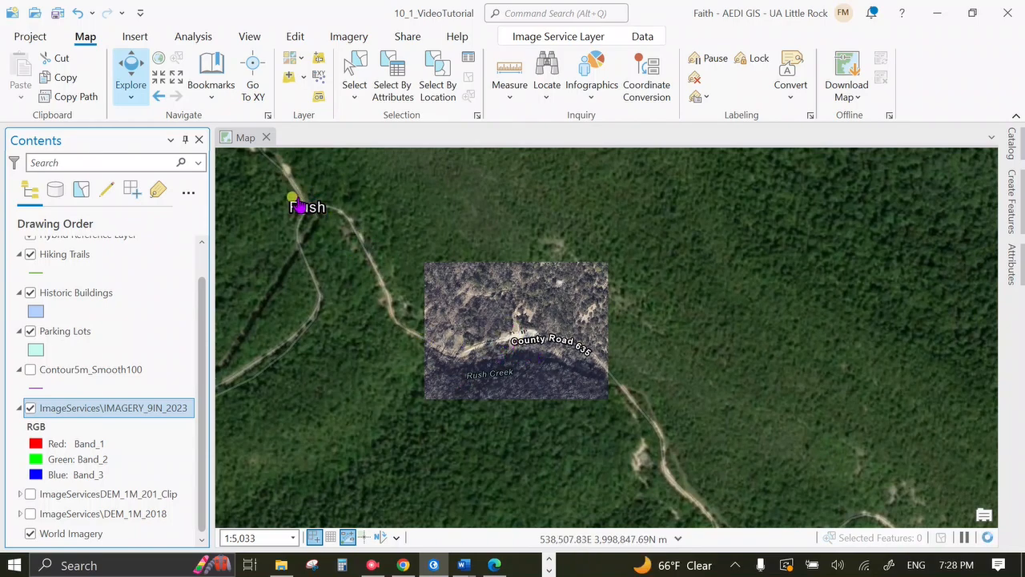
pyautogui.scroll(2, 507, 341)
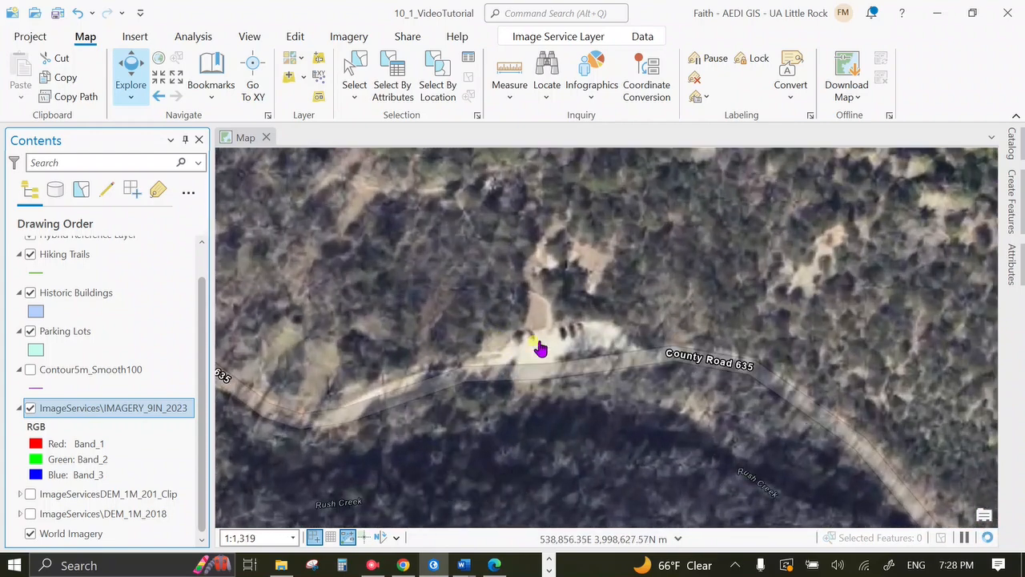
pyautogui.scroll(1, 569, 348)
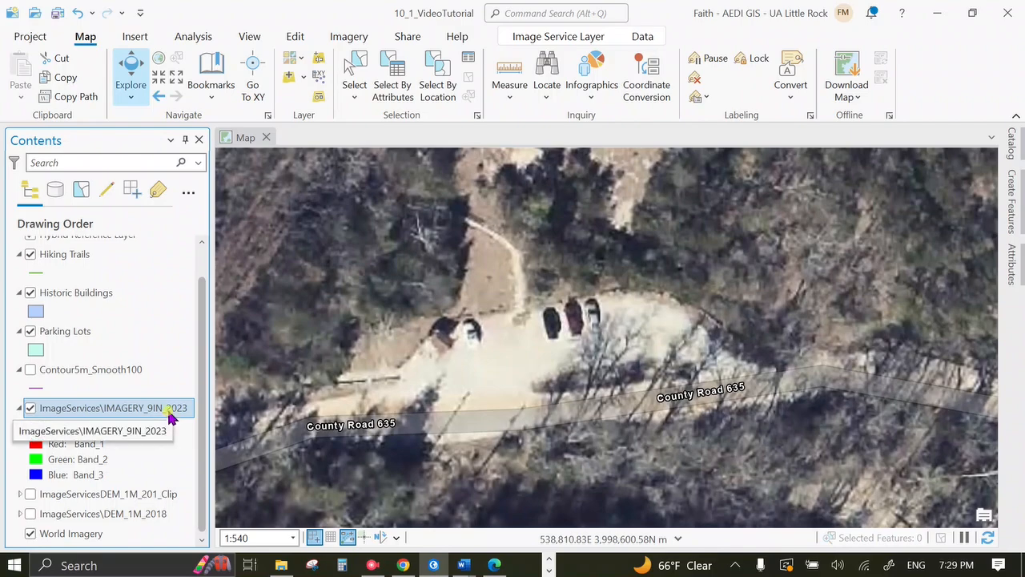
pyautogui.scroll(-3, 512, 428)
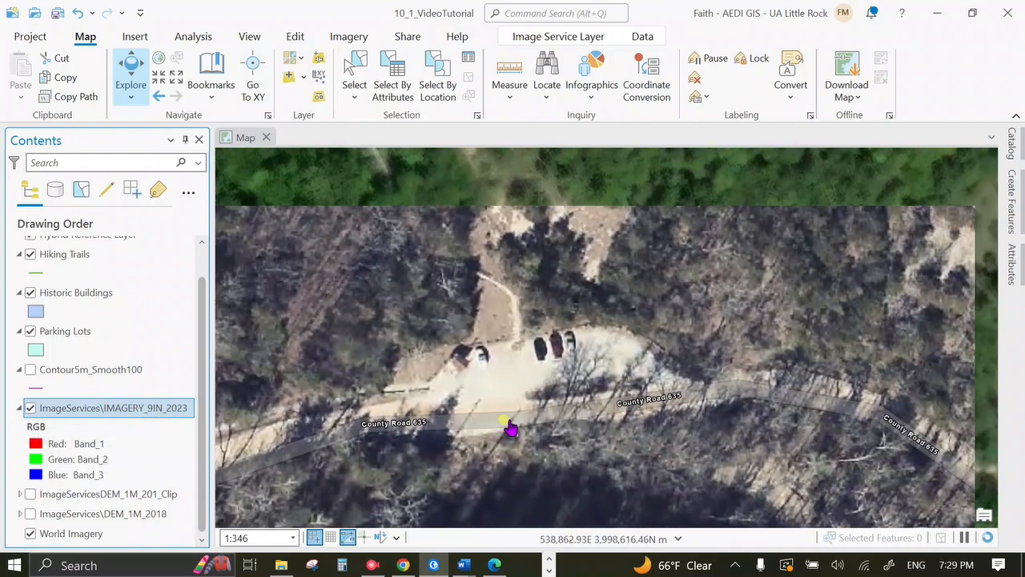
# Examine the 2023 imagery where County Road 635 meets Water Oak Ln beside the Buffalo River for parking areas
pyautogui.scroll(-5, 510, 428)
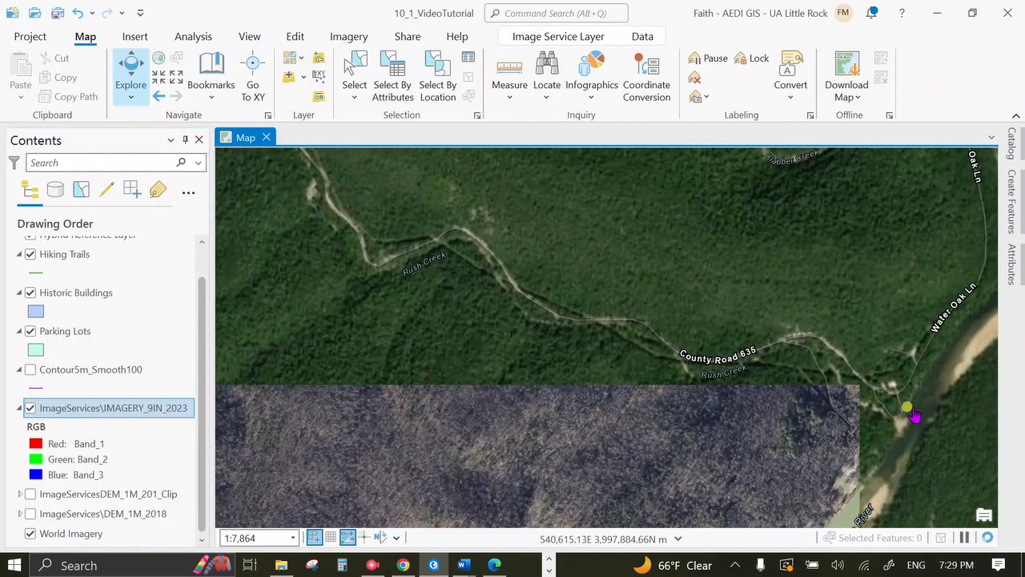
pyautogui.moveTo(855, 391); pyautogui.dragTo(739, 338)
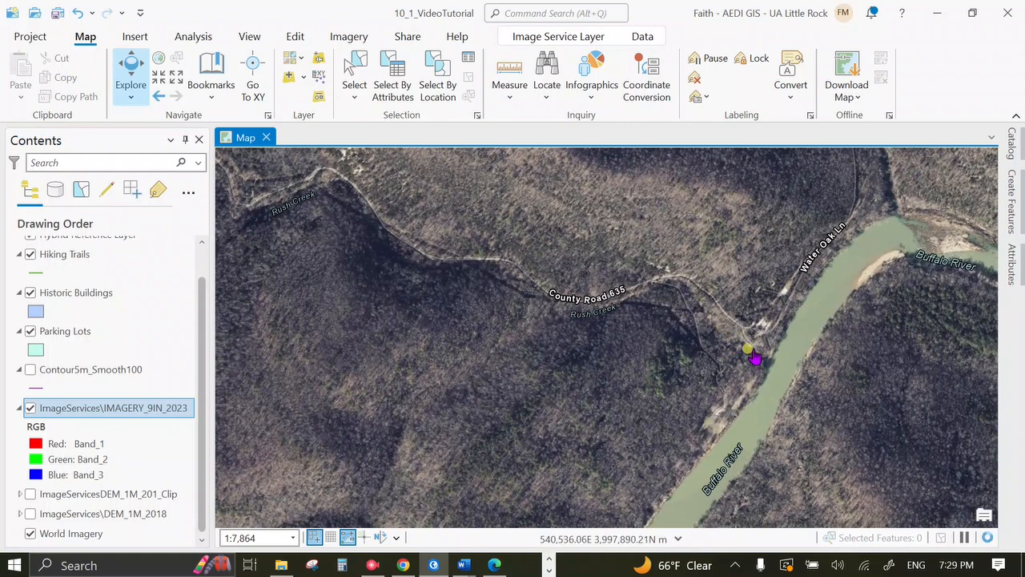
pyautogui.scroll(4, 743, 339)
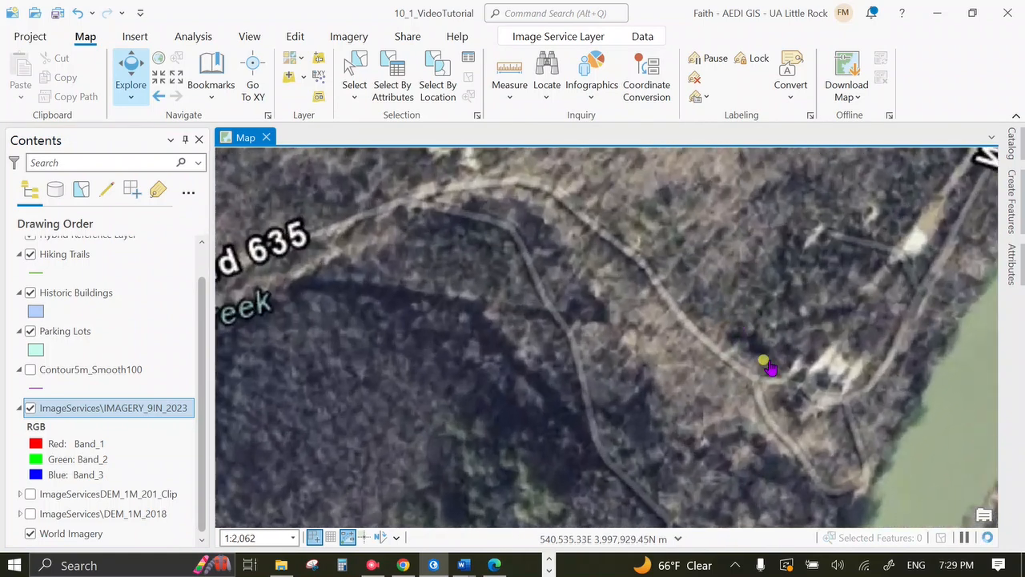
pyautogui.moveTo(781, 391); pyautogui.dragTo(600, 367)
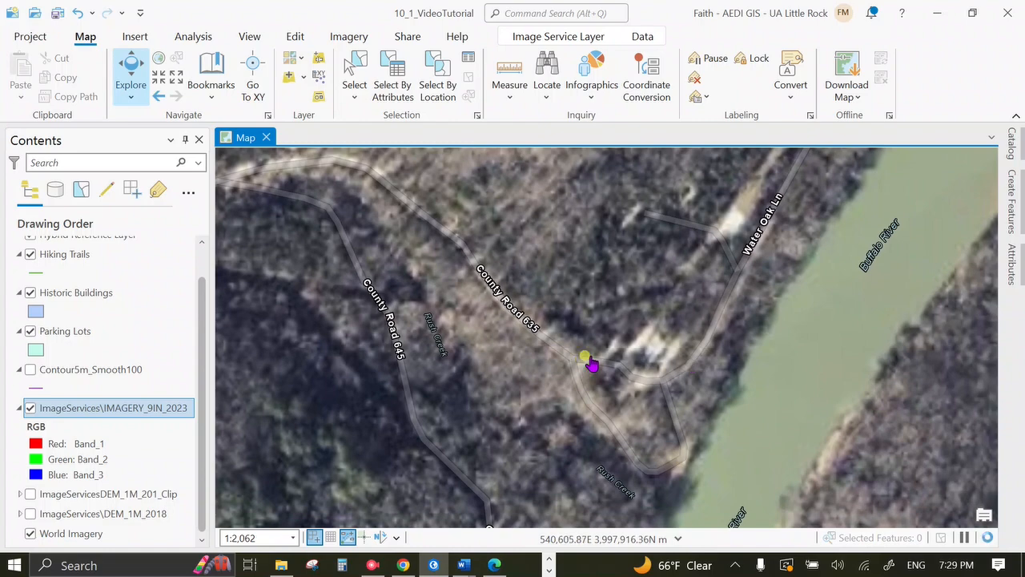
pyautogui.scroll(2, 645, 392)
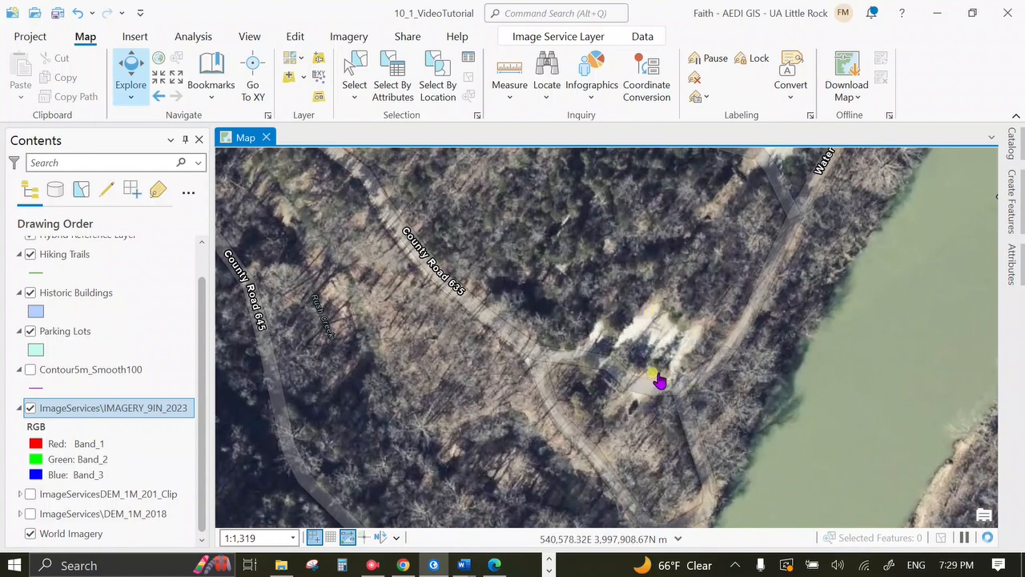
pyautogui.moveTo(686, 325); pyautogui.dragTo(614, 441)
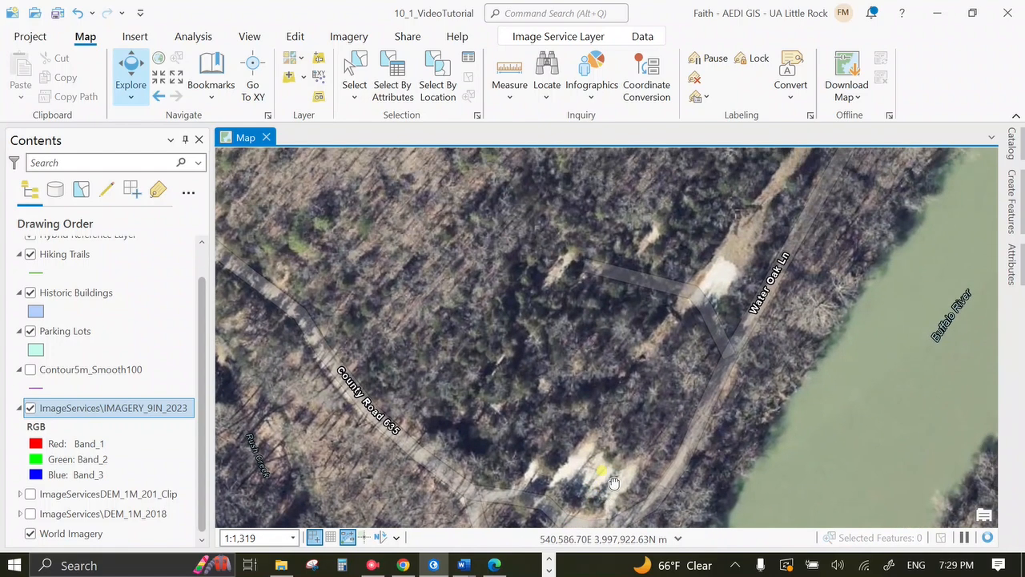
pyautogui.scroll(2, 583, 302)
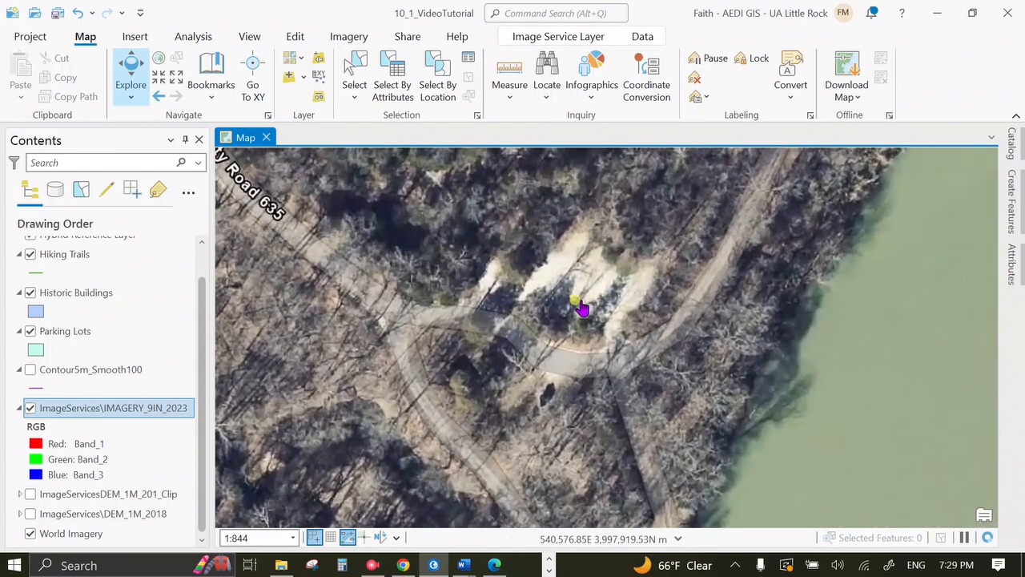
pyautogui.moveTo(664, 259); pyautogui.dragTo(644, 333)
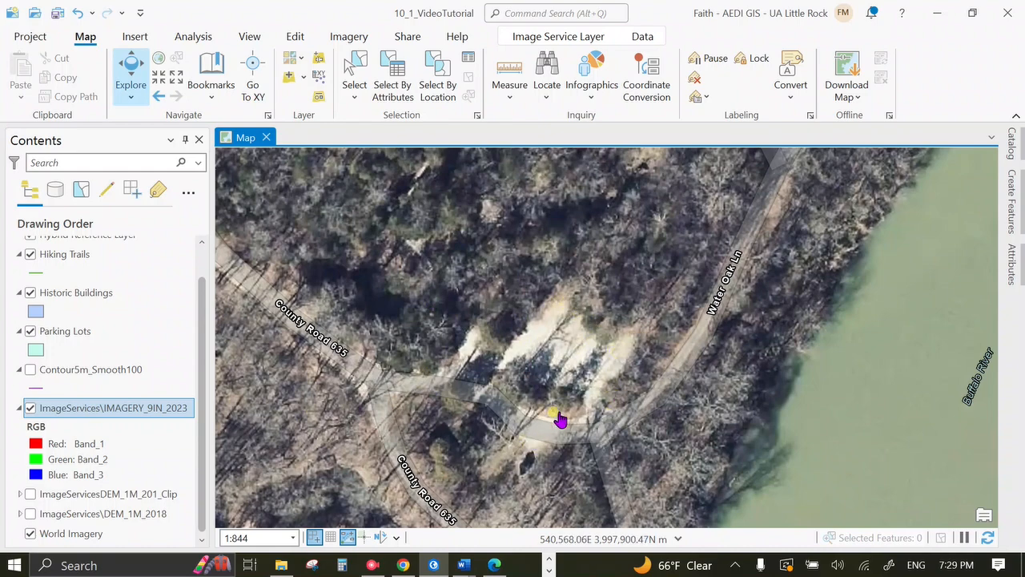
pyautogui.scroll(-2, 613, 397)
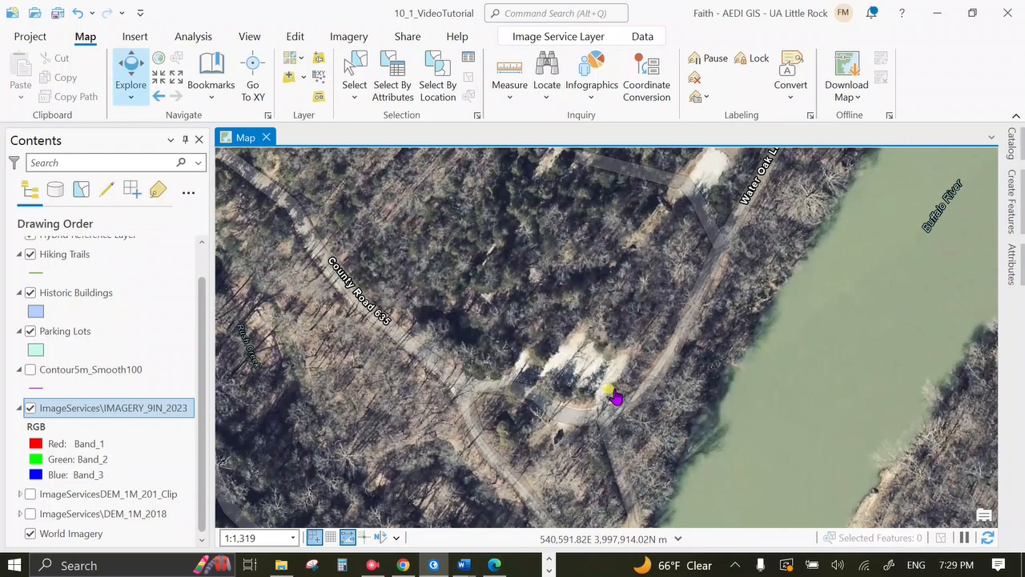
pyautogui.moveTo(597, 384); pyautogui.dragTo(578, 457)
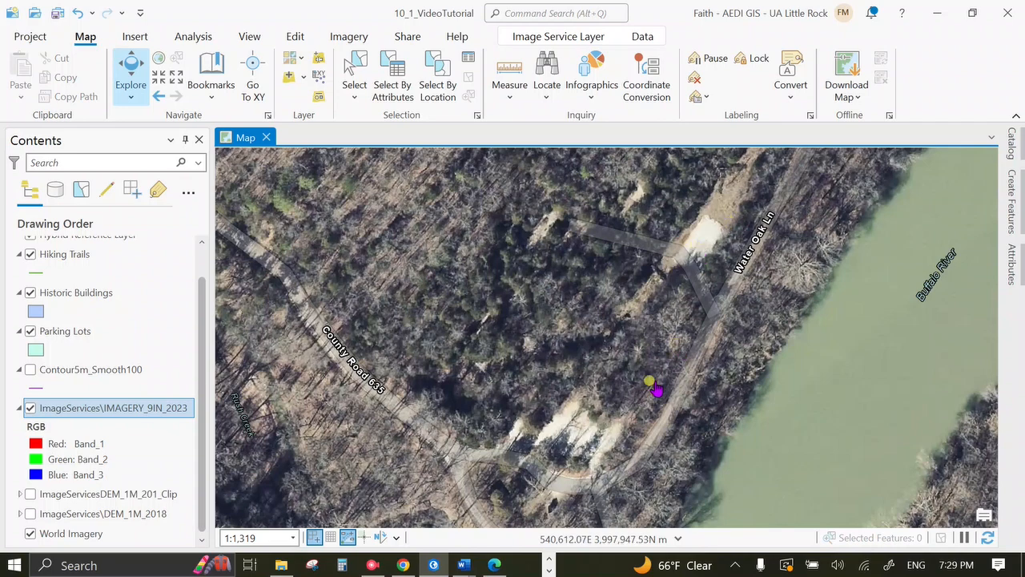
pyautogui.click(375, 564)
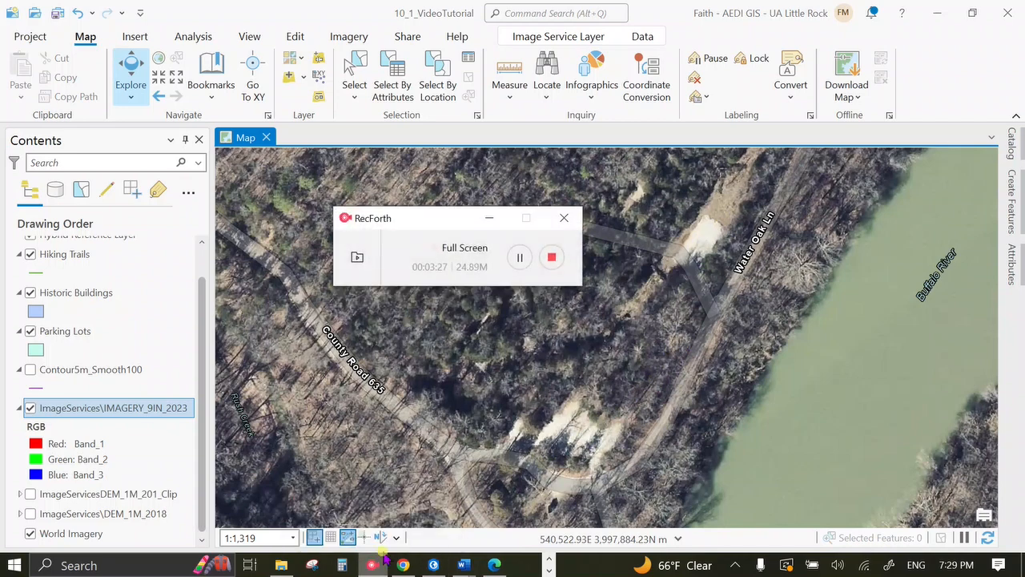
pyautogui.click(553, 258)
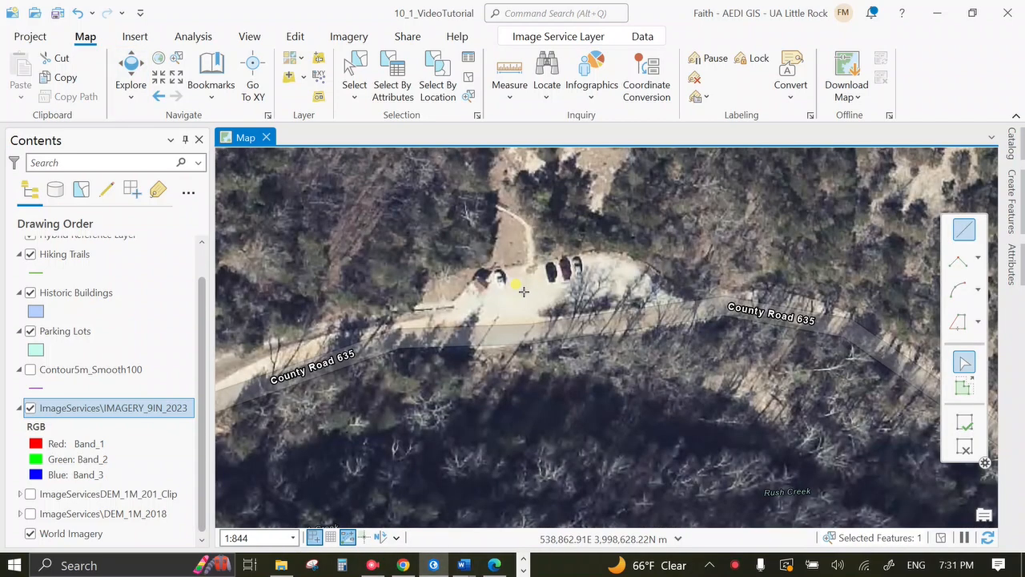
# Digitize the gravel parking lot on the north side of County Road 635 as a polygon in the Parking Lots layer
pyautogui.click(450, 307)
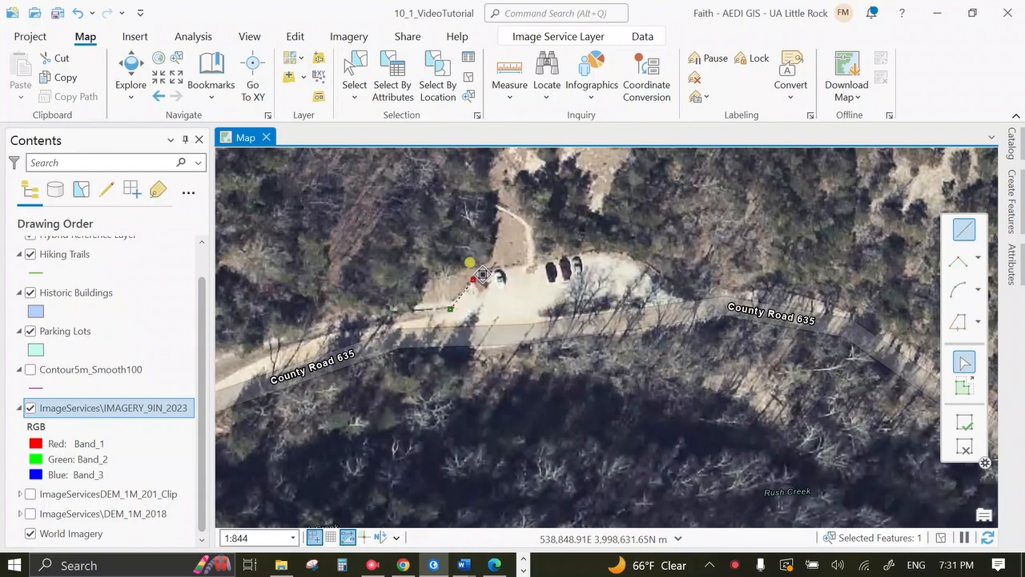
pyautogui.click(473, 278)
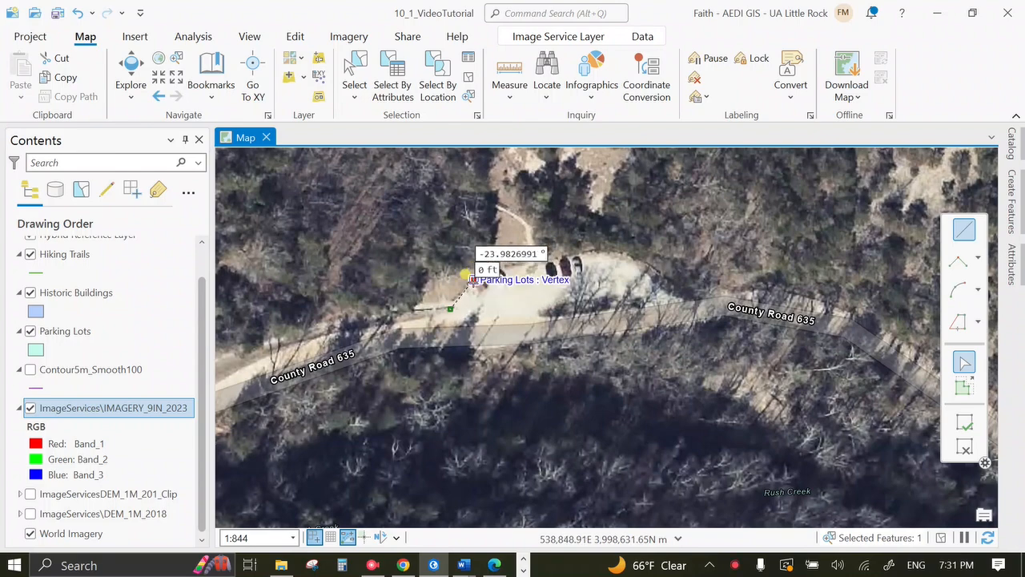
pyautogui.rightClick(464, 275)
pyautogui.click(360, 314)
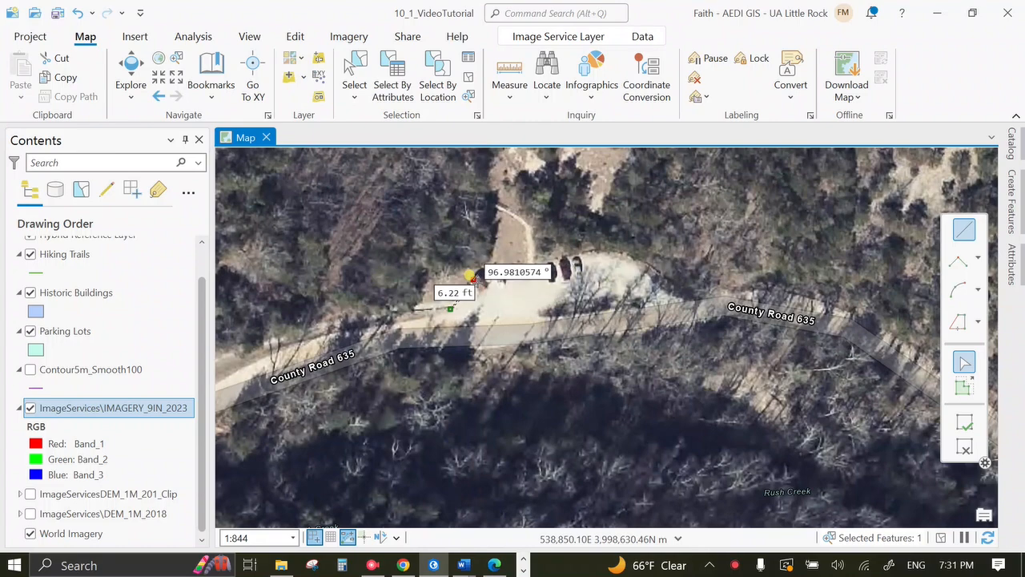
pyautogui.rightClick(473, 276)
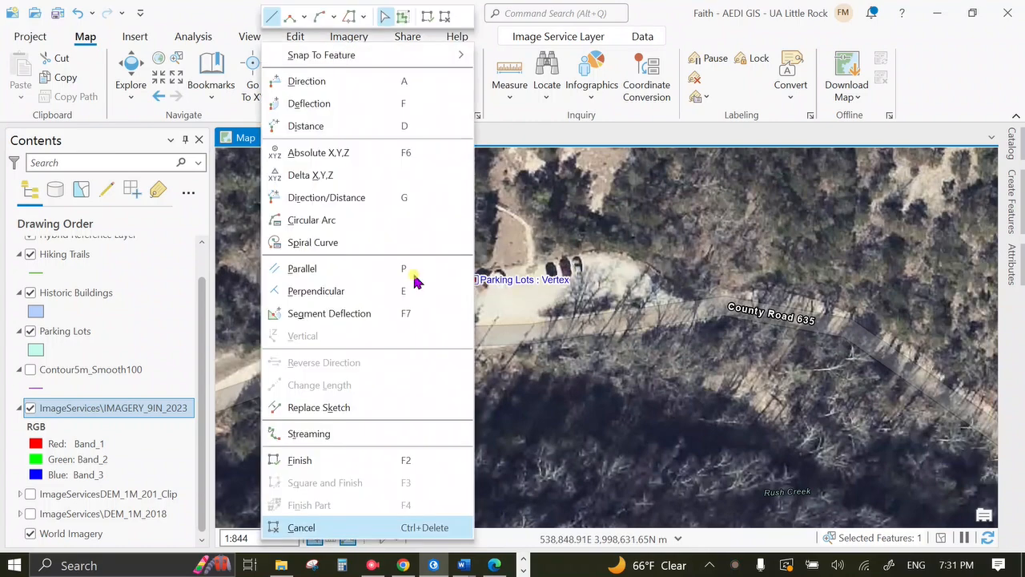
pyautogui.click(529, 280)
pyautogui.click(524, 264)
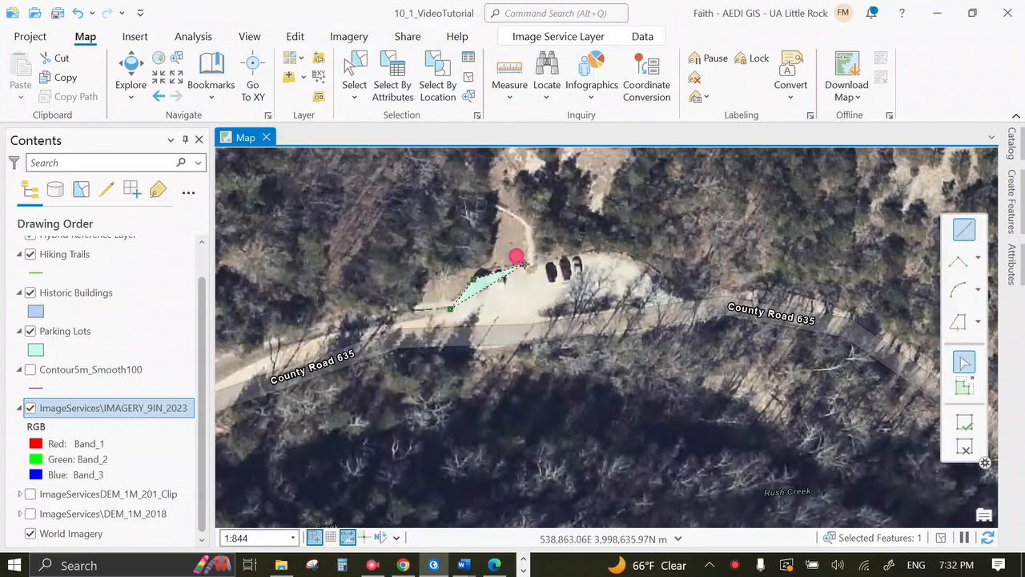
pyautogui.click(589, 253)
pyautogui.click(645, 270)
pyautogui.click(691, 301)
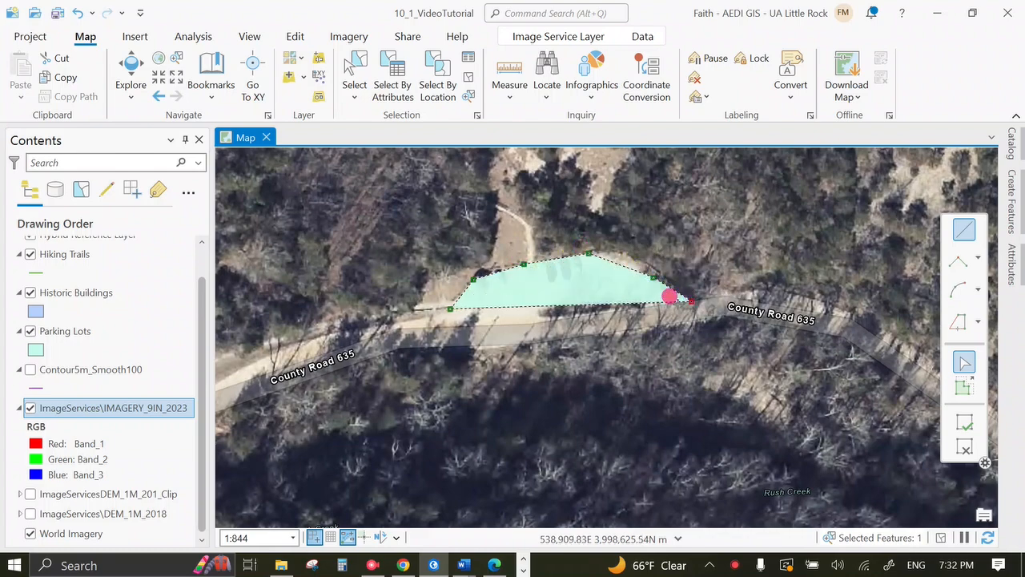
pyautogui.click(531, 322)
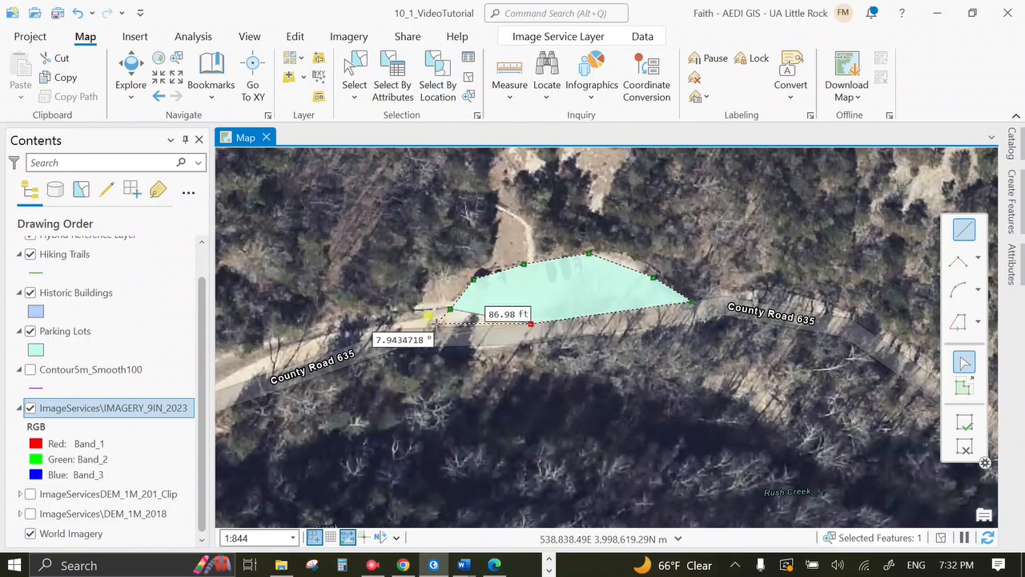
pyautogui.doubleClick(436, 324)
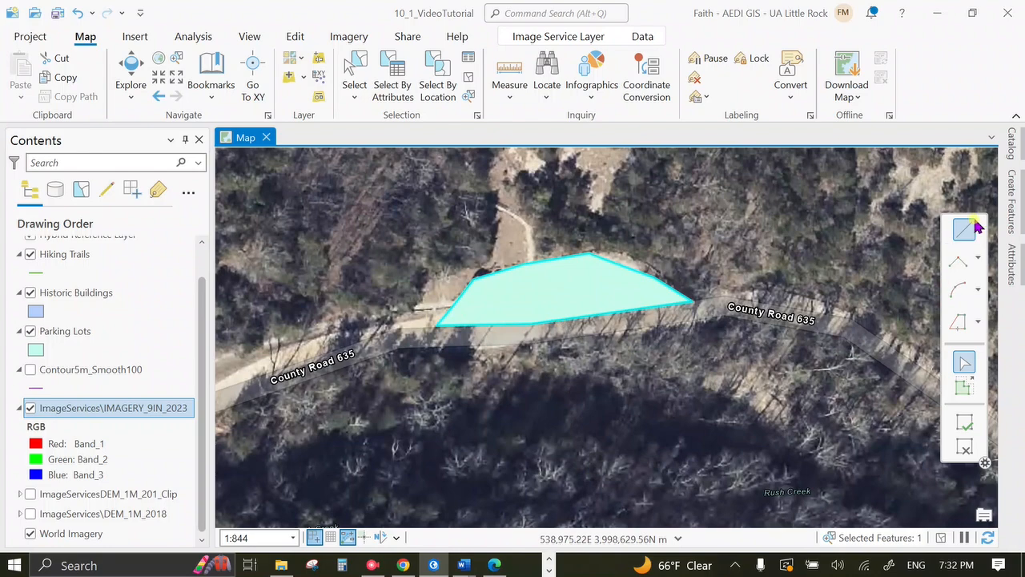
# Edit the new lot's vertices, converting its upper northeast edge segment to a circular arc that bows outward along the gravel edge
pyautogui.click(295, 46)
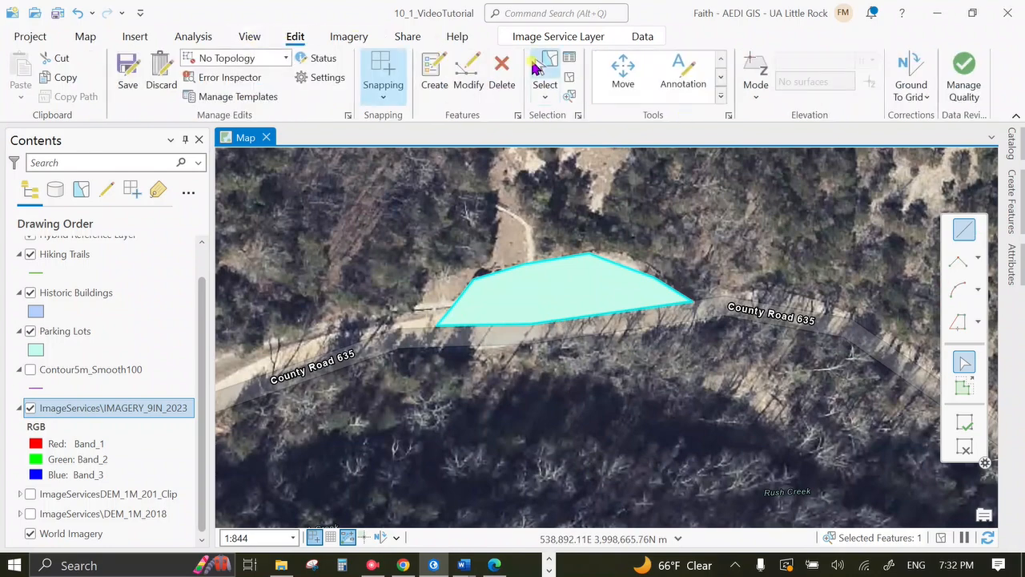
pyautogui.click(470, 80)
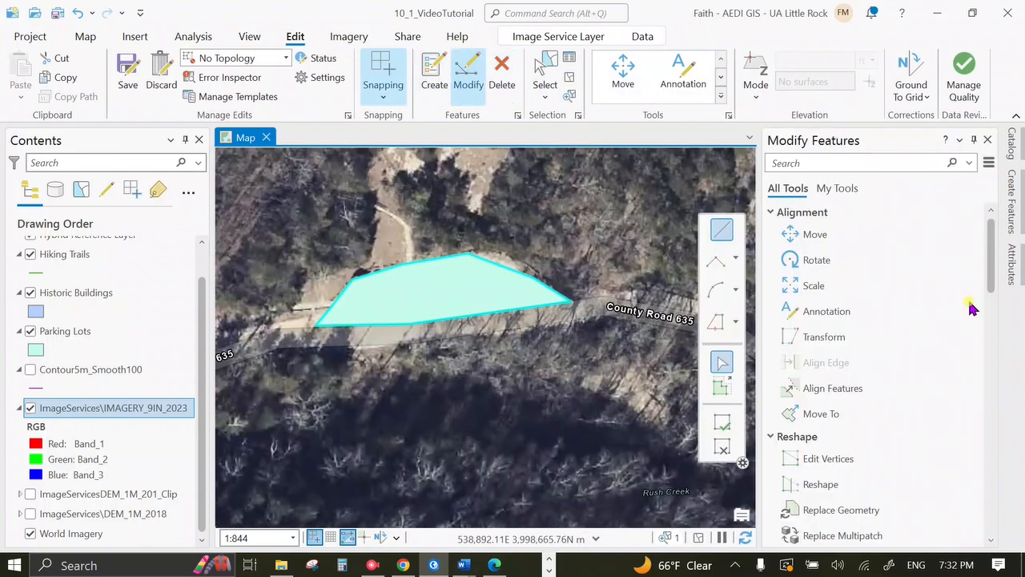
pyautogui.scroll(-1, 888, 384)
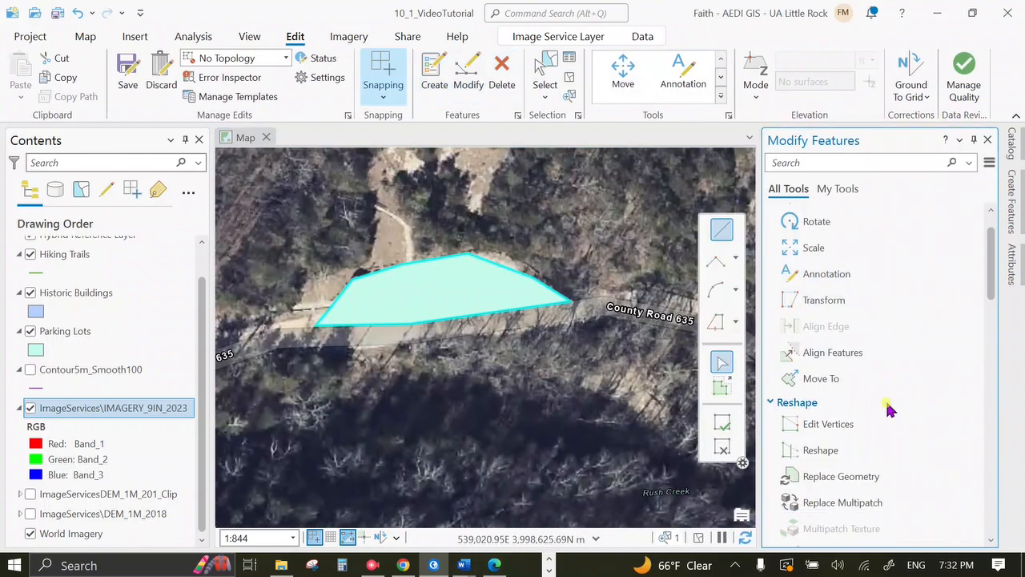
pyautogui.click(849, 429)
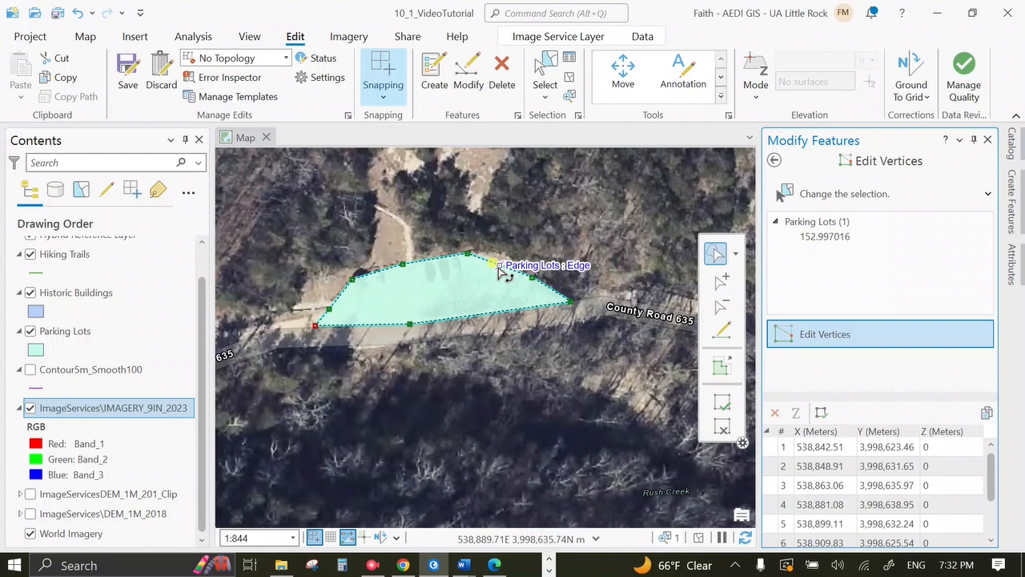
pyautogui.rightClick(500, 271)
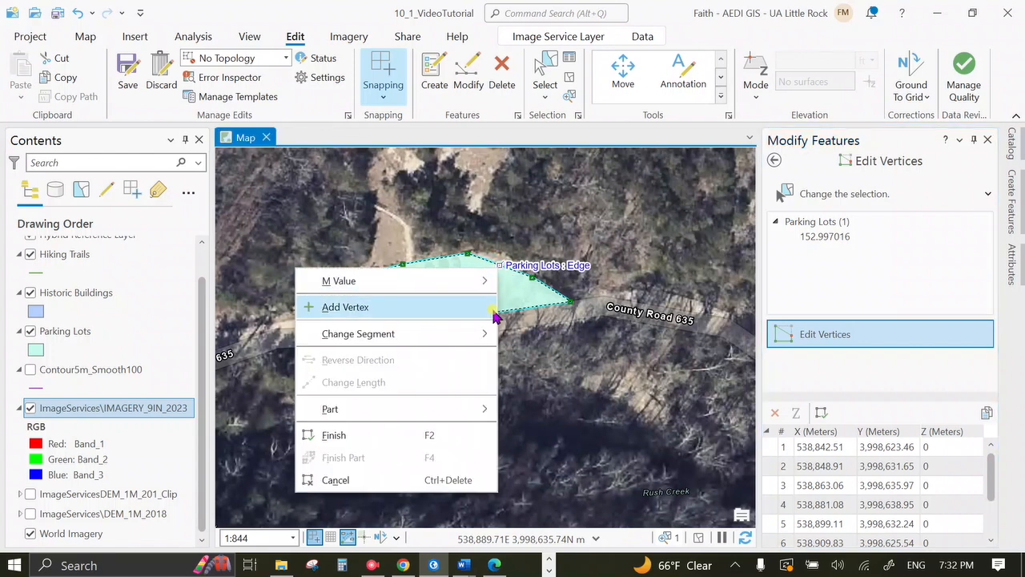
pyautogui.click(372, 340)
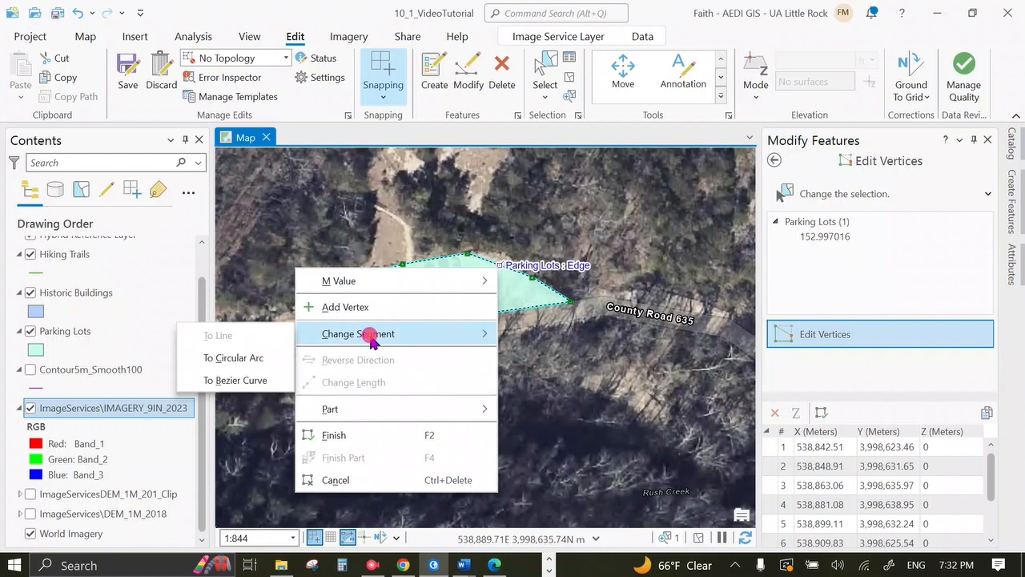
pyautogui.click(230, 358)
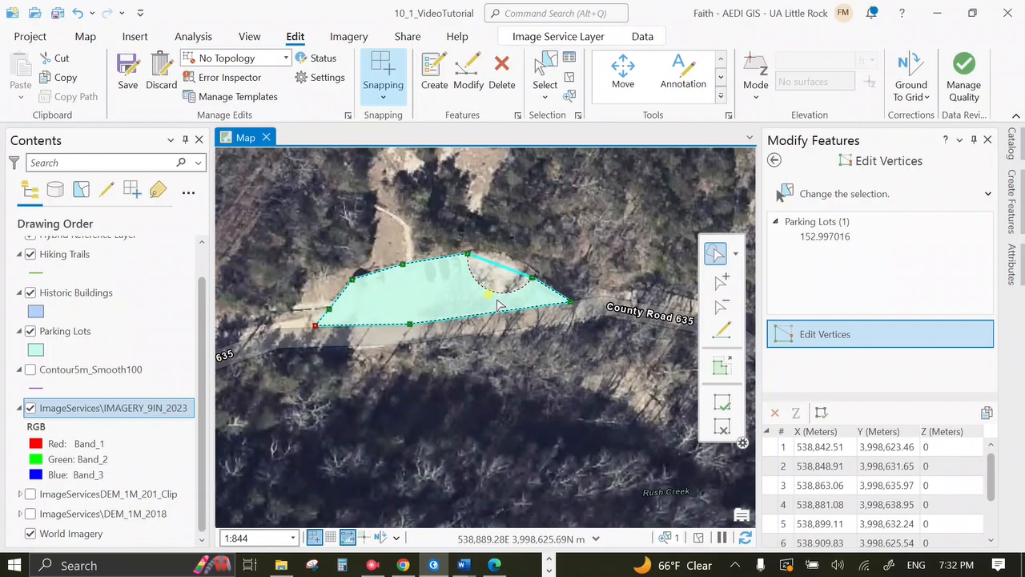
pyautogui.scroll(-5, 494, 298)
pyautogui.scroll(7, 494, 298)
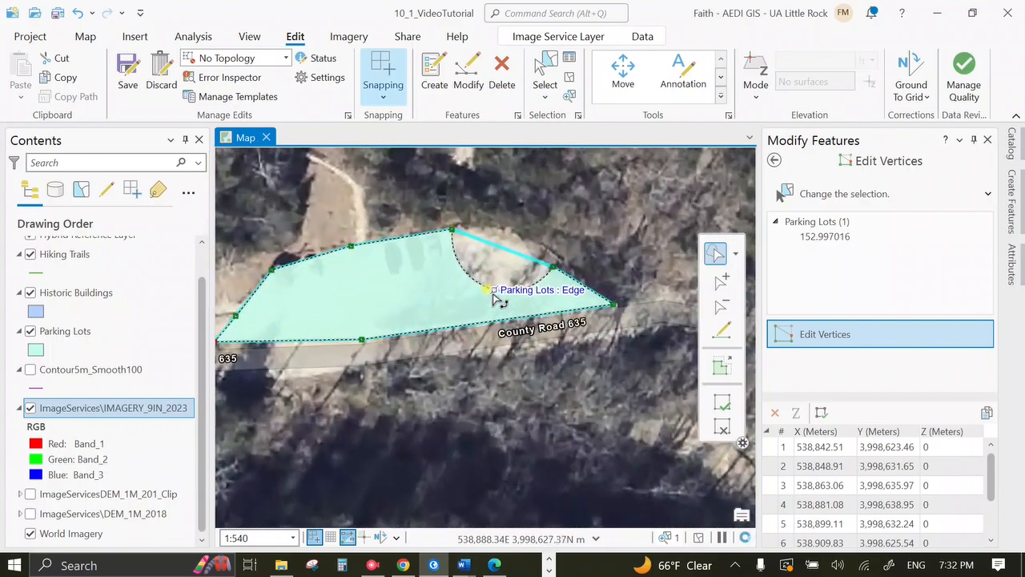
pyautogui.moveTo(495, 298)
pyautogui.mouseDown()
pyautogui.moveTo(529, 243)
pyautogui.moveTo(518, 240)
pyautogui.mouseUp()
# Convert the lot's easternmost edge segment to a slightly inward circular arc, finish the vertex edit and save the edits
pyautogui.rightClick(570, 281)
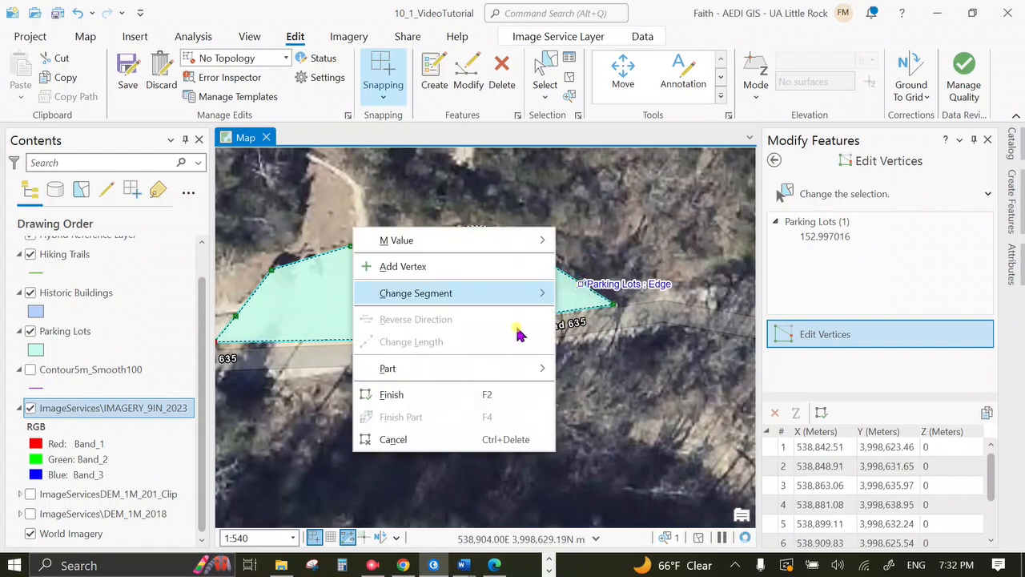
pyautogui.moveTo(494, 295)
pyautogui.click(316, 317)
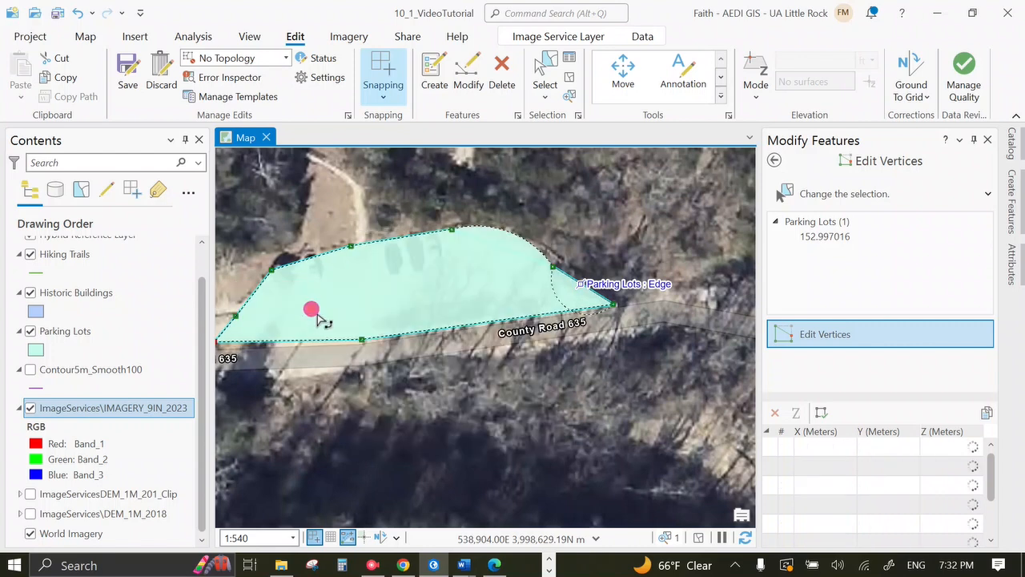
pyautogui.click(558, 296)
pyautogui.moveTo(564, 302); pyautogui.dragTo(574, 284)
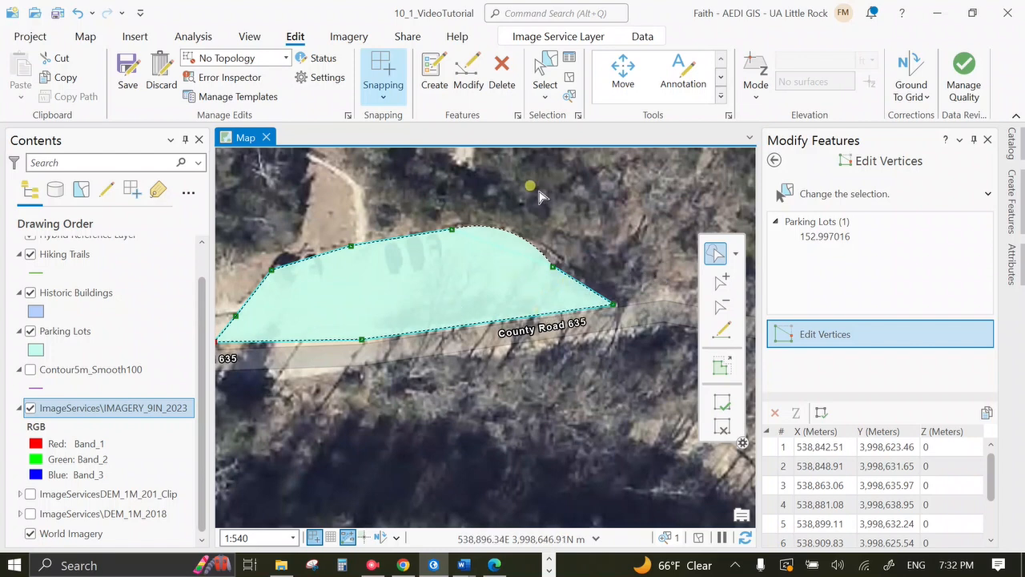
pyautogui.click(570, 275)
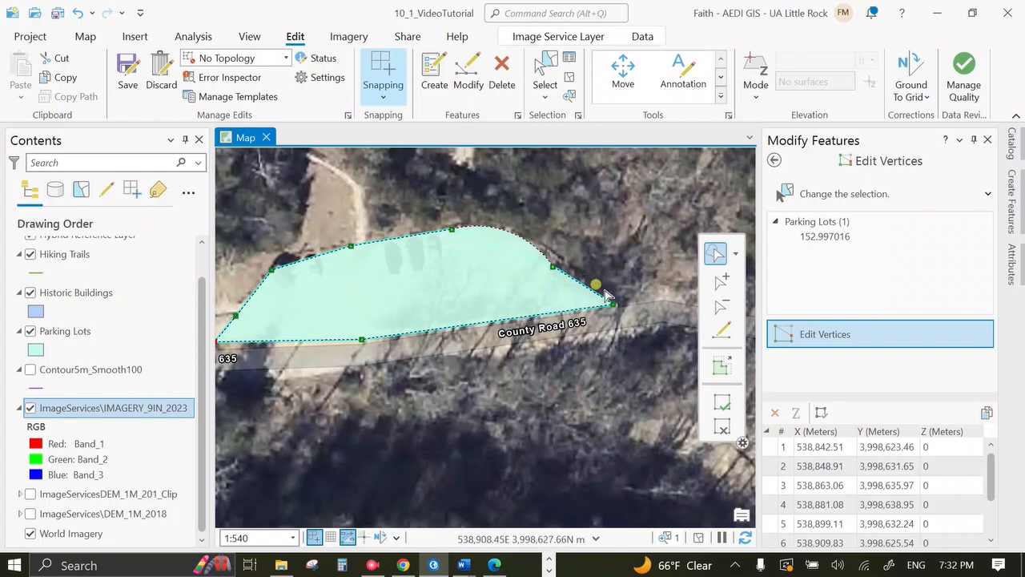
pyautogui.click(572, 284)
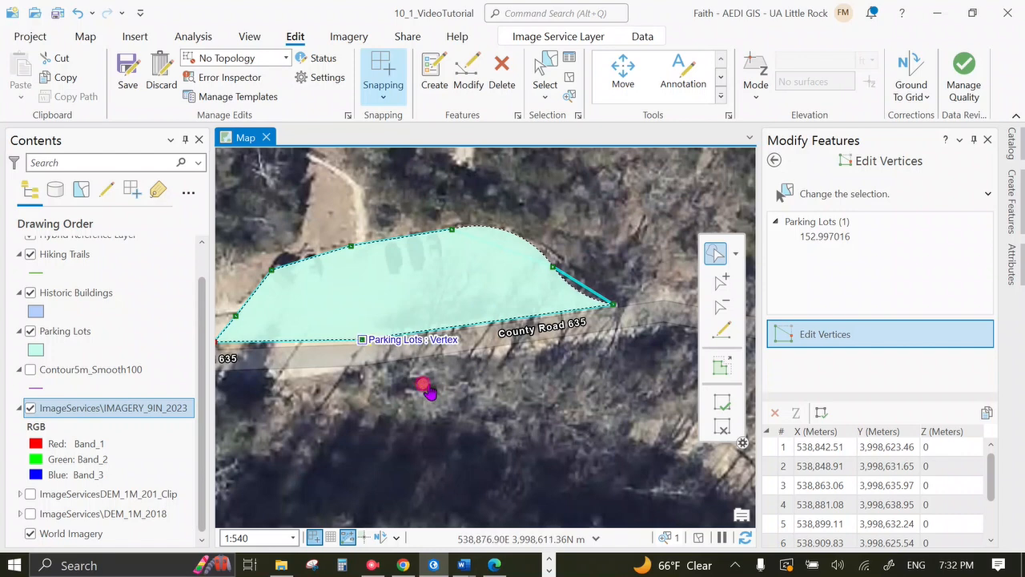
pyautogui.moveTo(422, 385); pyautogui.dragTo(500, 383)
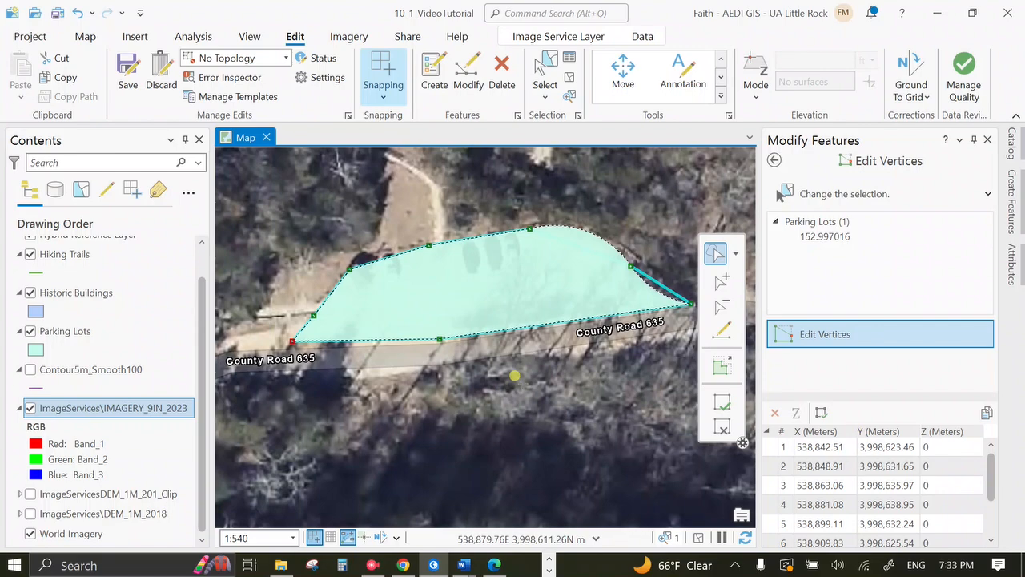
pyautogui.click(721, 403)
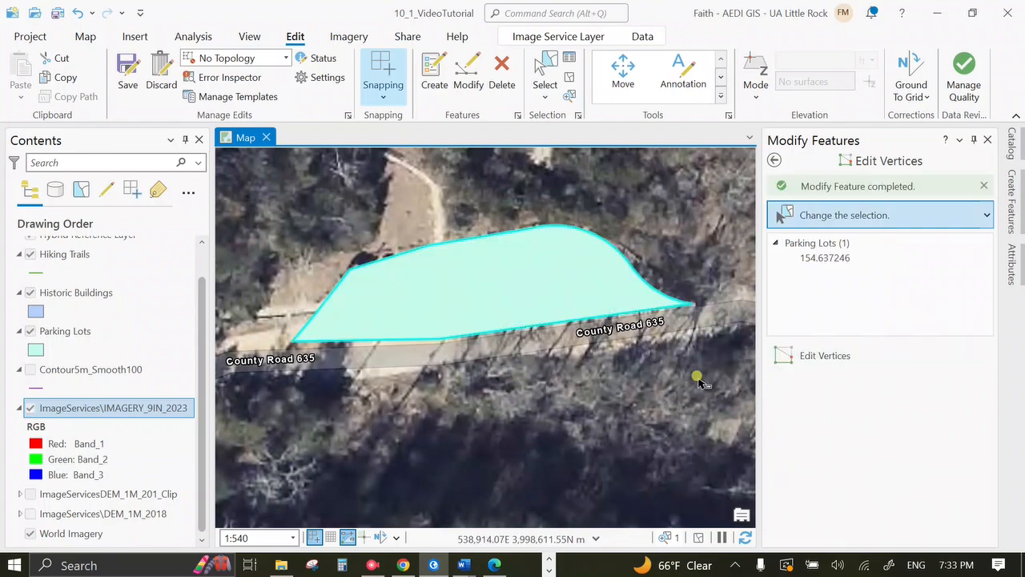
pyautogui.scroll(-5, 654, 335)
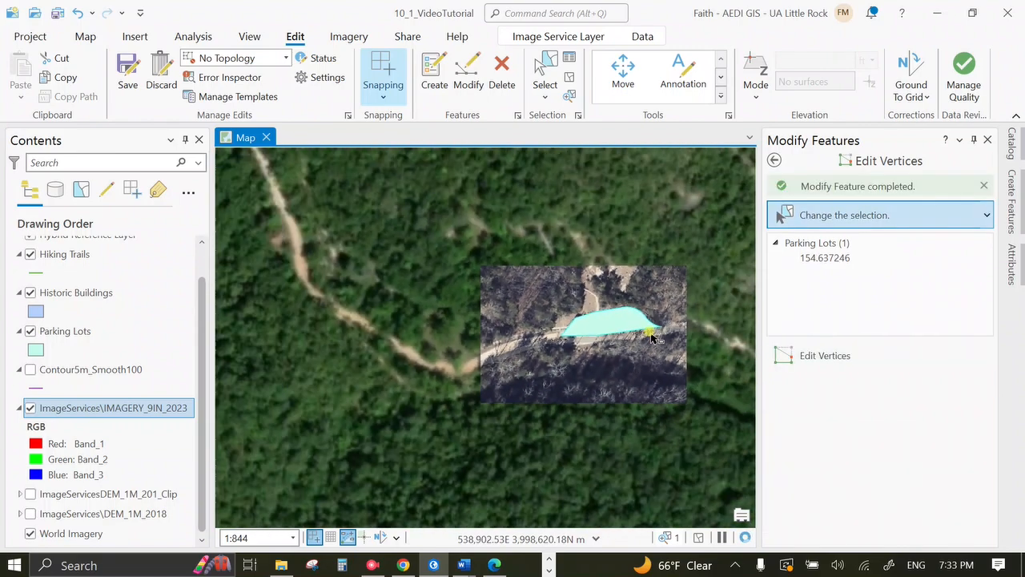
pyautogui.click(128, 73)
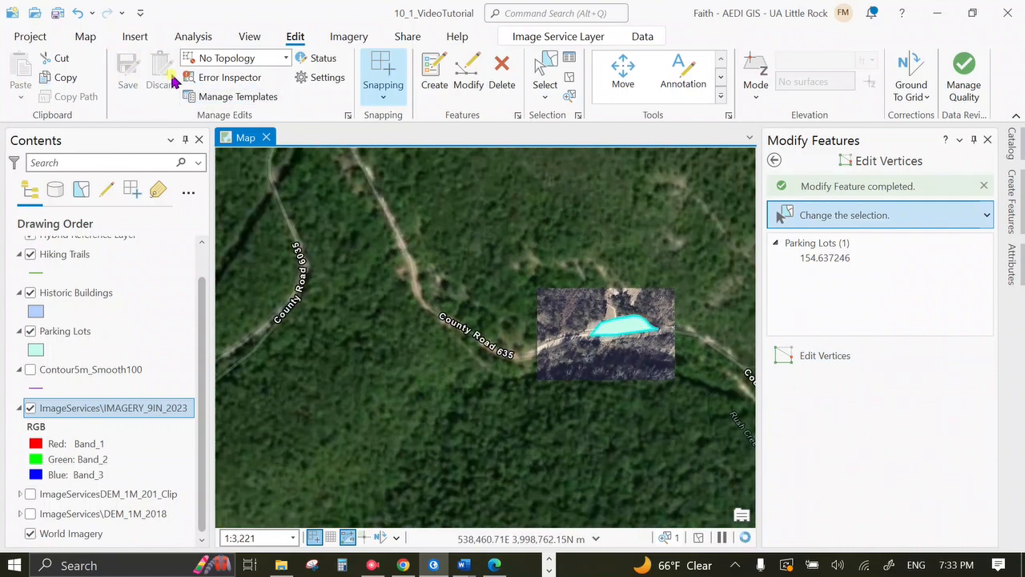
# Examine the digitized parking lots along County Road 635 down to the Buffalo River and close the feature modification tools
pyautogui.click(84, 39)
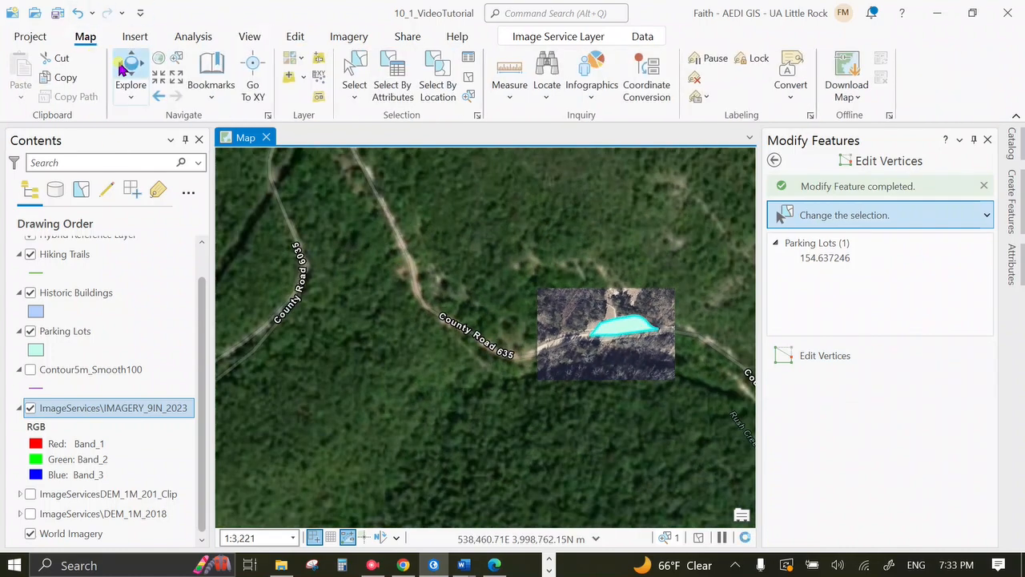
pyautogui.moveTo(712, 408); pyautogui.dragTo(443, 280)
pyautogui.scroll(-4, 442, 277)
pyautogui.moveTo(506, 368); pyautogui.dragTo(311, 234)
pyautogui.moveTo(565, 351); pyautogui.dragTo(293, 310)
pyautogui.scroll(4, 530, 325)
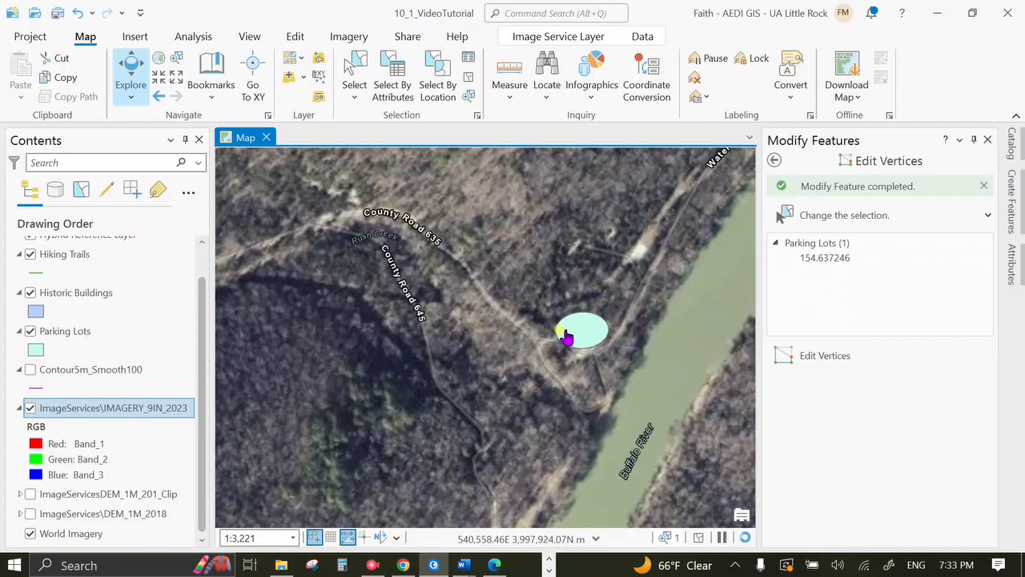
pyautogui.scroll(-6, 565, 335)
pyautogui.moveTo(481, 326); pyautogui.dragTo(589, 387)
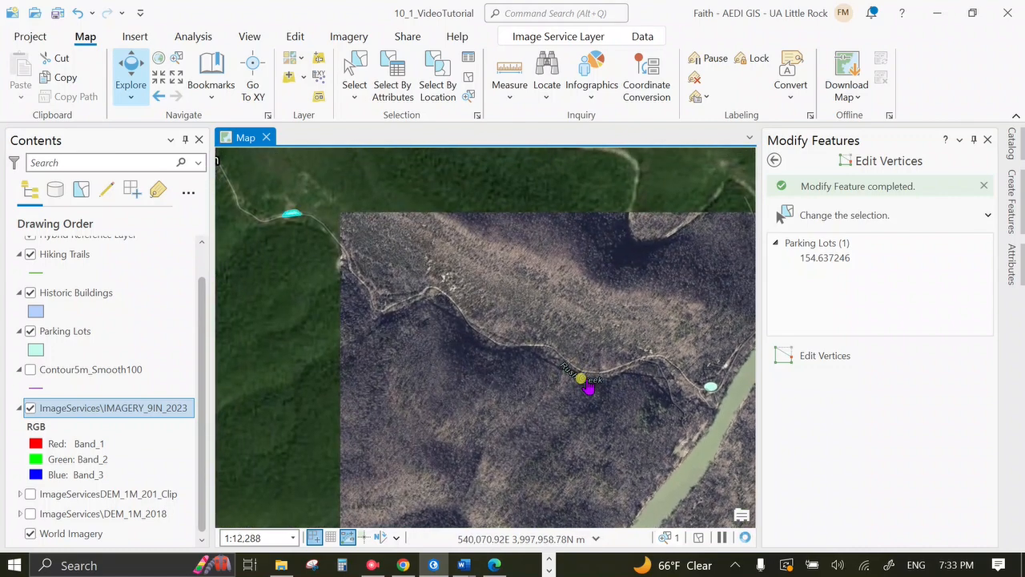
pyautogui.click(988, 139)
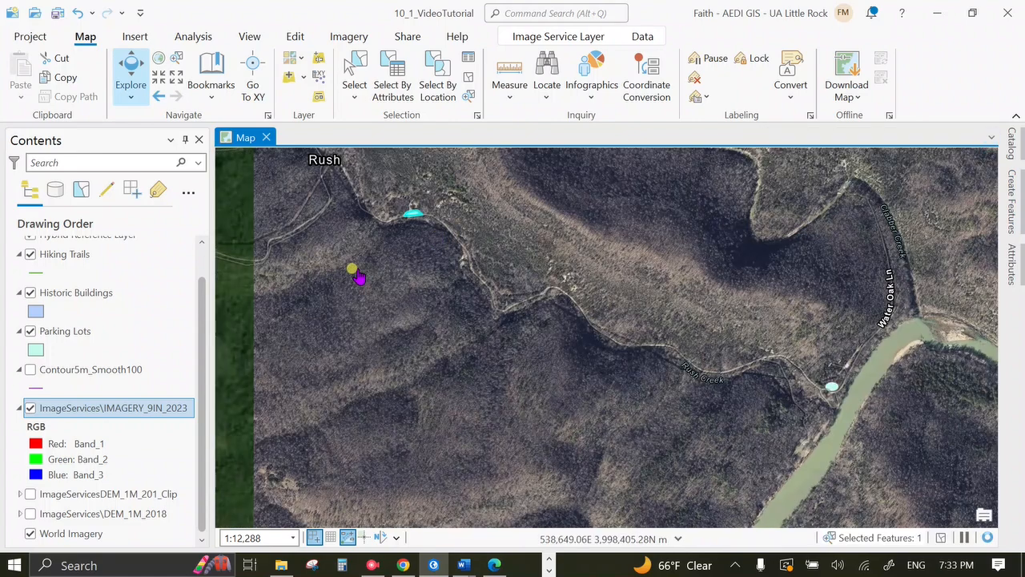
# Examine the 2023 imagery along County Road 635 between Rush and the digitized parking lot for historic buildings
pyautogui.moveTo(365, 263); pyautogui.dragTo(463, 388)
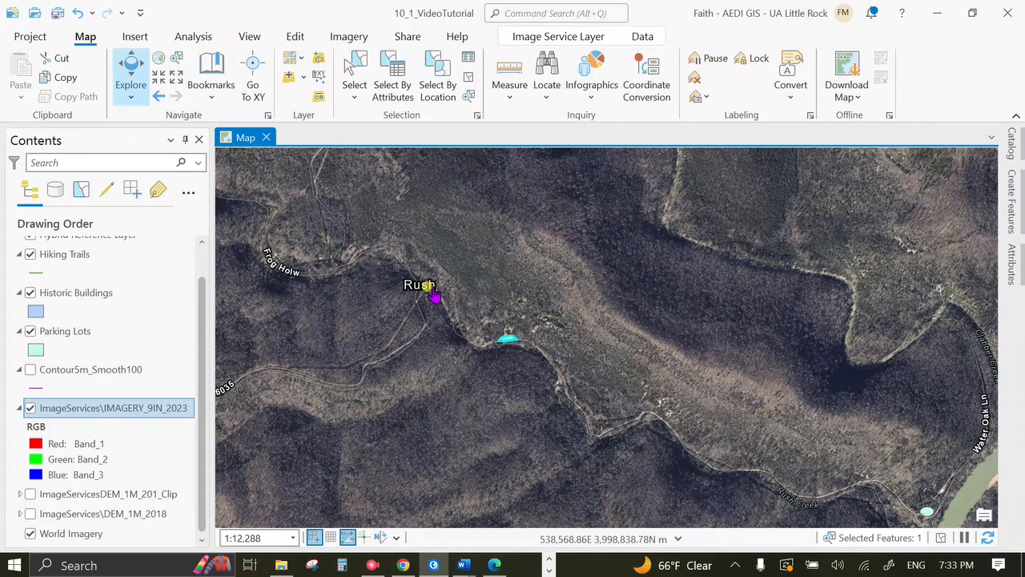
pyautogui.scroll(2, 432, 295)
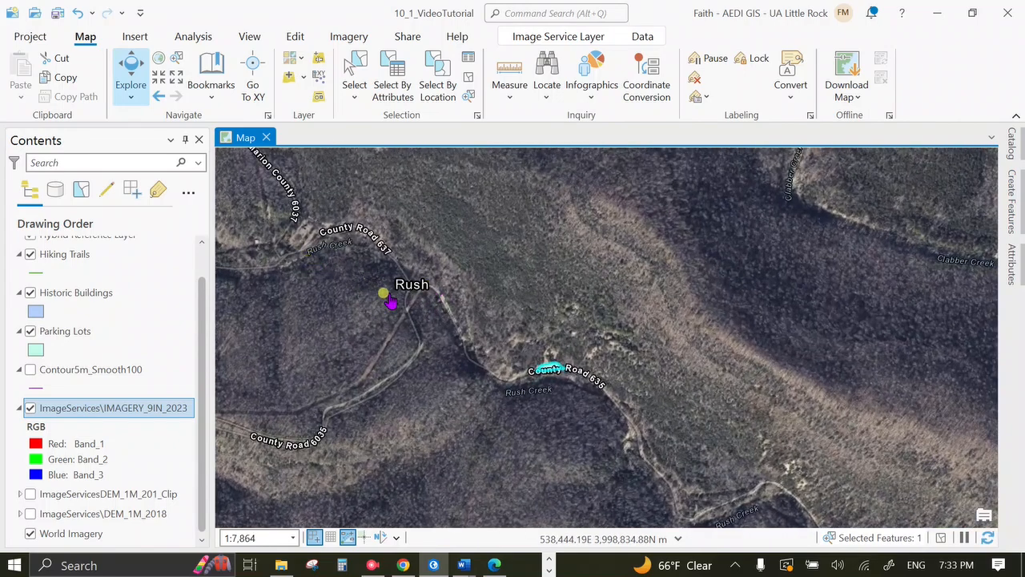
pyautogui.scroll(2, 453, 338)
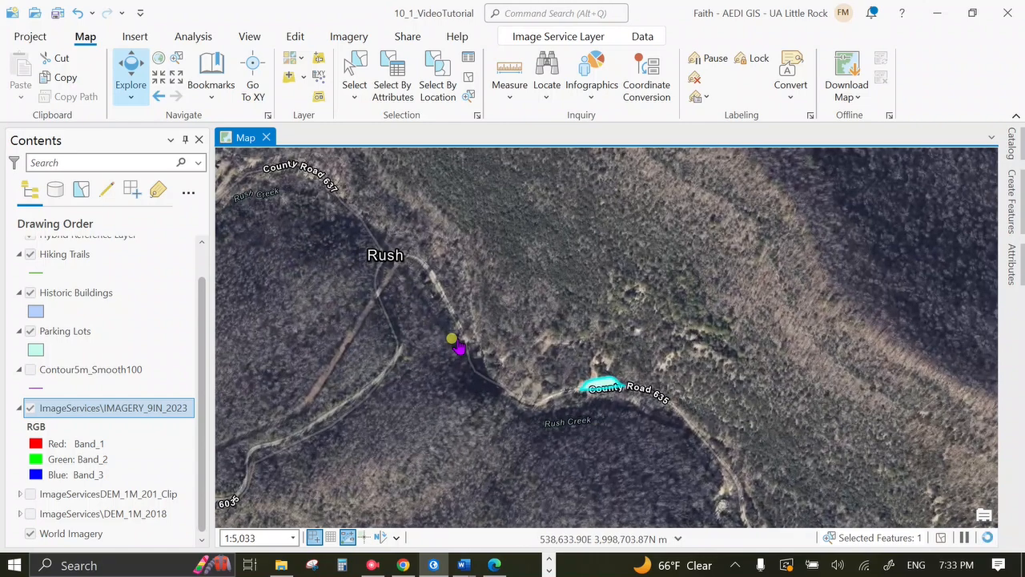
pyautogui.scroll(2, 428, 302)
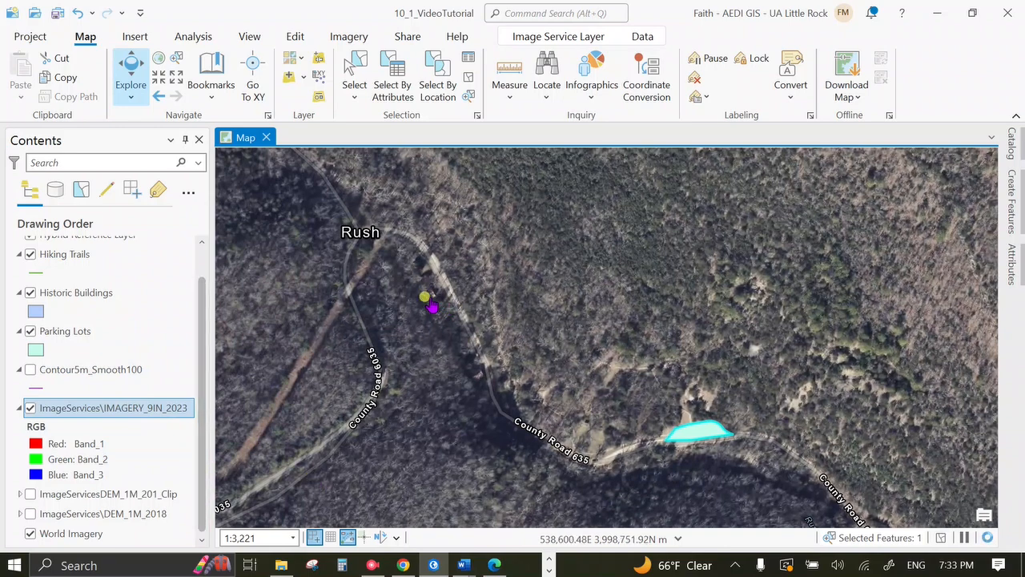
pyautogui.scroll(2, 421, 276)
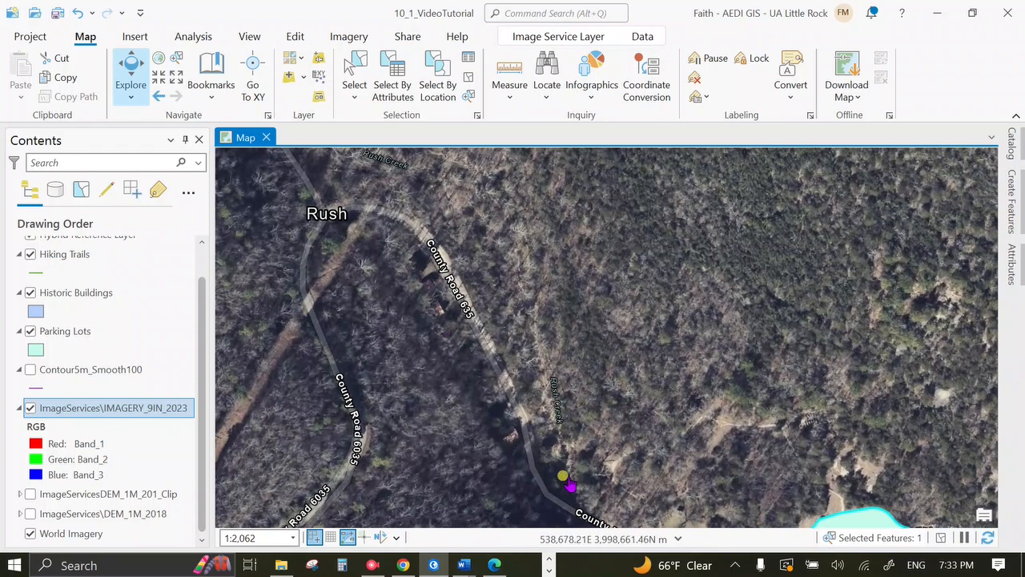
pyautogui.moveTo(649, 452); pyautogui.dragTo(606, 386)
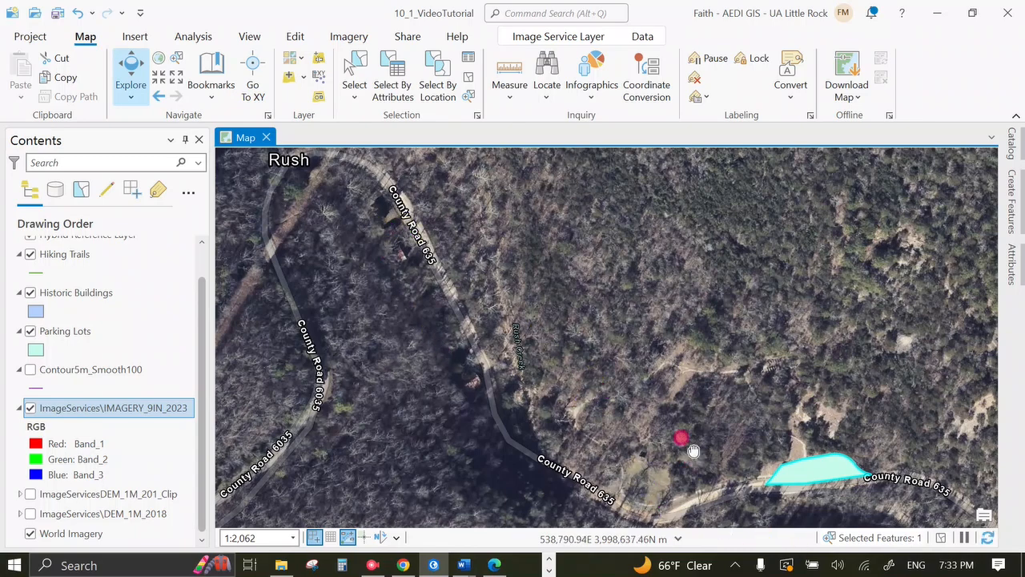
# Hide the IMAGERY_9IN_2023 layer and change the basemap to Streets
pyautogui.moveTo(680, 435); pyautogui.dragTo(653, 377)
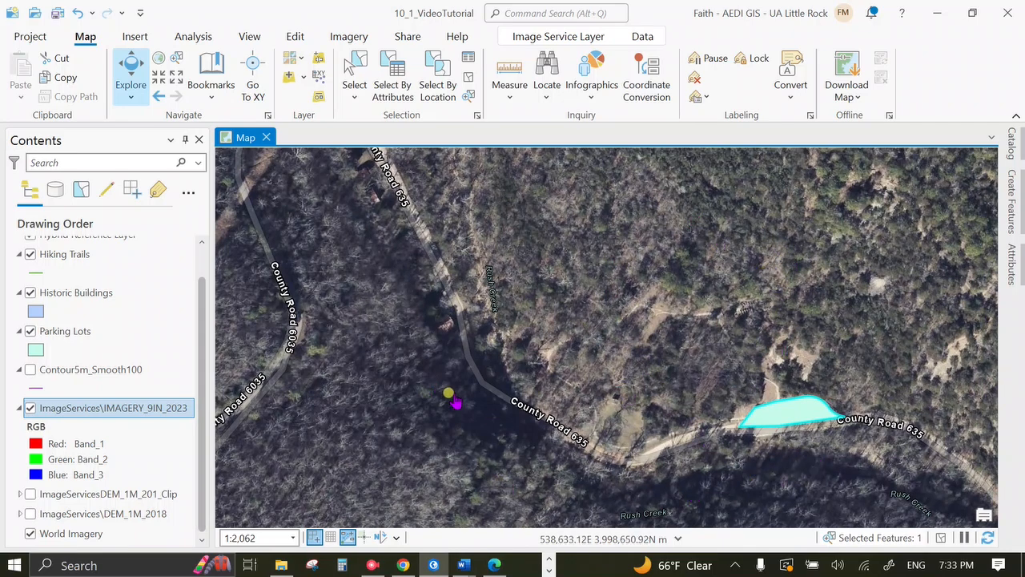
pyautogui.moveTo(454, 402); pyautogui.dragTo(531, 461)
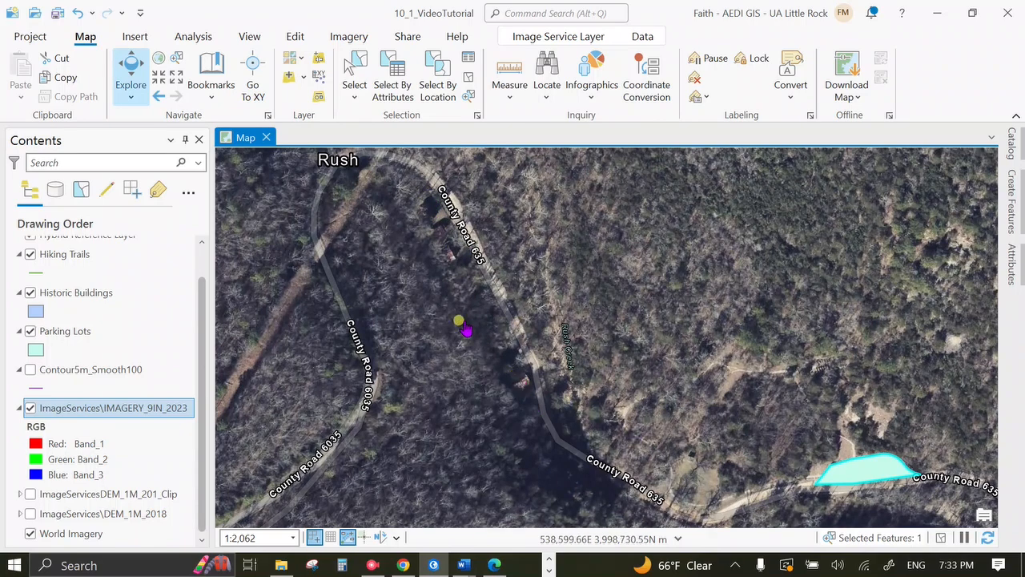
pyautogui.click(30, 409)
pyautogui.click(293, 60)
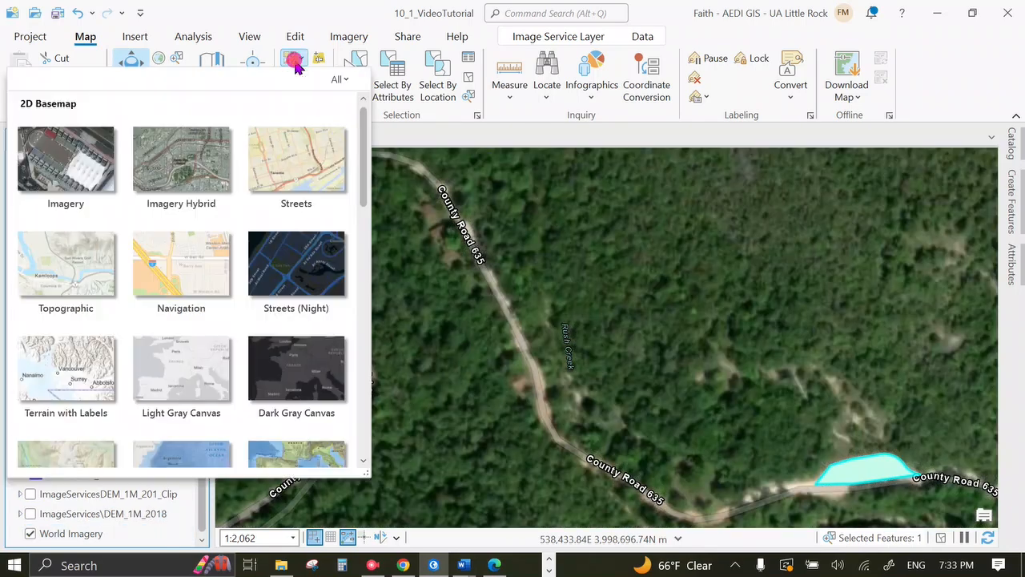
pyautogui.click(314, 181)
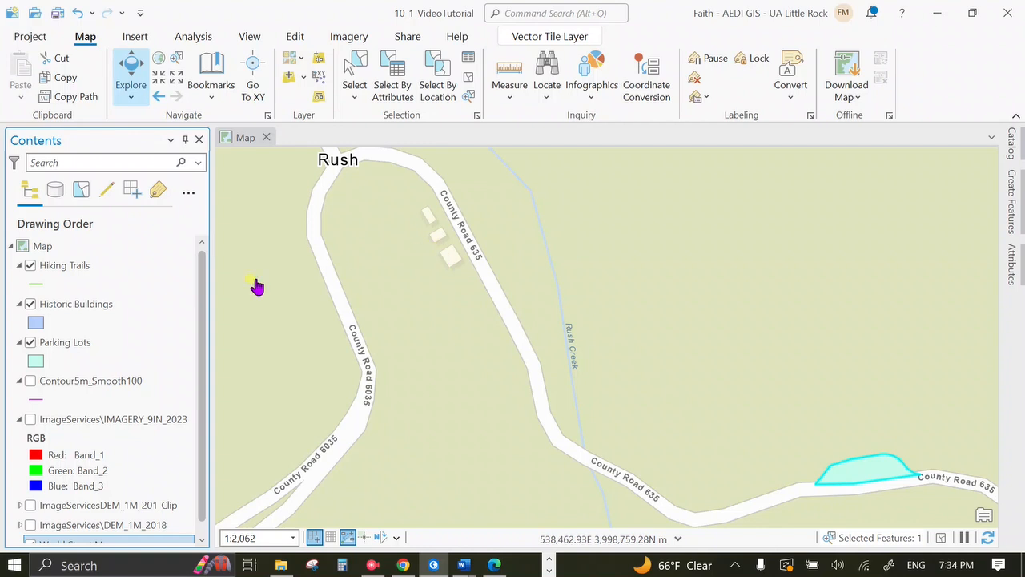
# Clear the selection and digitize the southernmost building along County Road 635 near Rush as a Historic Buildings rectangle matching its basemap footprint
pyautogui.click(468, 78)
pyautogui.scroll(5, 449, 270)
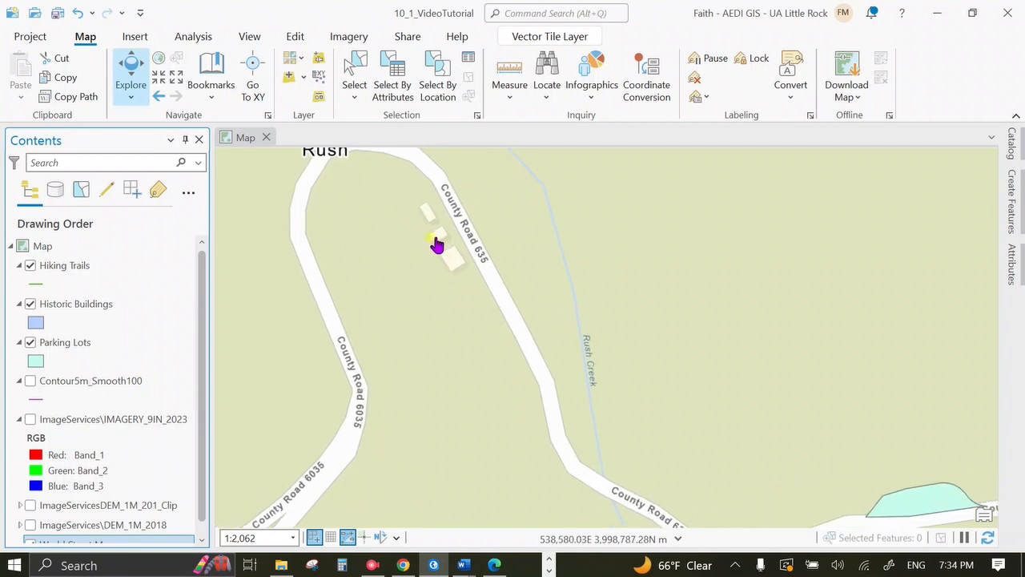
pyautogui.moveTo(472, 312); pyautogui.dragTo(506, 345)
pyautogui.scroll(-1, 505, 345)
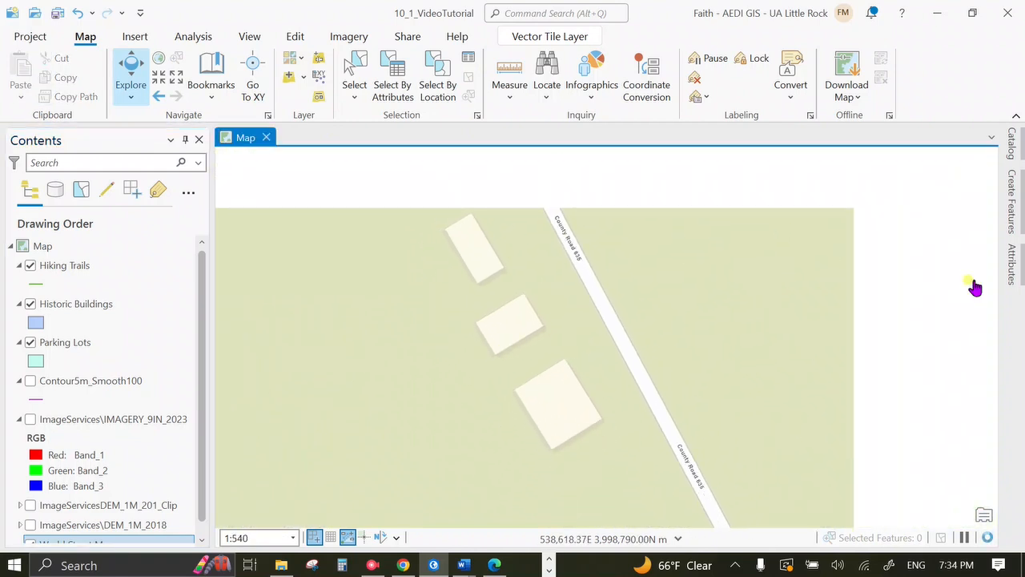
pyautogui.click(1012, 202)
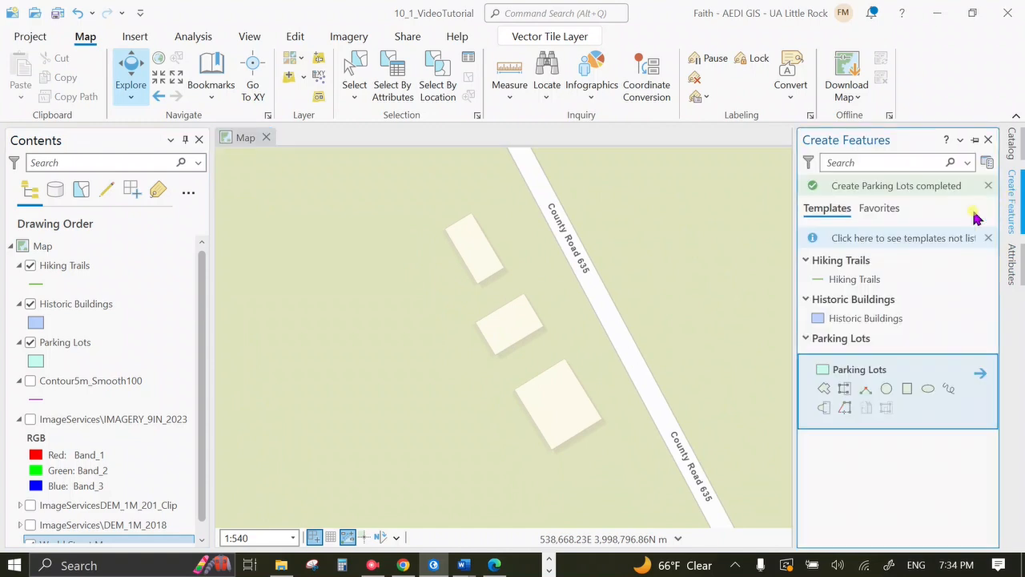
pyautogui.click(869, 318)
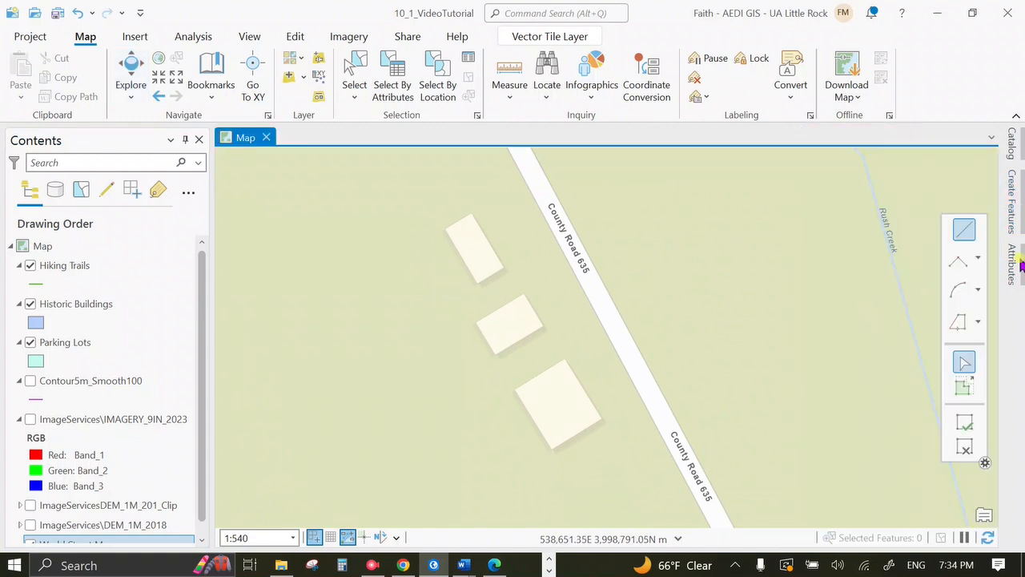
pyautogui.click(1012, 208)
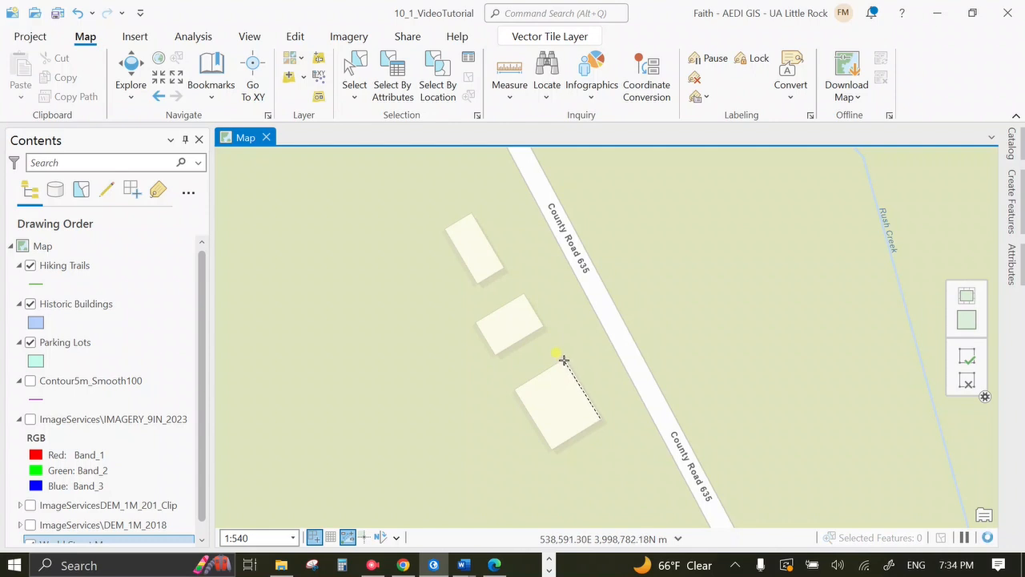
pyautogui.click(516, 388)
# Digitize the middle and northernmost building footprints beside County Road 635 as Historic Buildings rectangles and save the edits
pyautogui.scroll(2, 493, 325)
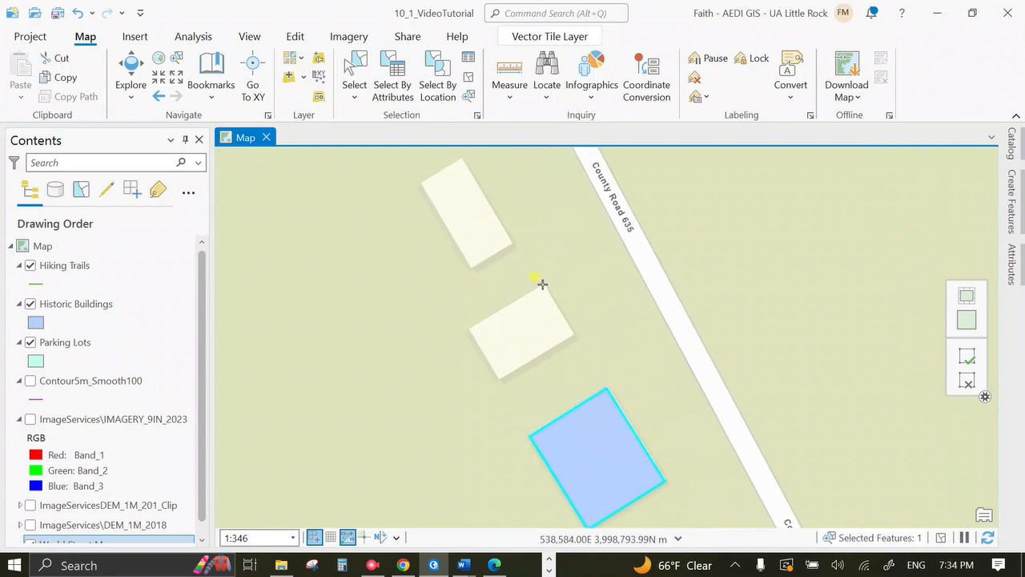
pyautogui.click(472, 327)
pyautogui.click(499, 380)
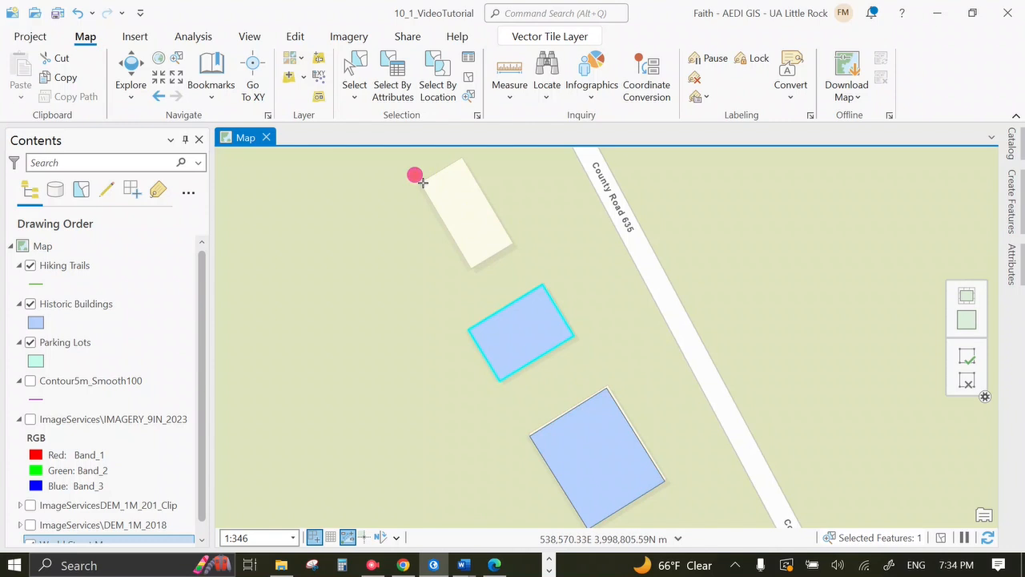
pyautogui.click(471, 266)
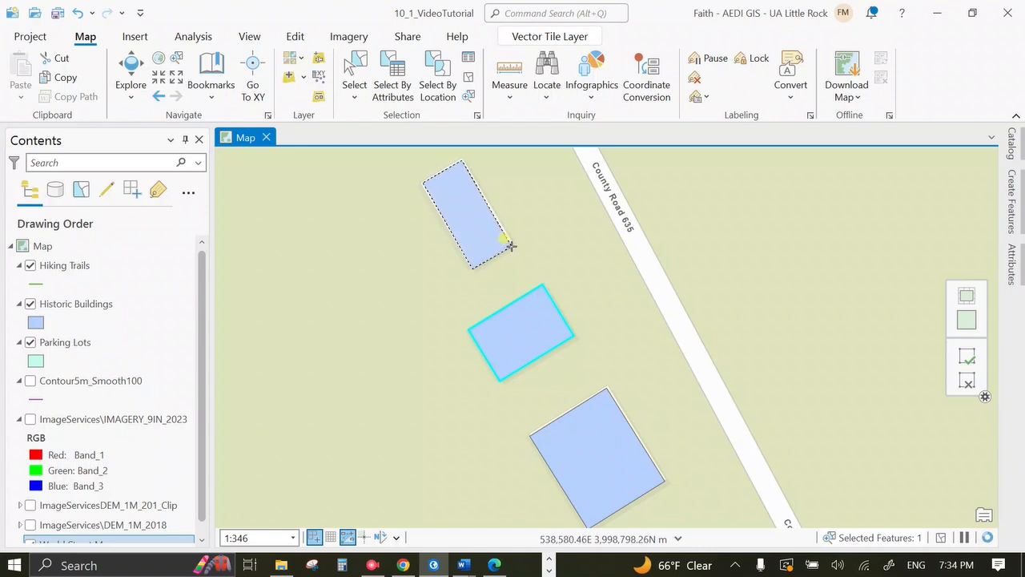
pyautogui.click(510, 241)
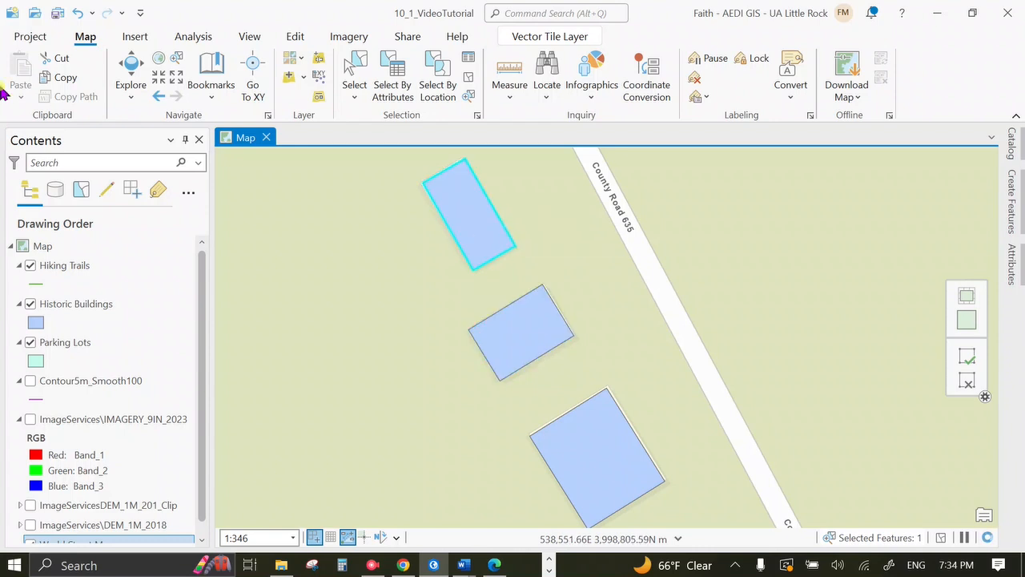
pyautogui.click(293, 37)
pyautogui.click(128, 72)
# Change the basemap to USGS National Map for the area around Rush and the digitized parking lot
pyautogui.scroll(5, 561, 431)
pyautogui.scroll(-10, 561, 430)
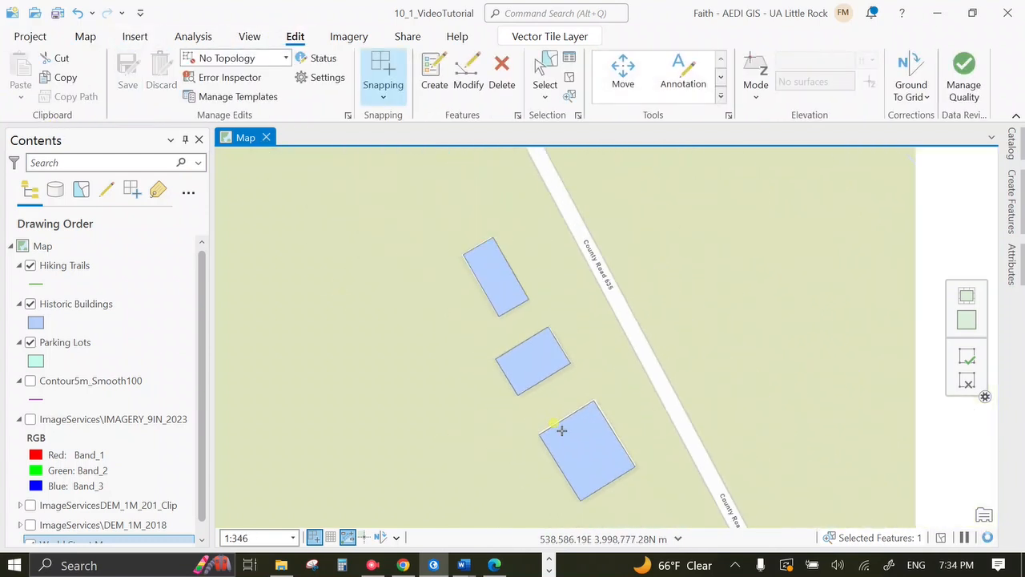
pyautogui.click(86, 40)
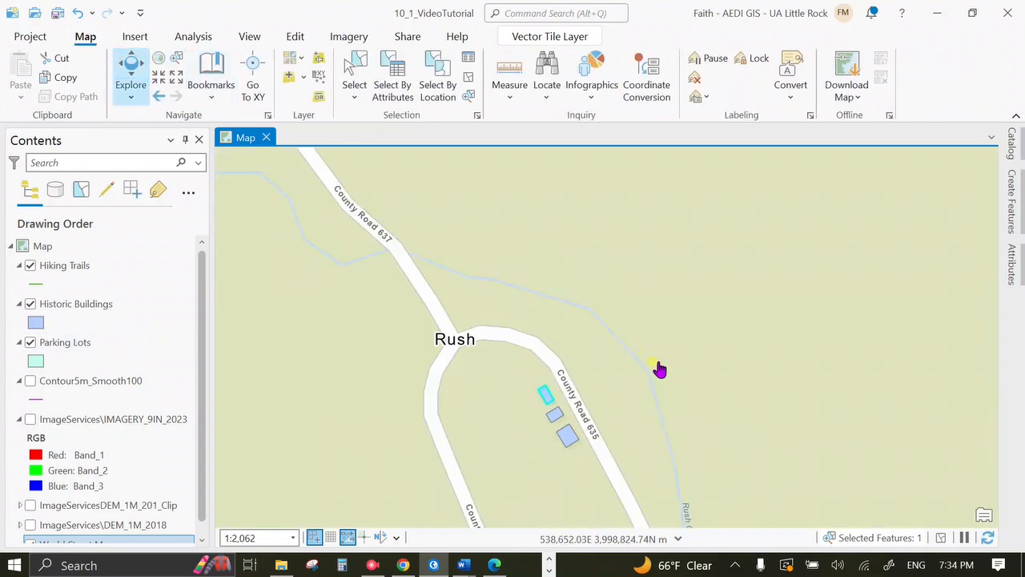
pyautogui.moveTo(658, 362); pyautogui.dragTo(560, 190)
pyautogui.scroll(-2, 675, 350)
pyautogui.moveTo(751, 406); pyautogui.dragTo(582, 377)
pyautogui.scroll(-2, 582, 377)
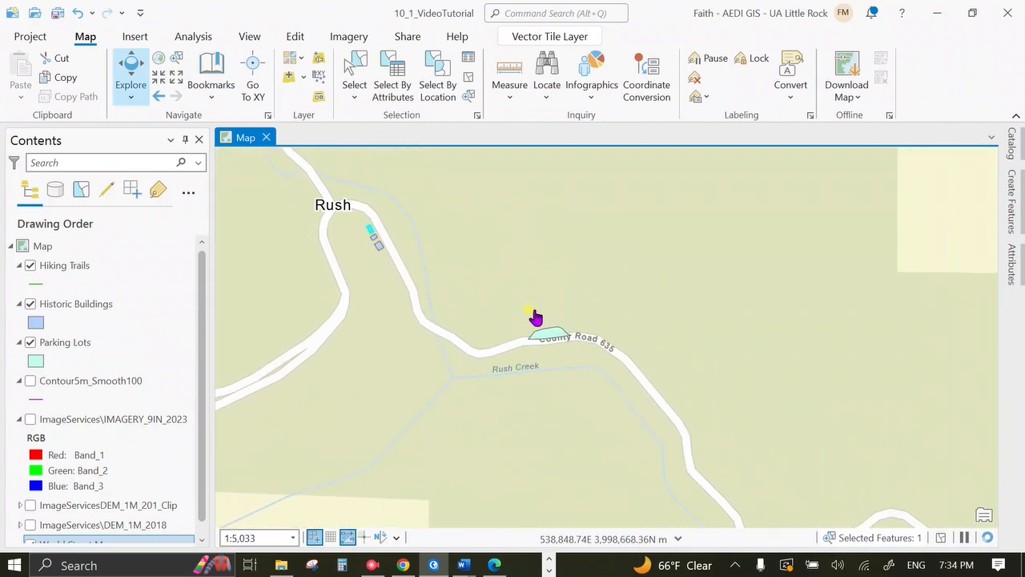
pyautogui.moveTo(570, 299); pyautogui.dragTo(531, 286)
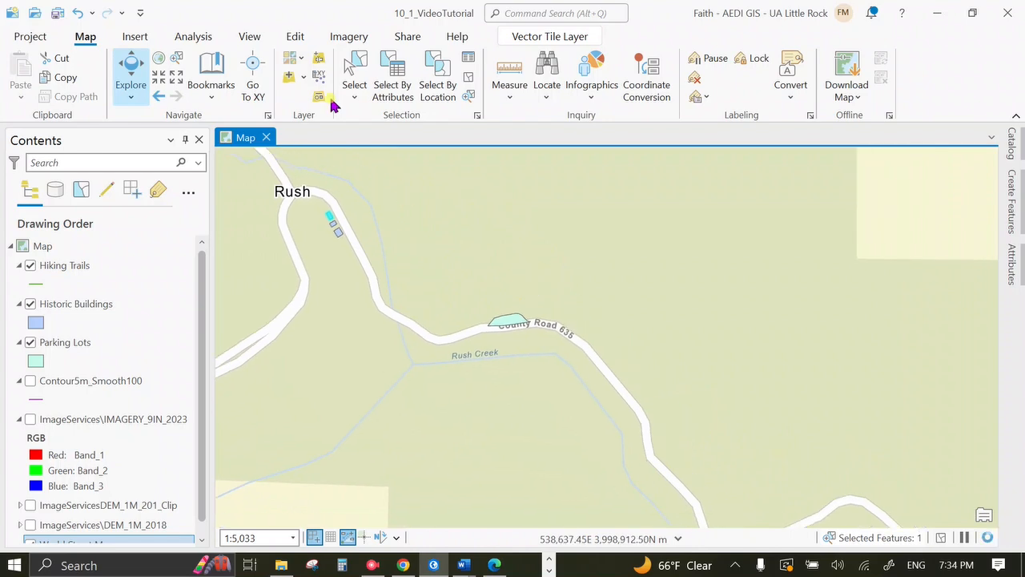
pyautogui.click(301, 68)
pyautogui.scroll(-5, 256, 275)
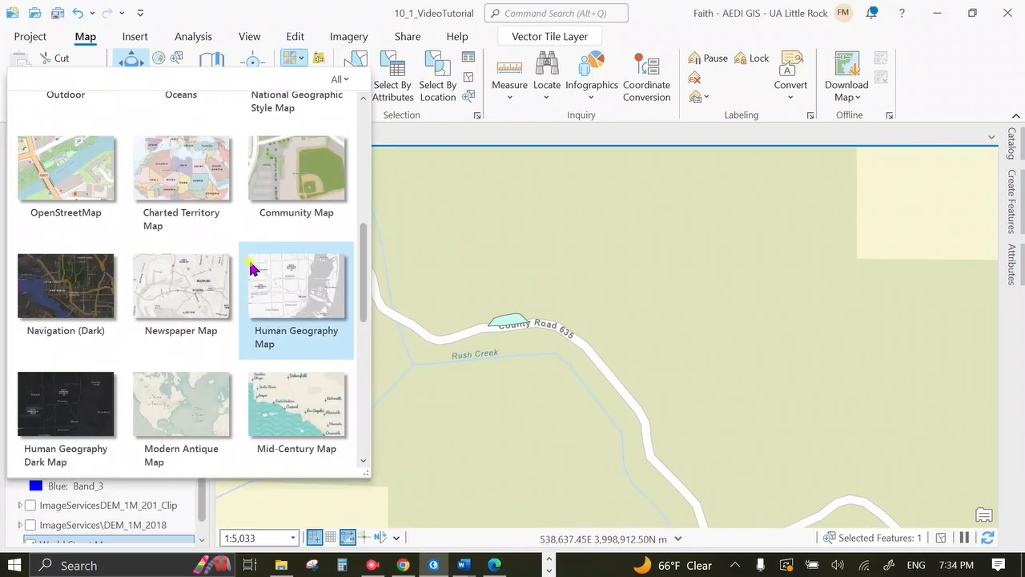
pyautogui.scroll(-5, 251, 269)
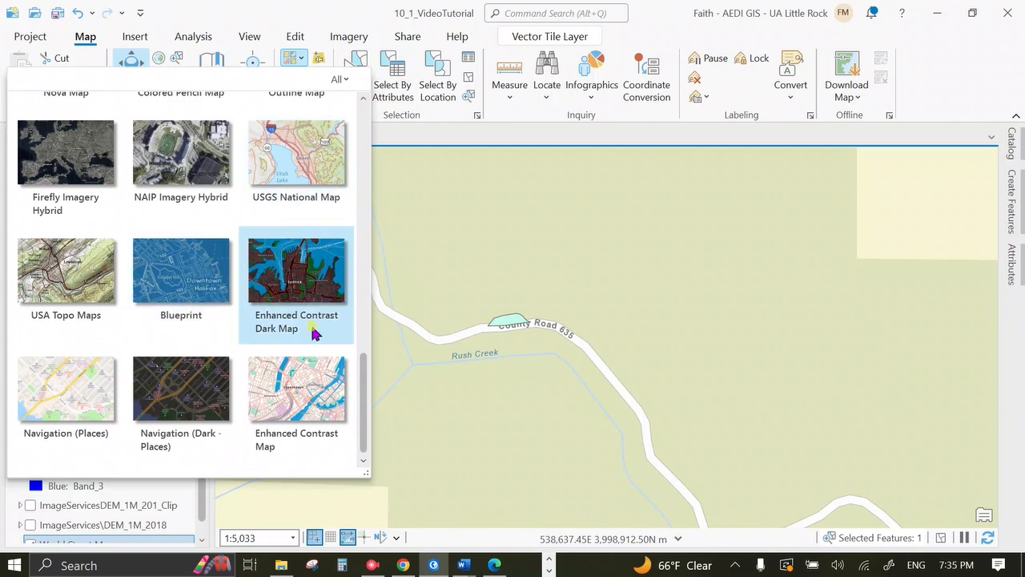
pyautogui.click(313, 162)
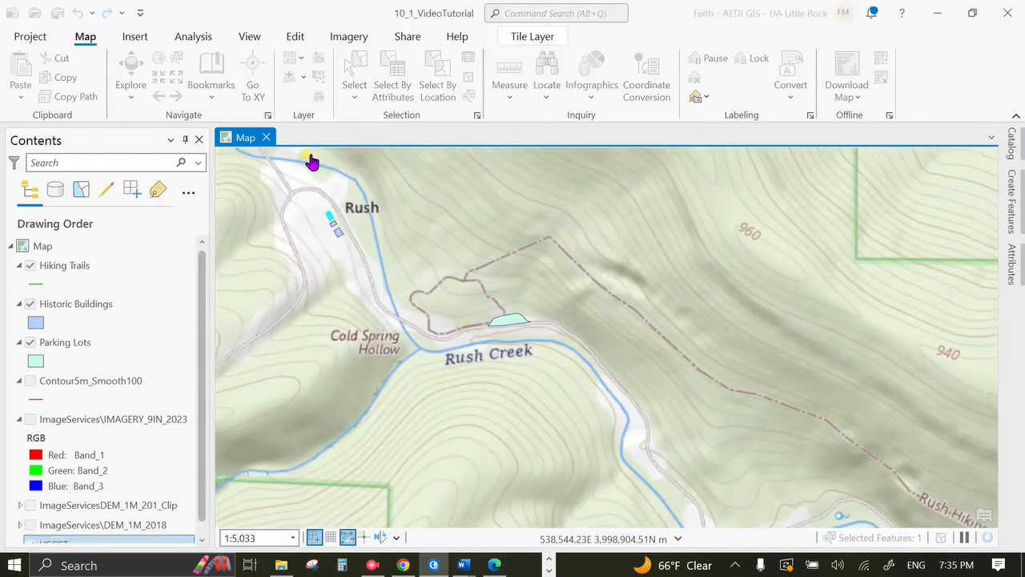
# Examine the course of the Rush Hiking Trail on the basemap, from the loop at the parking lot down to the Buffalo River
pyautogui.moveTo(623, 396); pyautogui.dragTo(509, 335)
pyautogui.scroll(3, 512, 258)
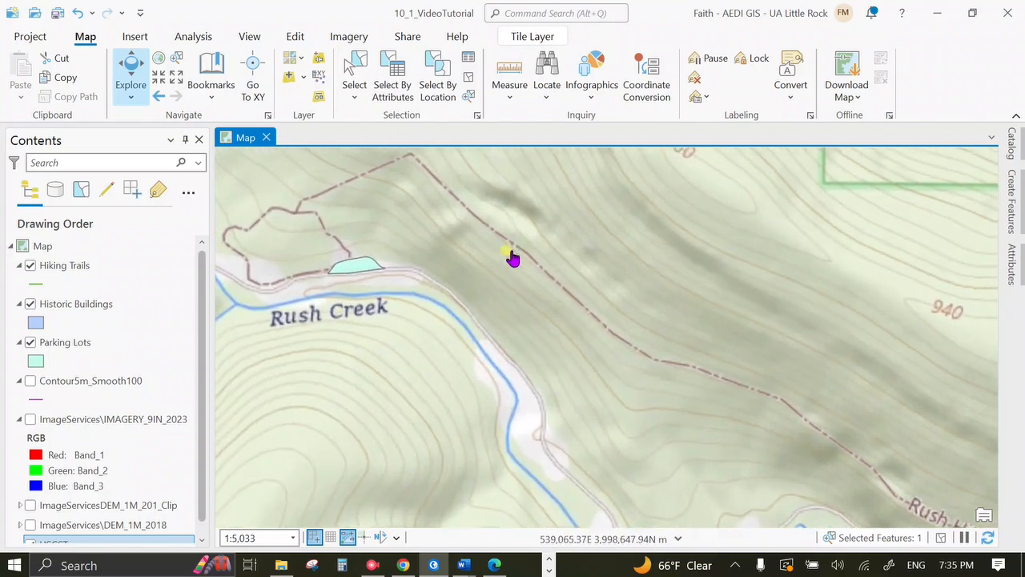
pyautogui.scroll(1, 513, 258)
pyautogui.moveTo(473, 274); pyautogui.dragTo(731, 415)
pyautogui.scroll(-3, 590, 371)
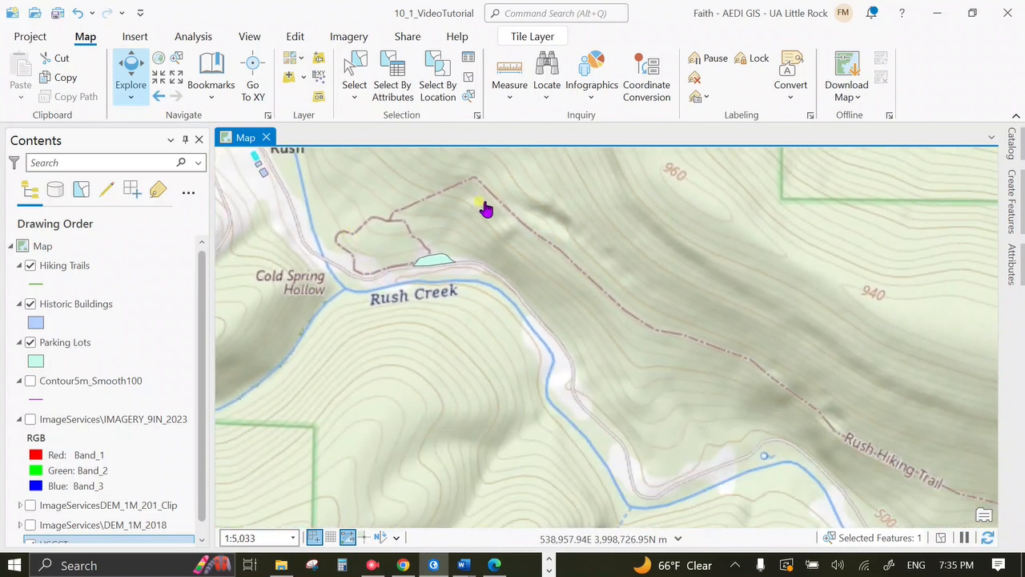
pyautogui.moveTo(696, 396); pyautogui.dragTo(560, 279)
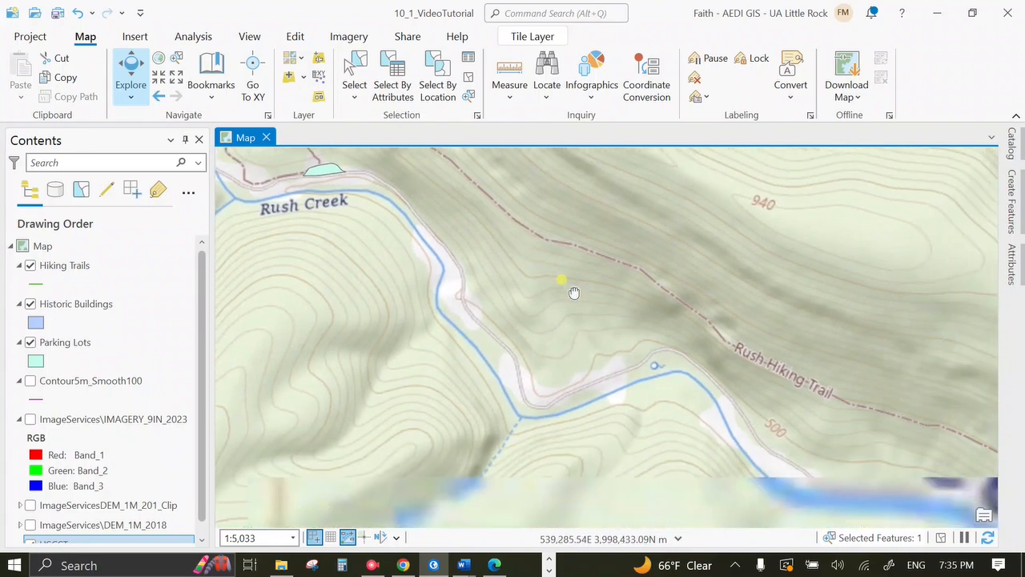
pyautogui.moveTo(835, 327); pyautogui.dragTo(538, 226)
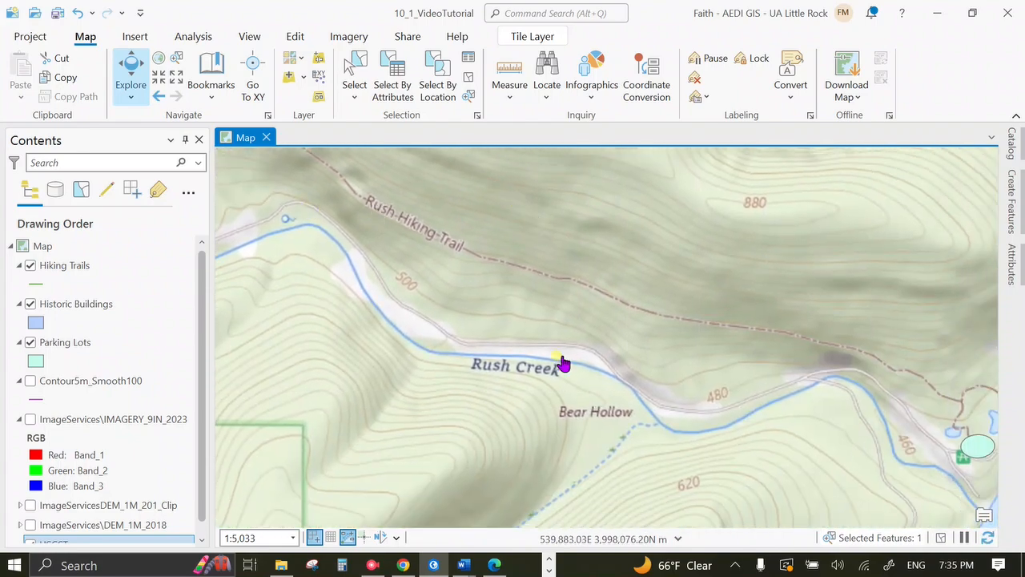
pyautogui.scroll(-3, 564, 363)
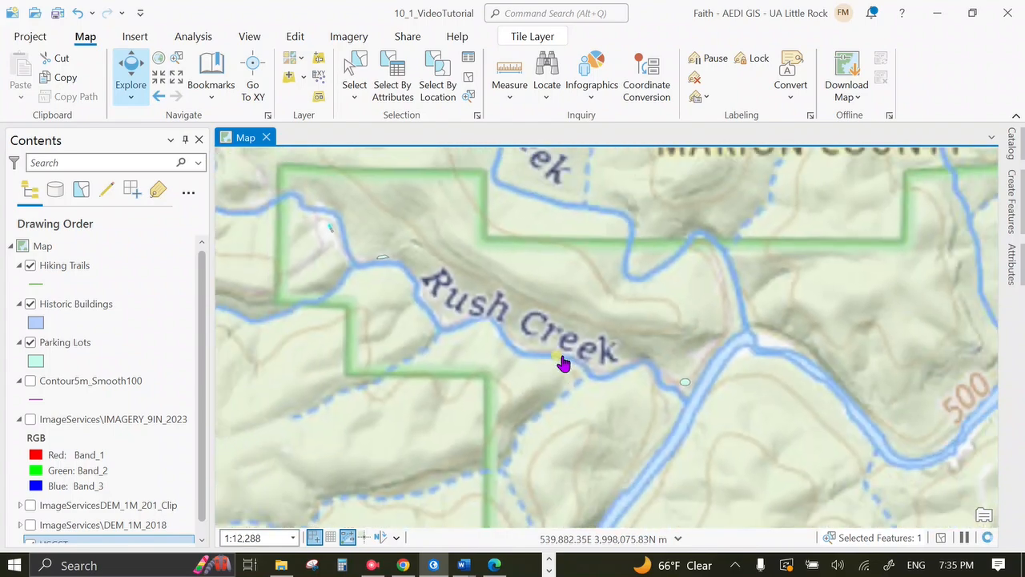
pyautogui.scroll(-2, 565, 366)
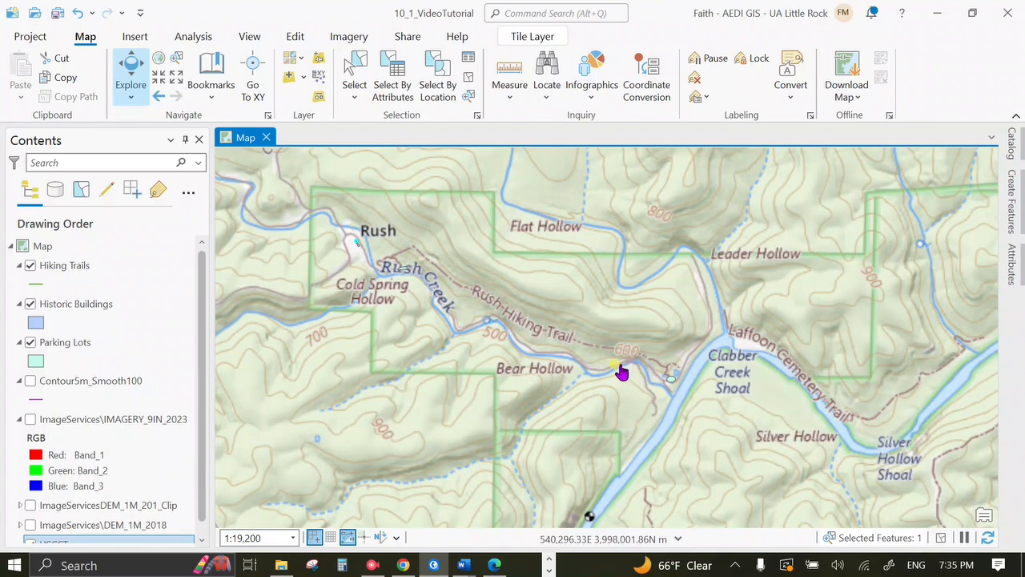
pyautogui.scroll(-3, 397, 260)
pyautogui.scroll(5, 395, 257)
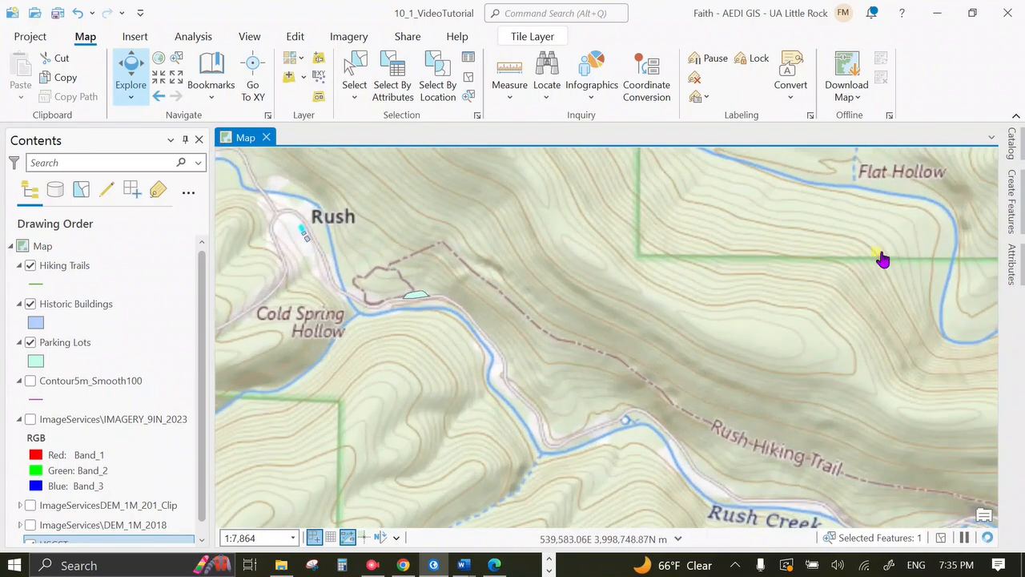
# Start a Hiking Trails line at the loop's junction with the main Rush Hiking Trail and trace the loop's northwestern side to its western bend
pyautogui.click(1012, 202)
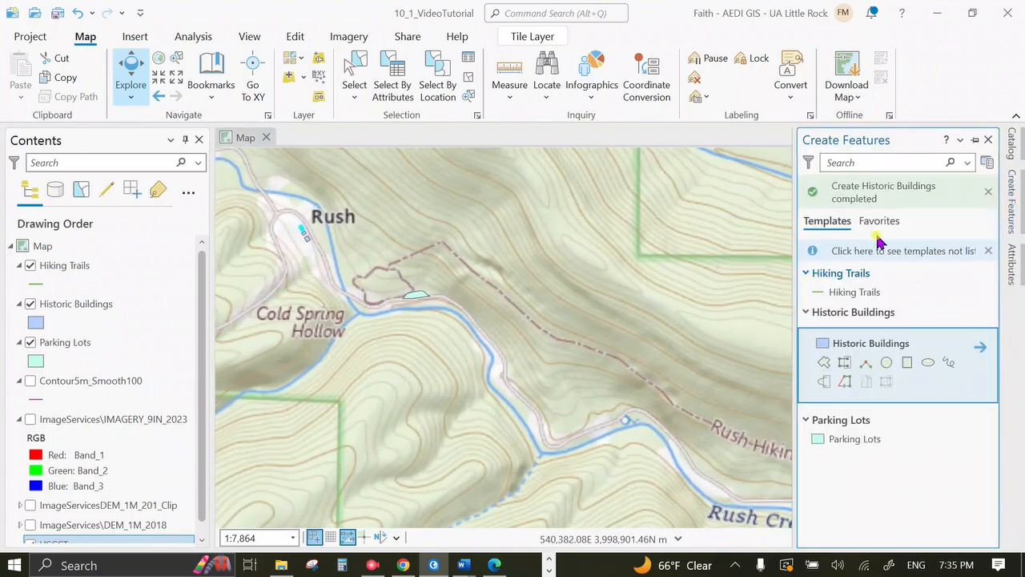
pyautogui.click(870, 290)
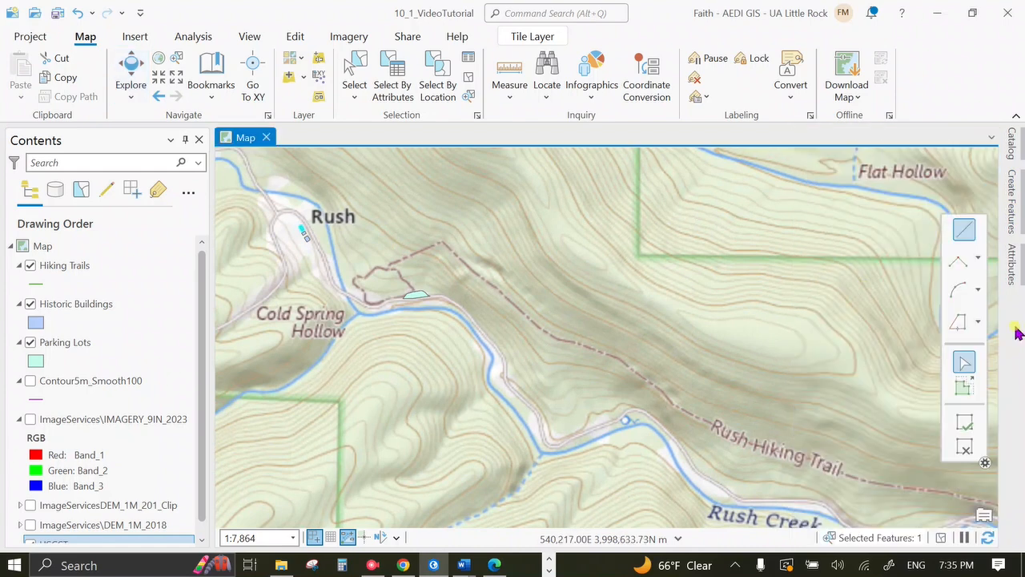
pyautogui.click(1011, 204)
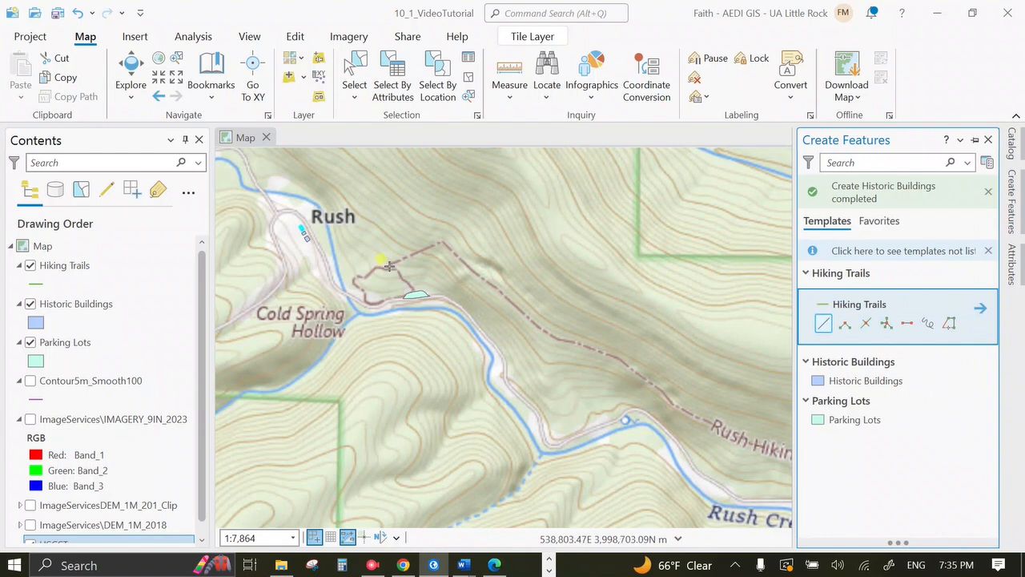
pyautogui.moveTo(313, 535)
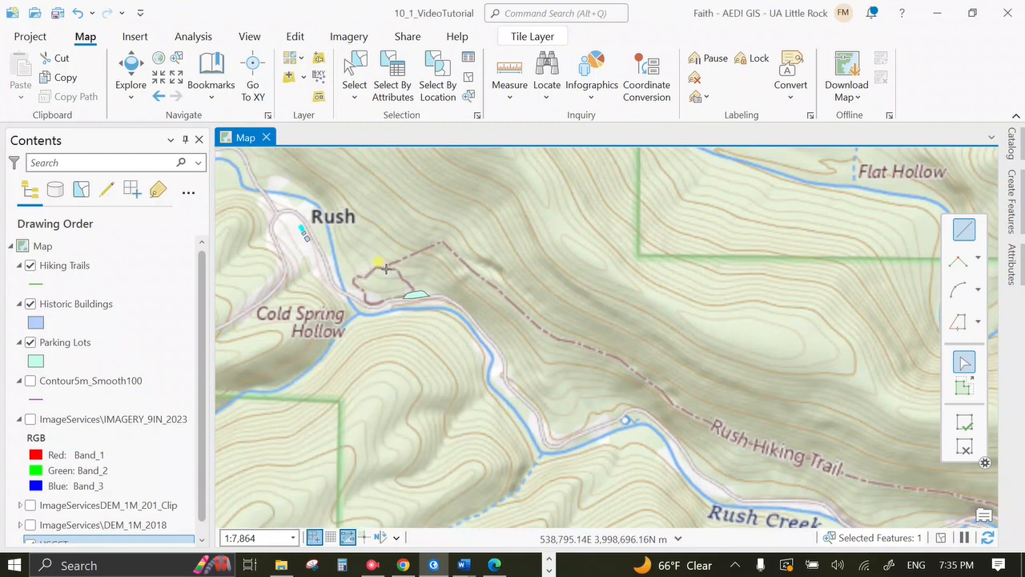
pyautogui.scroll(8, 367, 276)
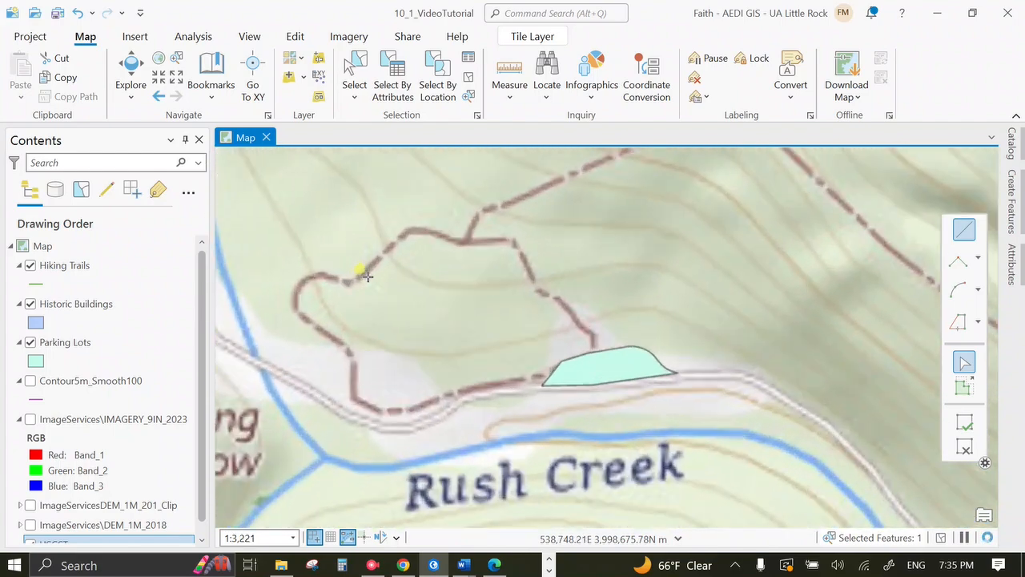
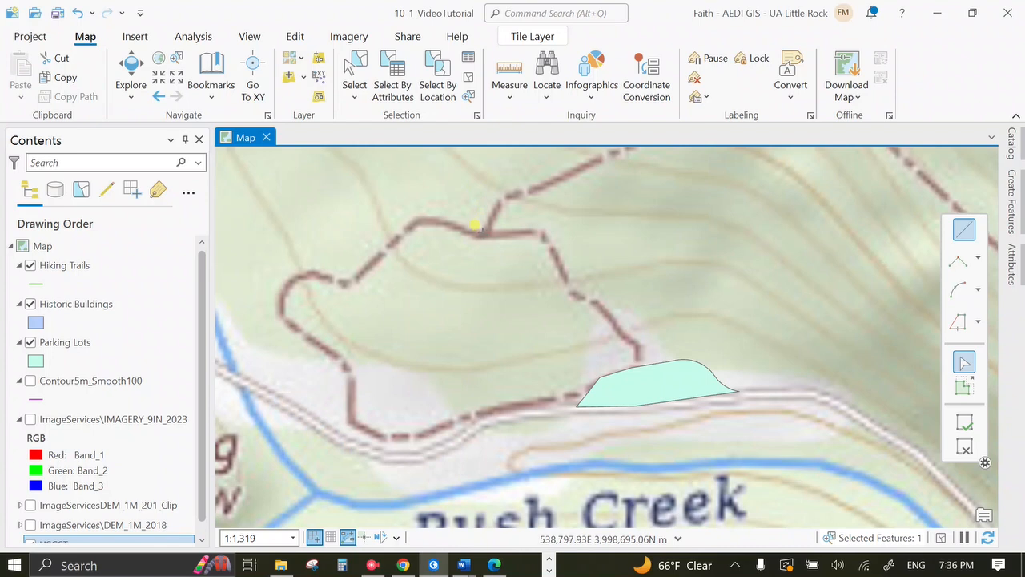
pyautogui.click(478, 230)
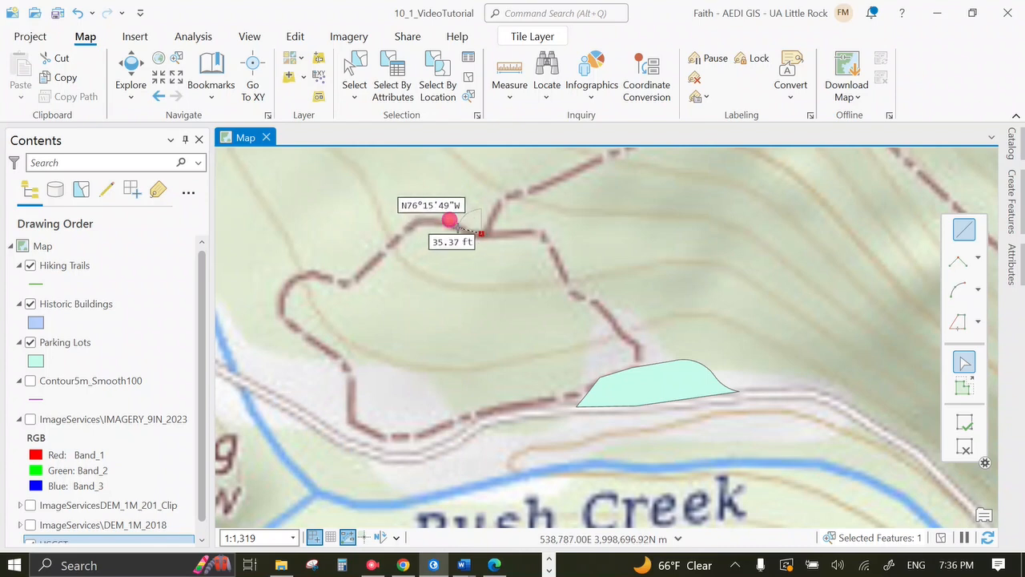
pyautogui.click(410, 225)
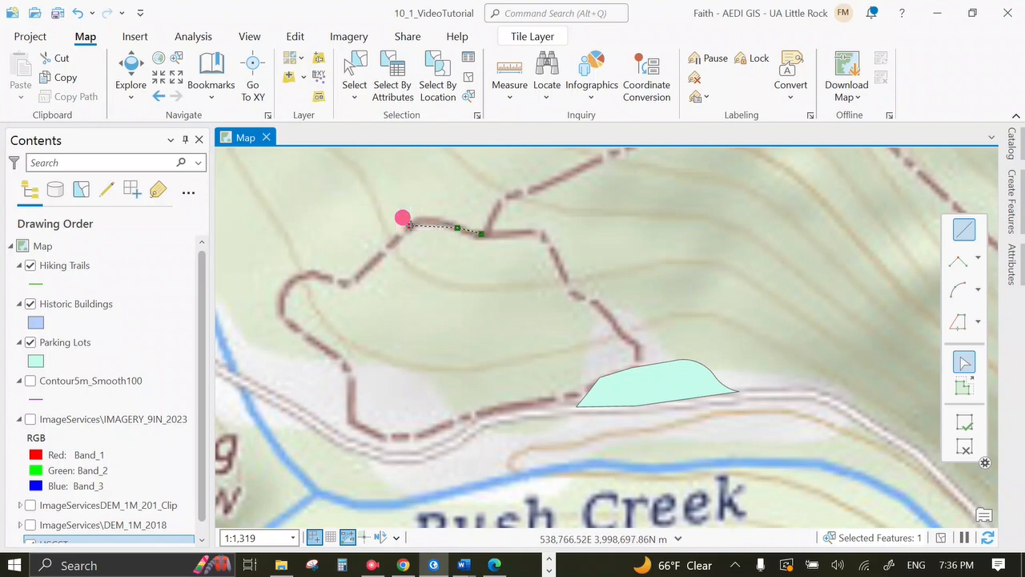
pyautogui.click(351, 282)
pyautogui.click(329, 280)
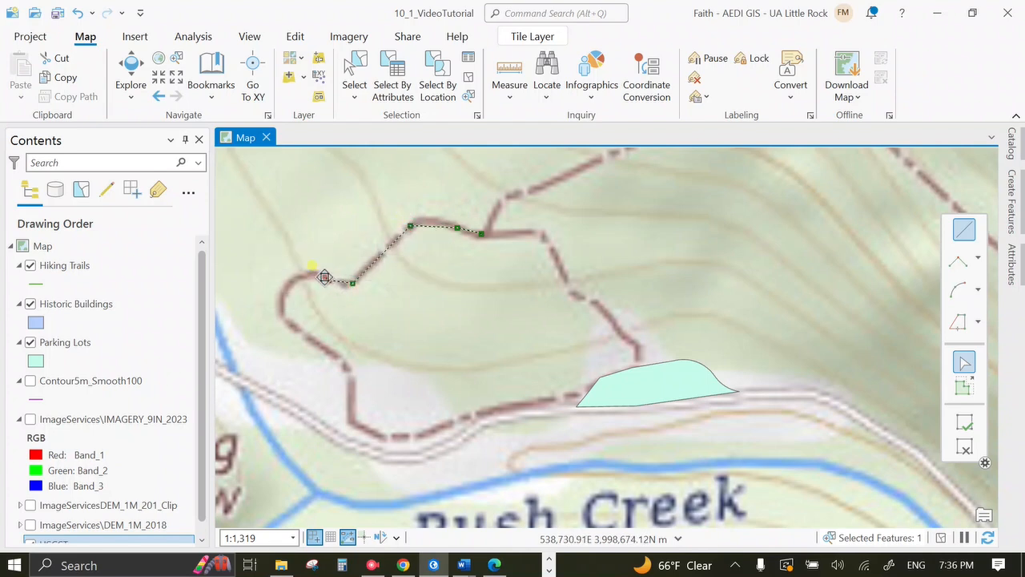
pyautogui.click(295, 278)
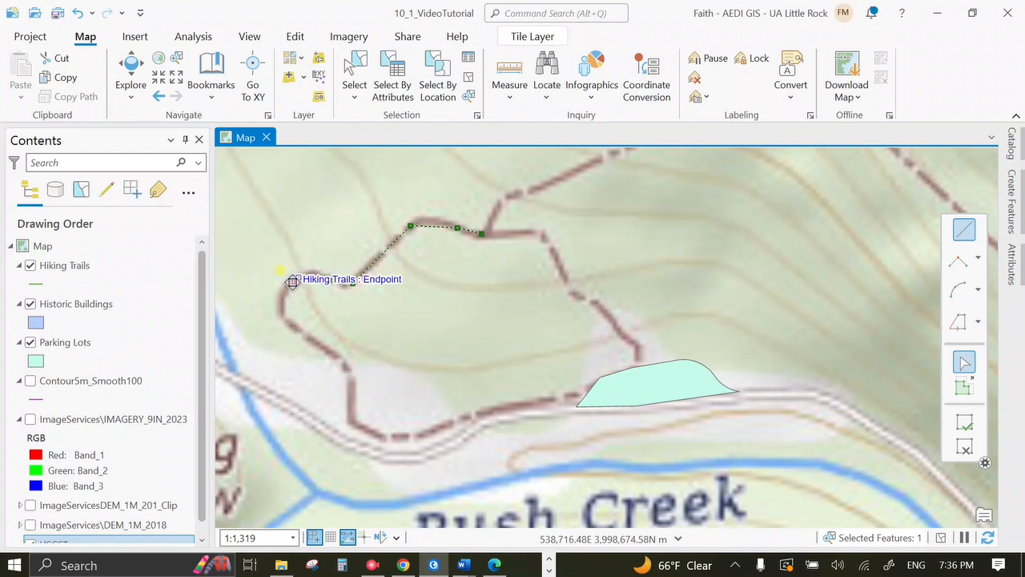
pyautogui.click(288, 325)
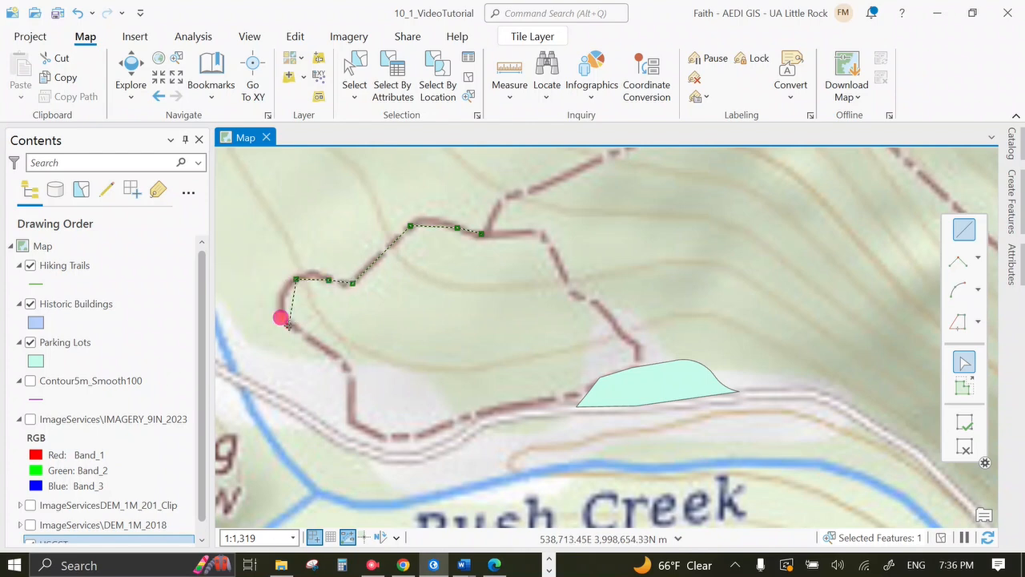
# Continue the Hiking Trails line down the loop's southwestern side and east along the road toward the parking lot
pyautogui.click(332, 354)
pyautogui.click(343, 381)
pyautogui.click(351, 421)
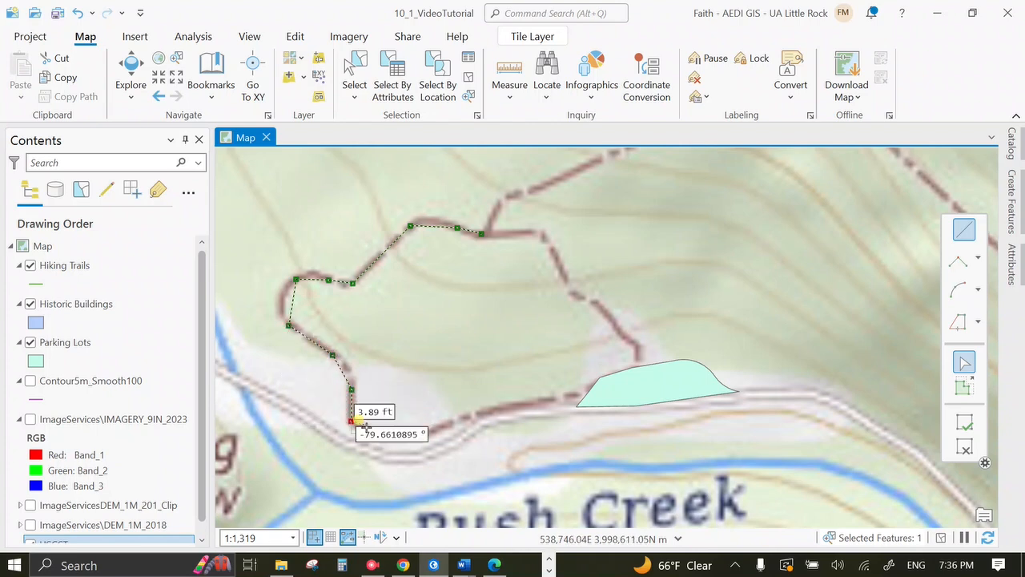
pyautogui.click(382, 438)
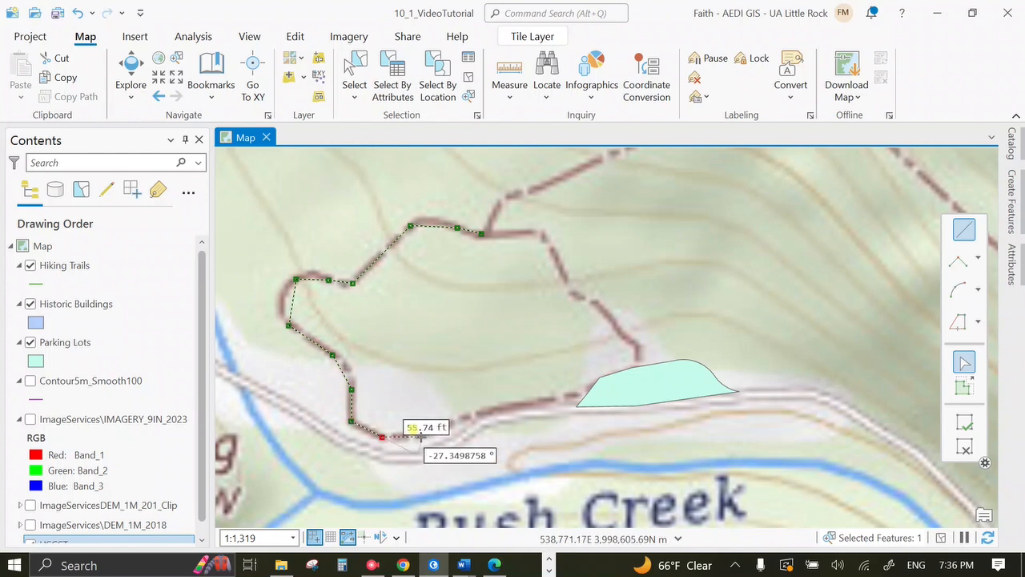
pyautogui.click(413, 437)
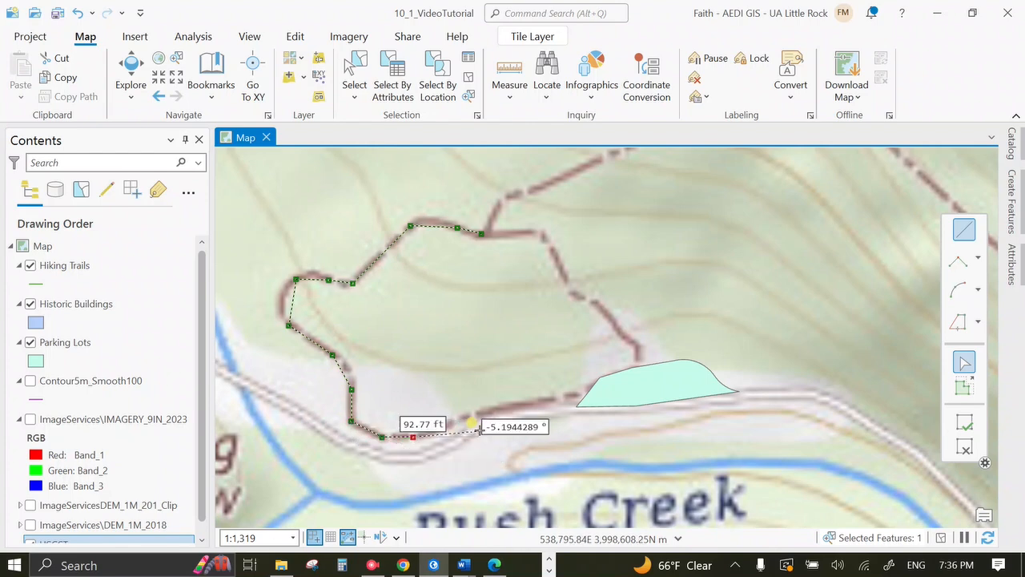
pyautogui.click(440, 427)
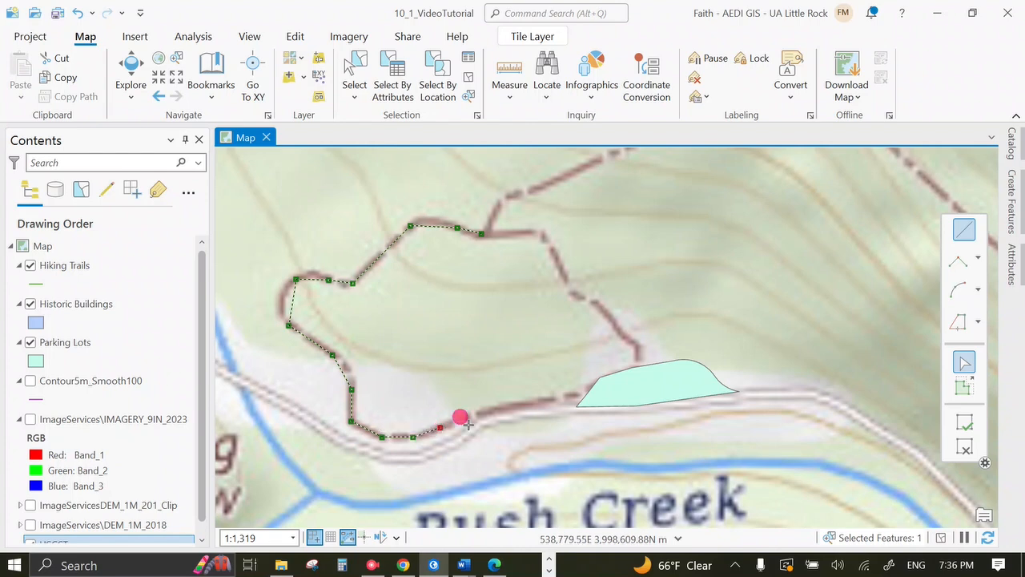
pyautogui.click(506, 407)
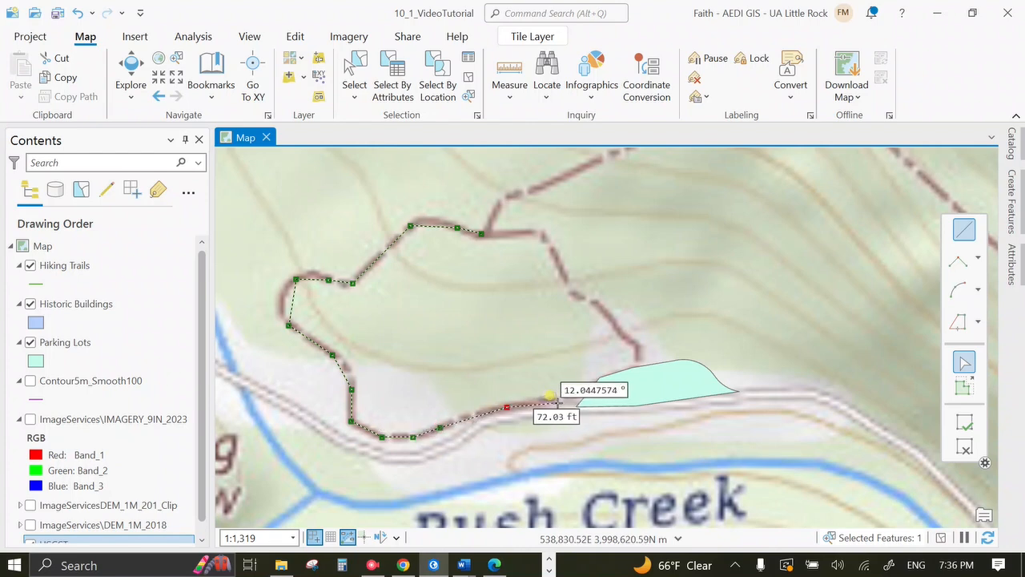
# Hide the Parking Lots layer and extend the trail line beneath it to the loop's southeastern corner
pyautogui.click(30, 342)
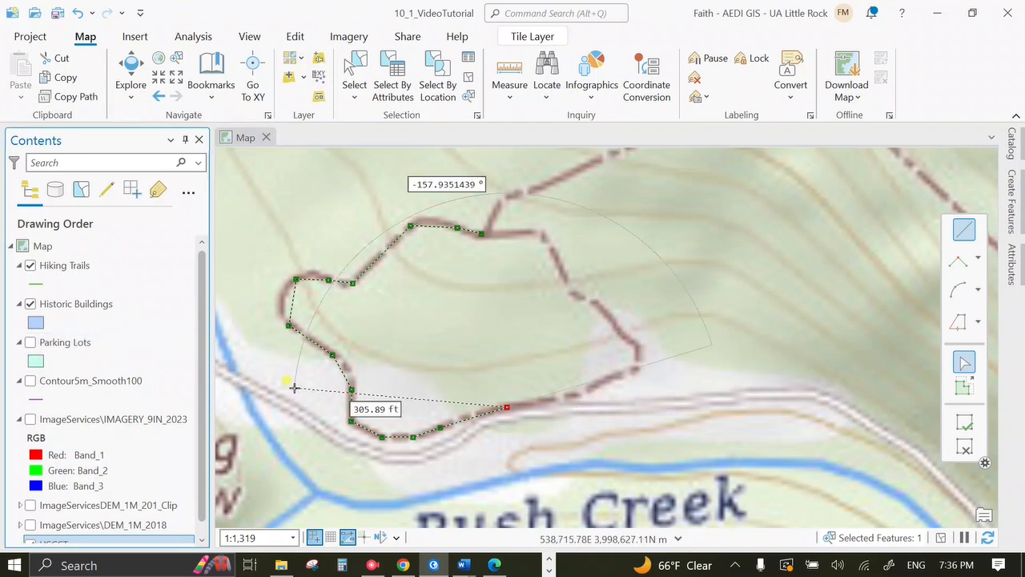
pyautogui.click(542, 402)
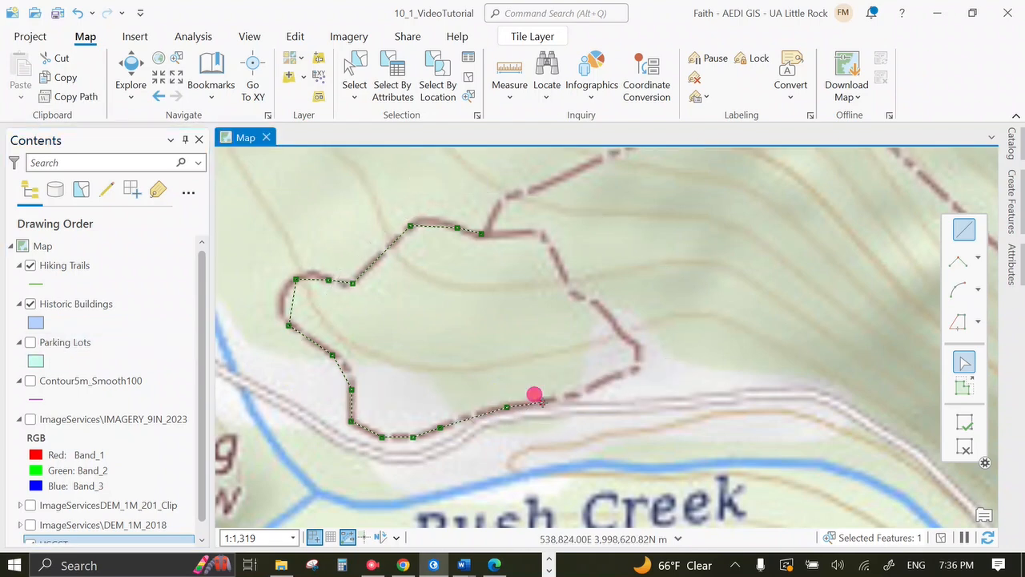
pyautogui.click(575, 393)
pyautogui.click(610, 373)
pyautogui.click(640, 367)
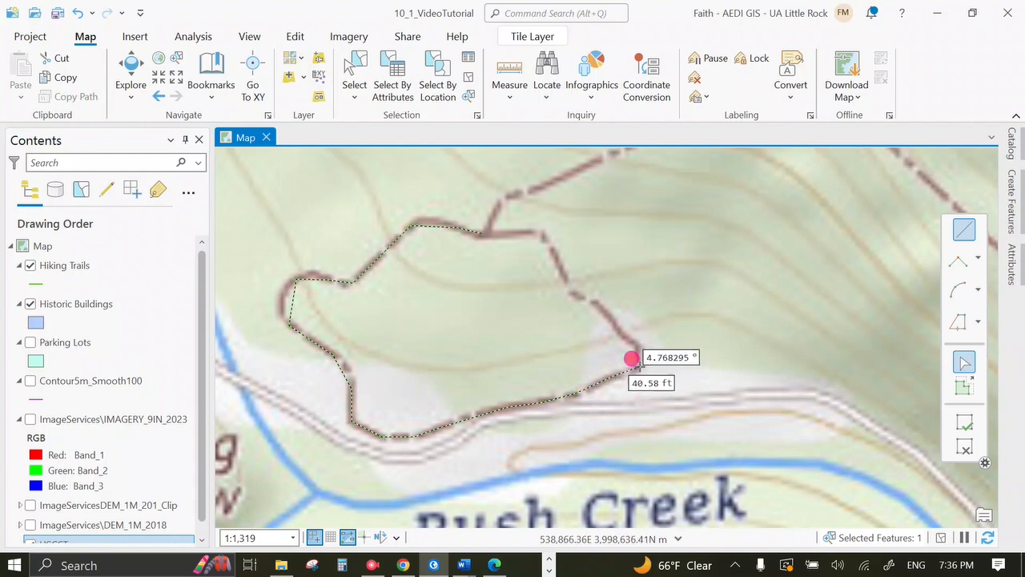
# Trace the loop's eastern side up to its northeastern corner and finish the Hiking Trails line
pyautogui.click(637, 346)
pyautogui.click(624, 337)
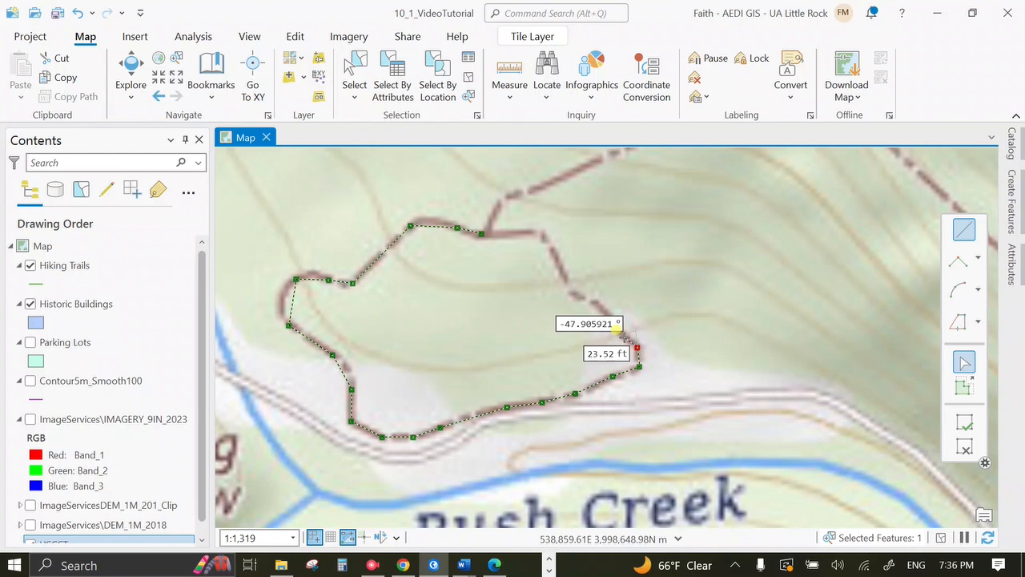
pyautogui.click(596, 301)
pyautogui.click(565, 283)
pyautogui.click(535, 224)
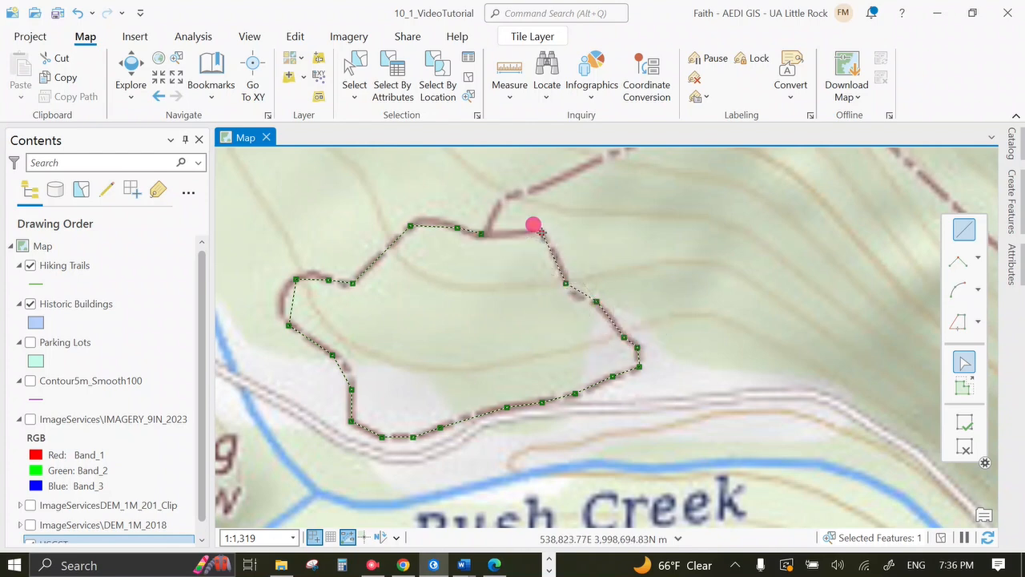
pyautogui.click(476, 228)
pyautogui.rightClick(484, 234)
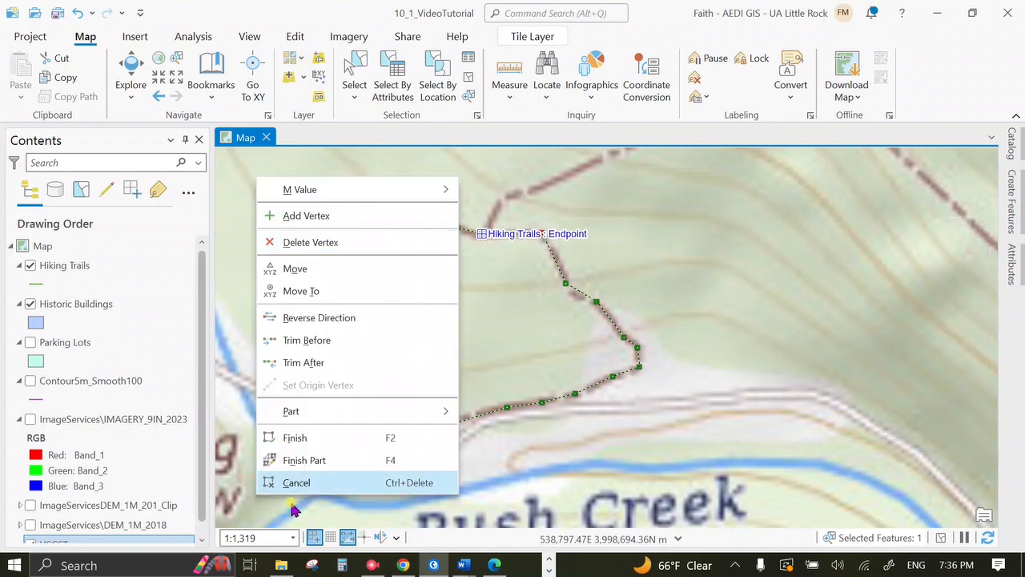
pyautogui.click(295, 438)
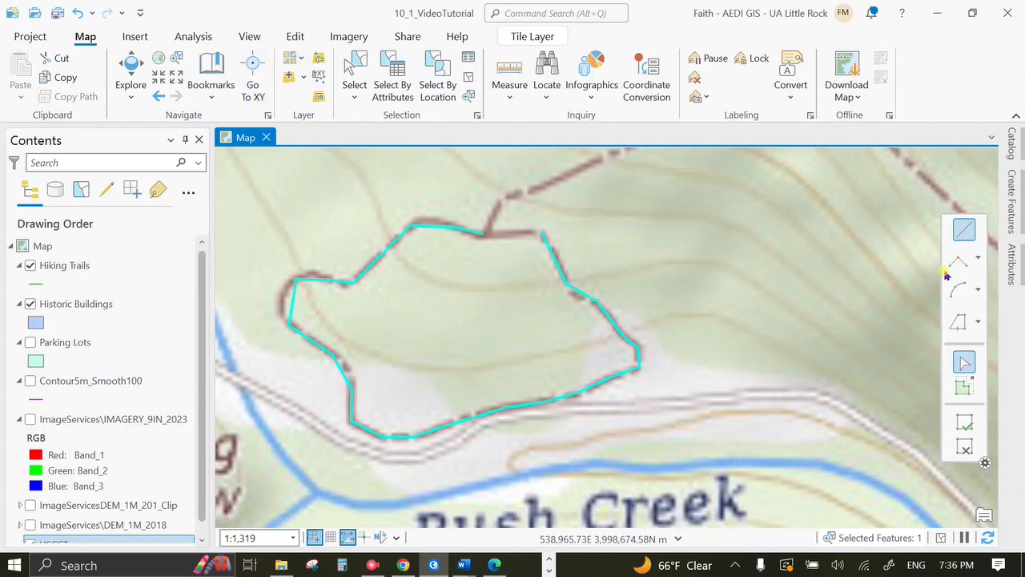
pyautogui.click(967, 424)
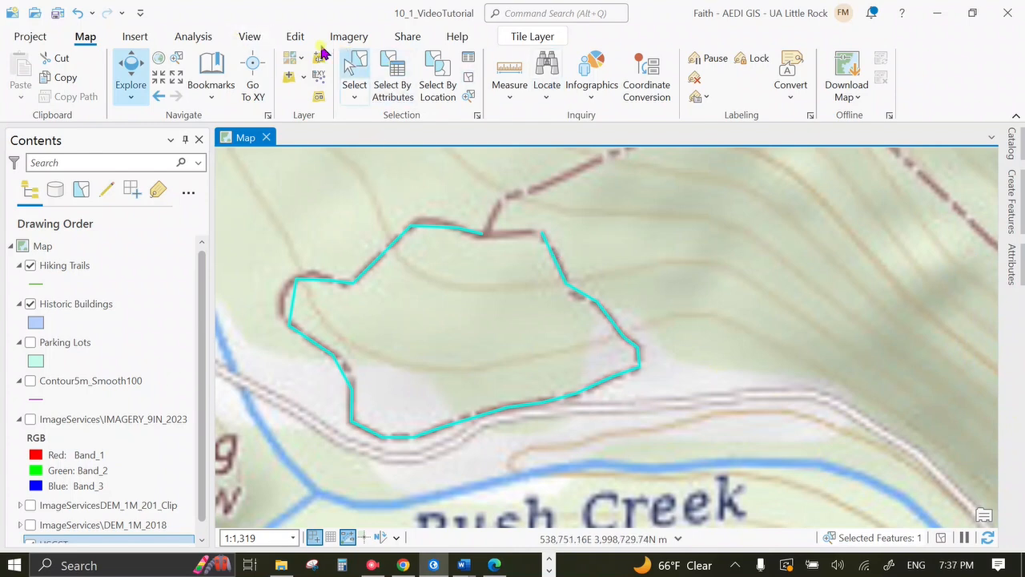
# Open the trail loop for vertex editing and try to add a vertex at its unclosed northeastern endpoint
pyautogui.click(293, 36)
pyautogui.click(468, 78)
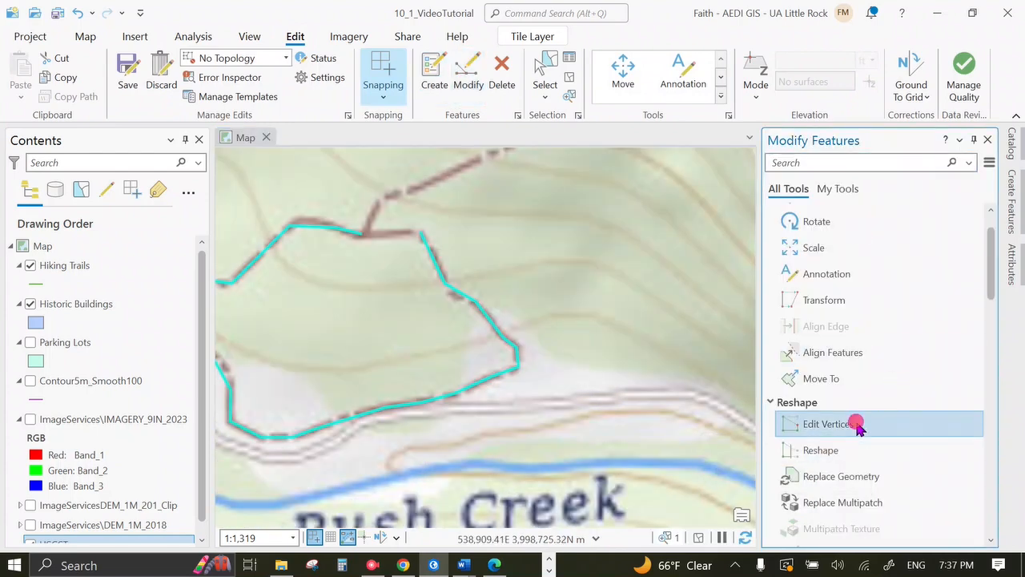
pyautogui.click(852, 425)
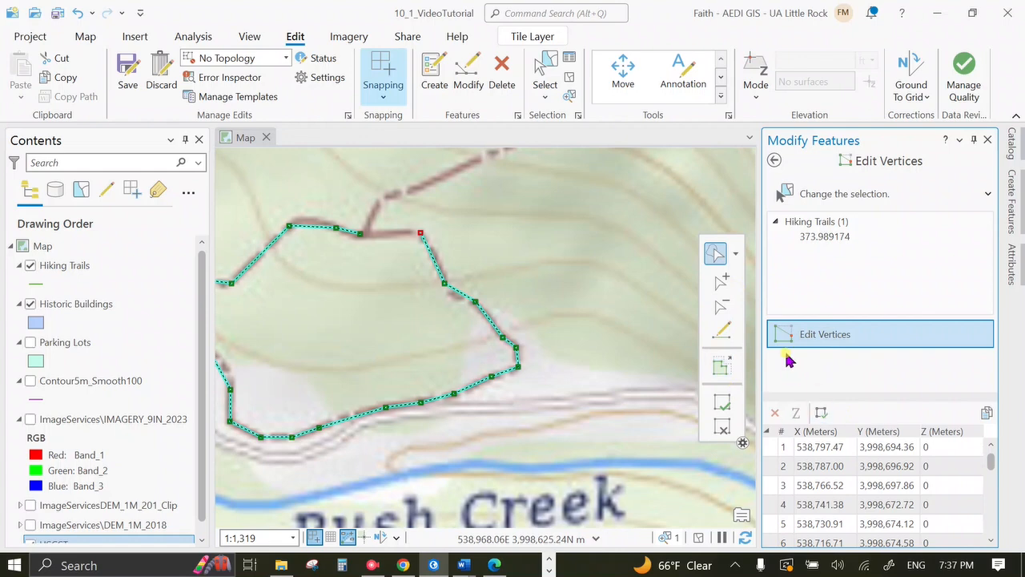
pyautogui.rightClick(419, 232)
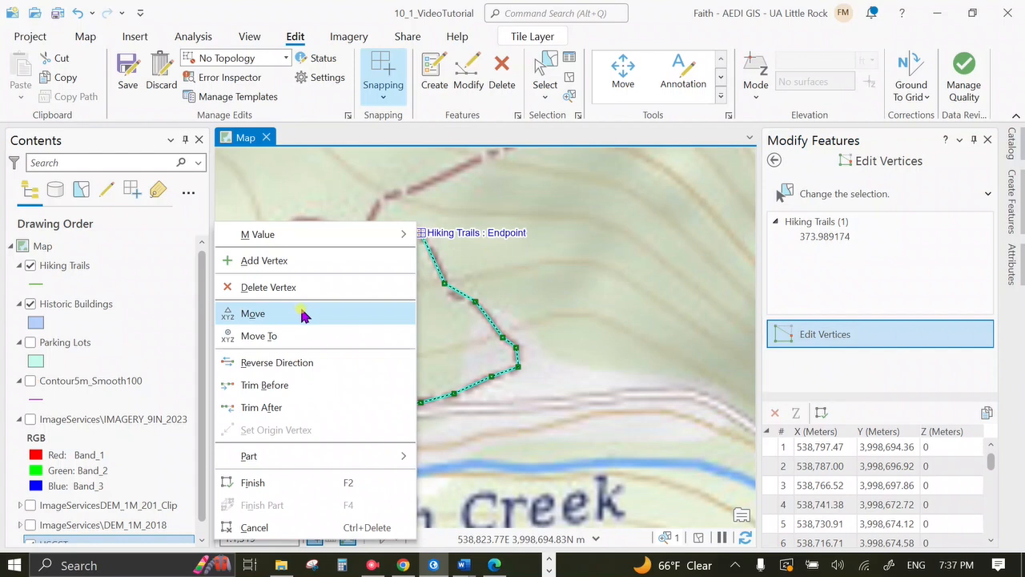
pyautogui.click(292, 260)
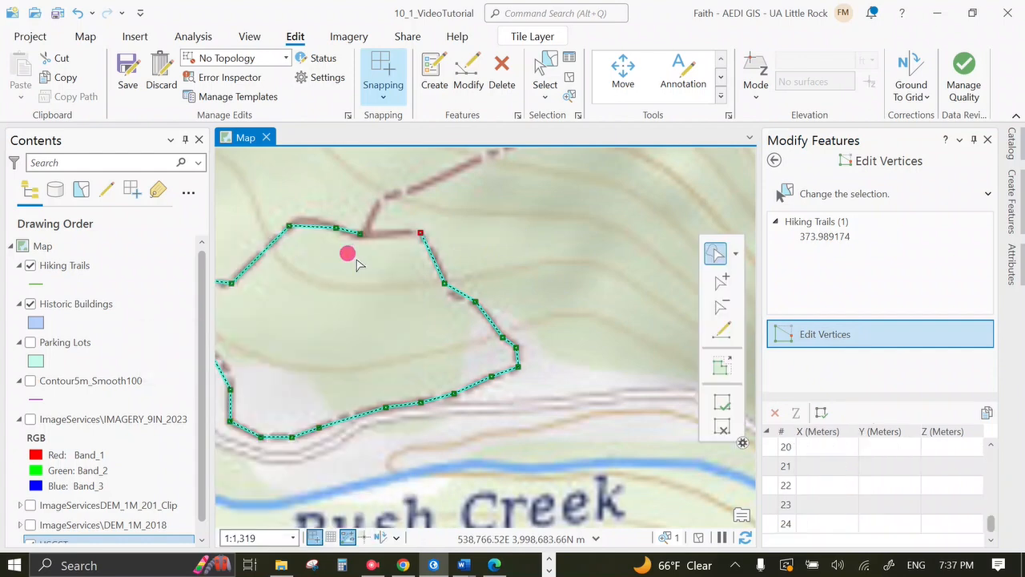
# Use Continue Feature to extend the trail line from its northeastern end to its starting point, closing the loop, and save the edits
pyautogui.click(718, 329)
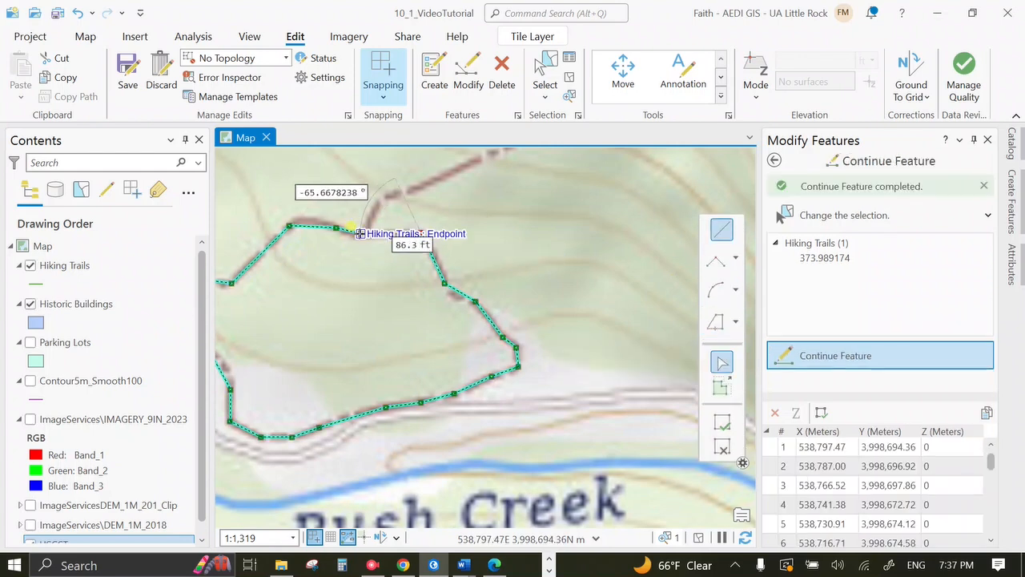
pyautogui.click(360, 233)
pyautogui.rightClick(360, 233)
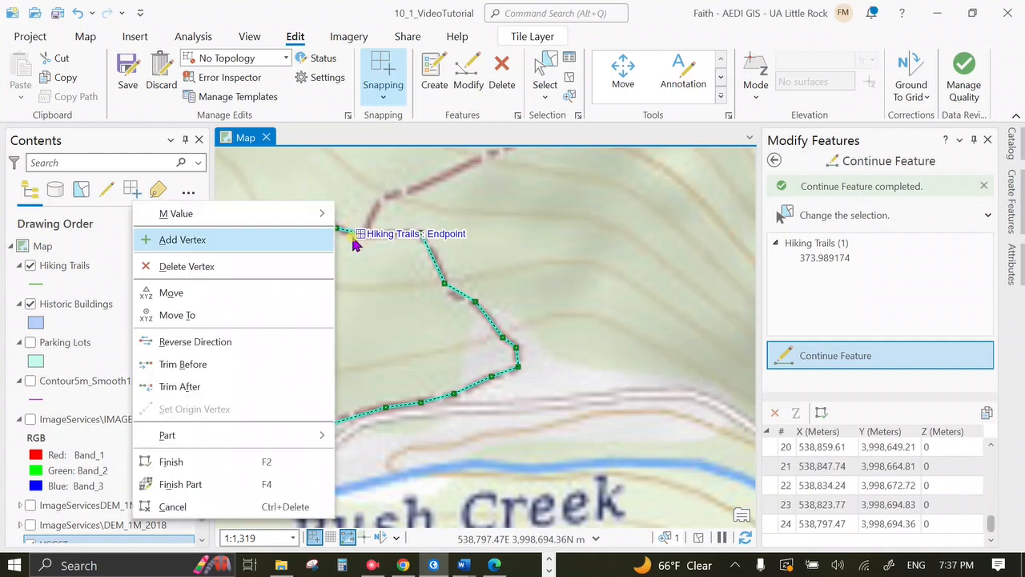
pyautogui.click(267, 460)
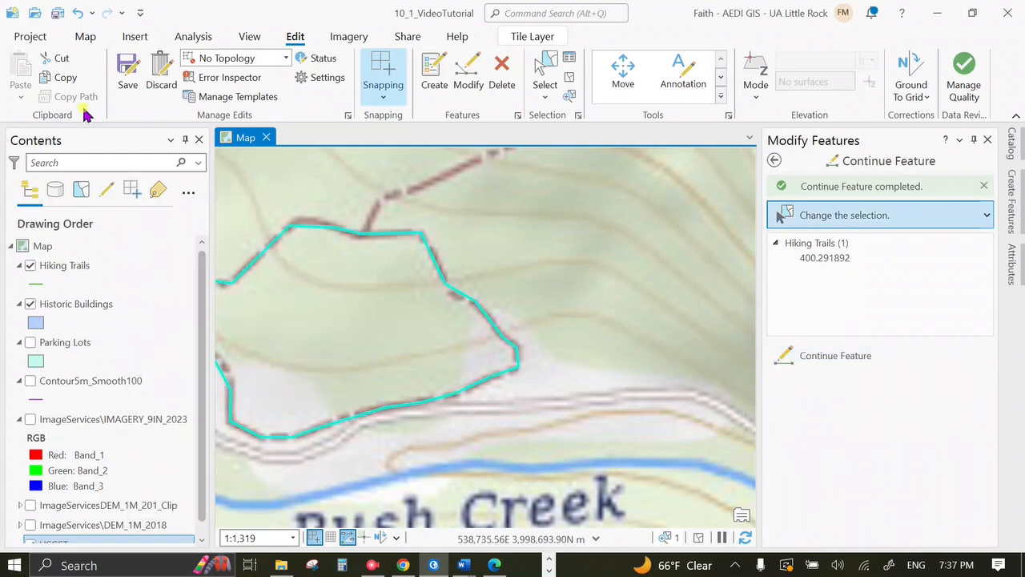
pyautogui.click(118, 62)
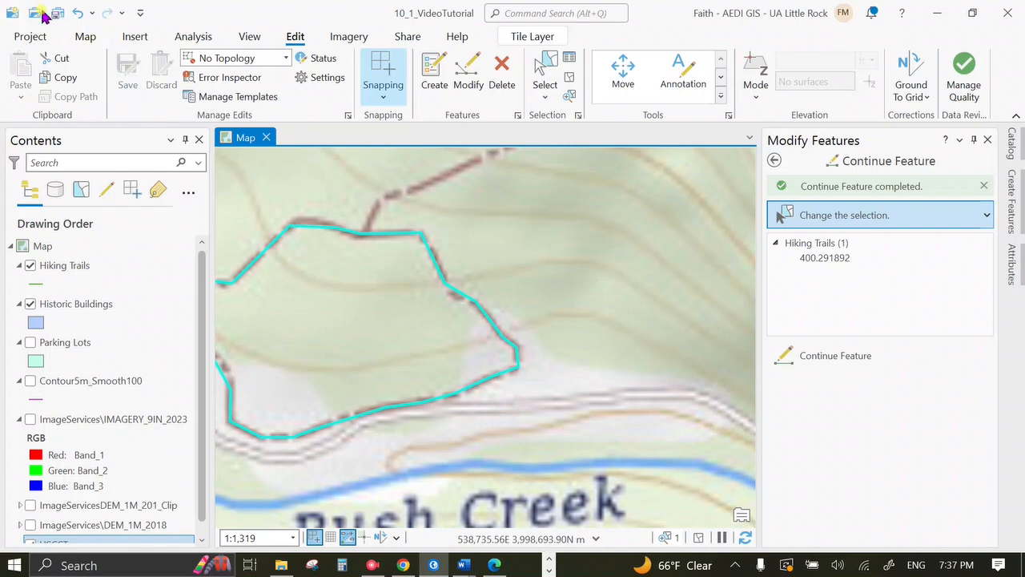
# Switch to the Explore tool and inspect the closed trail loop against the basemap
pyautogui.click(83, 37)
pyautogui.click(128, 71)
pyautogui.scroll(2, 454, 352)
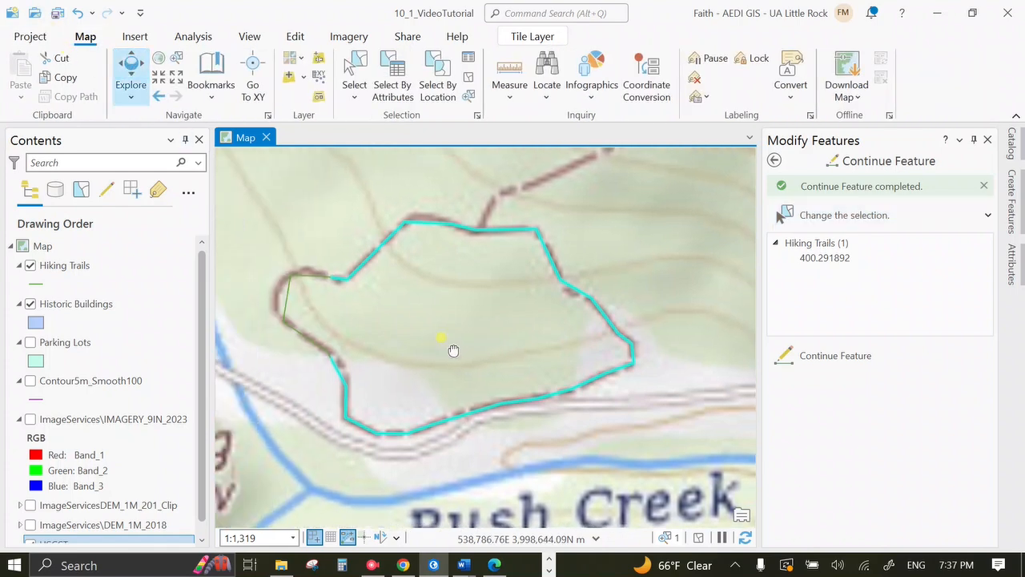
pyautogui.moveTo(450, 351); pyautogui.dragTo(447, 310)
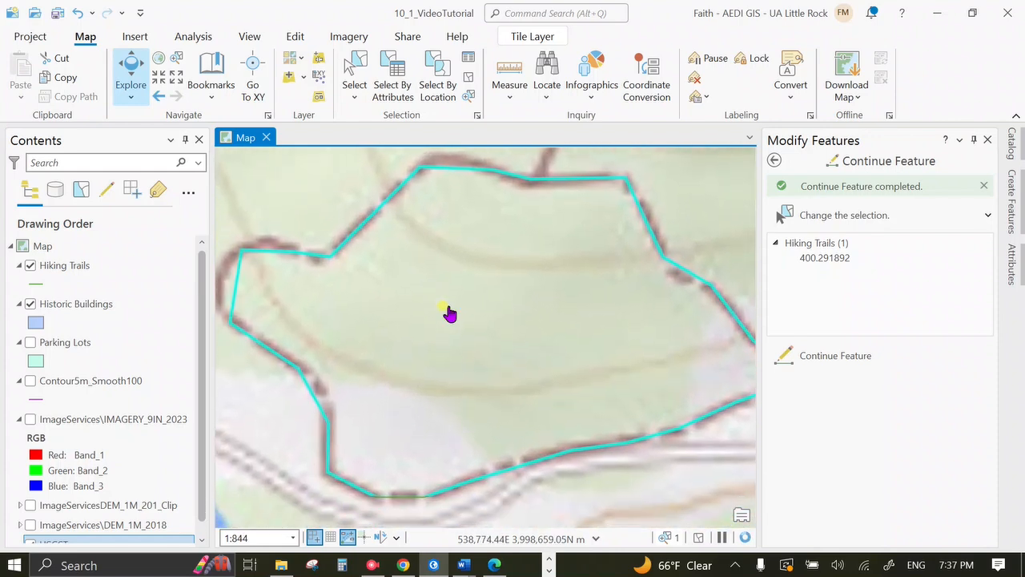
pyautogui.scroll(-2, 452, 322)
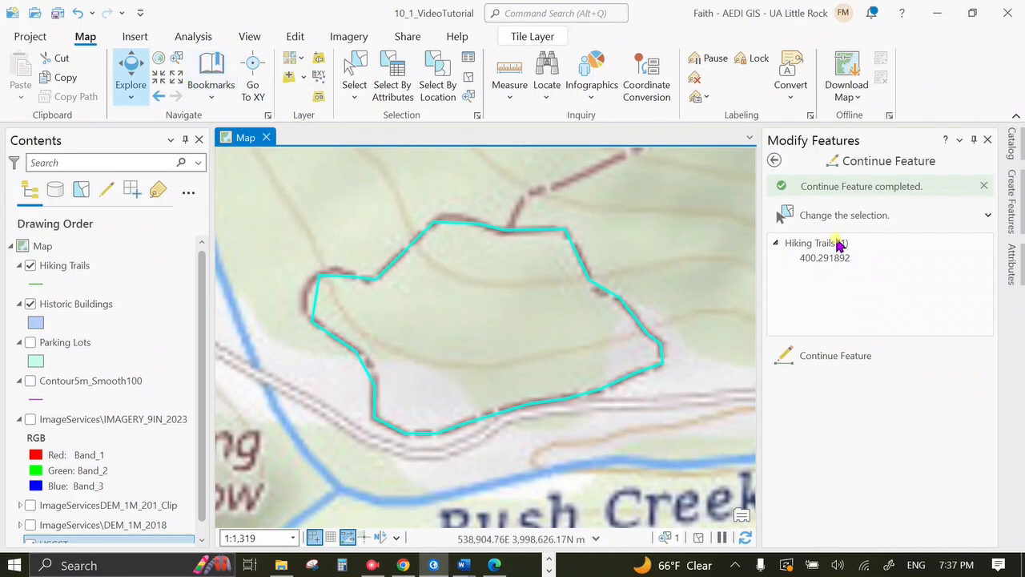
# Open the trail loop for vertex editing and change its short westernmost segment into an arc bulging outward along the basemap trail
pyautogui.click(777, 160)
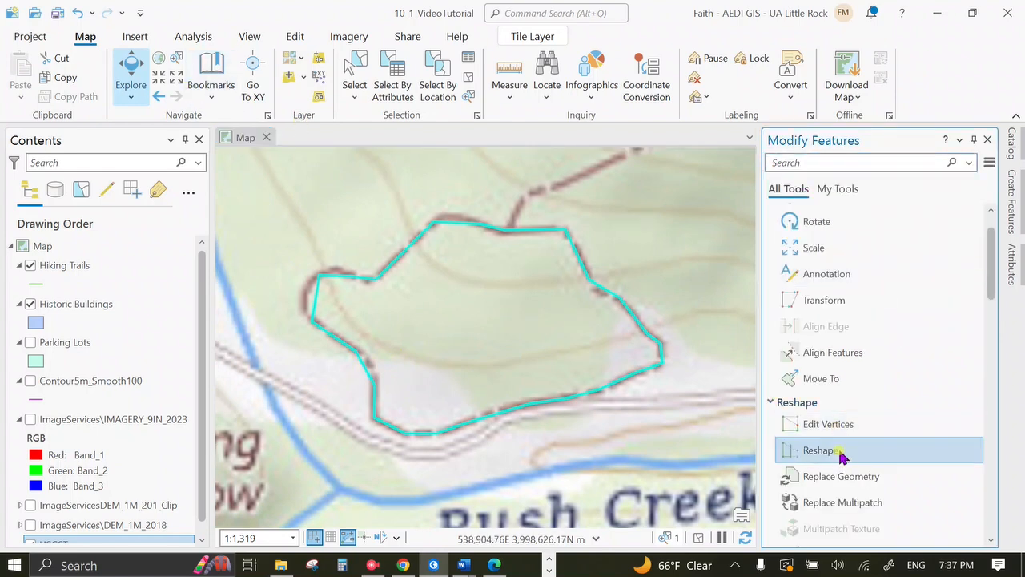
pyautogui.click(827, 423)
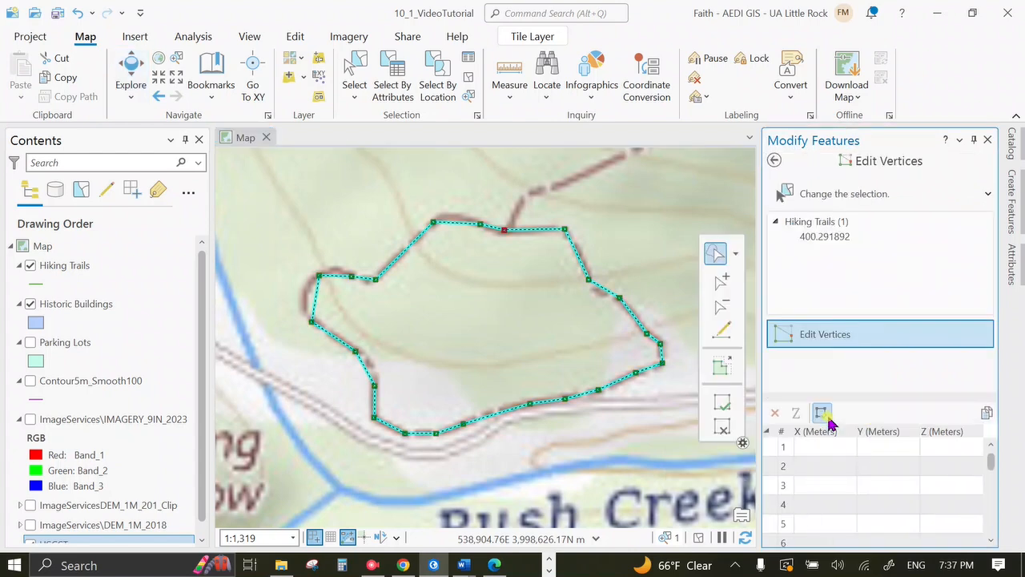
pyautogui.rightClick(316, 298)
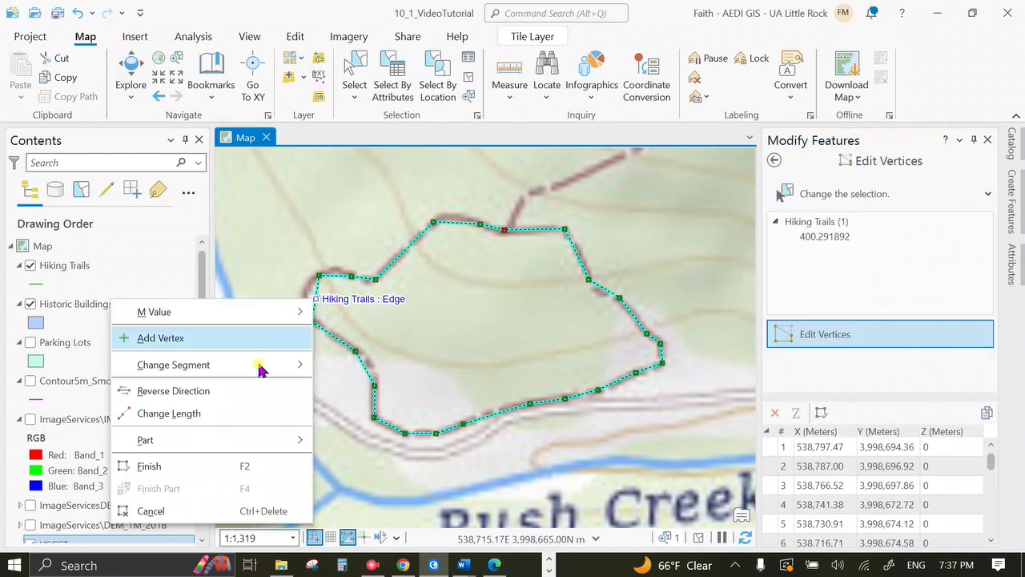
pyautogui.moveTo(283, 364)
pyautogui.click(394, 395)
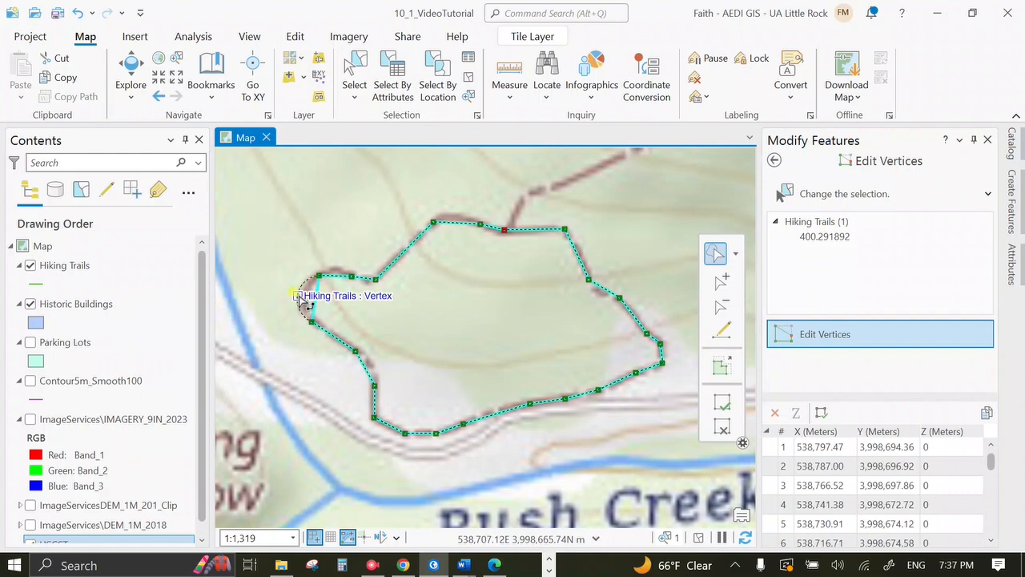
# Delete the middle vertex of the short northwestern stretch, just east of the curved segment, from the trail loop
pyautogui.rightClick(355, 286)
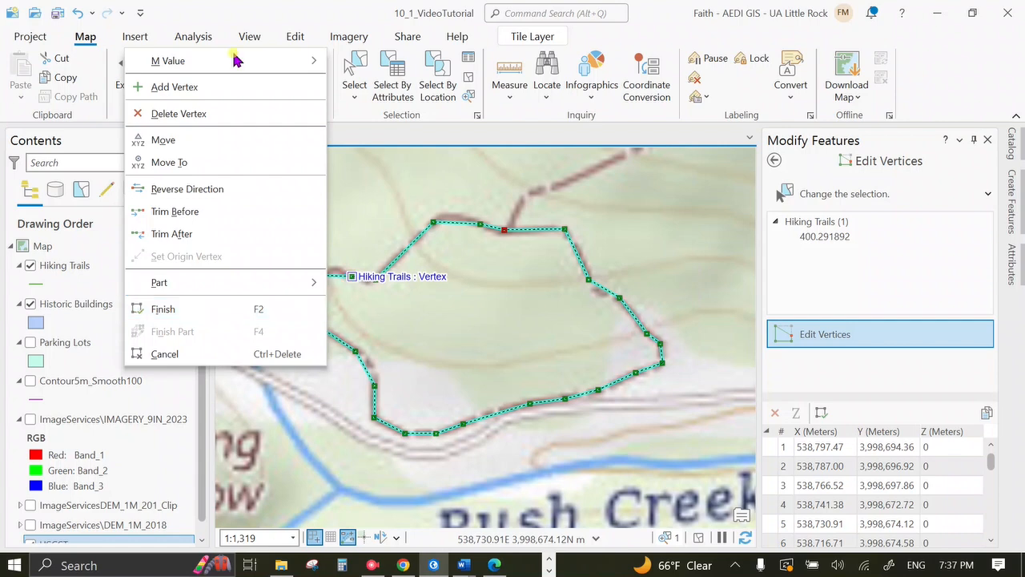
pyautogui.click(229, 114)
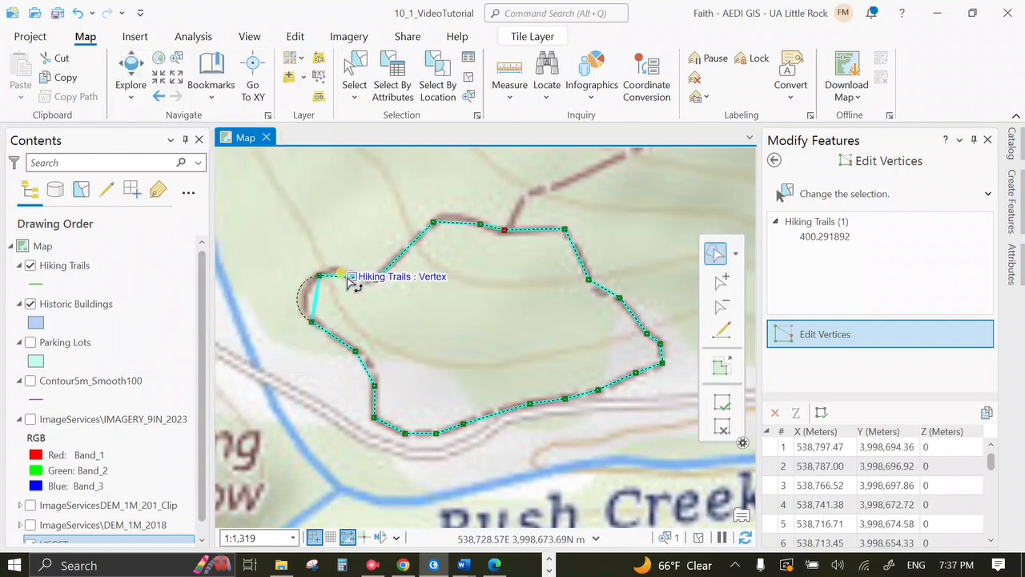
# Change the Hiking Trails loop's northwestern segment, just east of the existing curved end, to a circular arc
pyautogui.rightClick(349, 279)
pyautogui.click(283, 277)
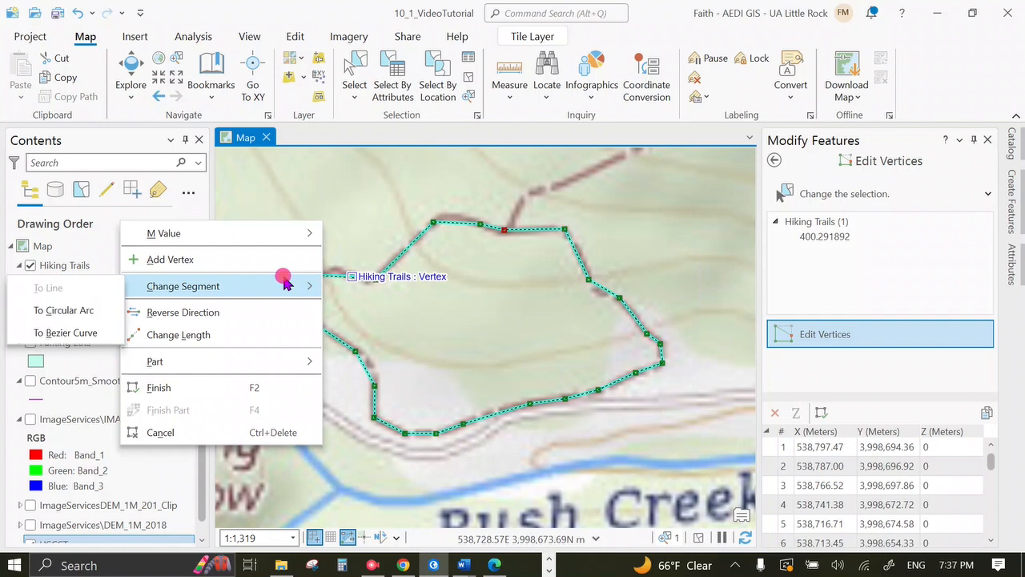
pyautogui.click(112, 310)
pyautogui.click(356, 257)
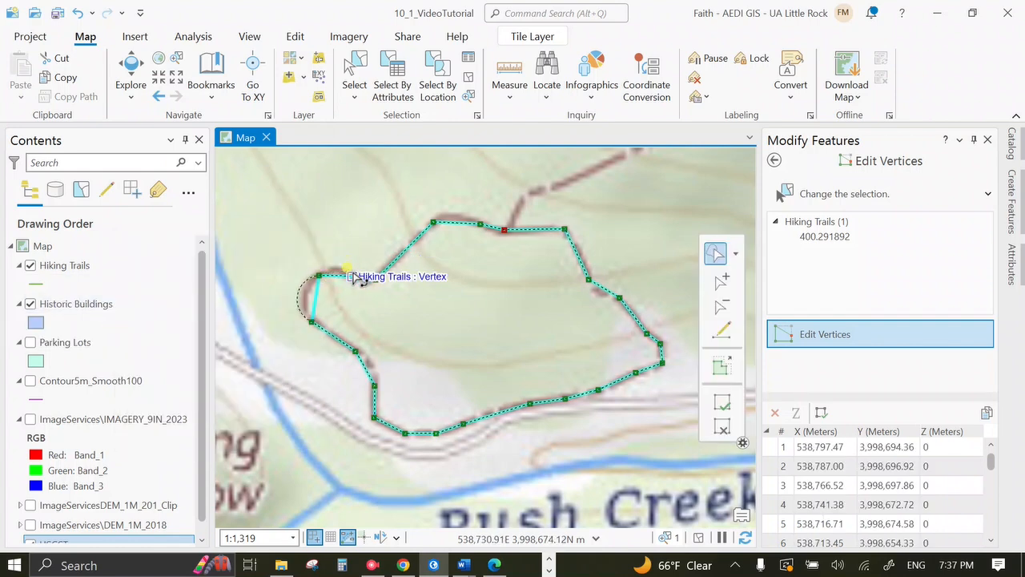
# Change the loop's southwest corner segment and the southern segment beside the road to circular arcs following the basemap trail
pyautogui.rightClick(384, 423)
pyautogui.moveTo(296, 197)
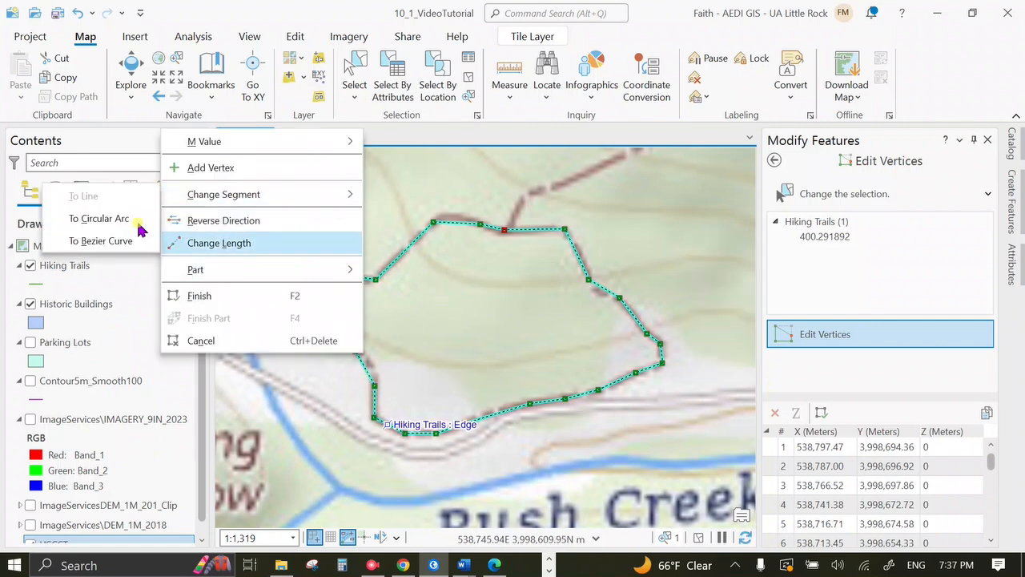
pyautogui.click(100, 219)
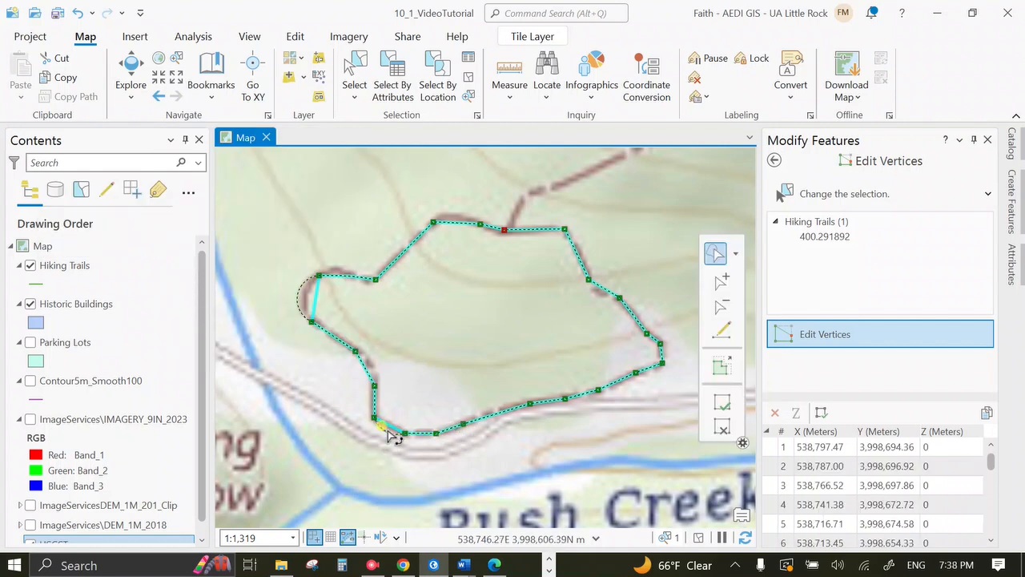
pyautogui.rightClick(492, 413)
pyautogui.moveTo(361, 181)
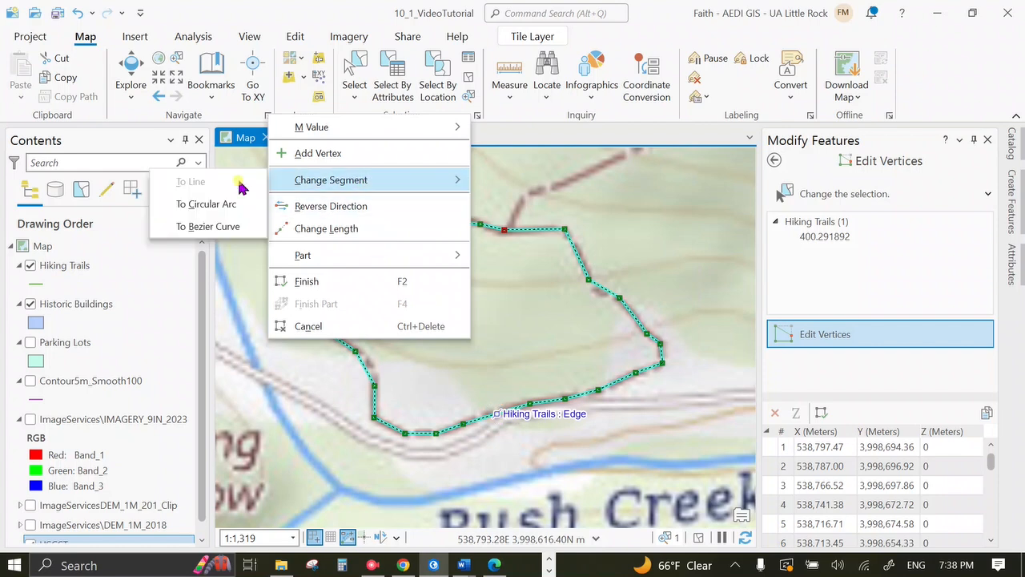
pyautogui.click(217, 201)
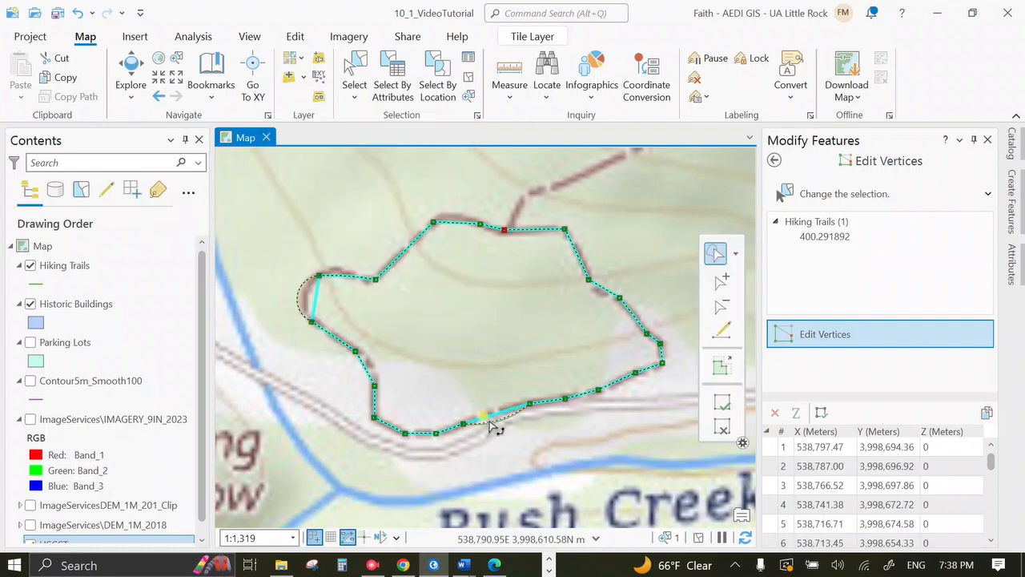
pyautogui.click(491, 414)
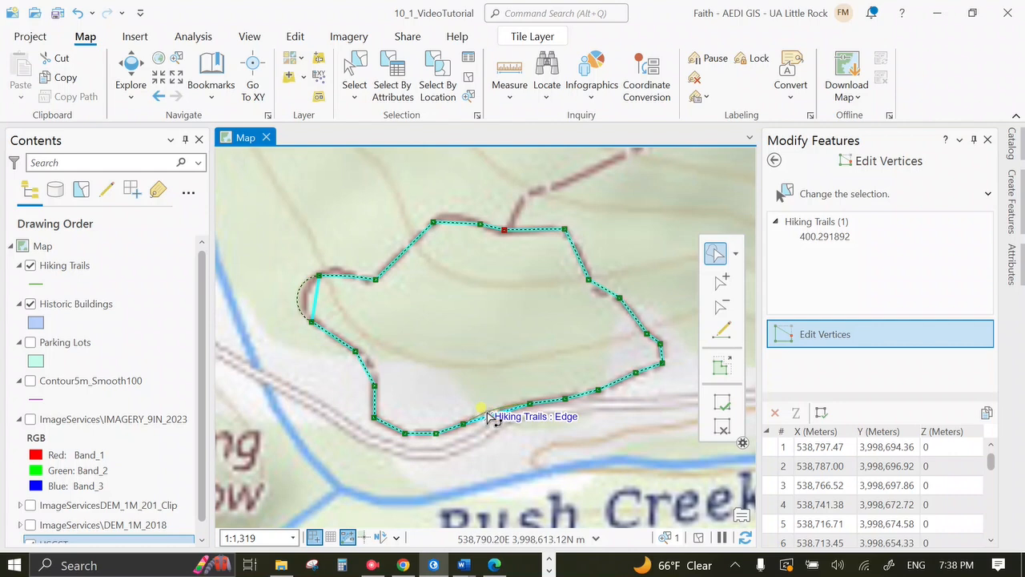
# Change the loop's northernmost segment to a circular arc bulging outward along the basemap trail
pyautogui.rightClick(447, 223)
pyautogui.moveTo(339, 229)
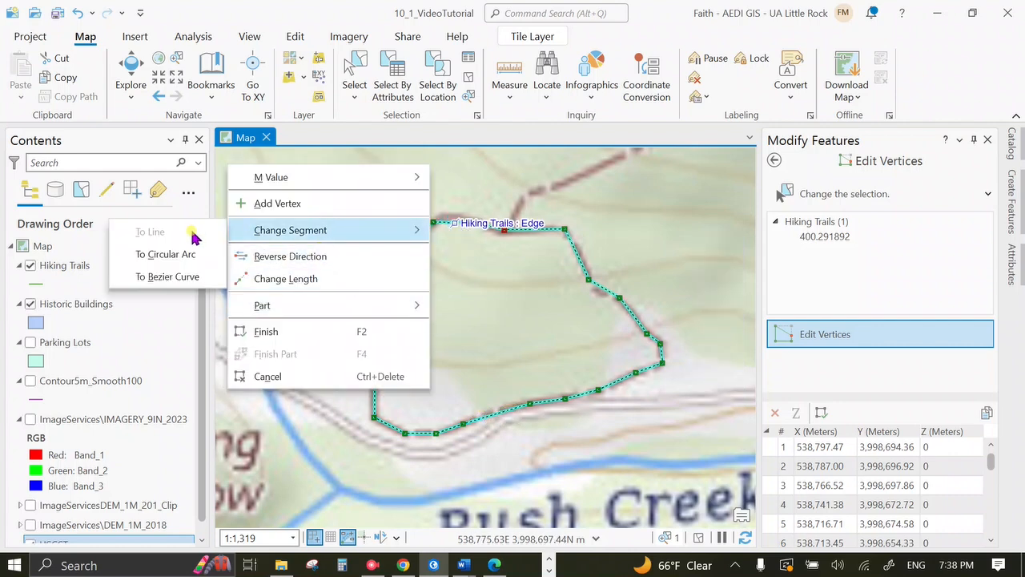
pyautogui.click(196, 251)
pyautogui.click(459, 213)
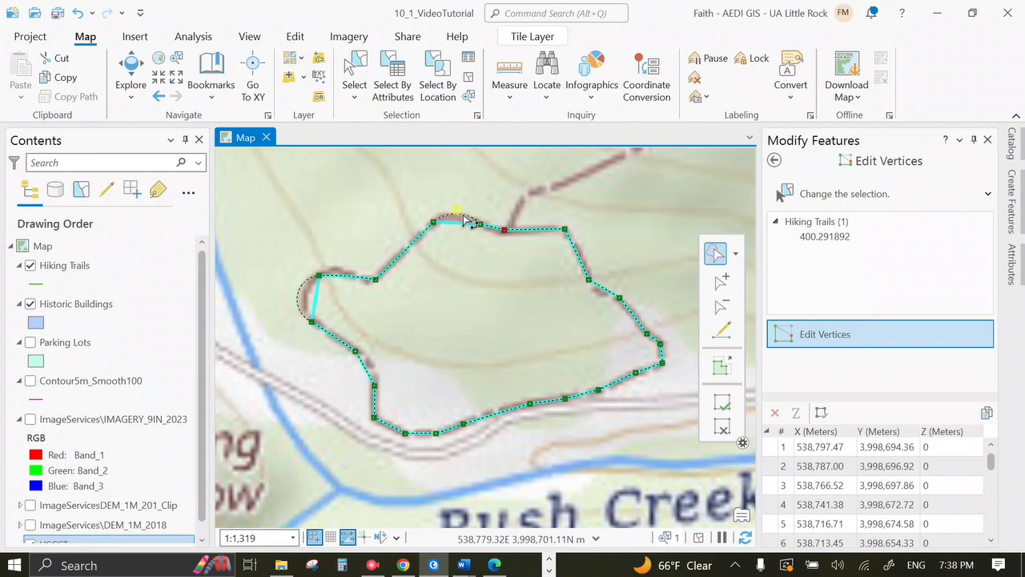
# Change the short southwestern segment above the corner to a circular arc along the trail, and finish the vertex edits
pyautogui.rightClick(366, 370)
pyautogui.moveTo(247, 386)
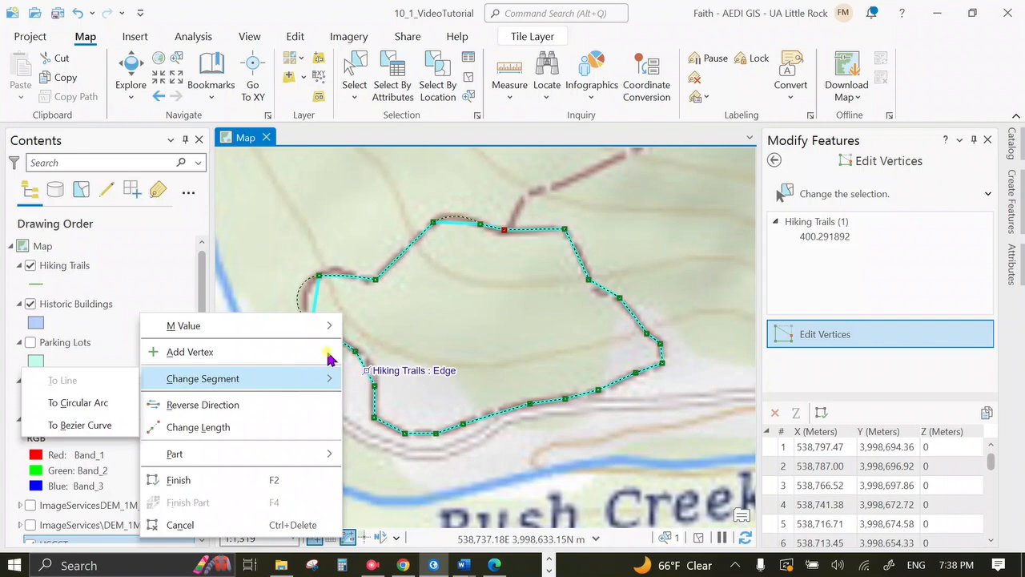
pyautogui.click(79, 402)
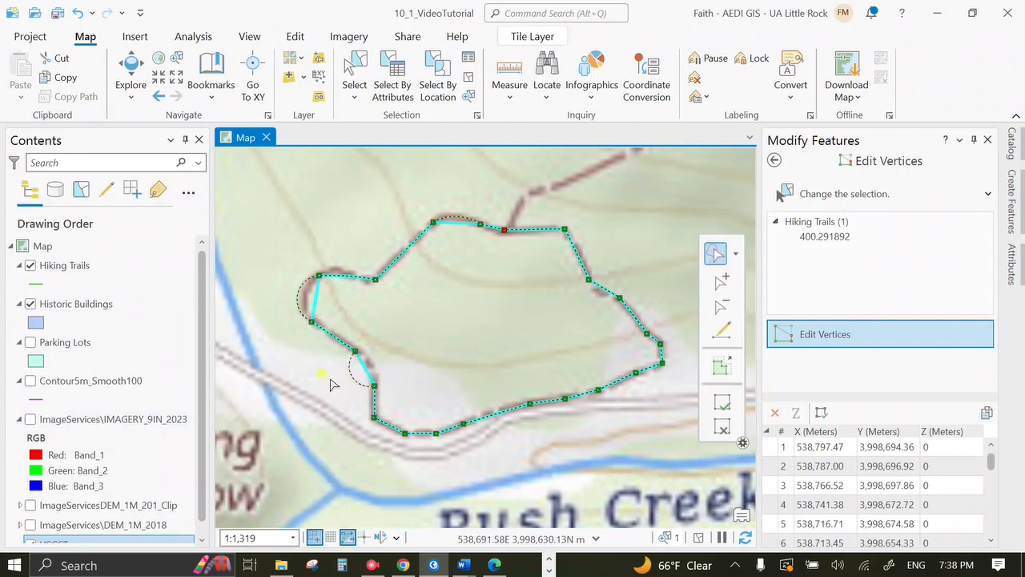
pyautogui.click(362, 366)
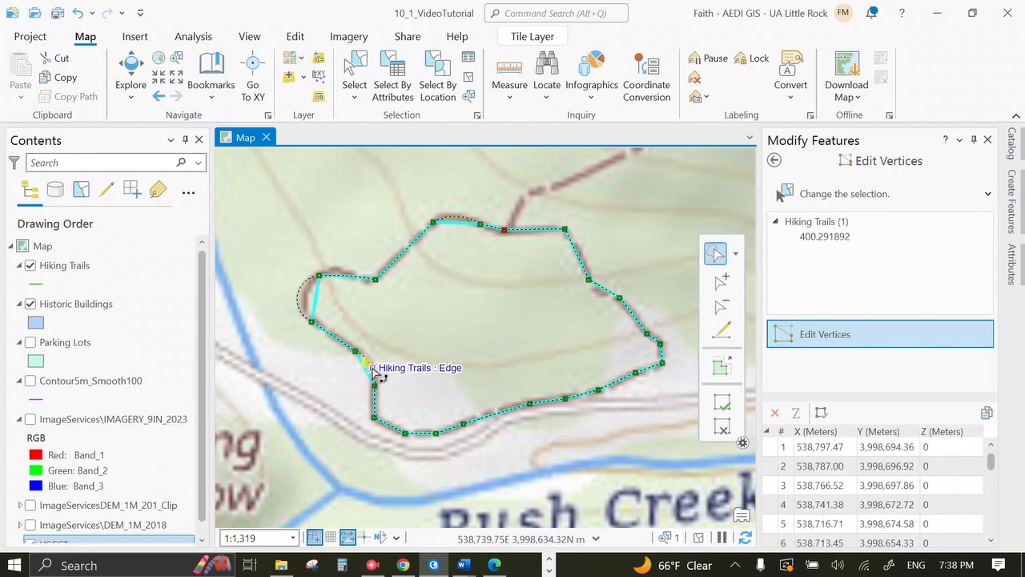
pyautogui.press('F2')
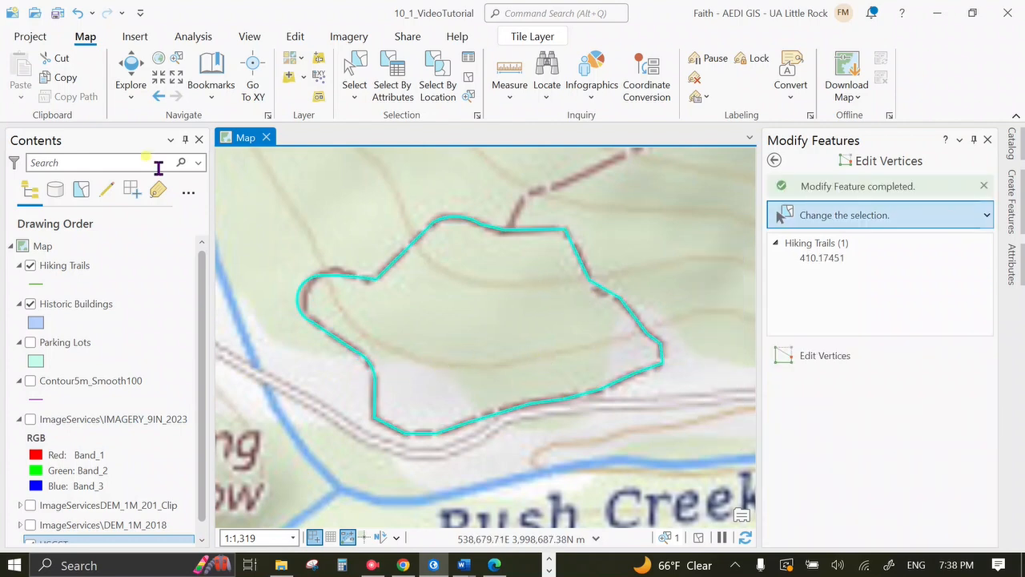
# Examine the Rush Hiking Trail's route on the basemap from the digitized loop southeast to Clabber Creek Shoal
pyautogui.click(131, 71)
pyautogui.scroll(-2, 537, 265)
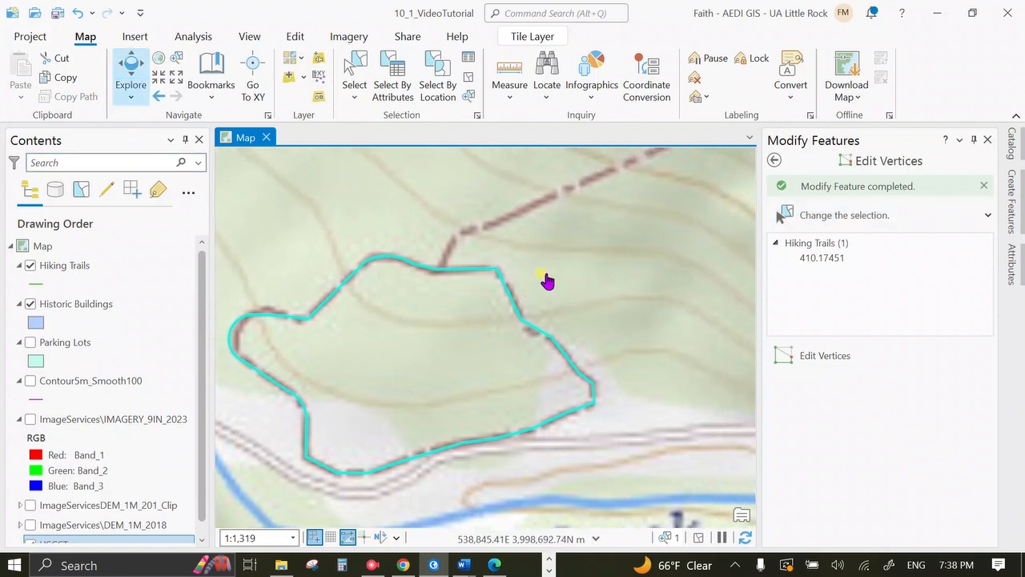
pyautogui.scroll(-4, 541, 276)
pyautogui.moveTo(511, 272); pyautogui.dragTo(358, 269)
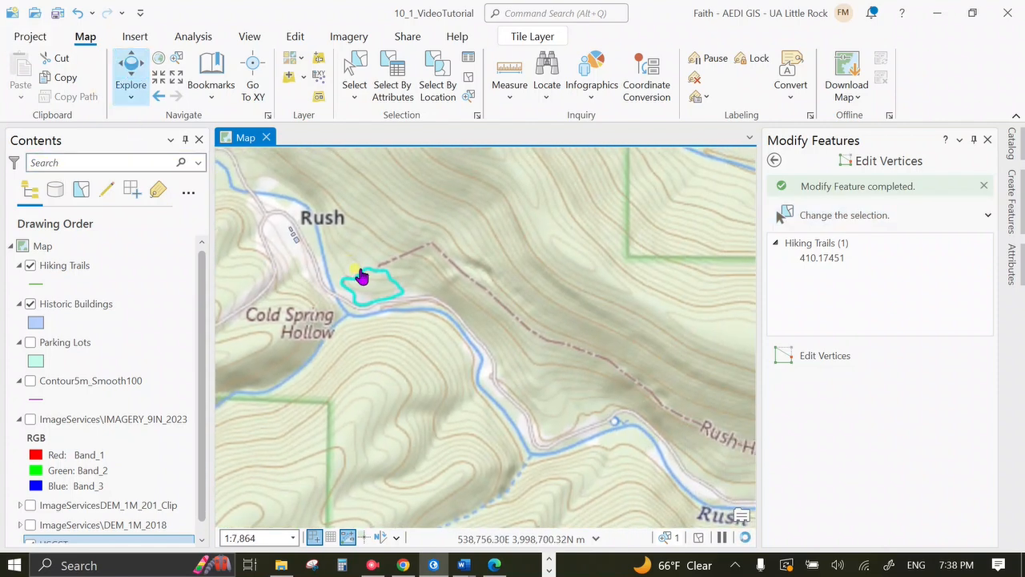
pyautogui.moveTo(462, 320); pyautogui.dragTo(420, 304)
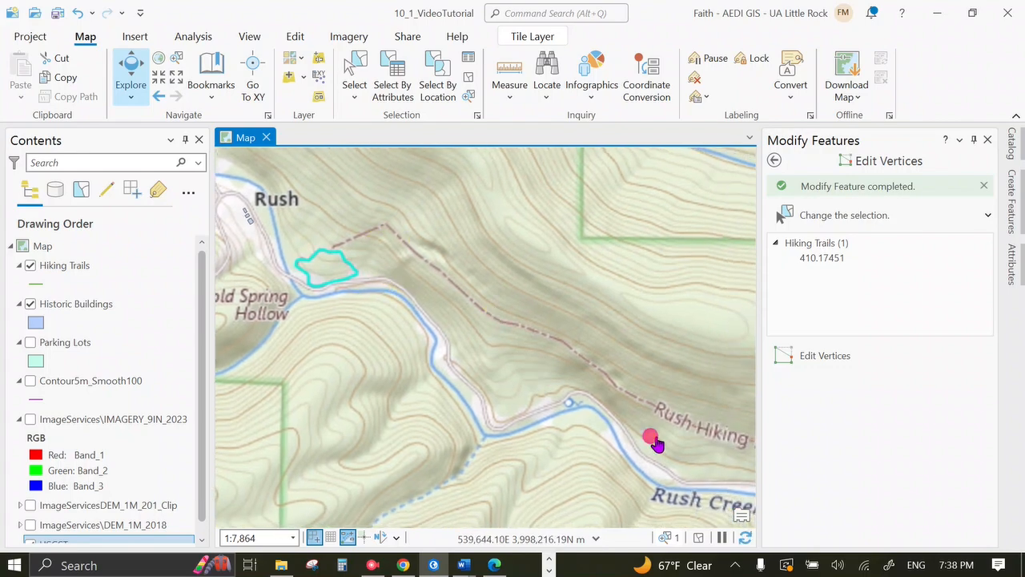
pyautogui.moveTo(652, 435); pyautogui.dragTo(390, 317)
pyautogui.scroll(-3, 390, 317)
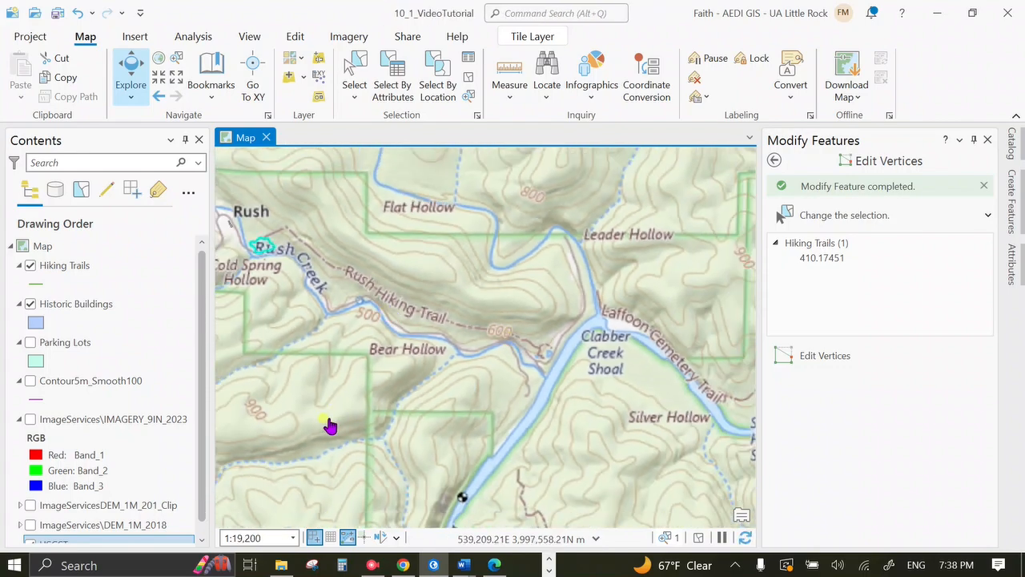
pyautogui.moveTo(370, 343); pyautogui.dragTo(434, 396)
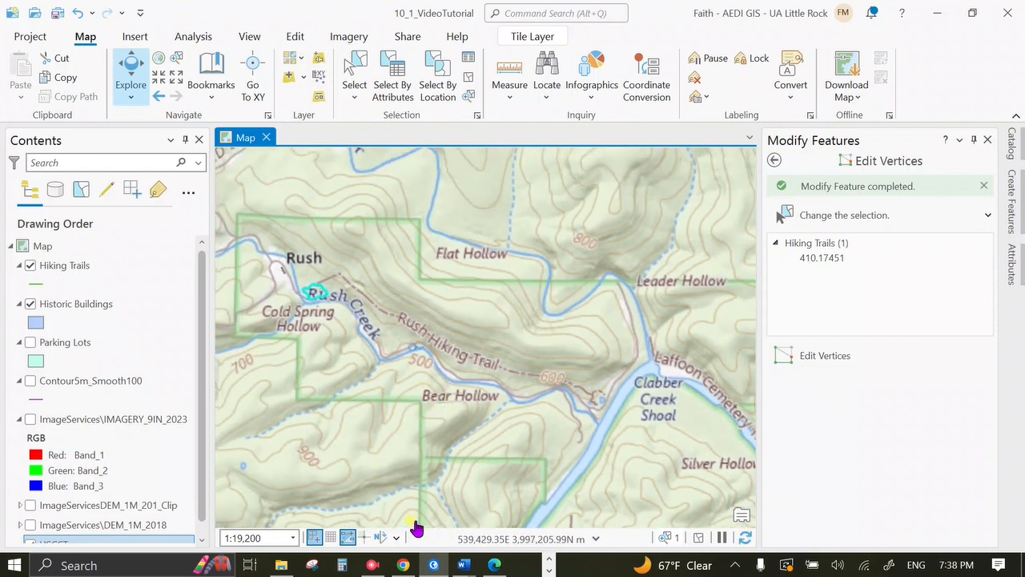
pyautogui.click(372, 565)
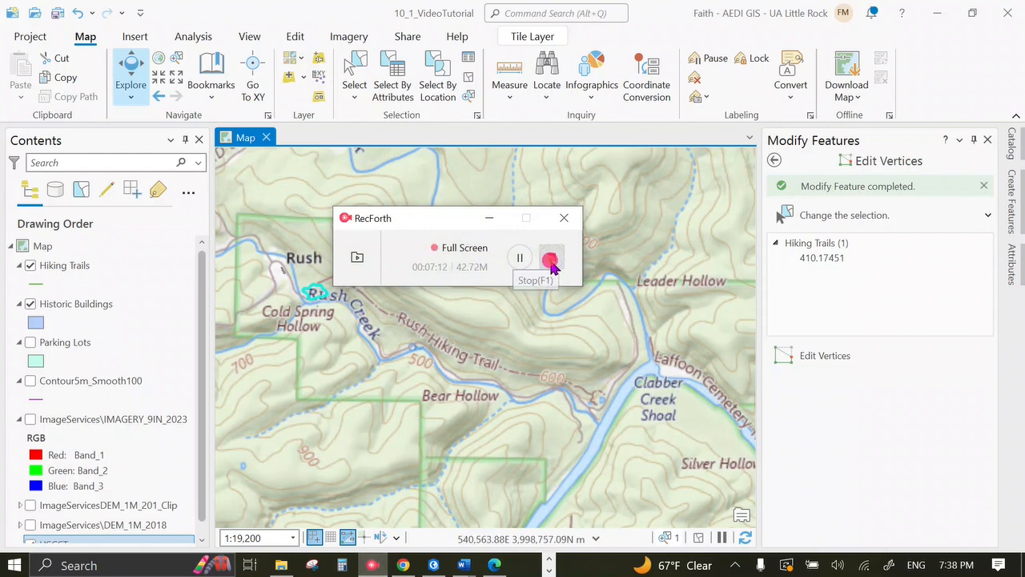
pyautogui.click(550, 262)
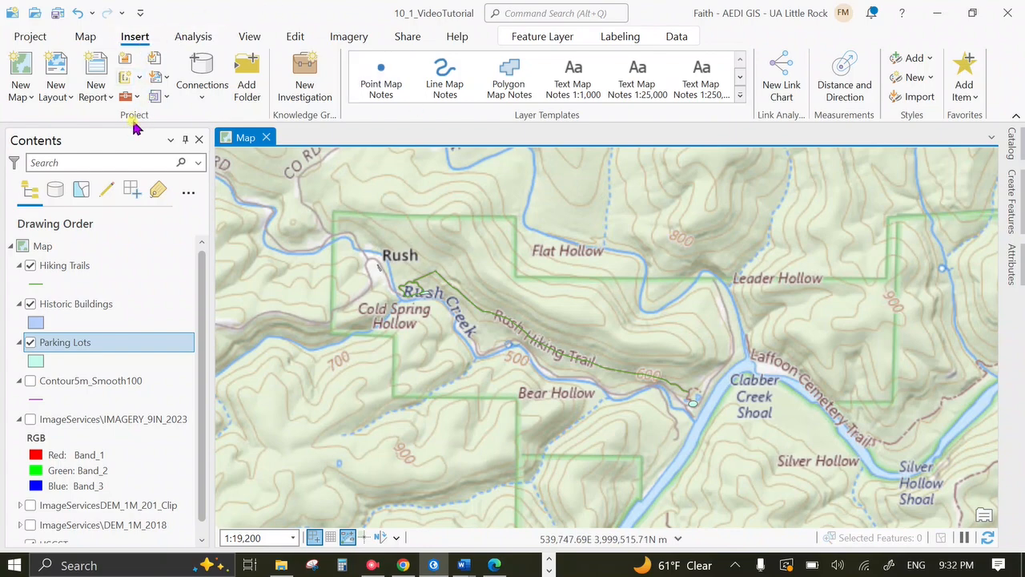
# Create a new layout with the ANSI C landscape page size, 17" x 22"
pyautogui.click(56, 96)
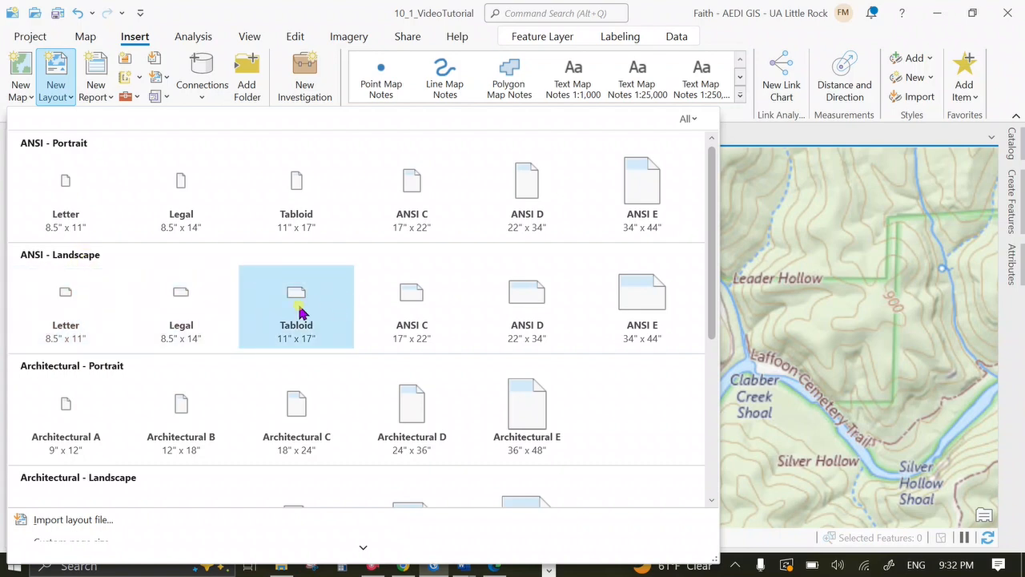
pyautogui.click(402, 310)
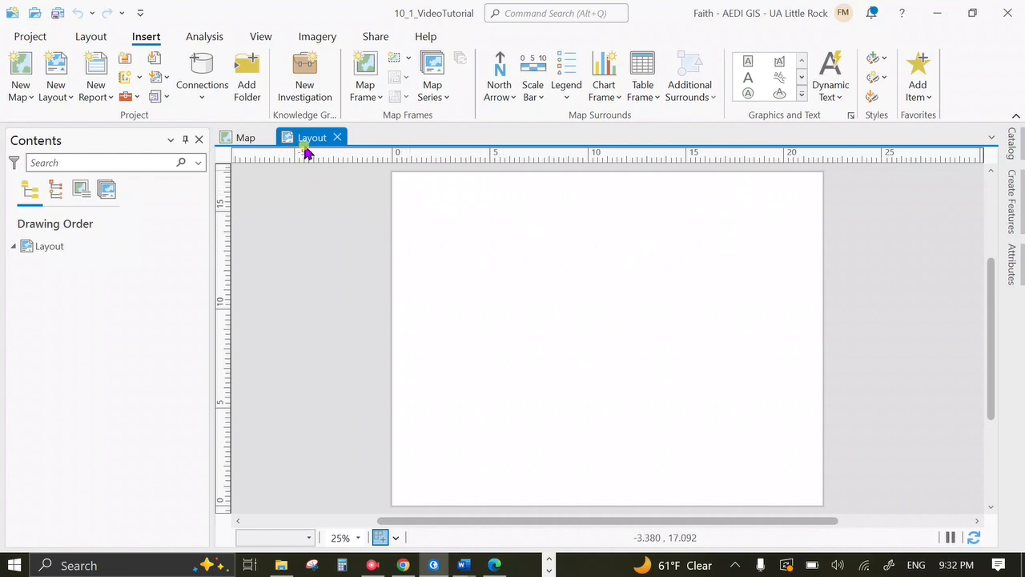
pyautogui.click(235, 140)
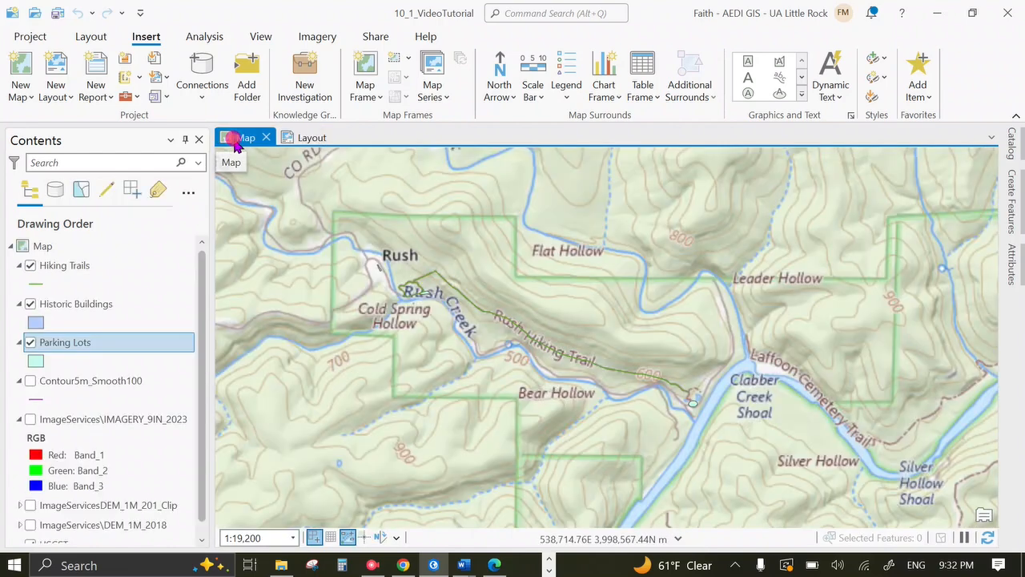
pyautogui.click(296, 138)
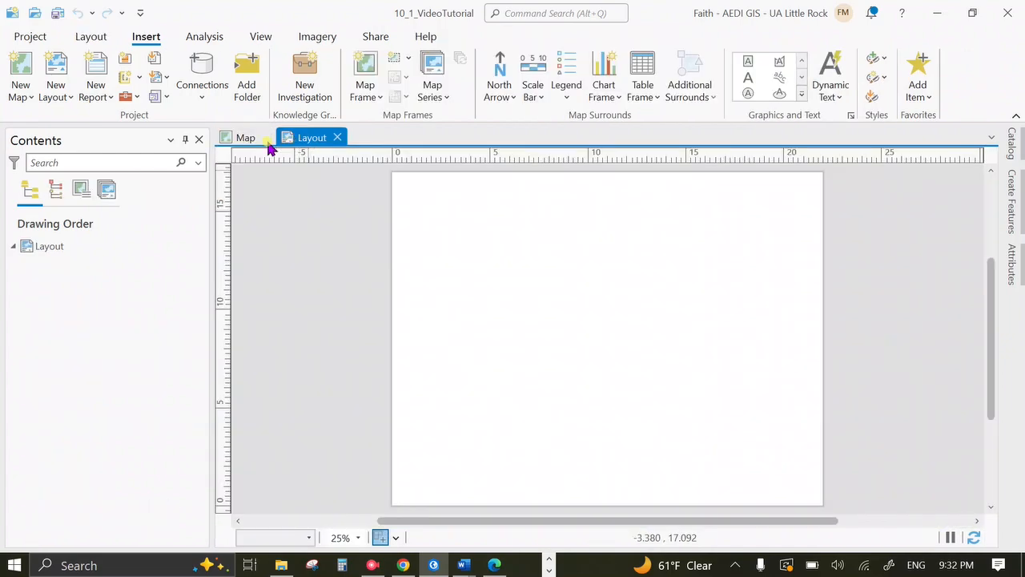
pyautogui.click(241, 138)
pyautogui.click(307, 141)
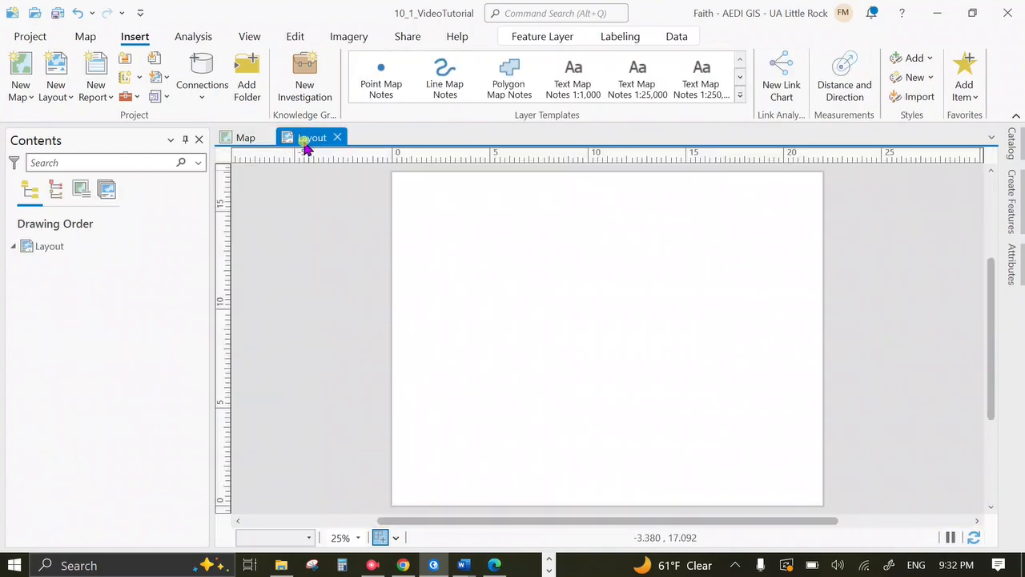
pyautogui.click(247, 140)
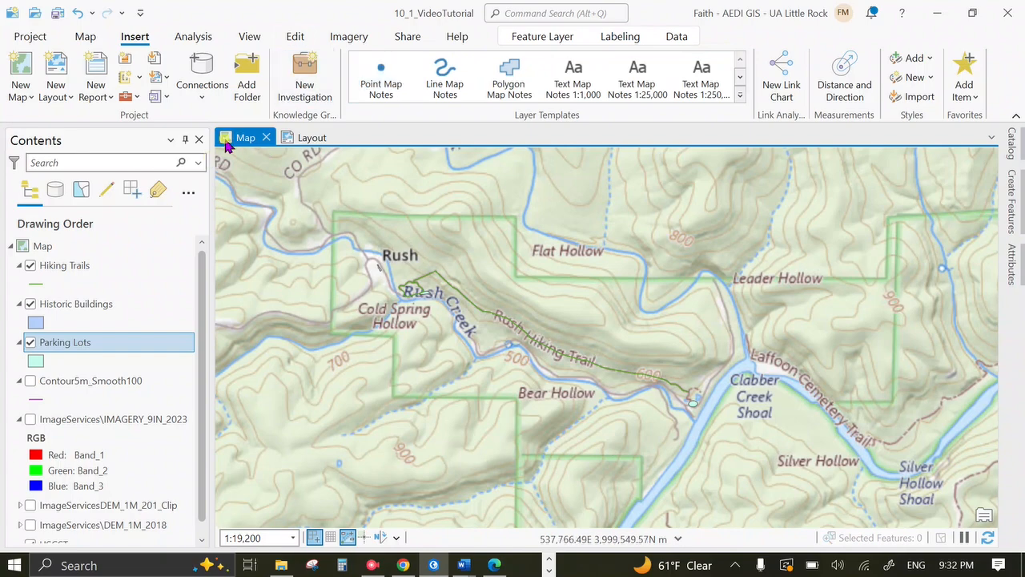
pyautogui.click(295, 141)
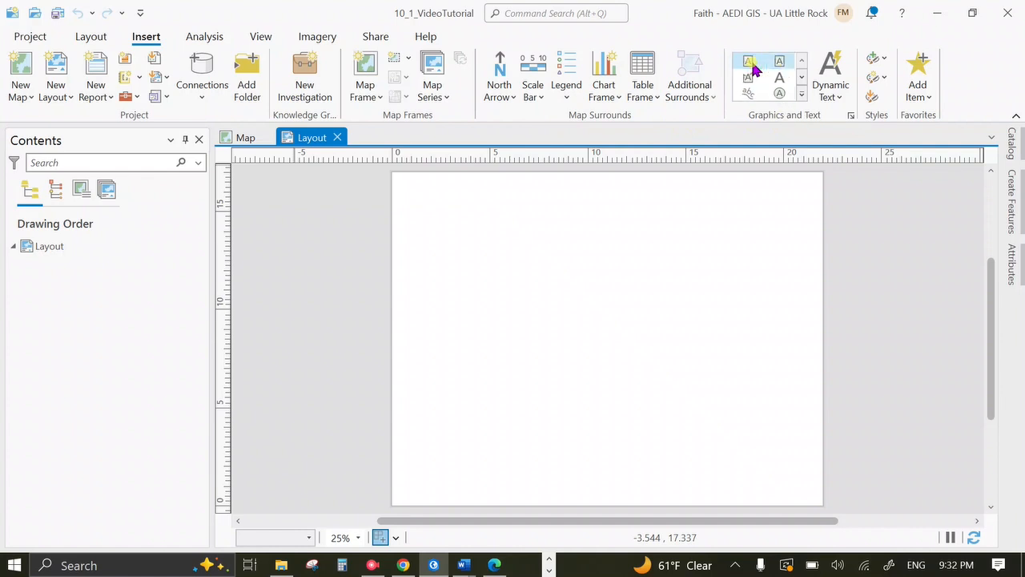
# Add a text box about 11.3 in wide and 1.4 in high near the page's upper edge, formatted as 44 pt Bold
pyautogui.moveTo(502, 183)
pyautogui.mouseDown()
pyautogui.moveTo(567, 220)
pyautogui.moveTo(732, 215)
pyautogui.moveTo(723, 210)
pyautogui.mouseUp()
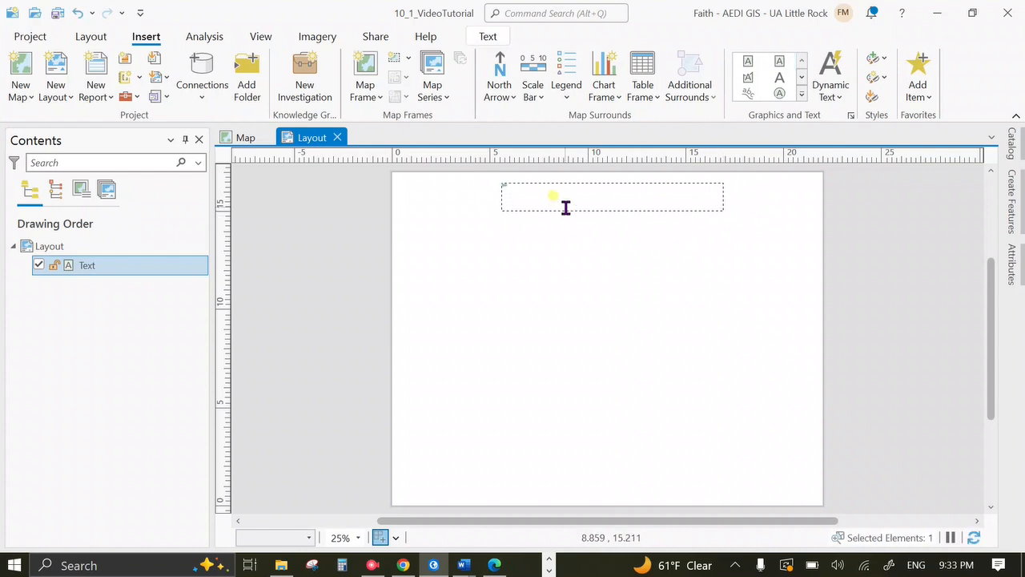
pyautogui.click(483, 36)
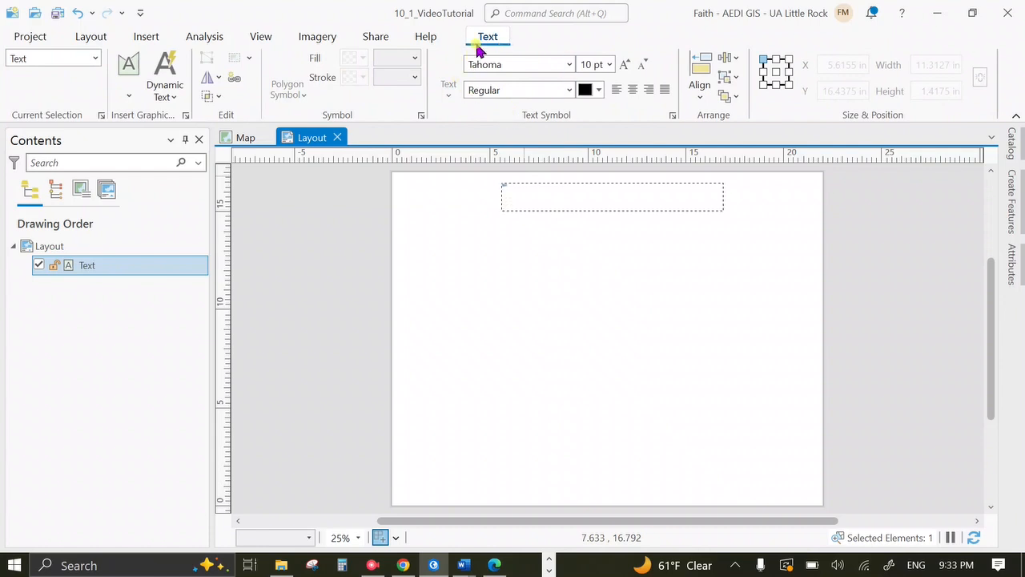
pyautogui.click(629, 71)
pyautogui.click(629, 70)
pyautogui.click(593, 64)
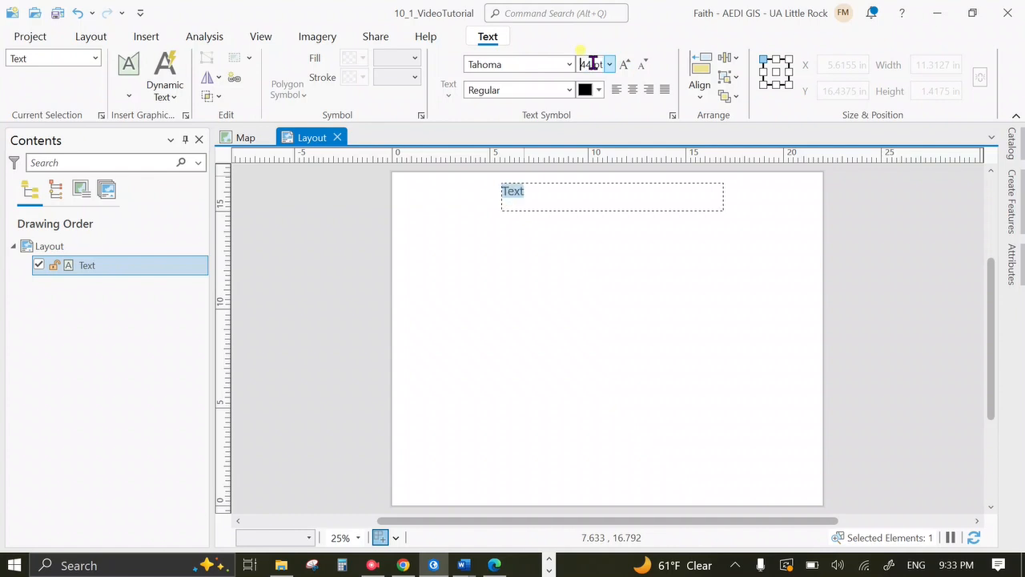
pyautogui.click(571, 89)
pyautogui.click(538, 126)
pyautogui.click(636, 232)
pyautogui.click(612, 329)
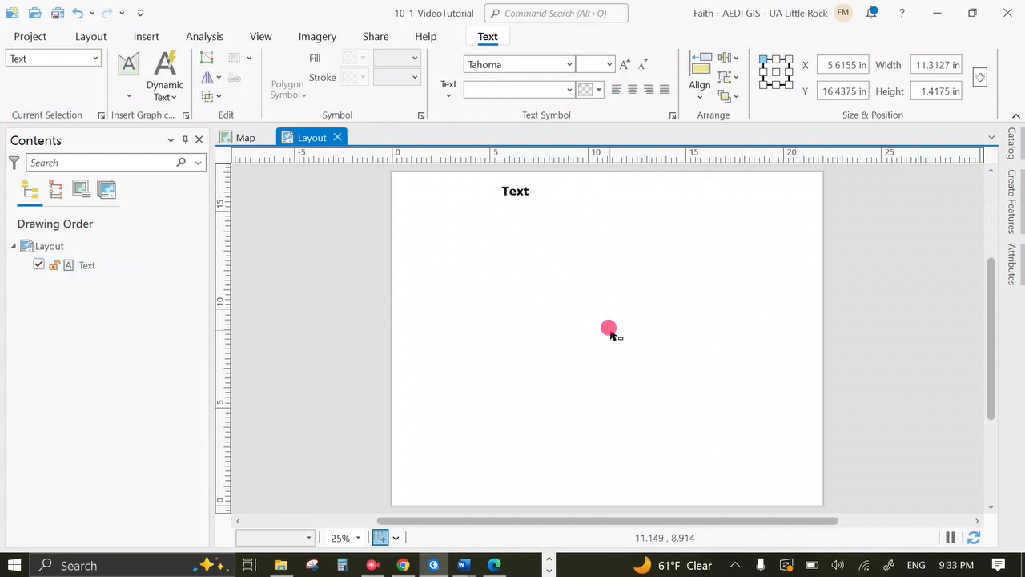
# Center the text horizontally within the layout's text box
pyautogui.doubleClick(567, 196)
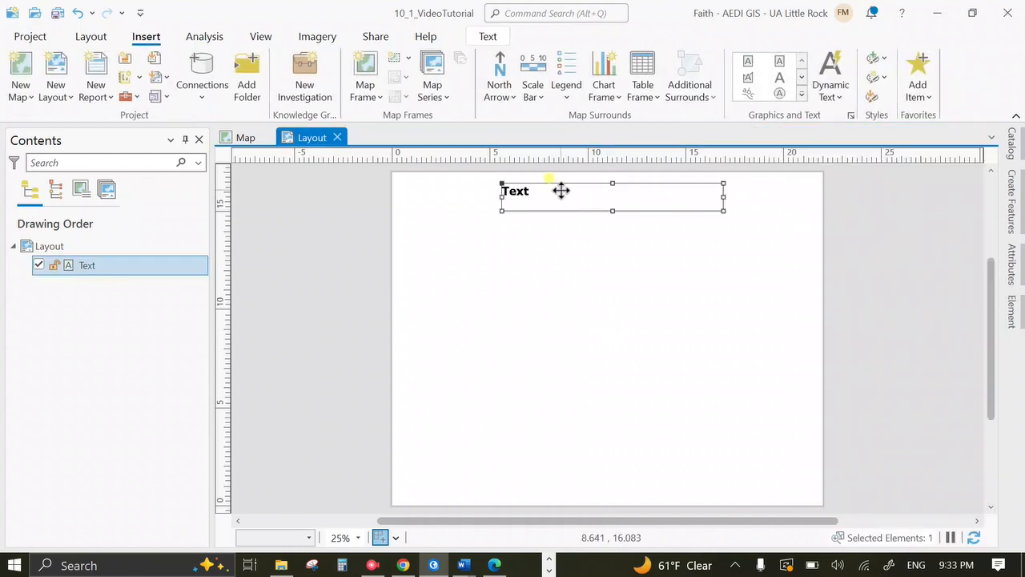
pyautogui.click(490, 38)
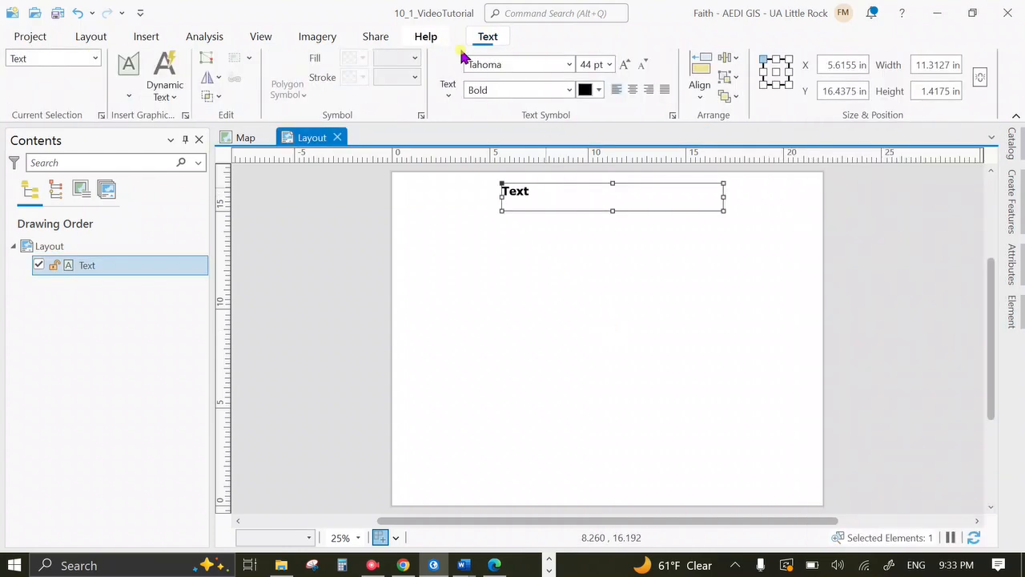
pyautogui.click(632, 89)
pyautogui.click(643, 252)
# Replace the placeholder text in the box with the title "Historic Rush Topographic Map"
pyautogui.click(616, 185)
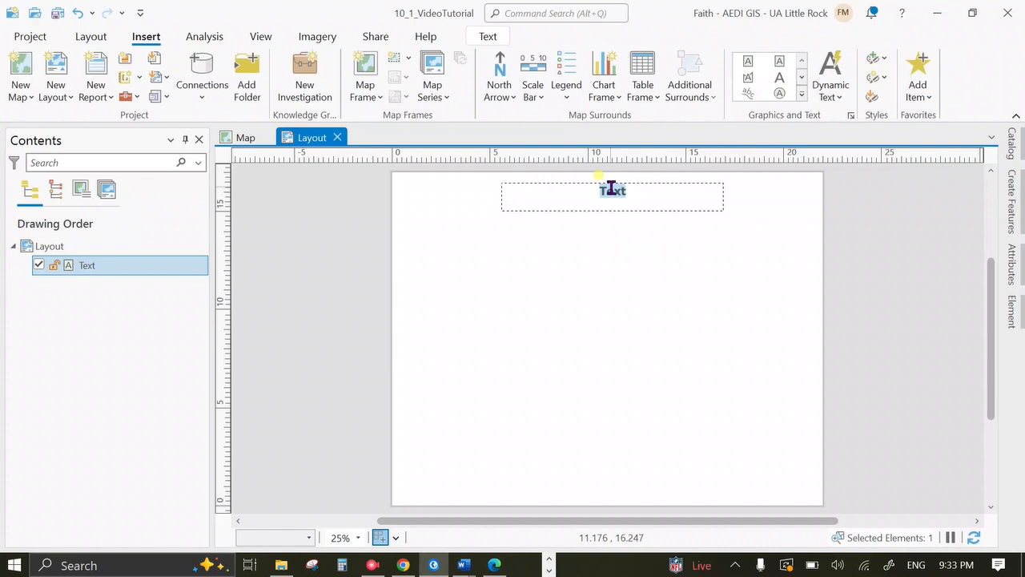
pyautogui.write('opogra')
pyautogui.press('BackSpace')
pyautogui.press('BackSpace')
pyautogui.write('raphic Map')
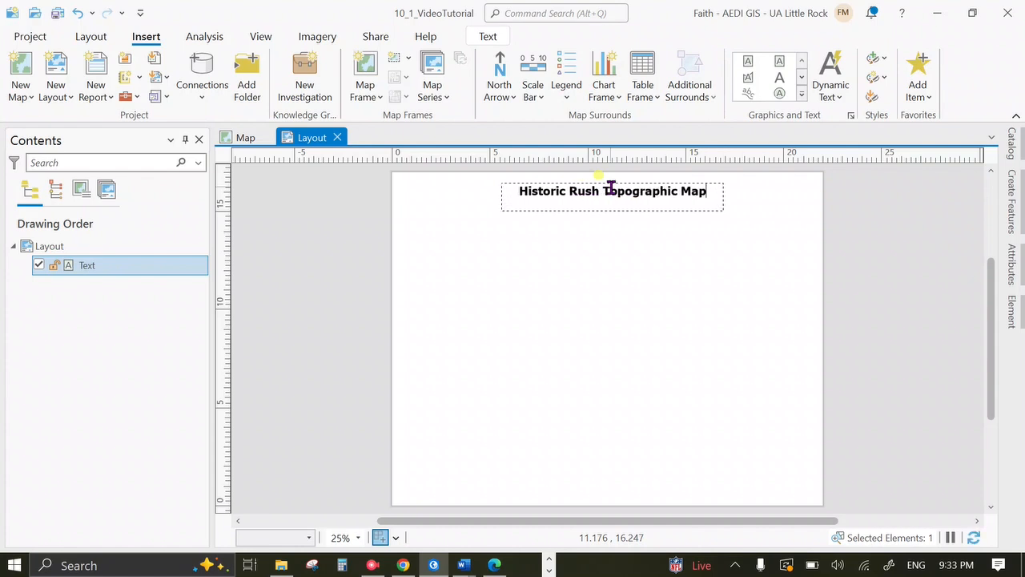
# Finish editing the layout title, nudge its text box slightly, and deselect it
pyautogui.click(635, 245)
pyautogui.moveTo(628, 210); pyautogui.dragTo(630, 209)
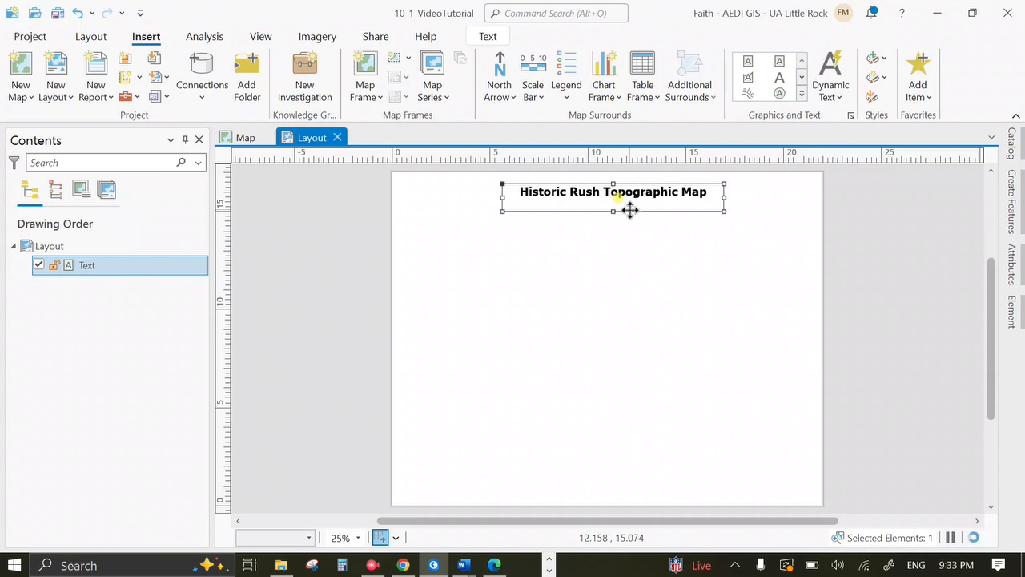
pyautogui.click(633, 242)
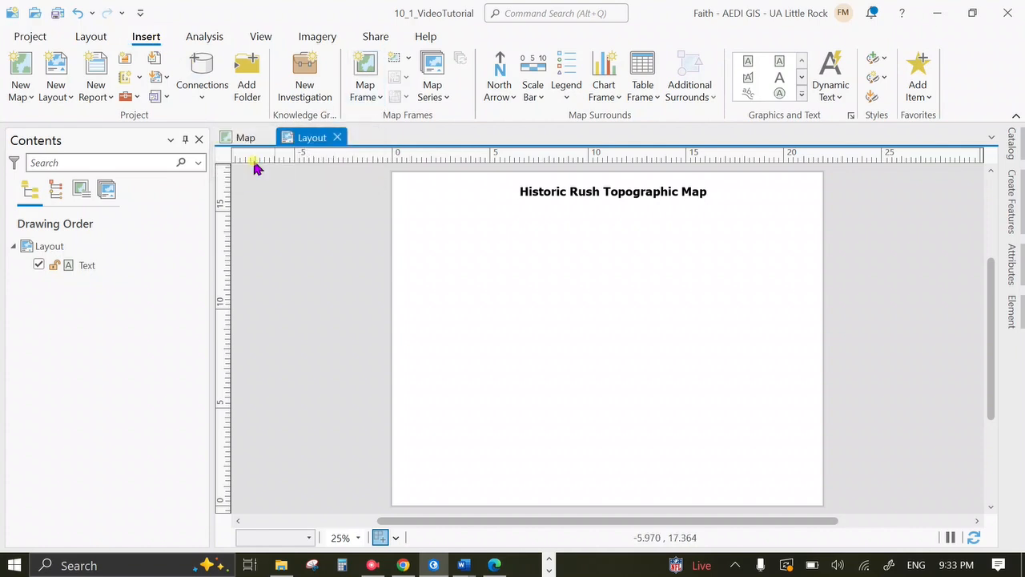
# Set the map view's scale to 1:30,000 and recenter it on the Rush Creek trail area
pyautogui.click(244, 151)
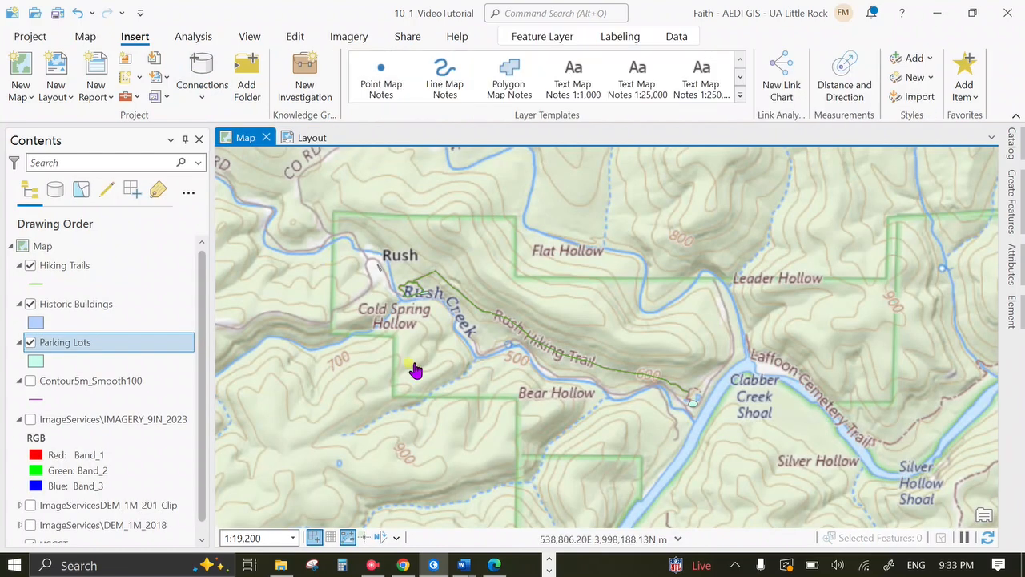
pyautogui.click(271, 538)
pyautogui.write('30,')
pyautogui.write('0000')
pyautogui.press('Return')
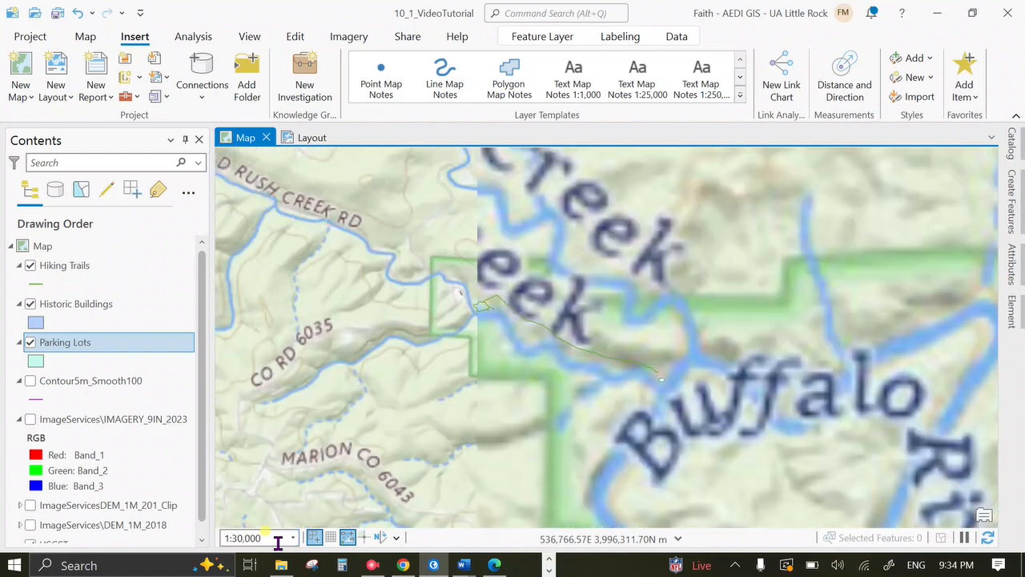
pyautogui.moveTo(677, 435); pyautogui.dragTo(653, 422)
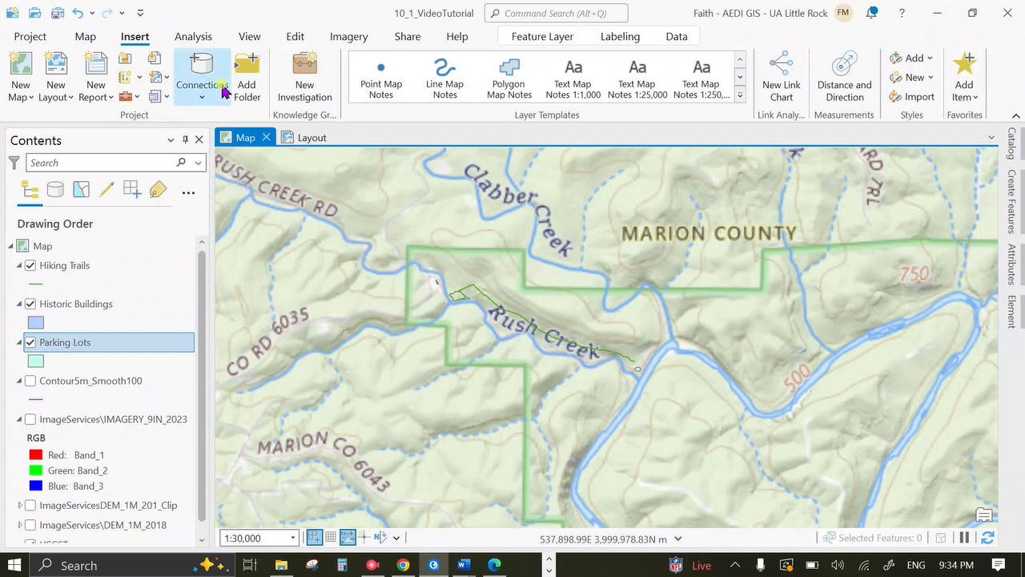
# Insert a map frame of the 1:30,000 Map view below the layout title, about 20 in wide and 12 in high
pyautogui.click(301, 143)
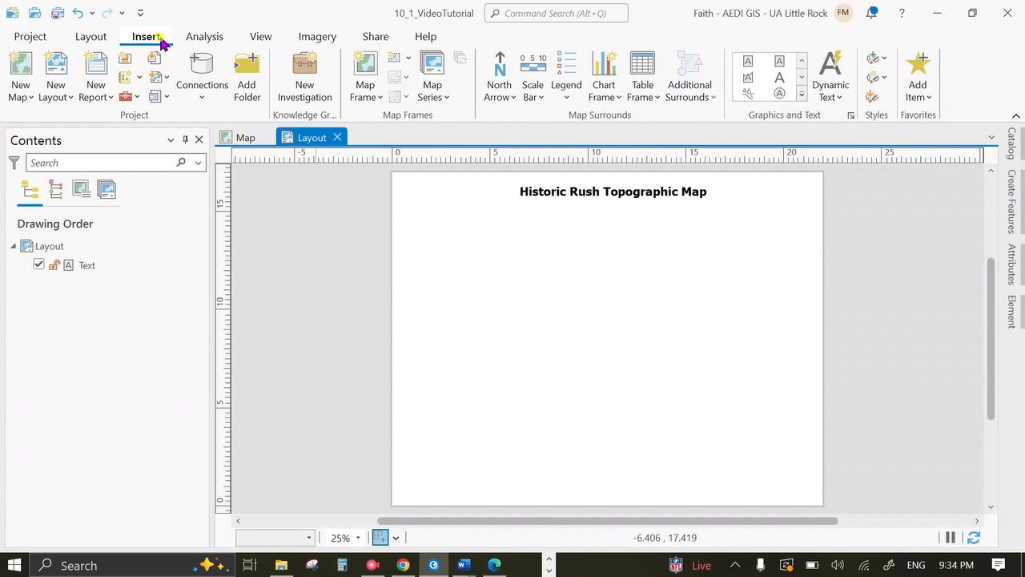
pyautogui.click(361, 100)
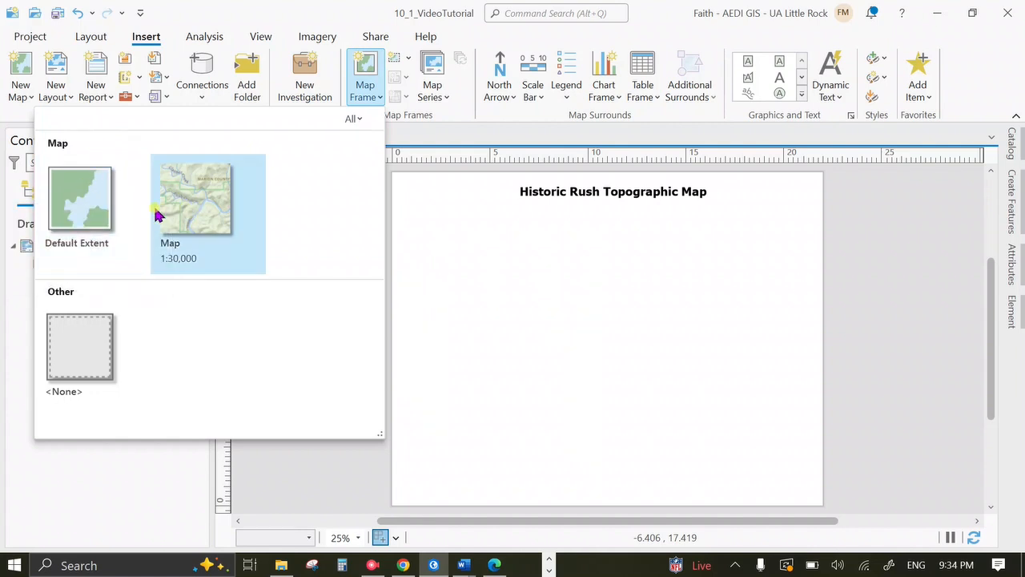
pyautogui.click(205, 198)
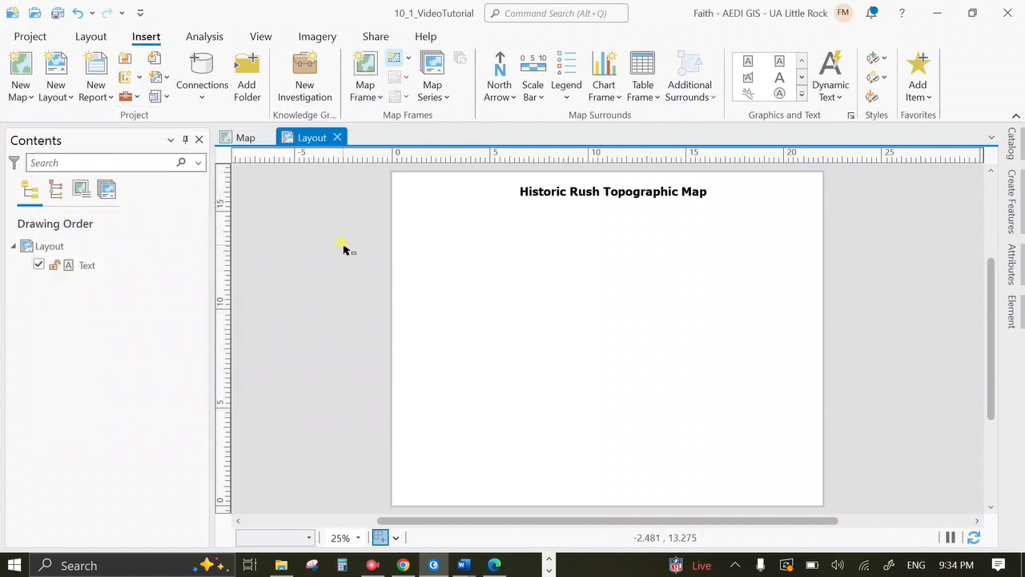
pyautogui.moveTo(408, 219); pyautogui.dragTo(807, 452)
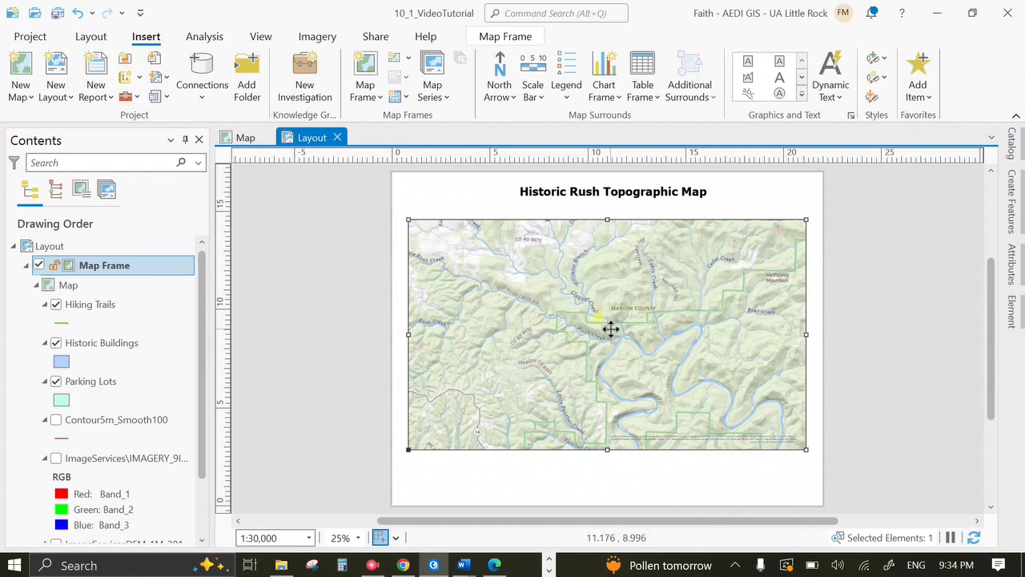
pyautogui.click(644, 476)
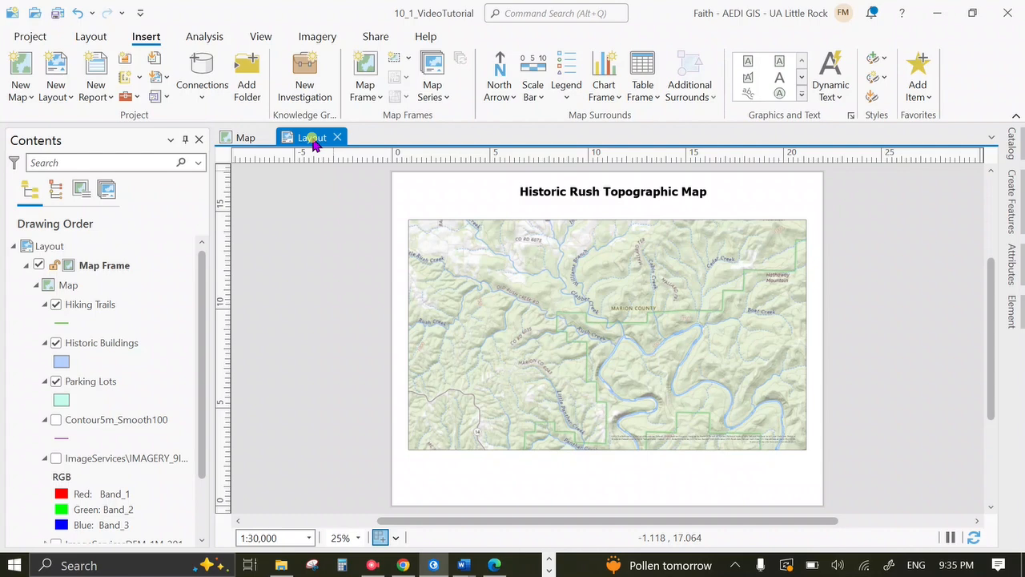
# Activate the layout's map frame and fit the hiking trail and parking lot inside it at a scale of 1:5,033
pyautogui.click(91, 37)
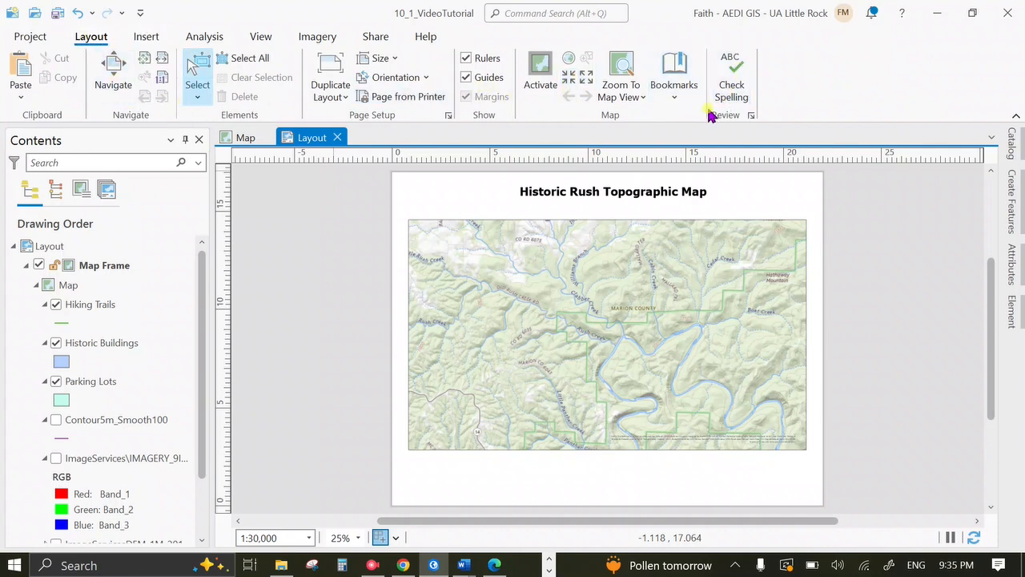
pyautogui.click(541, 72)
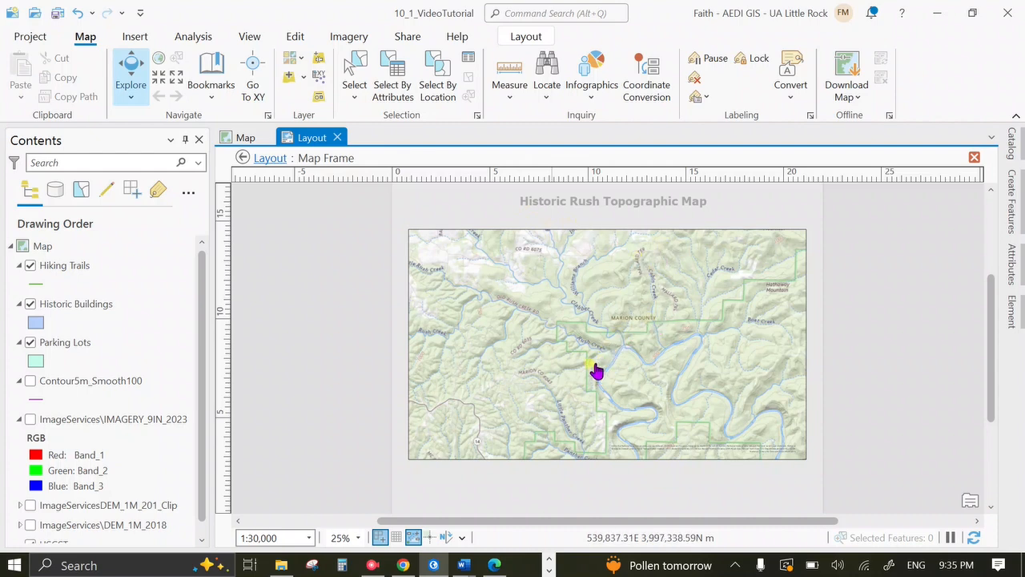
pyautogui.scroll(2, 593, 336)
pyautogui.scroll(2, 595, 336)
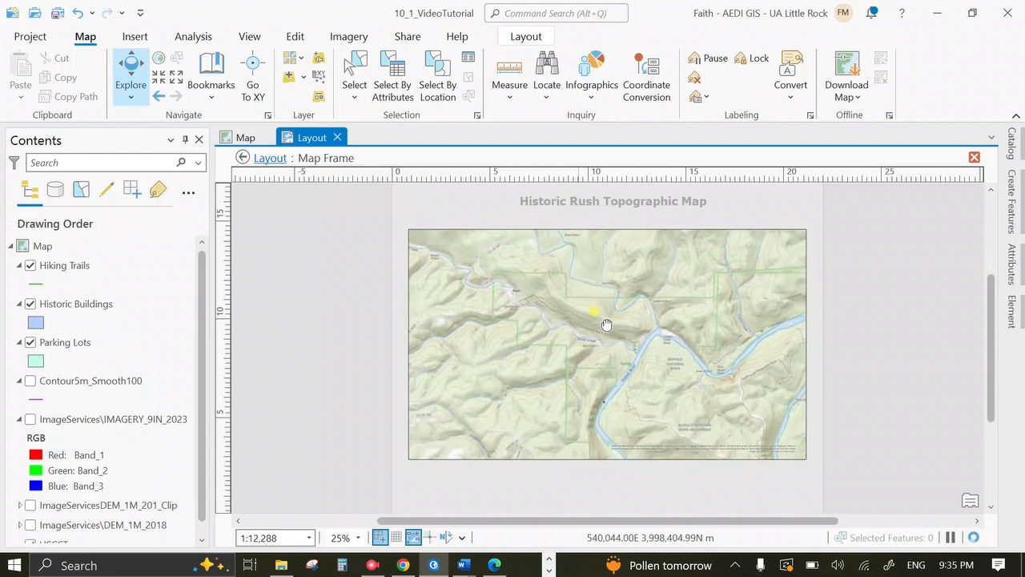
pyautogui.scroll(2, 605, 328)
pyautogui.scroll(2, 606, 328)
pyautogui.moveTo(606, 327); pyautogui.dragTo(658, 337)
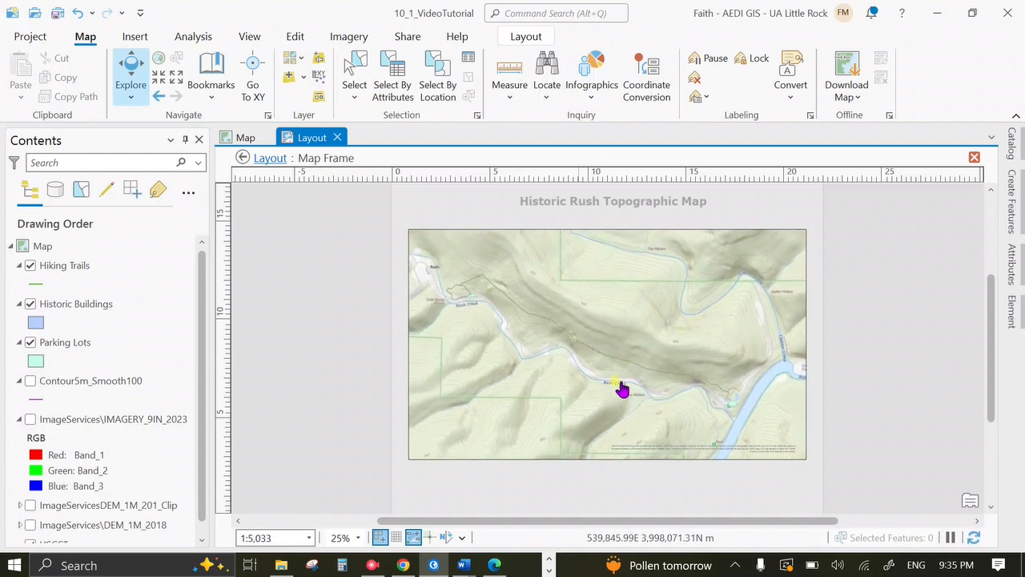
pyautogui.moveTo(615, 377); pyautogui.dragTo(618, 377)
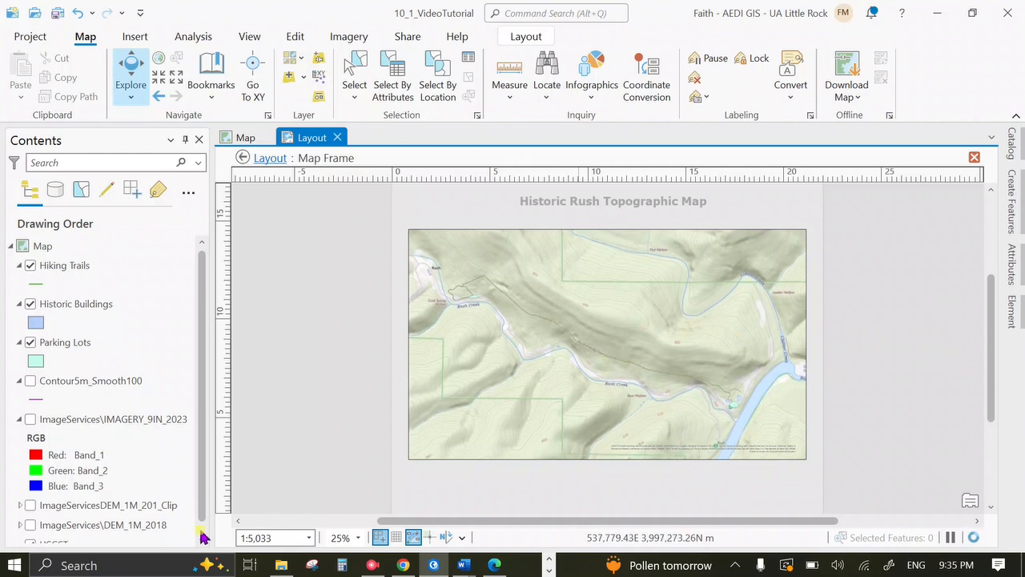
pyautogui.moveTo(523, 327)
pyautogui.mouseDown()
pyautogui.moveTo(529, 314)
pyautogui.moveTo(553, 320)
pyautogui.moveTo(542, 322)
pyautogui.mouseUp()
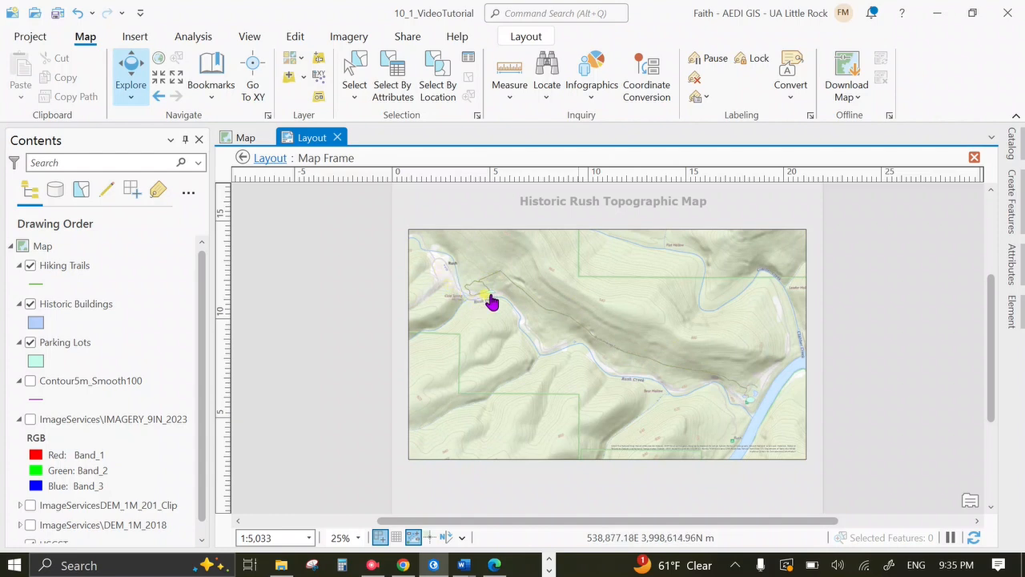
pyautogui.scroll(-1, 121, 392)
pyautogui.scroll(1, 113, 422)
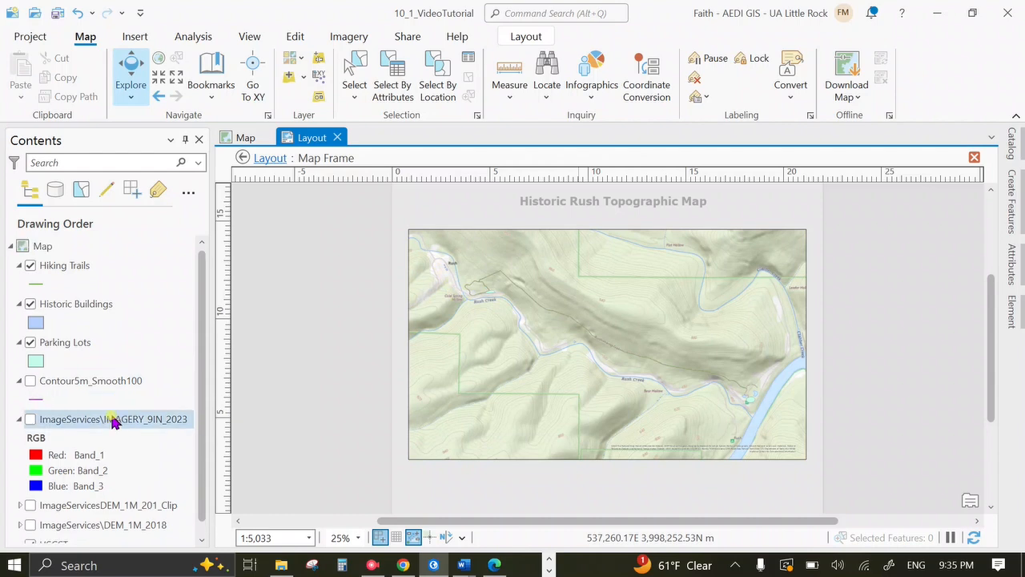
# Change the map's basemap to Topographic
pyautogui.click(241, 141)
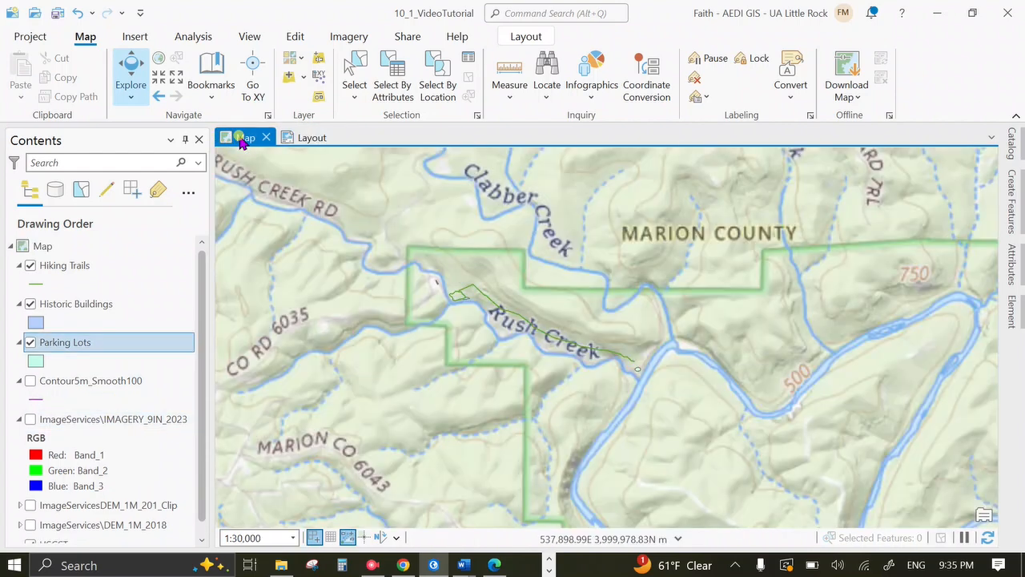
pyautogui.click(86, 37)
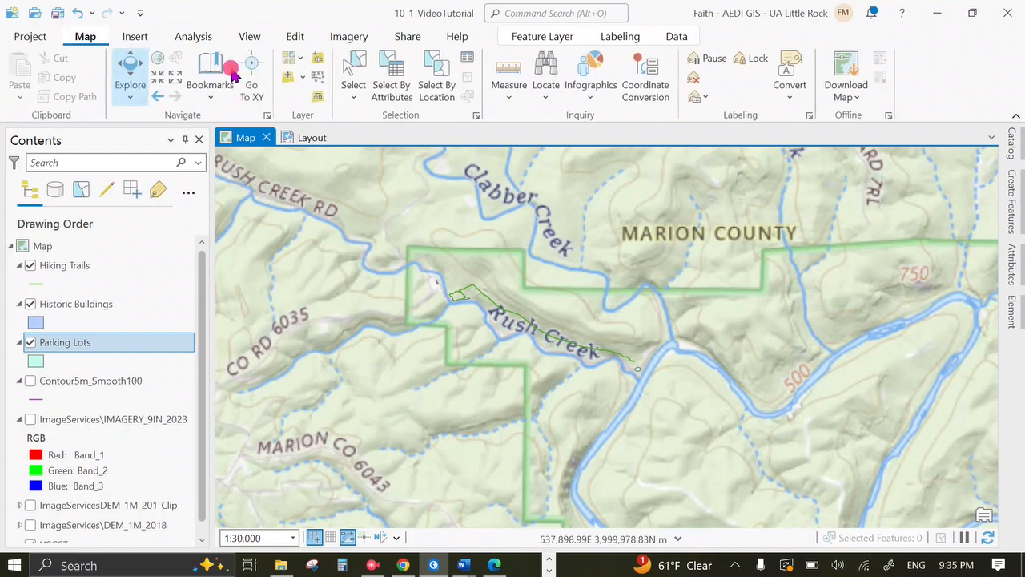
pyautogui.click(302, 68)
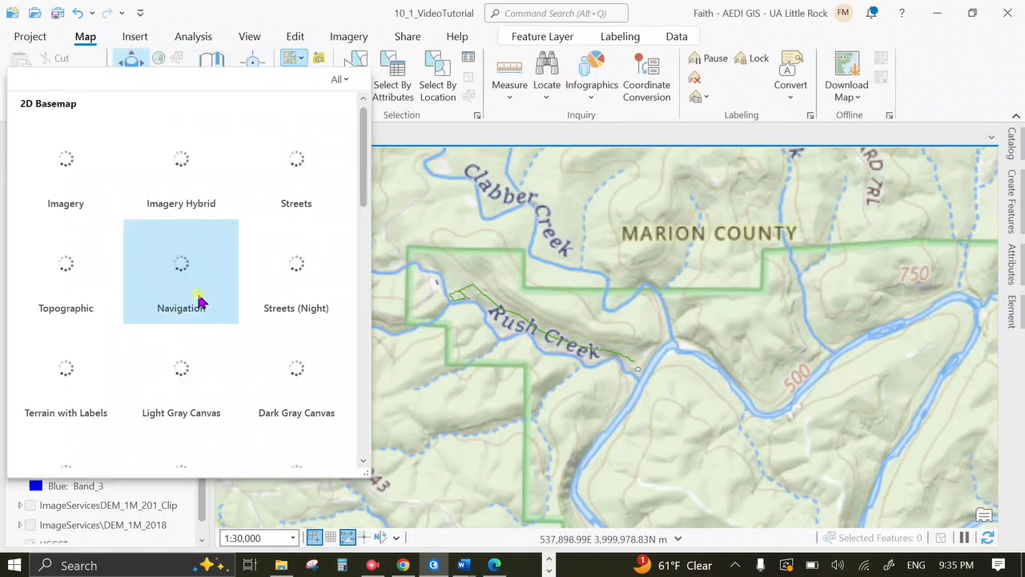
pyautogui.scroll(-5, 184, 352)
pyautogui.scroll(-3, 297, 400)
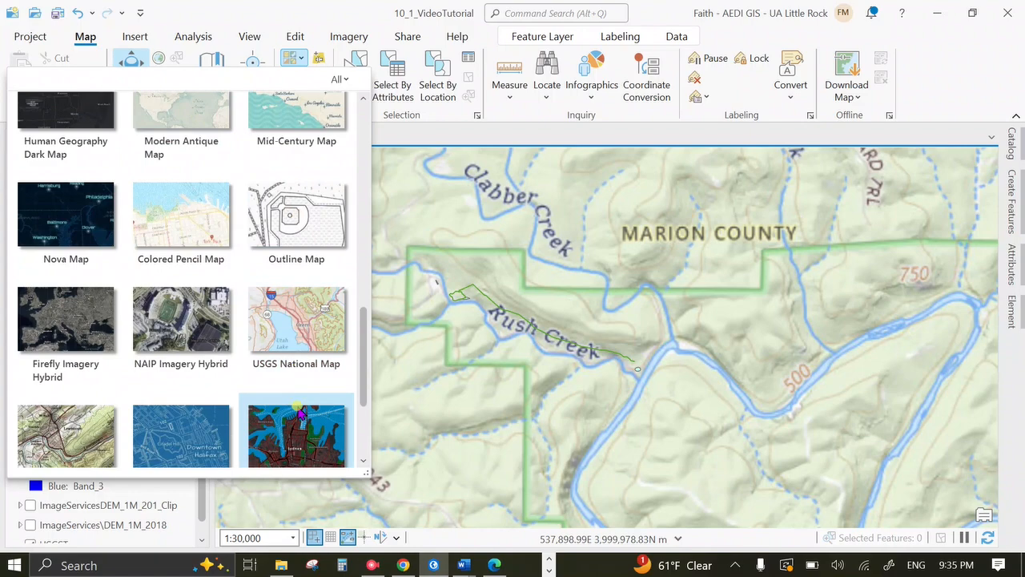
pyautogui.scroll(8, 229, 252)
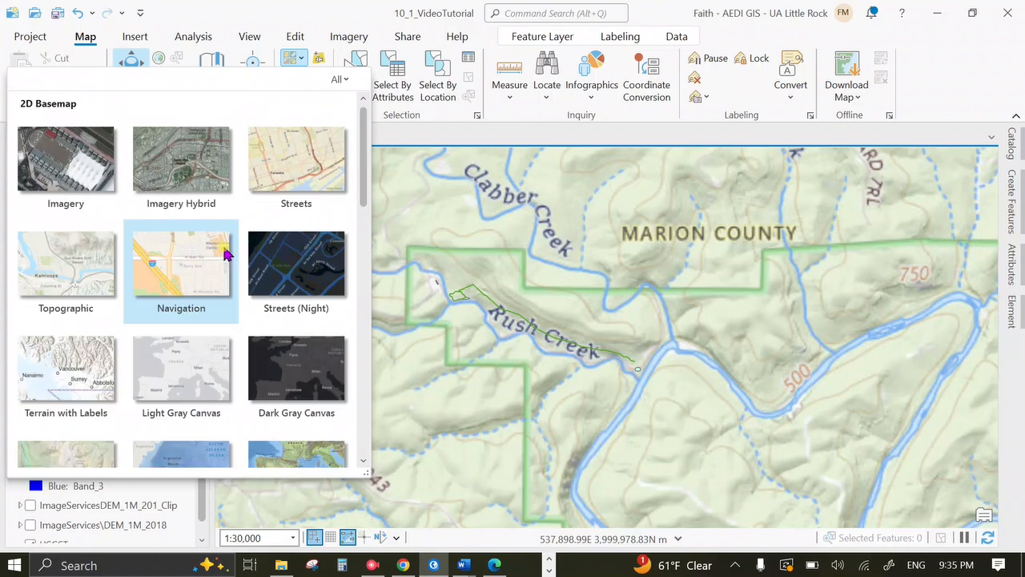
pyautogui.click(24, 271)
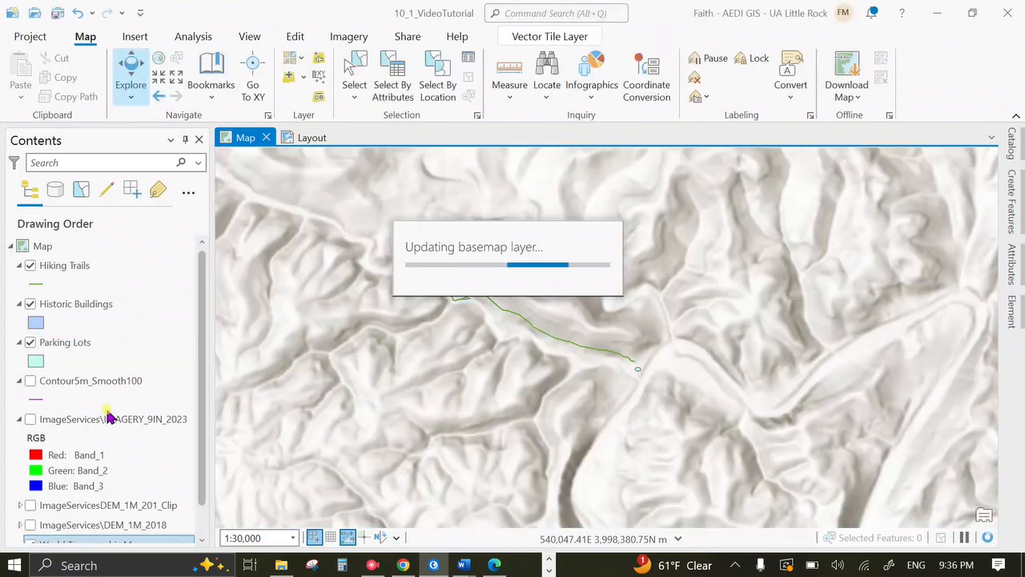
pyautogui.scroll(-1, 91, 350)
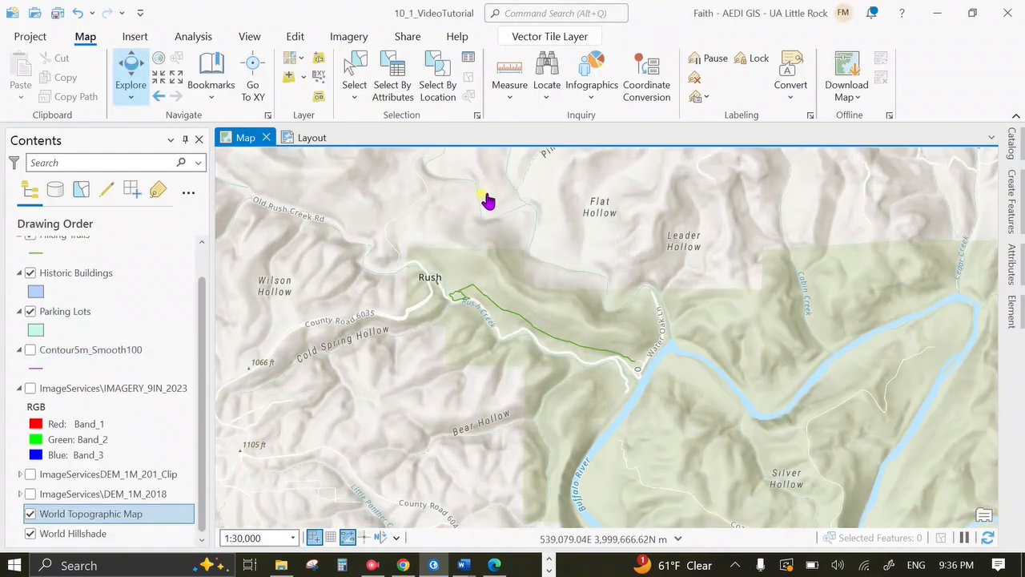
# Turn on the Contour5m_Smooth100 layer and check how the contours draw in the layout's map frame
pyautogui.click(308, 139)
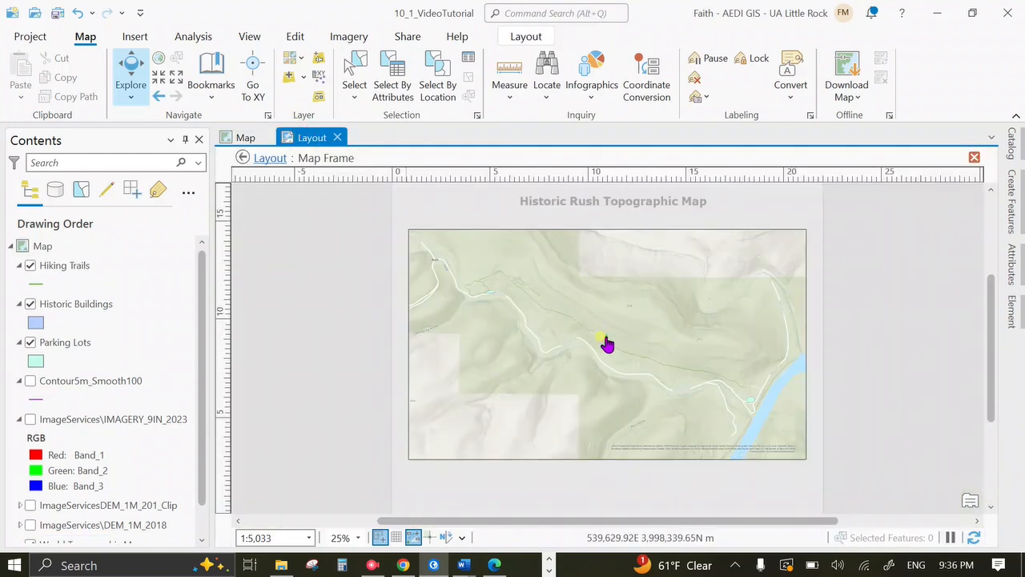
pyautogui.click(226, 138)
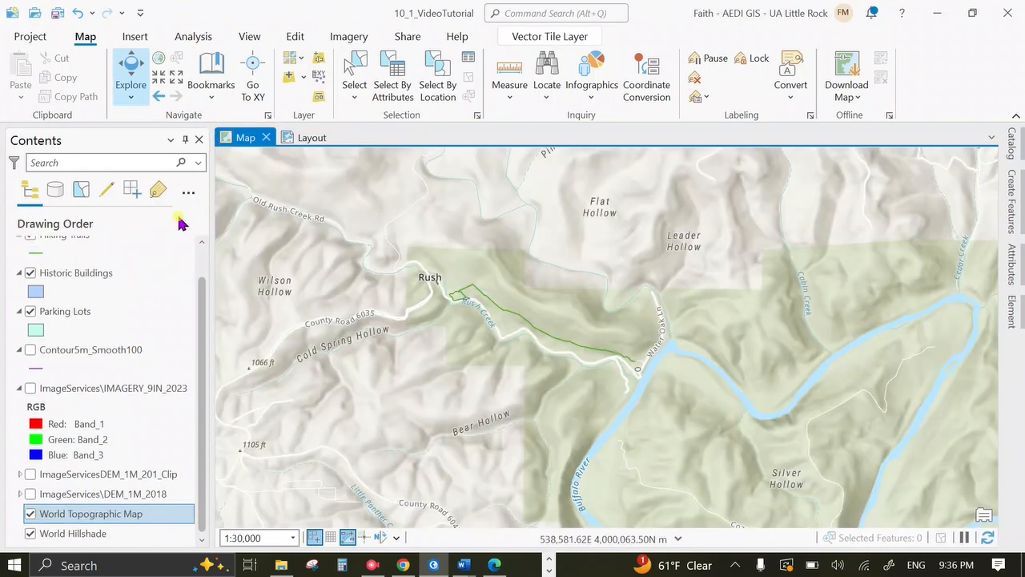
pyautogui.scroll(1, 99, 311)
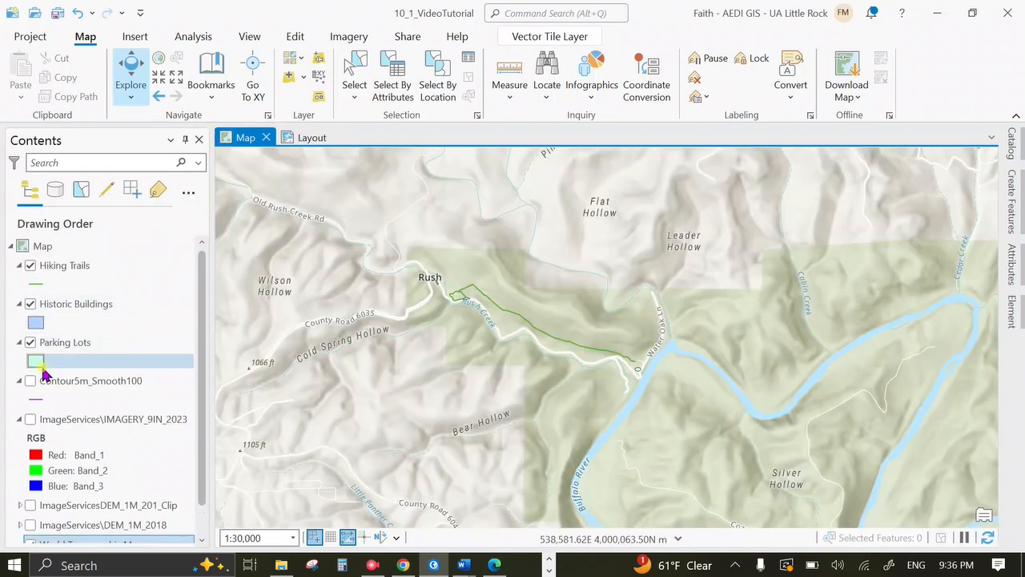
pyautogui.click(29, 382)
pyautogui.click(308, 138)
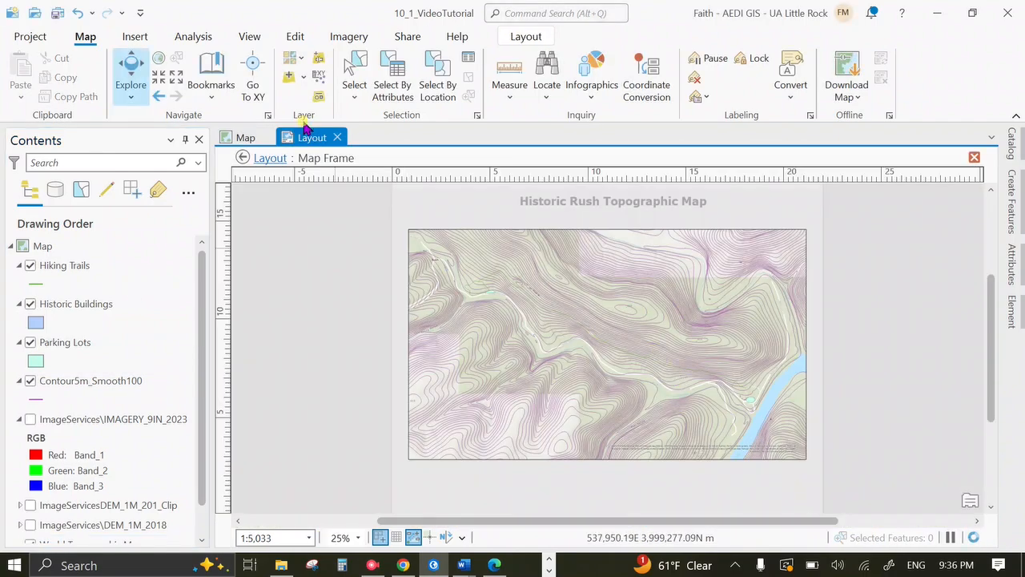
pyautogui.click(30, 381)
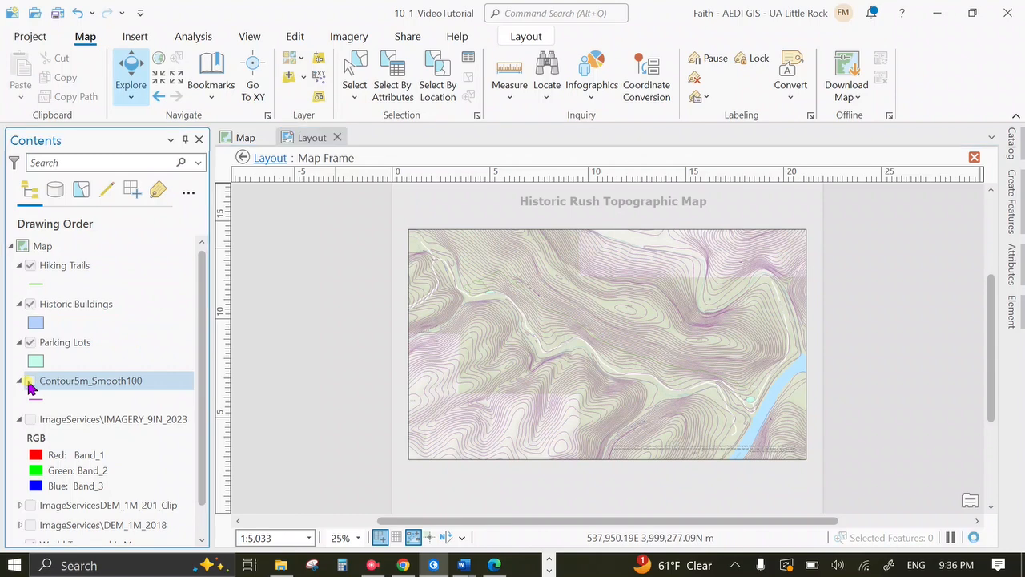
pyautogui.click(29, 381)
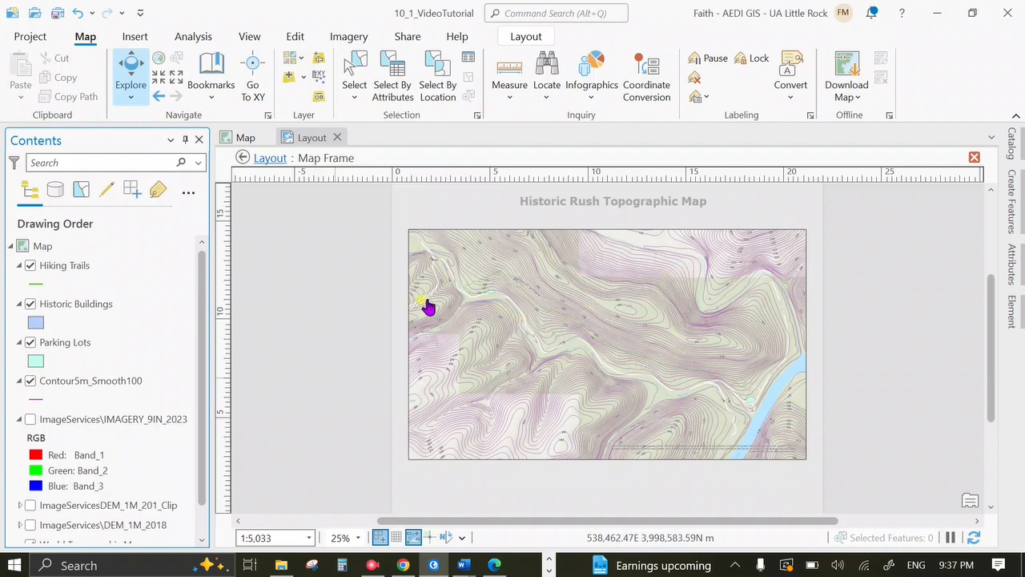
# Close the map frame's activation to return to the full layout, and save the project
pyautogui.click(241, 158)
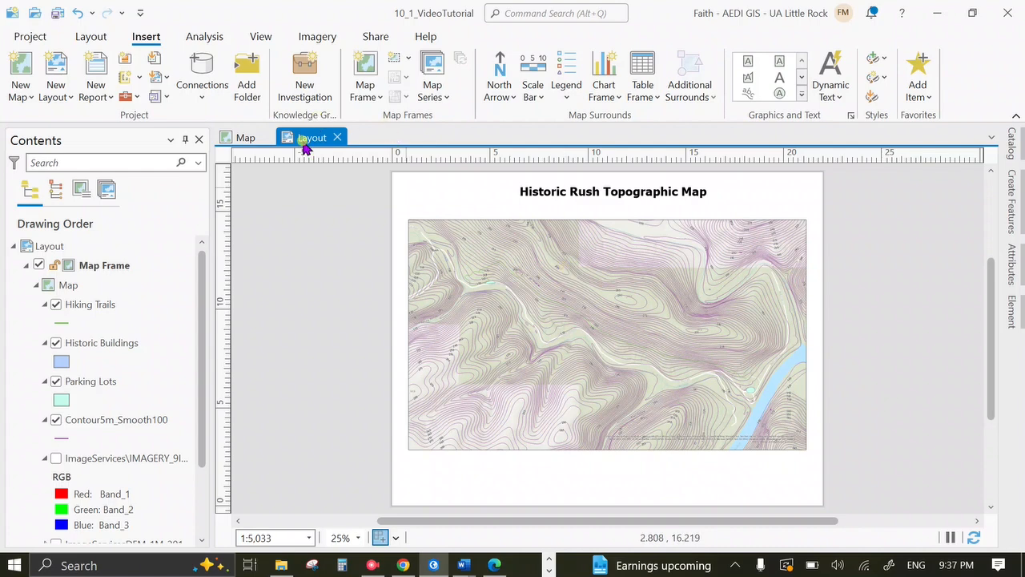
pyautogui.click(91, 36)
pyautogui.click(547, 75)
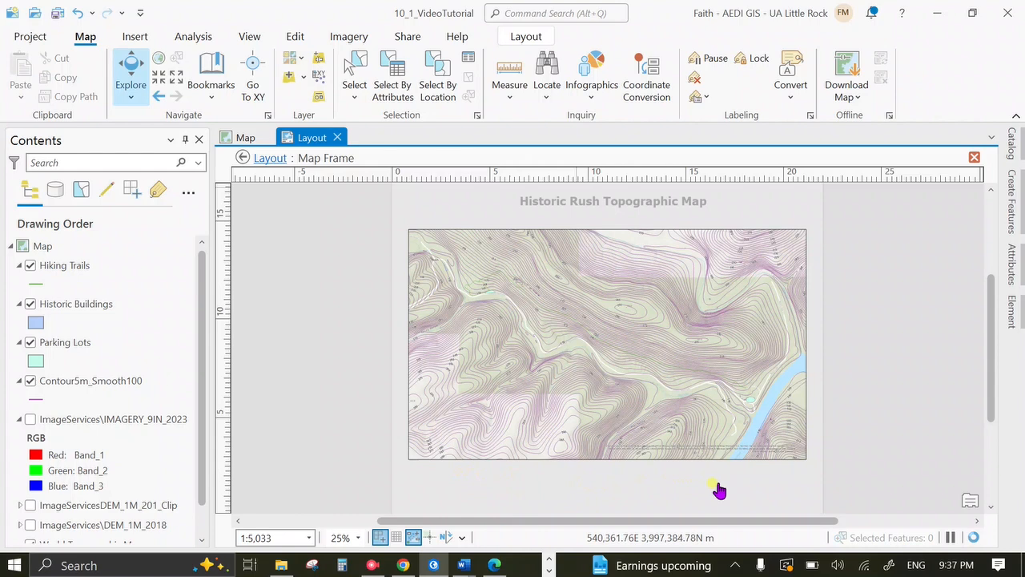
pyautogui.click(244, 159)
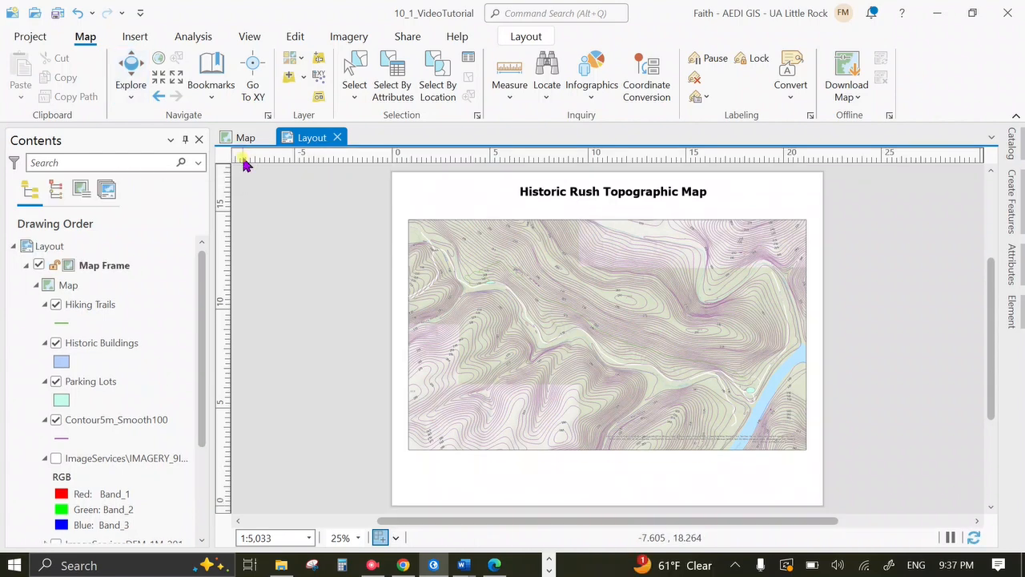
pyautogui.click(58, 14)
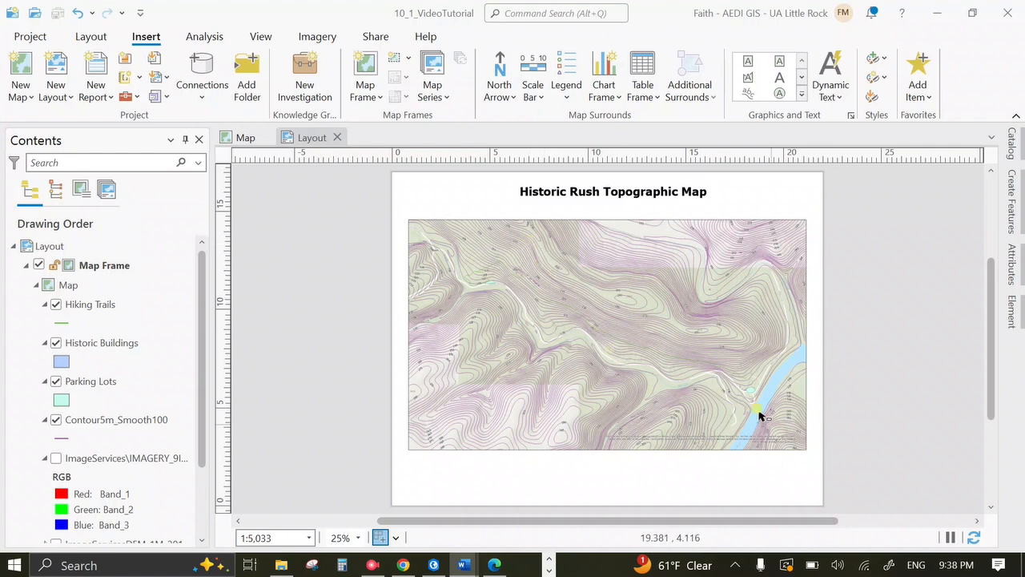
# Examine the layout's map frame up close to see how trails, buildings and parking lots stand out against contours
pyautogui.click(357, 538)
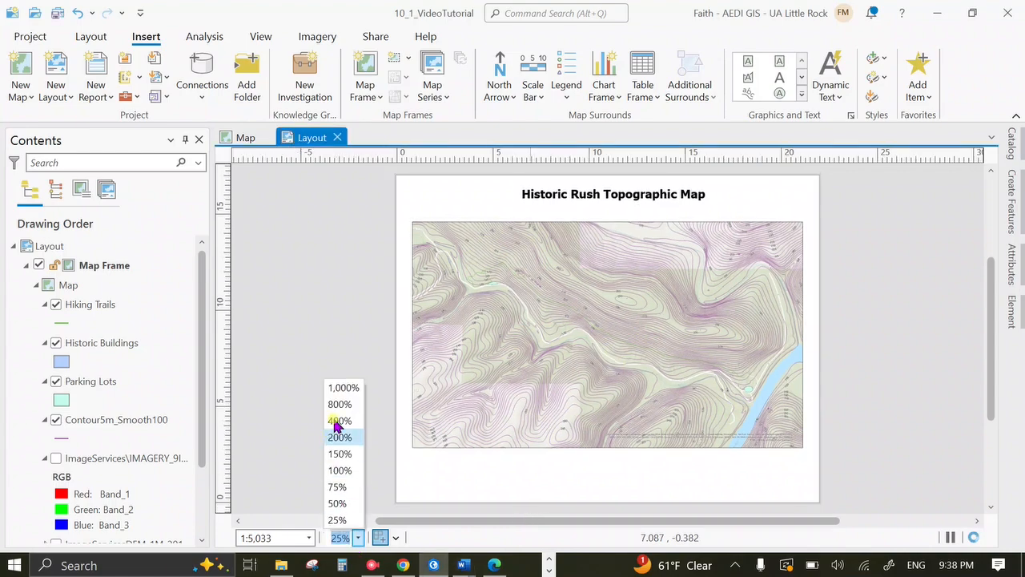
pyautogui.click(344, 488)
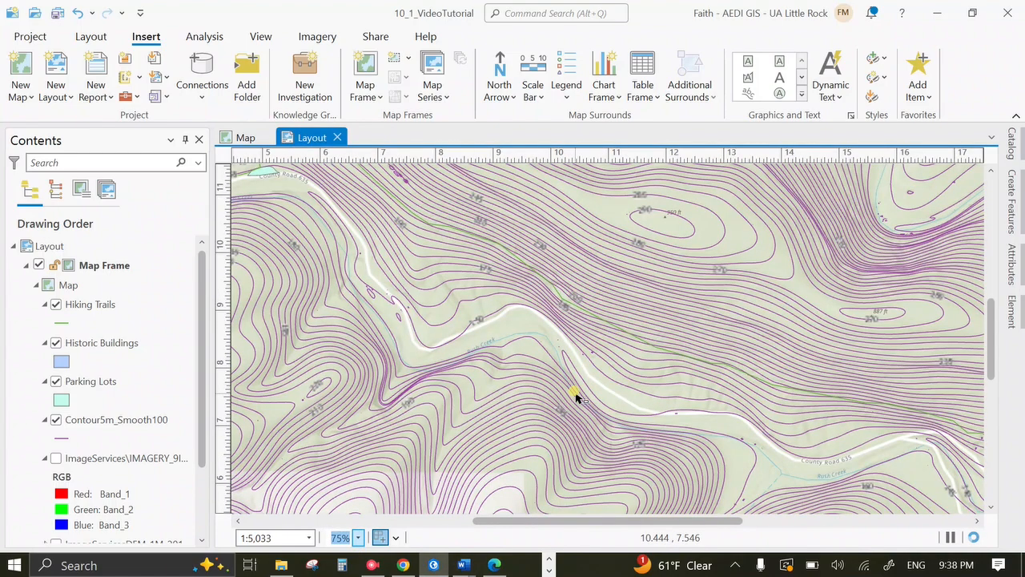
pyautogui.scroll(-4, 575, 392)
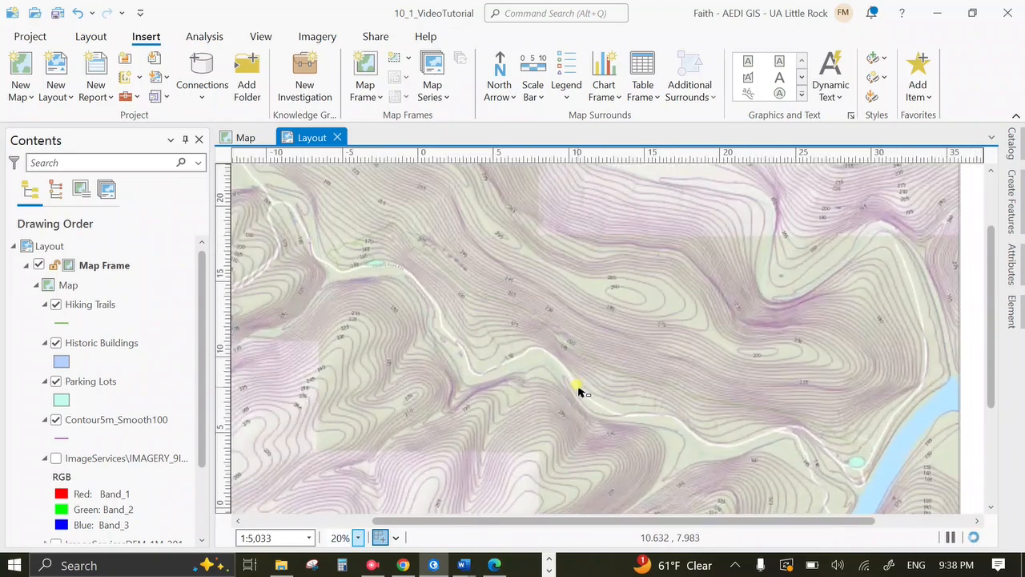
pyautogui.scroll(3, 578, 391)
pyautogui.click(576, 383)
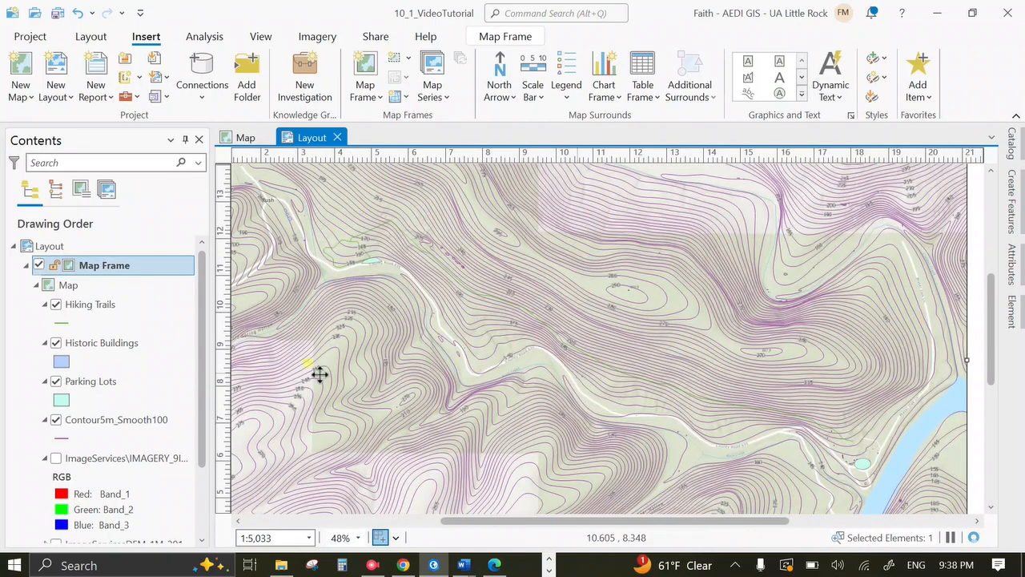
pyautogui.click(89, 36)
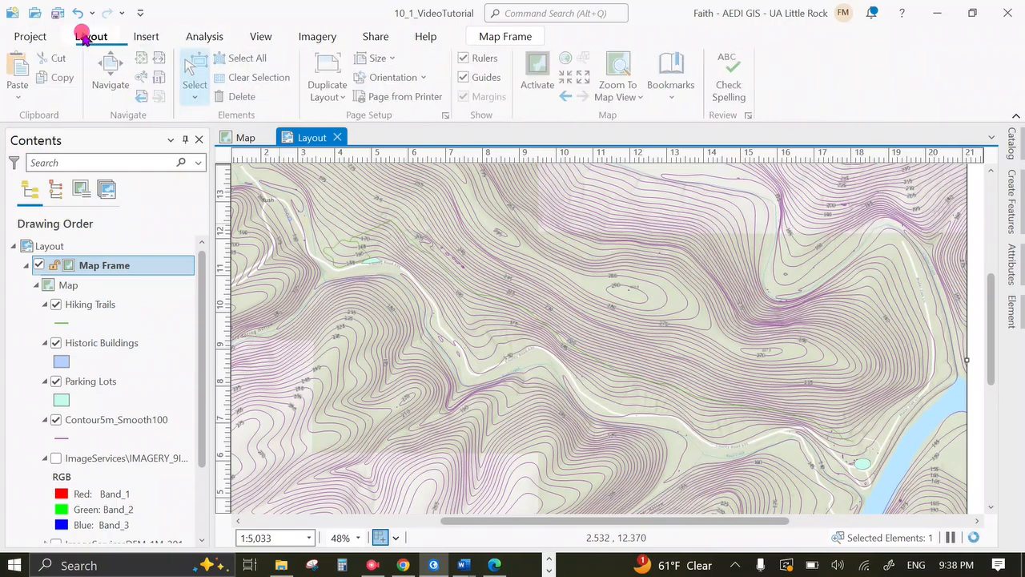
pyautogui.click(107, 74)
pyautogui.moveTo(485, 283); pyautogui.dragTo(547, 280)
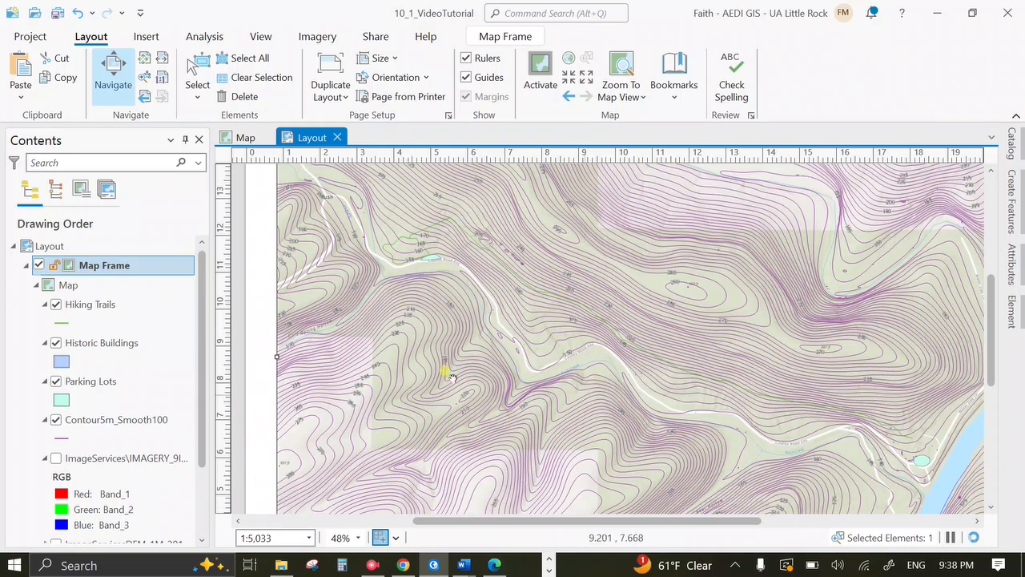
# In the map view, change the Parking Lots layer's symbol to the 10% crosshatch polygon fill
pyautogui.click(244, 138)
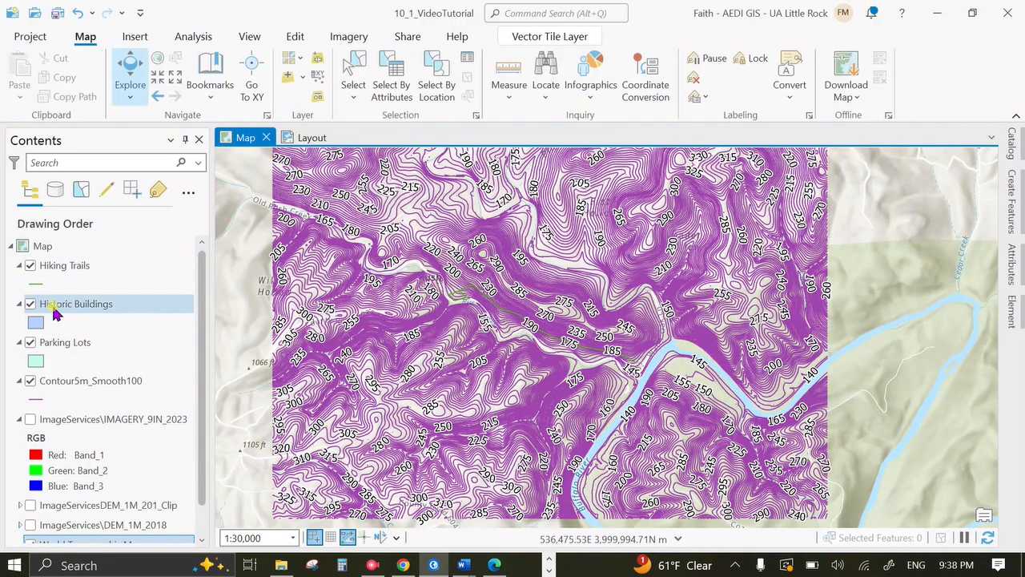
pyautogui.click(35, 362)
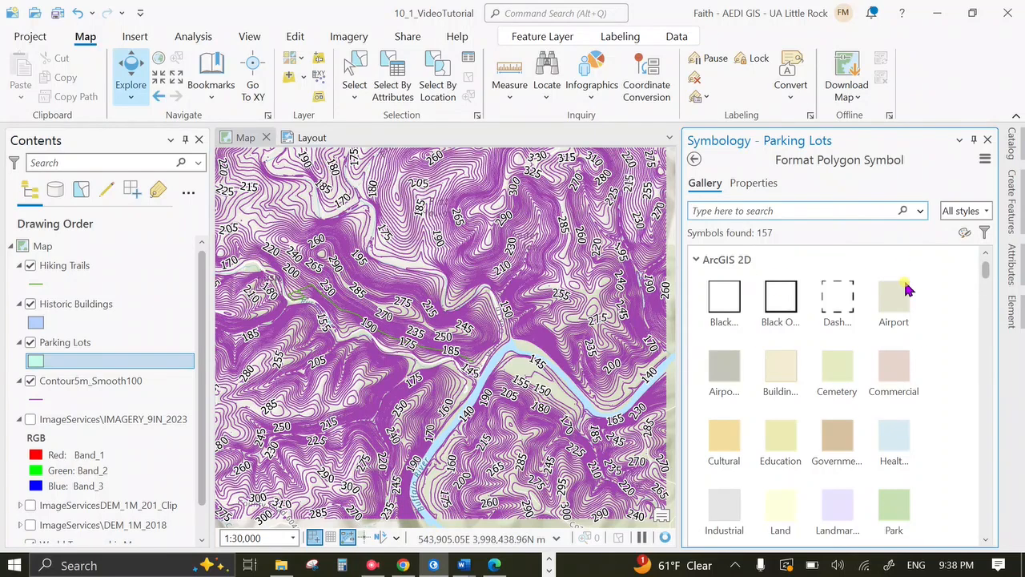
pyautogui.scroll(-1, 825, 383)
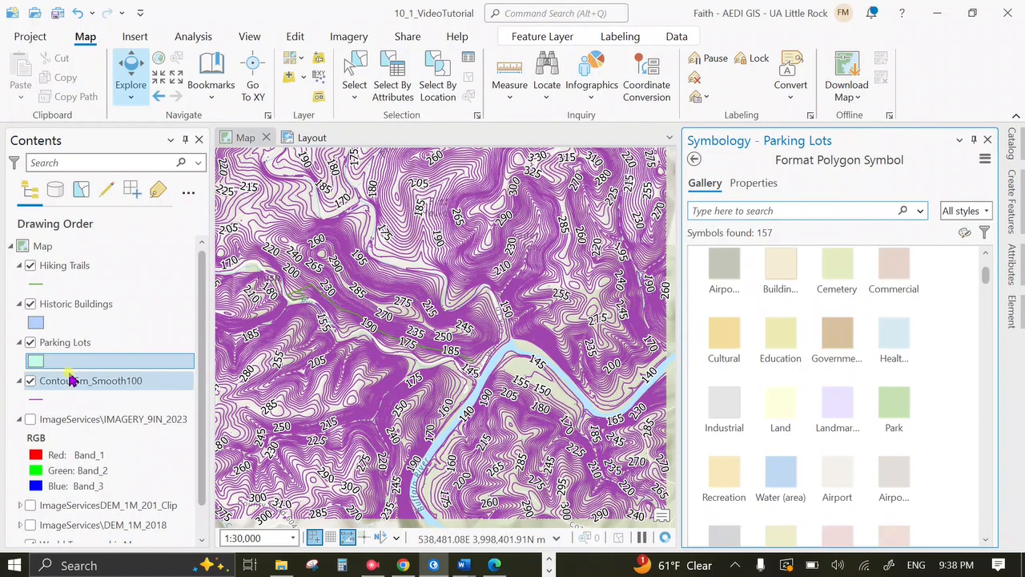
pyautogui.scroll(-5, 809, 358)
pyautogui.scroll(5, 809, 358)
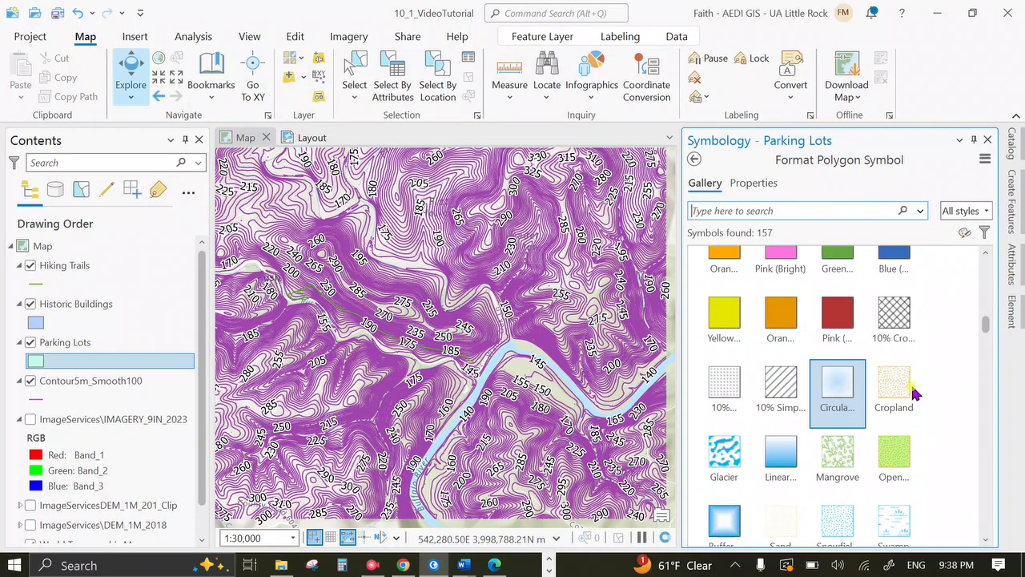
pyautogui.click(882, 320)
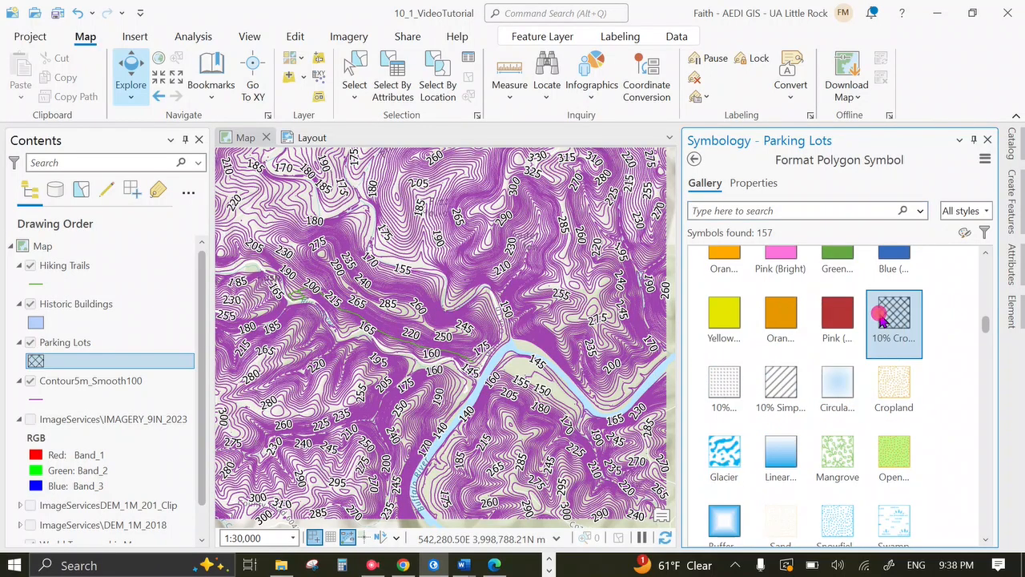
# Set the Parking Lots symbol's fill and outline colors to yellow and apply the change
pyautogui.click(742, 184)
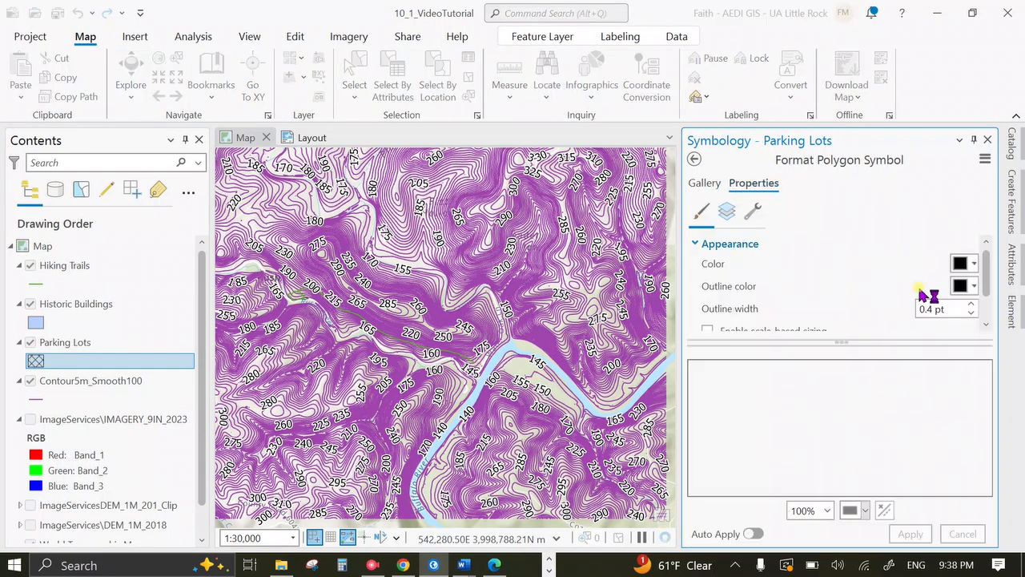
pyautogui.click(975, 287)
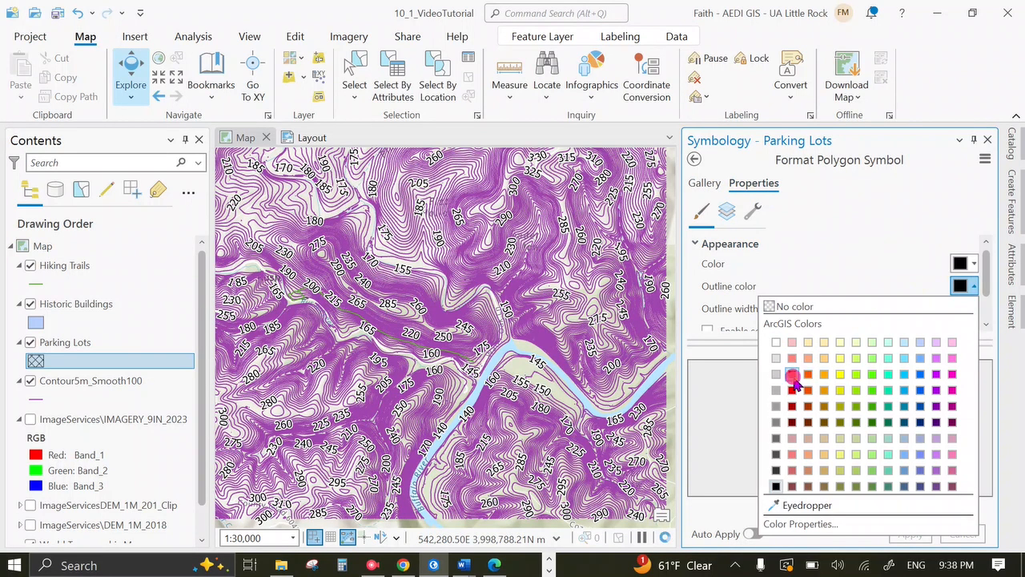
pyautogui.click(792, 374)
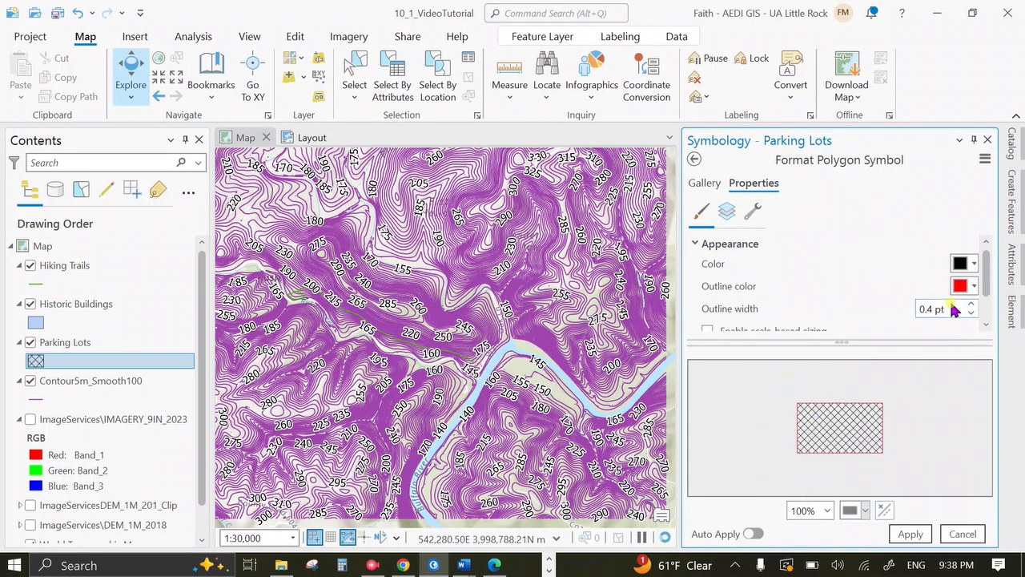
pyautogui.click(974, 286)
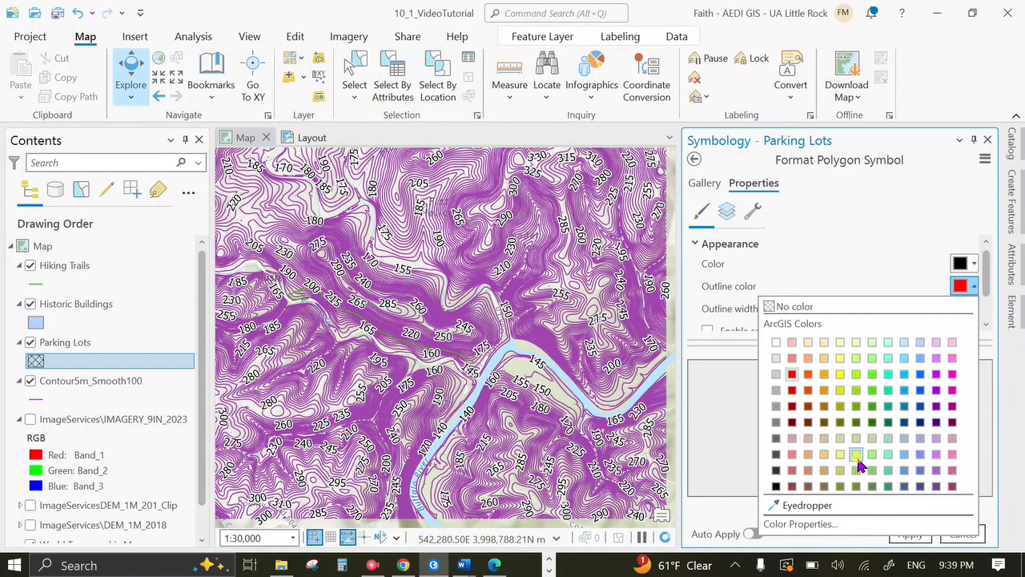
pyautogui.click(840, 375)
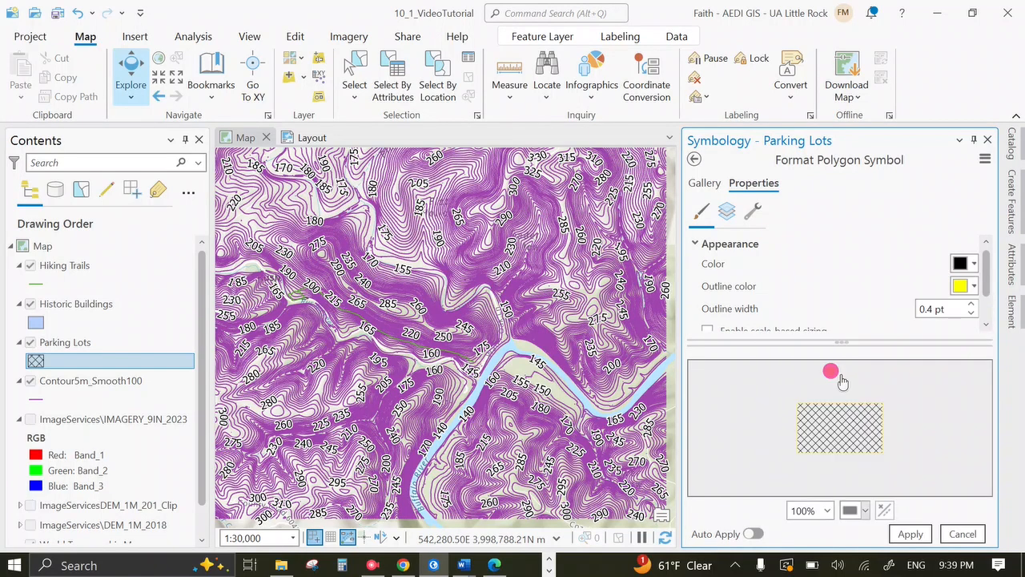
pyautogui.click(974, 265)
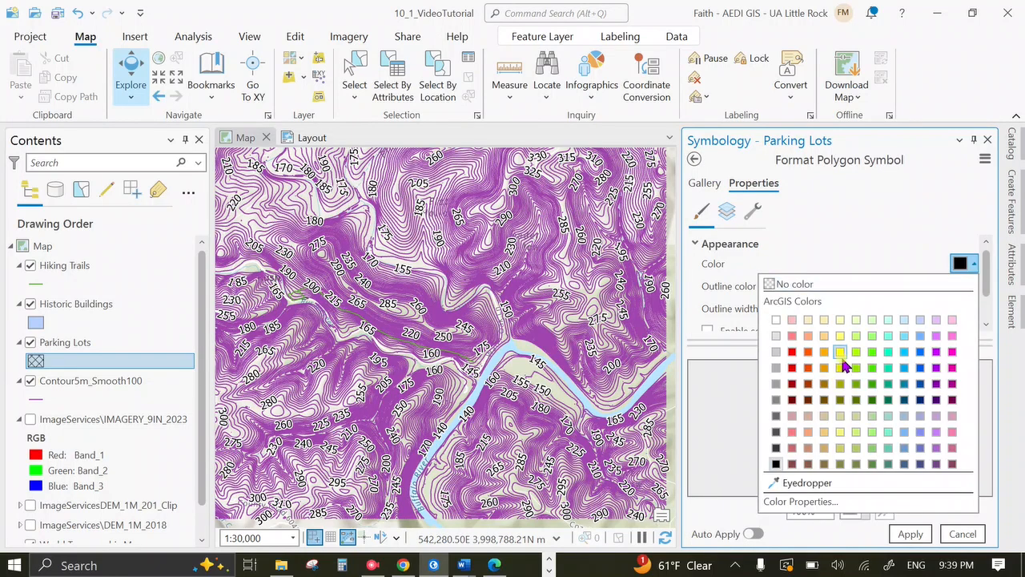
pyautogui.click(840, 351)
pyautogui.click(910, 534)
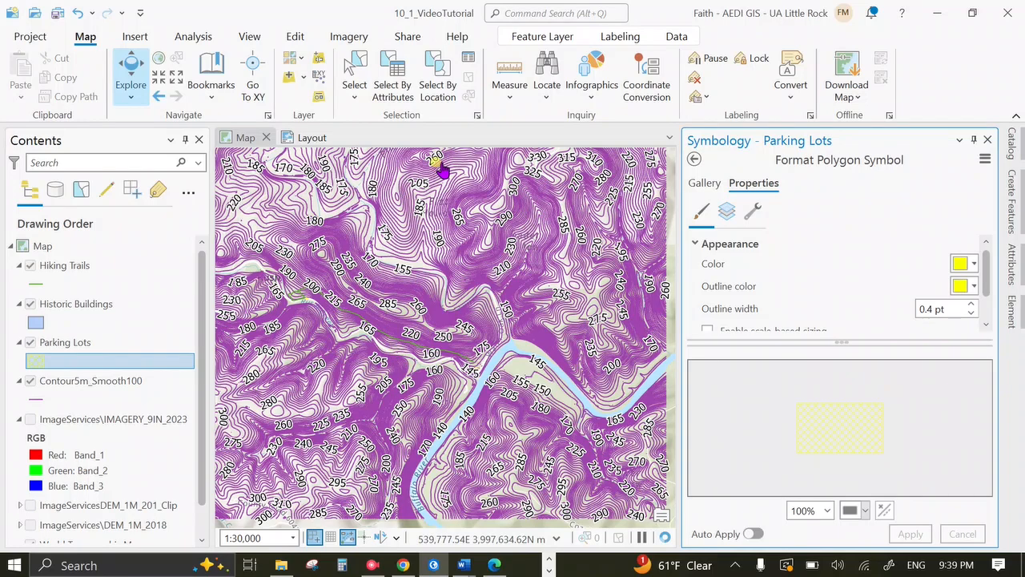
# Check in the layout how the recolored Parking Lots symbol draws and view its symbology settings
pyautogui.click(311, 137)
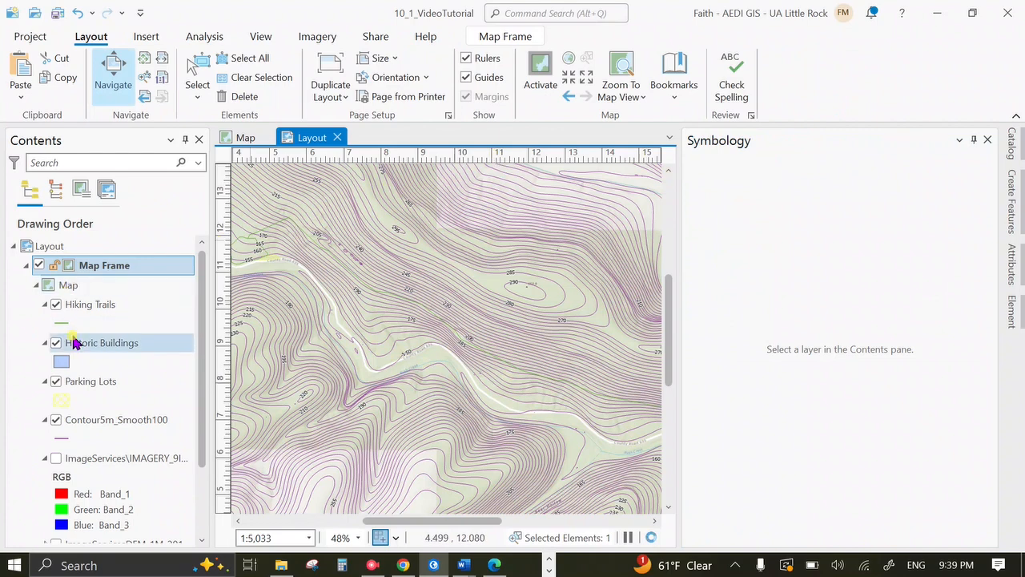
pyautogui.click(69, 400)
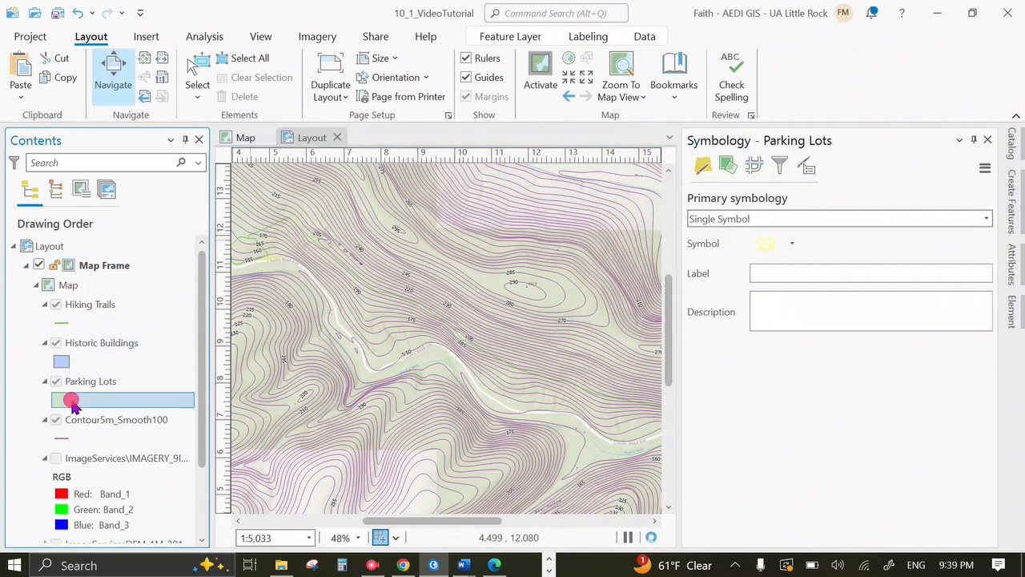
pyautogui.click(792, 243)
pyautogui.click(768, 244)
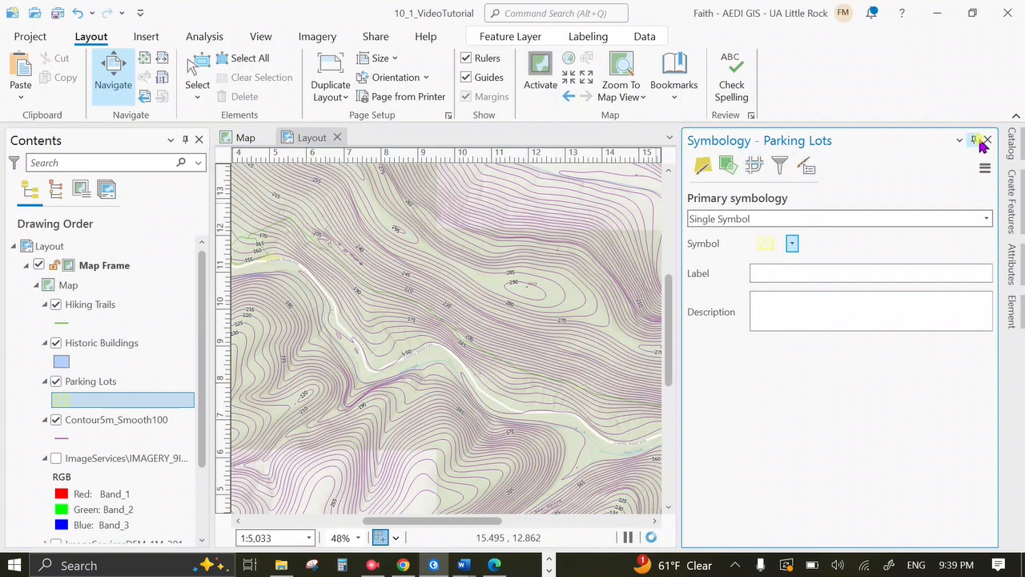
# In the map view, set the Parking Lots crosshatch color and outline color to orange-red and apply
pyautogui.click(36, 360)
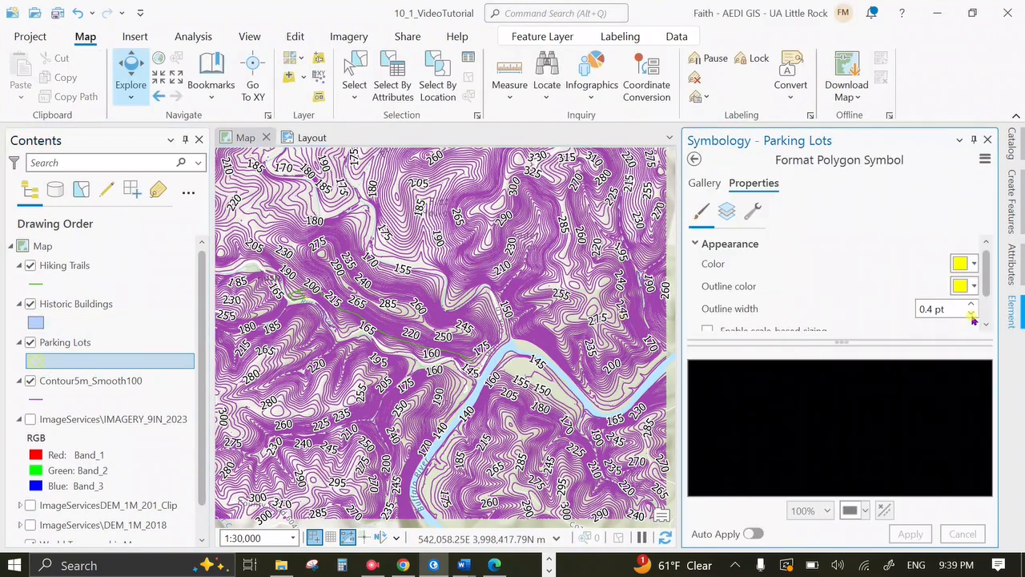
pyautogui.click(975, 263)
pyautogui.click(808, 352)
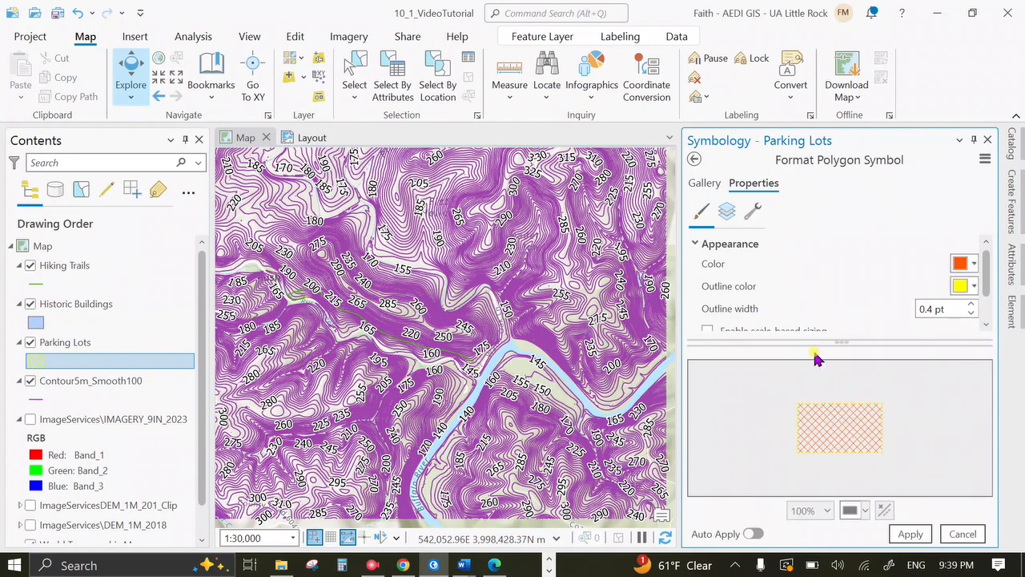
pyautogui.click(974, 286)
pyautogui.click(808, 374)
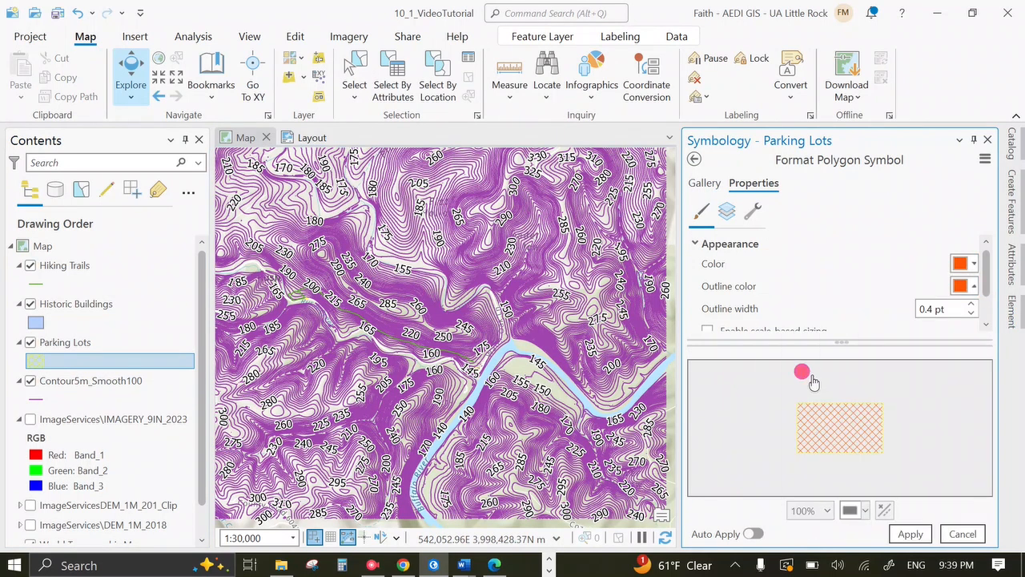
pyautogui.click(911, 533)
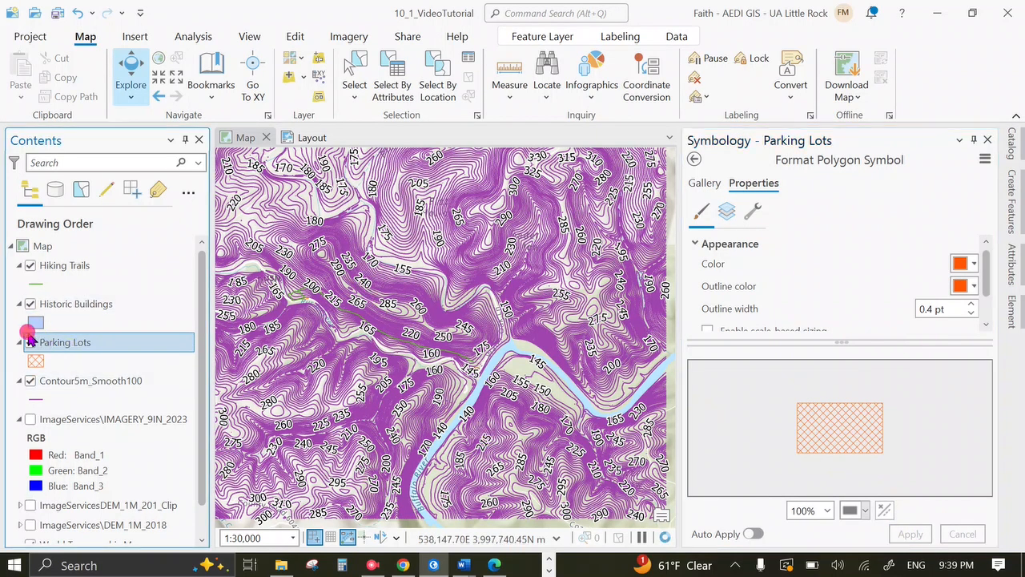
# Set the Historic Buildings symbol's fill and outline colors to light orange and apply the change
pyautogui.click(36, 321)
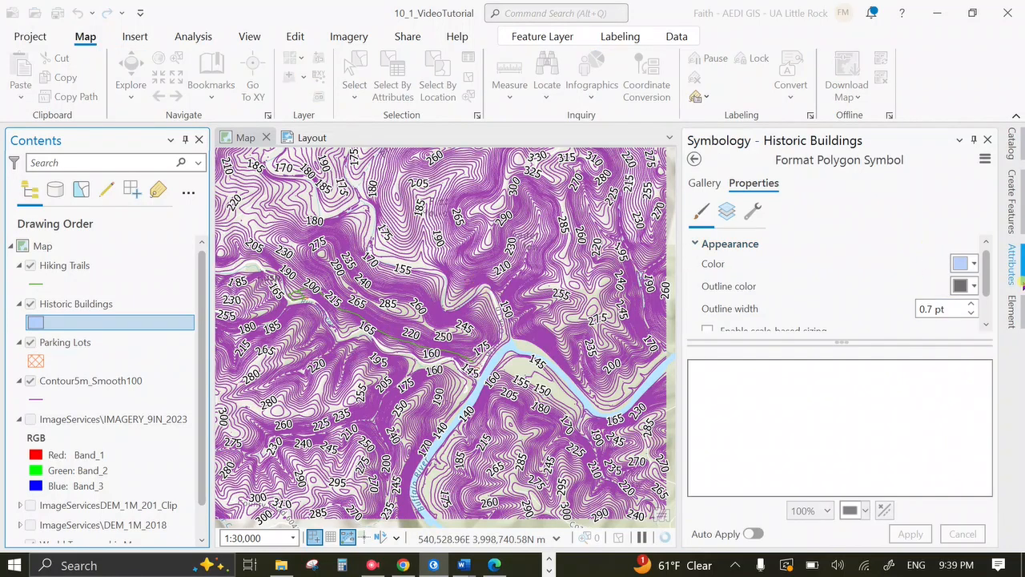
pyautogui.click(975, 264)
pyautogui.click(977, 265)
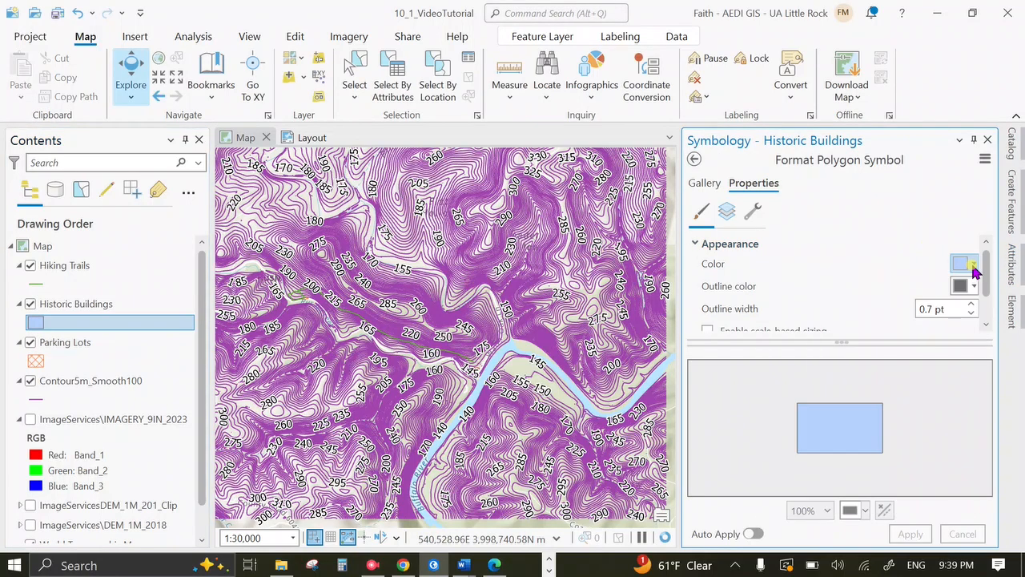
pyautogui.click(977, 265)
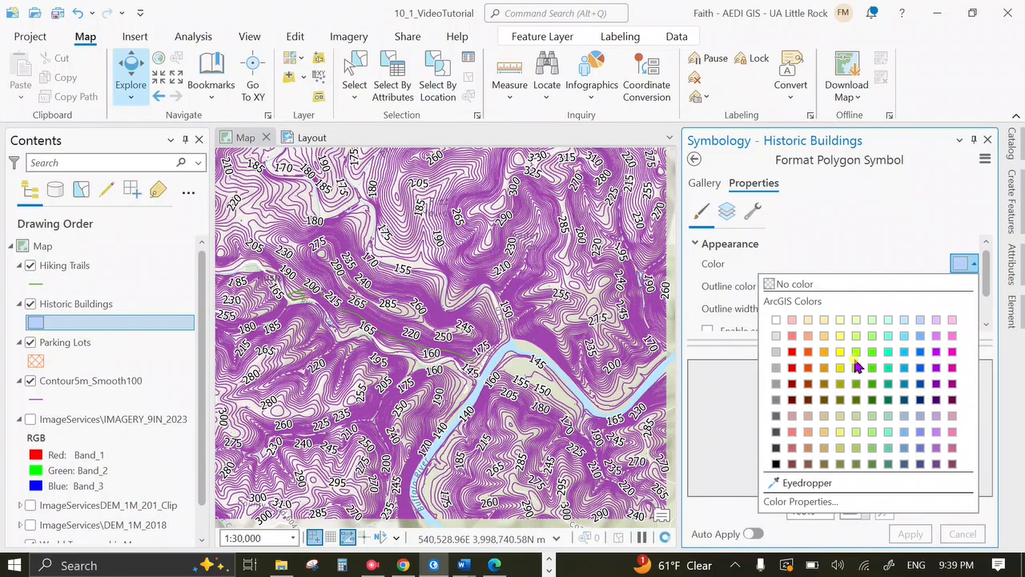
pyautogui.click(825, 336)
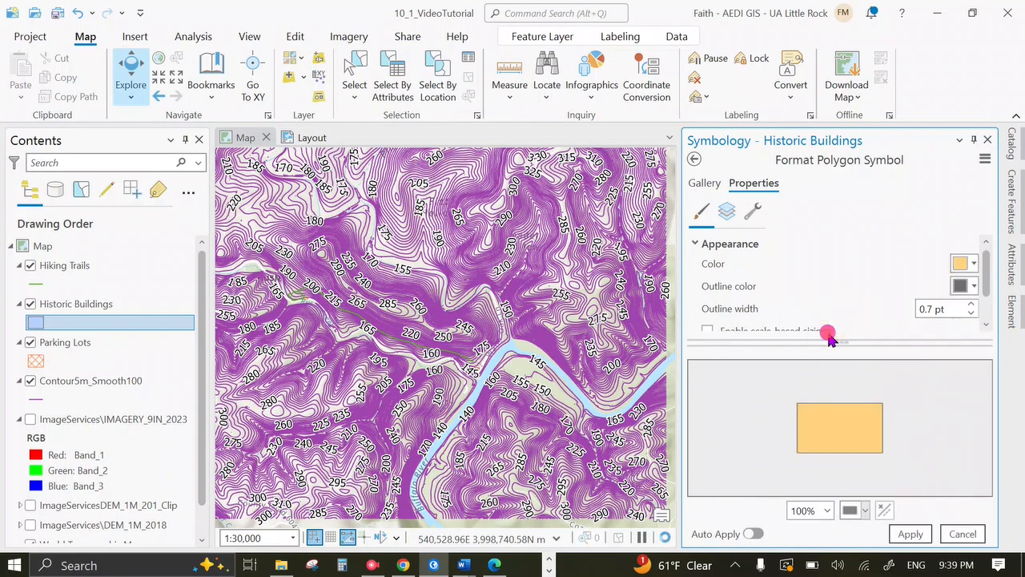
pyautogui.click(974, 287)
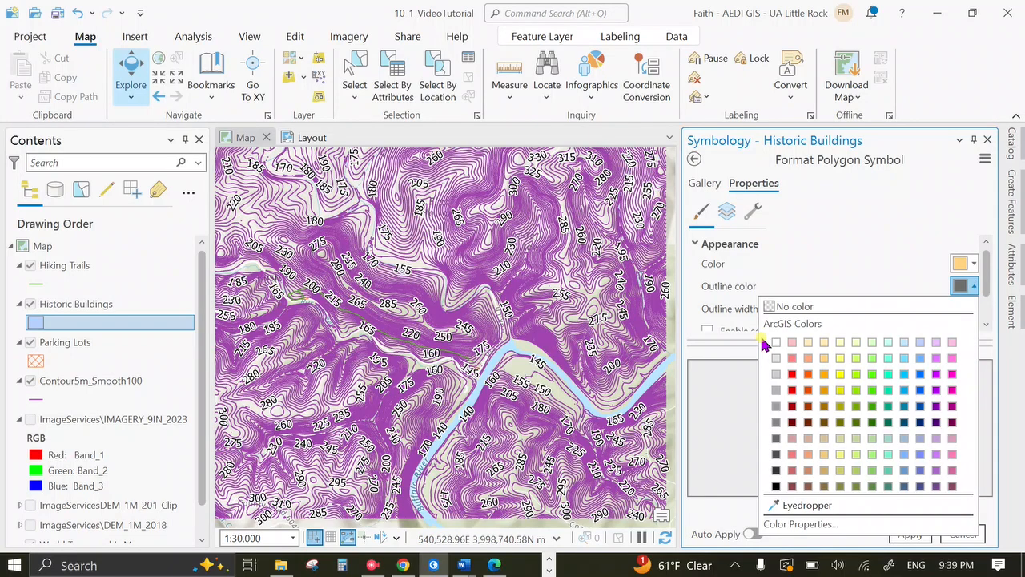
pyautogui.click(823, 361)
pyautogui.click(909, 533)
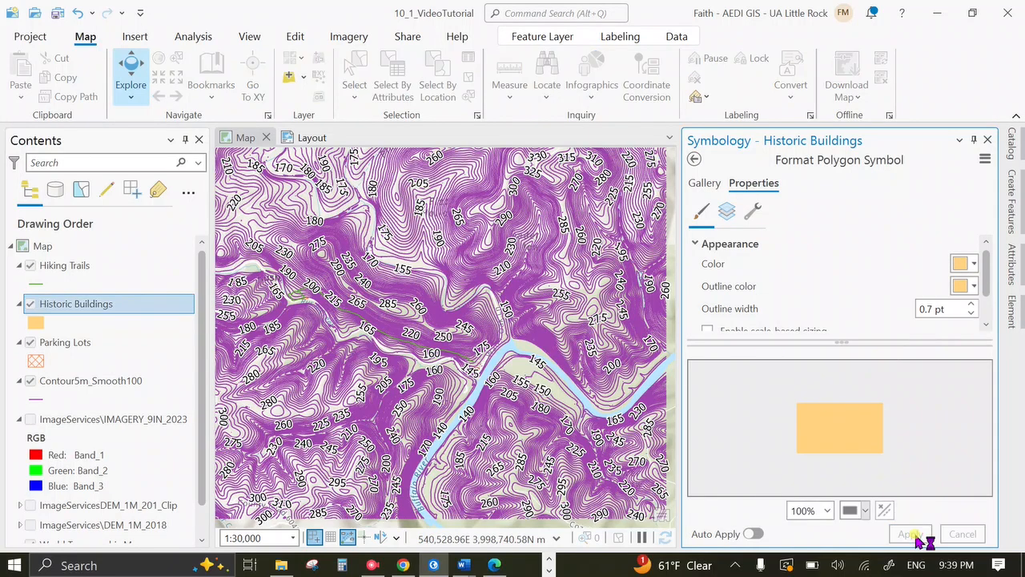
# Return to the layout, close the symbology settings, and check the new Parking Lots and Historic Buildings symbols on the page
pyautogui.click(305, 137)
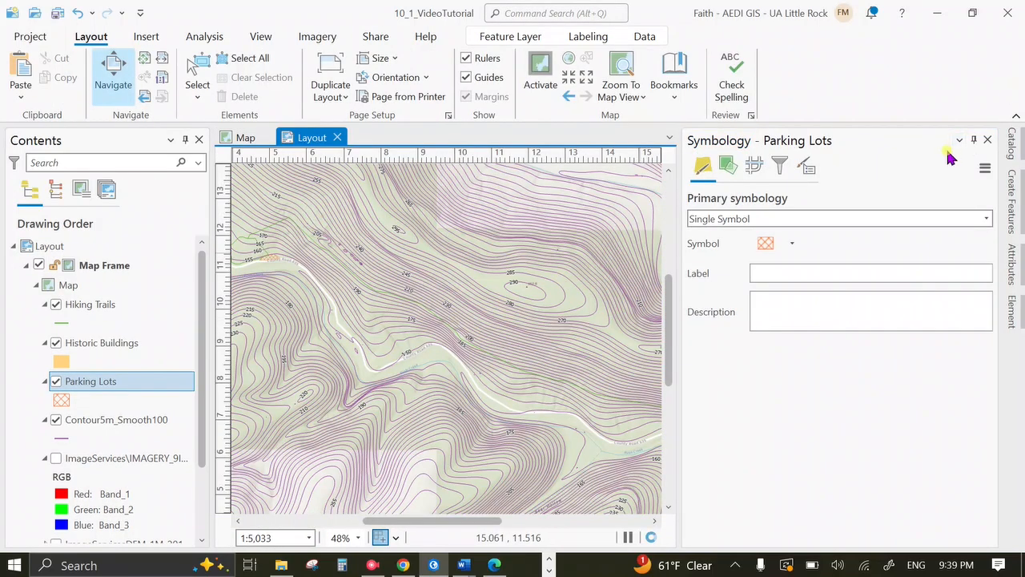
pyautogui.click(989, 140)
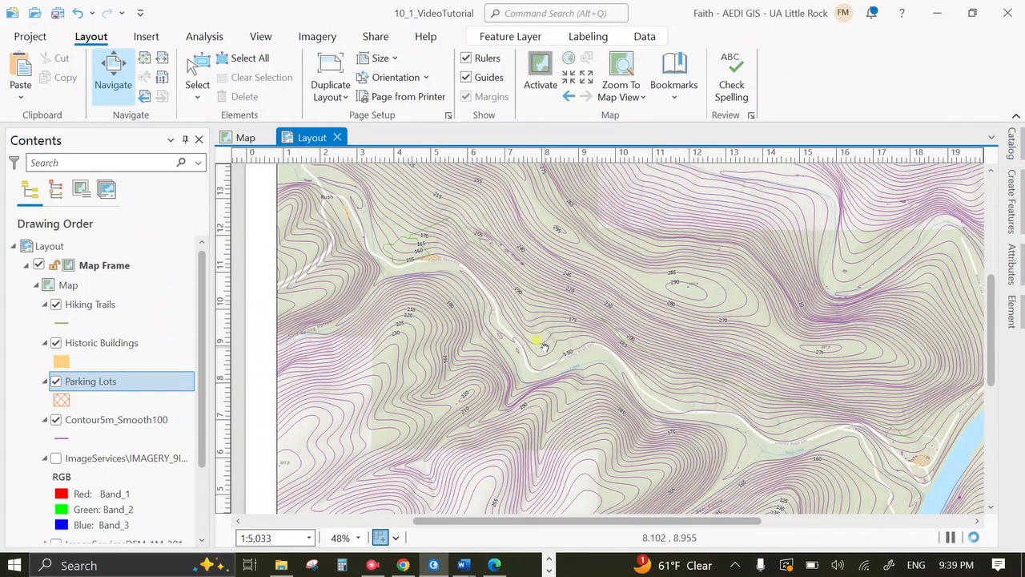
pyautogui.scroll(-4, 573, 378)
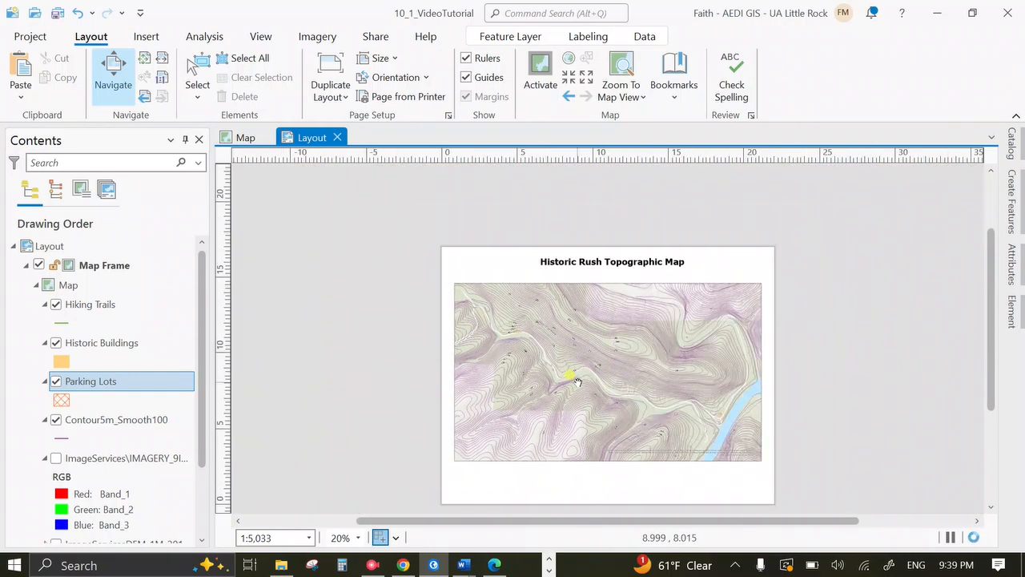
pyautogui.scroll(2, 577, 382)
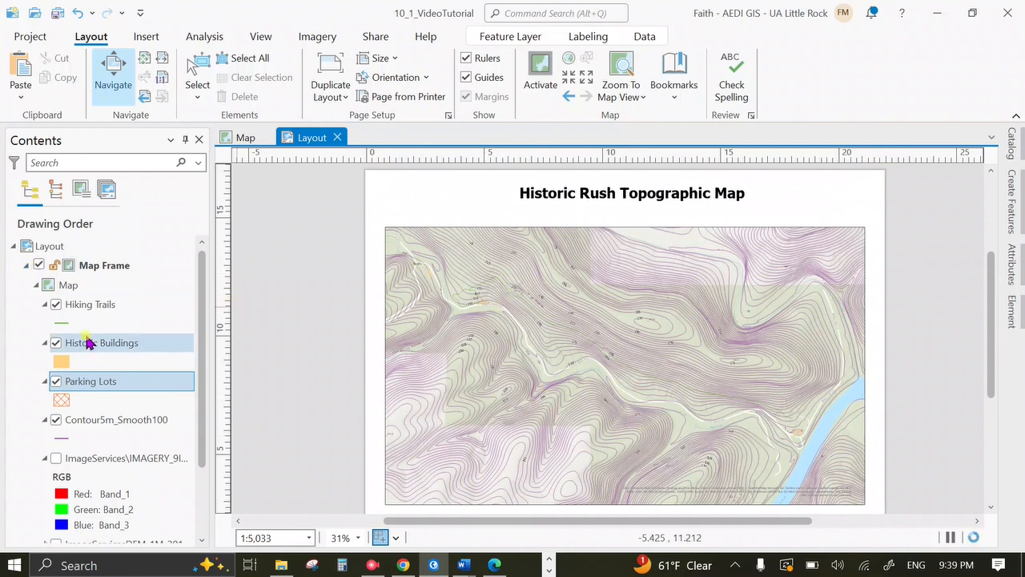
# Set the Hiking Trails line symbol to 2 pt wide in bright magenta and apply the change
pyautogui.click(59, 323)
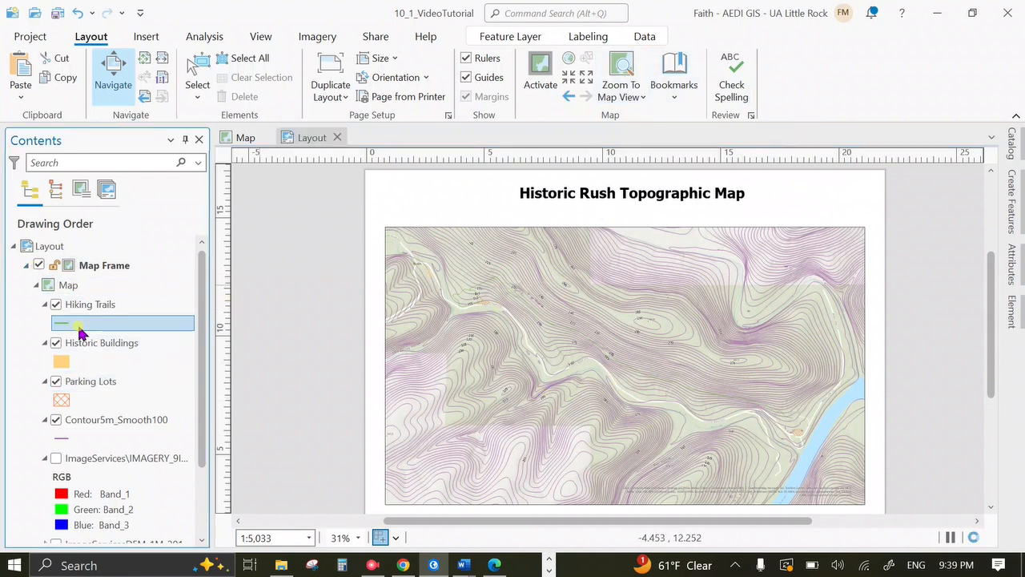
pyautogui.click(60, 325)
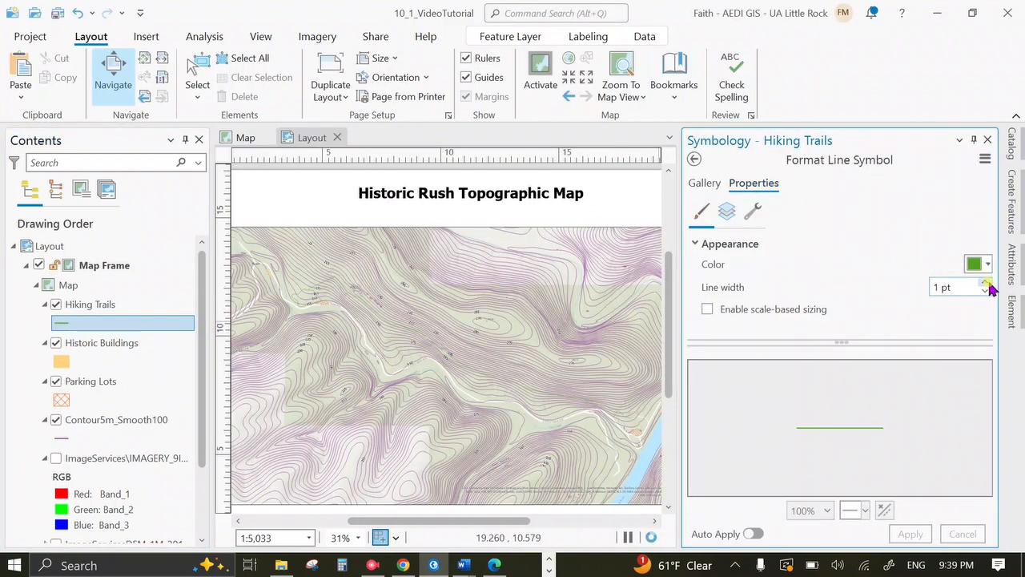
pyautogui.click(988, 282)
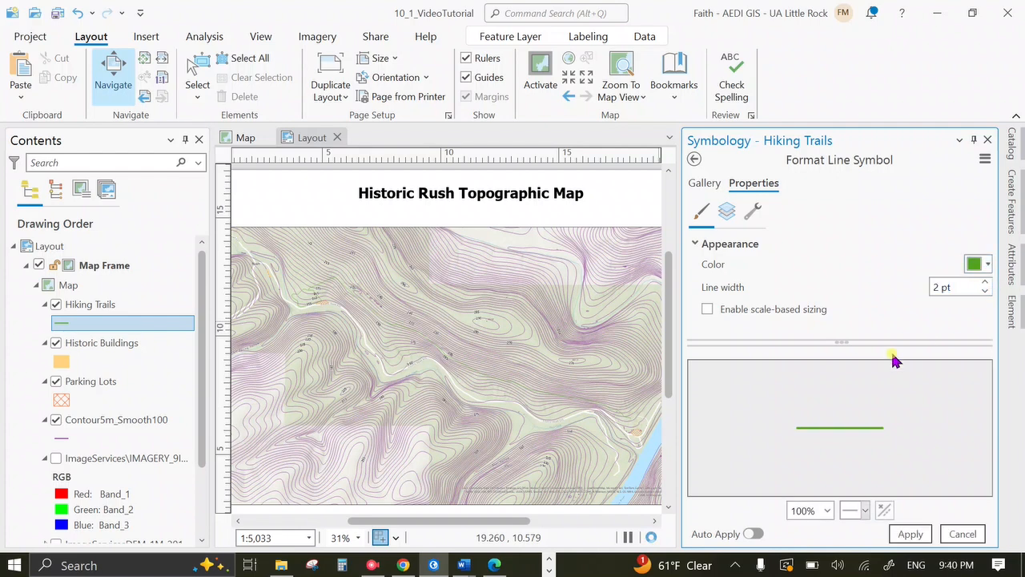
pyautogui.click(988, 267)
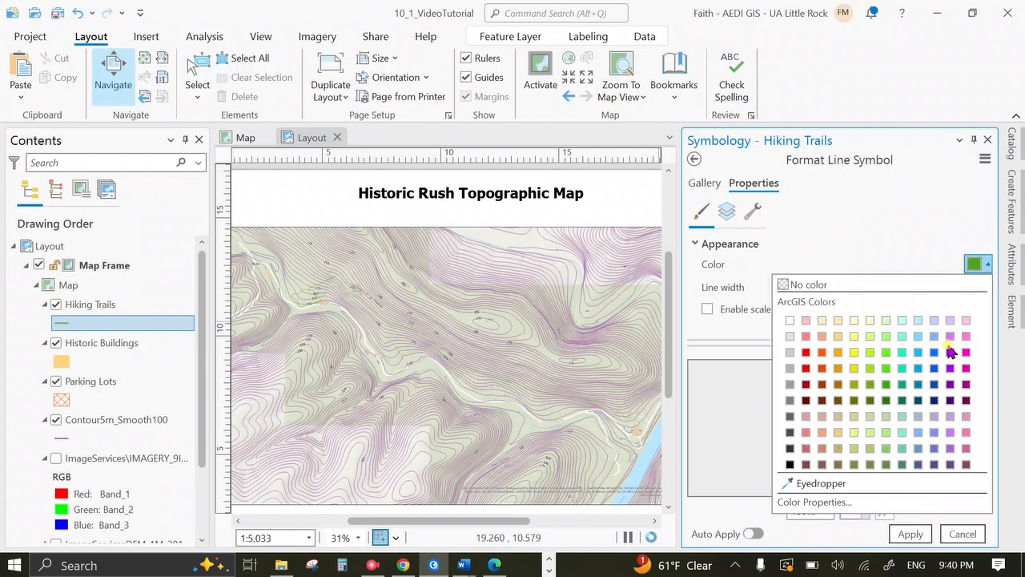
pyautogui.click(966, 351)
pyautogui.click(907, 533)
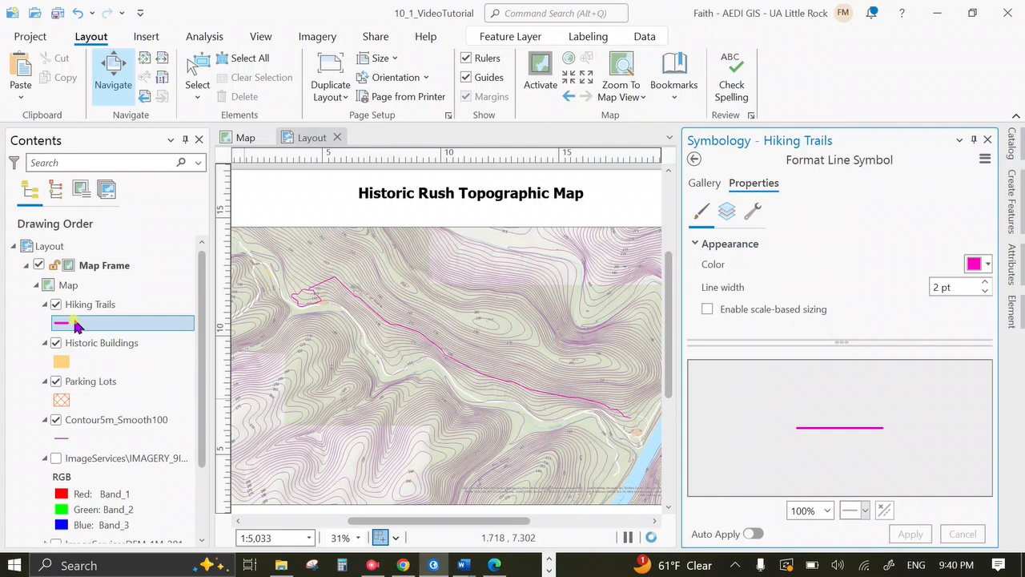
# Set the Contour5m_Smooth100 line color to dark gray, apply it, and close the symbology settings
pyautogui.click(53, 438)
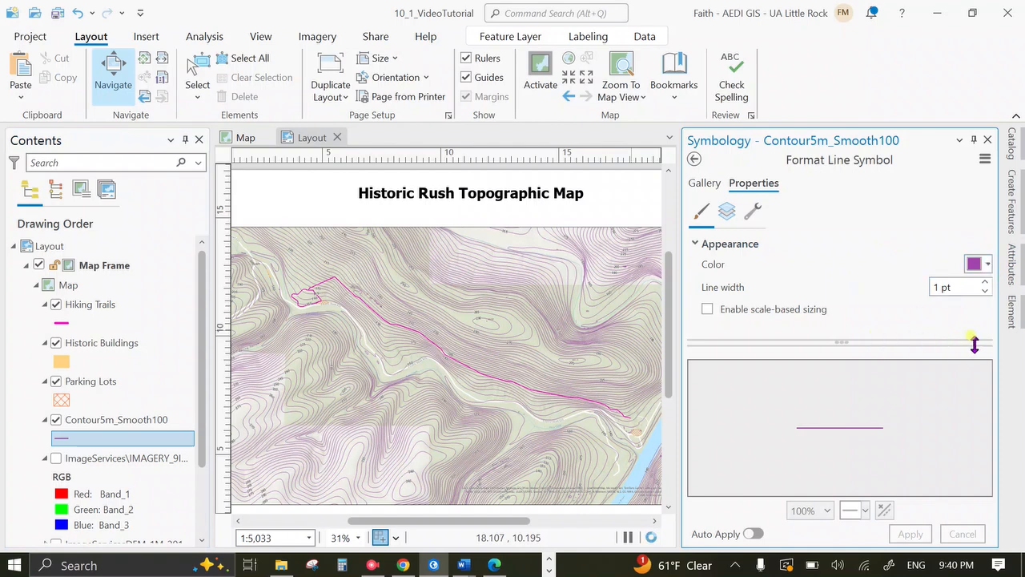
pyautogui.click(989, 264)
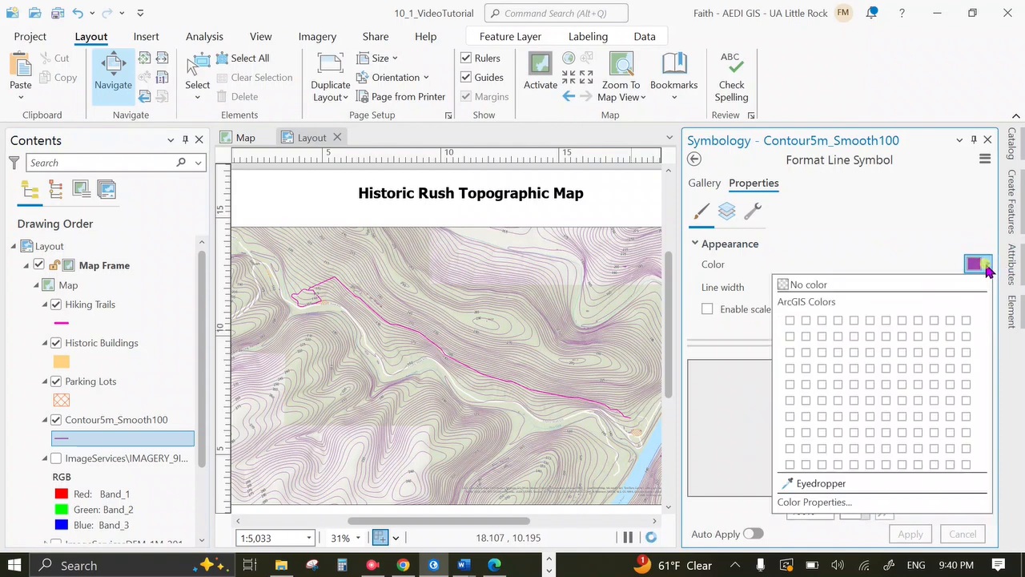
pyautogui.click(790, 400)
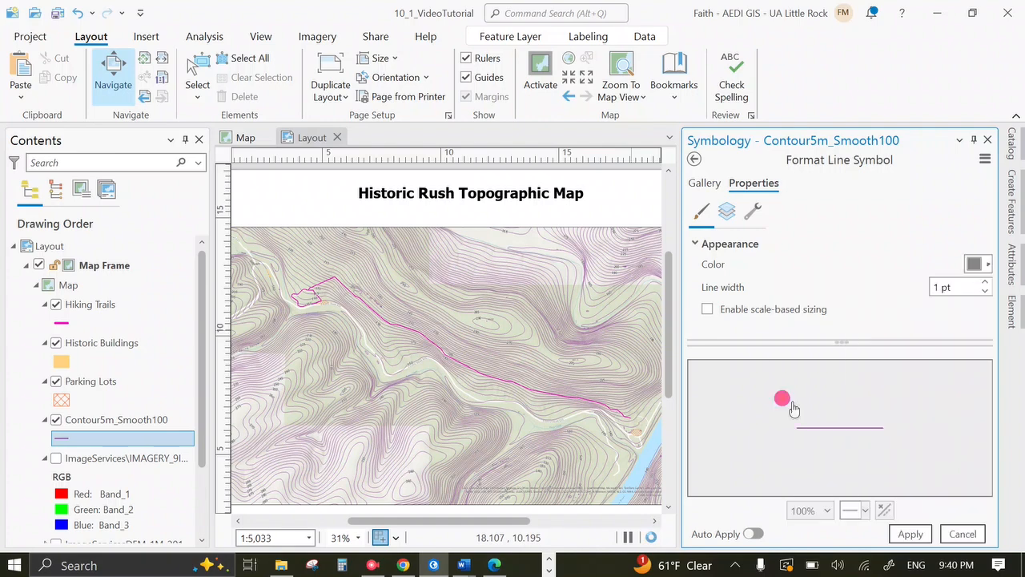
pyautogui.click(911, 534)
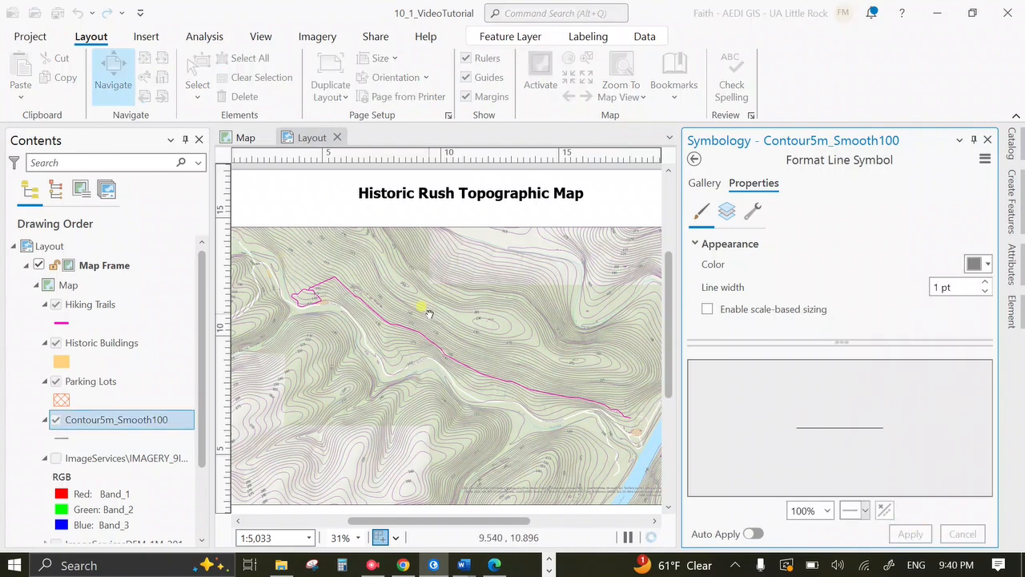
pyautogui.click(987, 140)
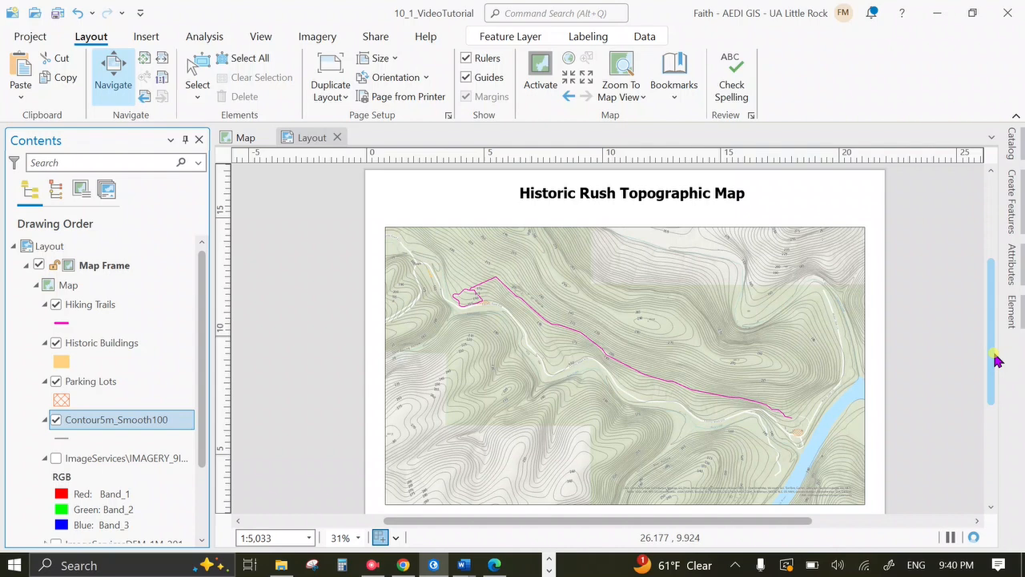
pyautogui.scroll(-1, 997, 361)
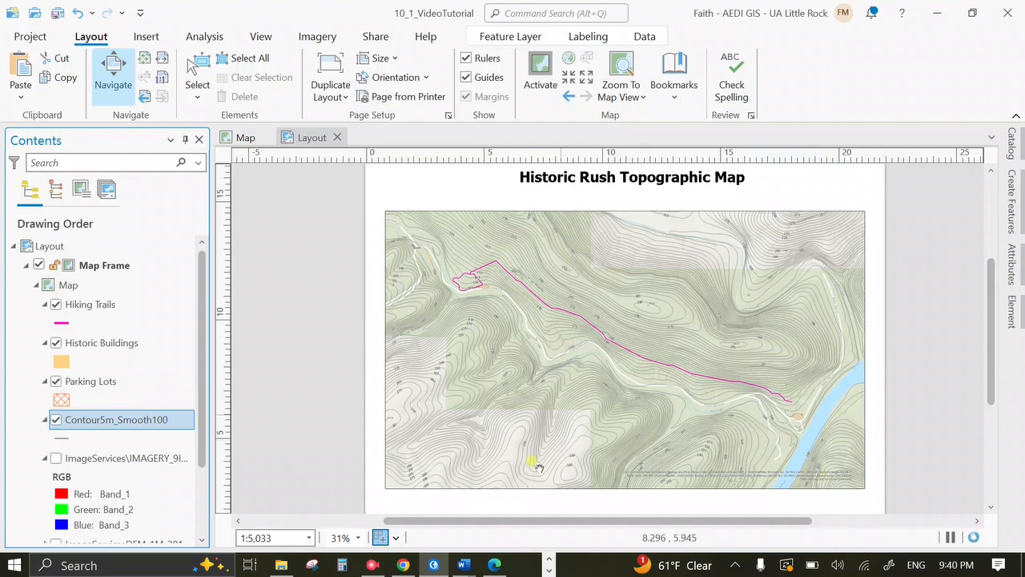
pyautogui.click(370, 565)
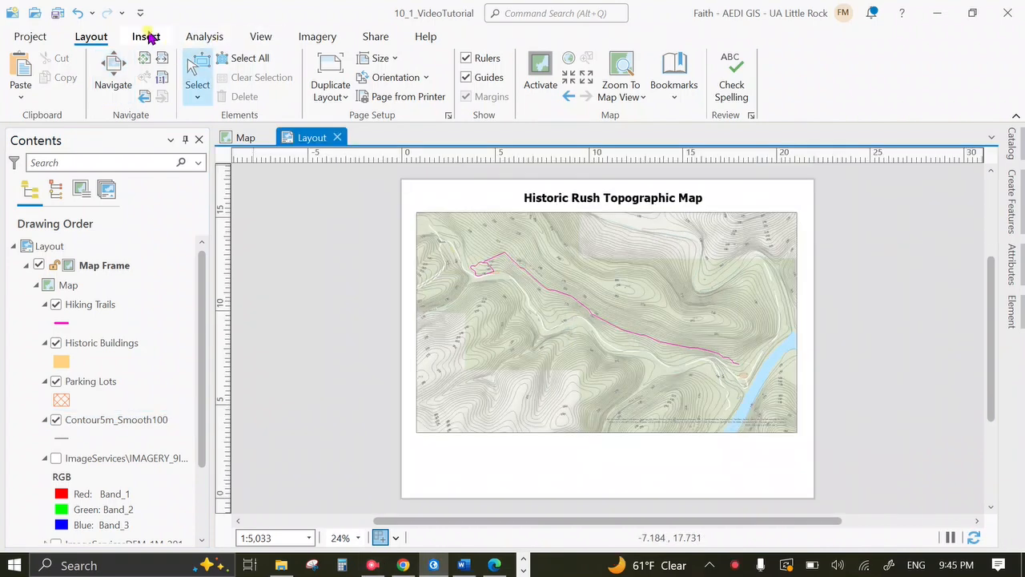
# Insert the ArcGIS North 1 north arrow on the blank page area below the map frame's lower-left corner and shrink it slightly
pyautogui.click(146, 37)
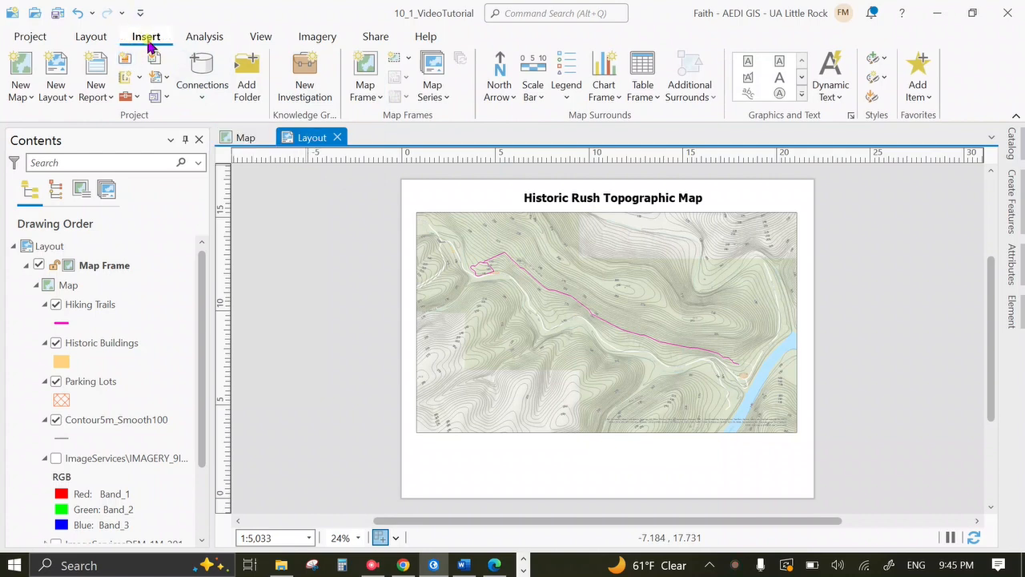
pyautogui.click(494, 94)
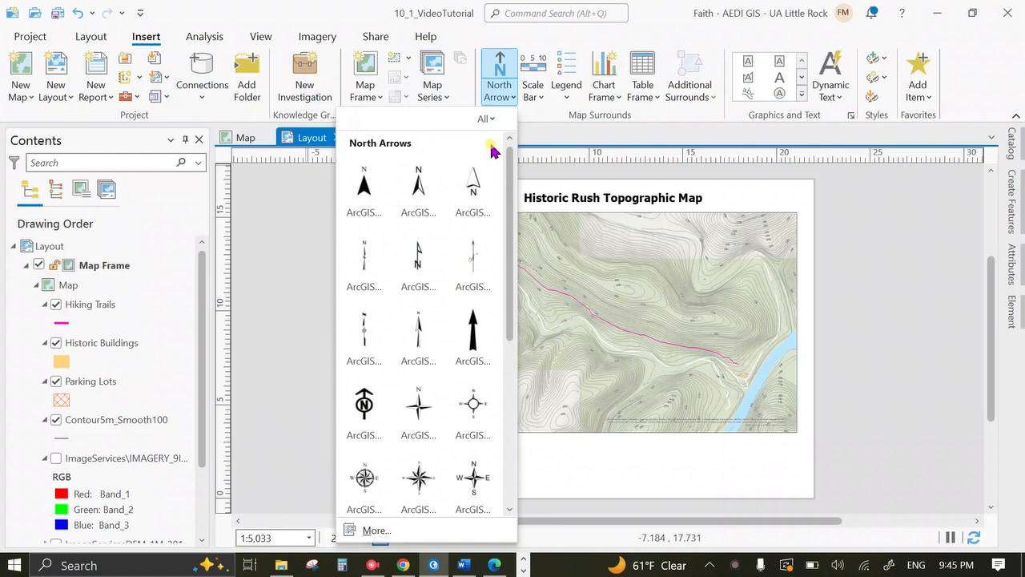
pyautogui.scroll(-5, 458, 320)
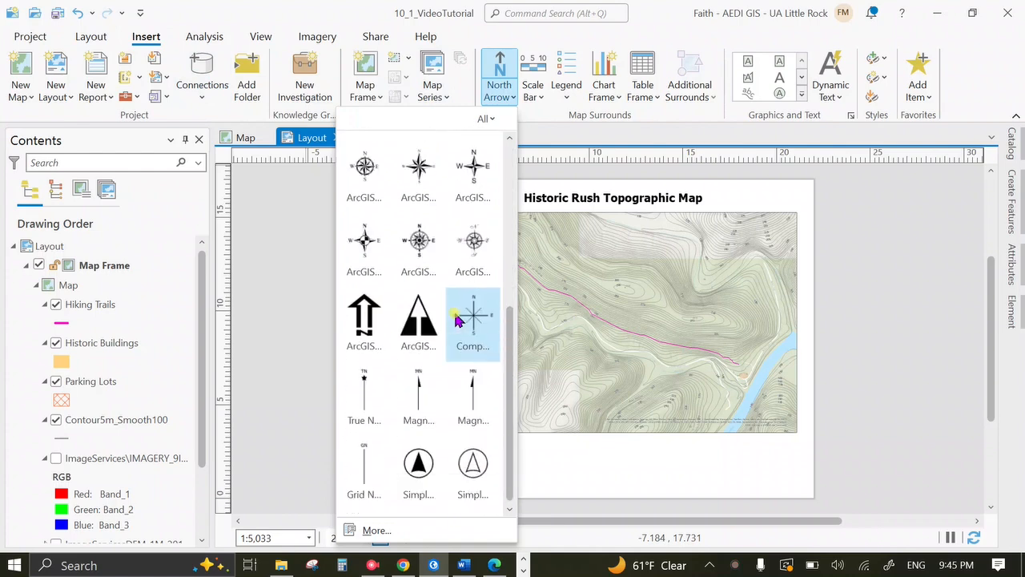
pyautogui.scroll(5, 458, 320)
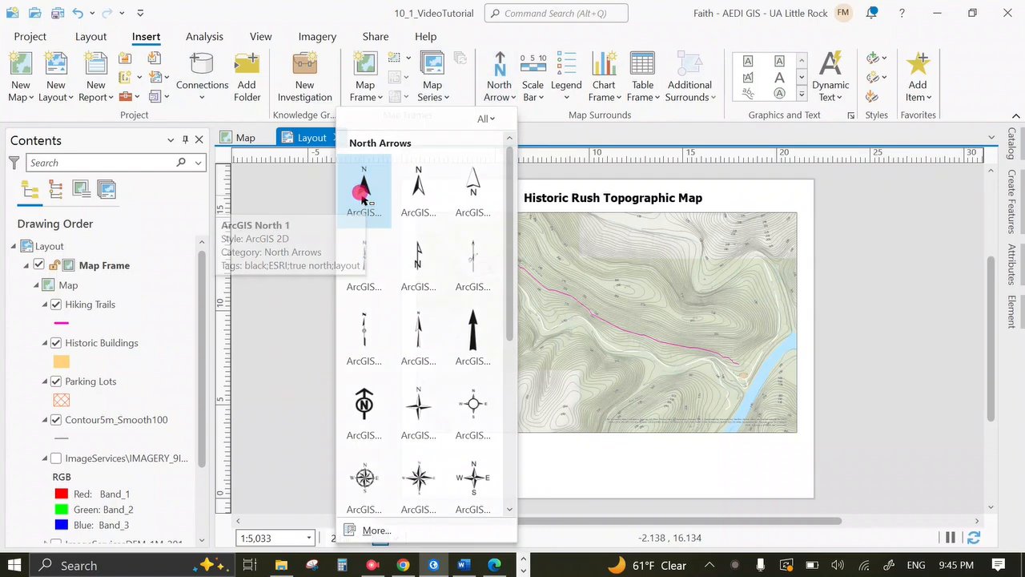
pyautogui.click(362, 192)
pyautogui.moveTo(423, 441); pyautogui.dragTo(446, 483)
pyautogui.click(455, 467)
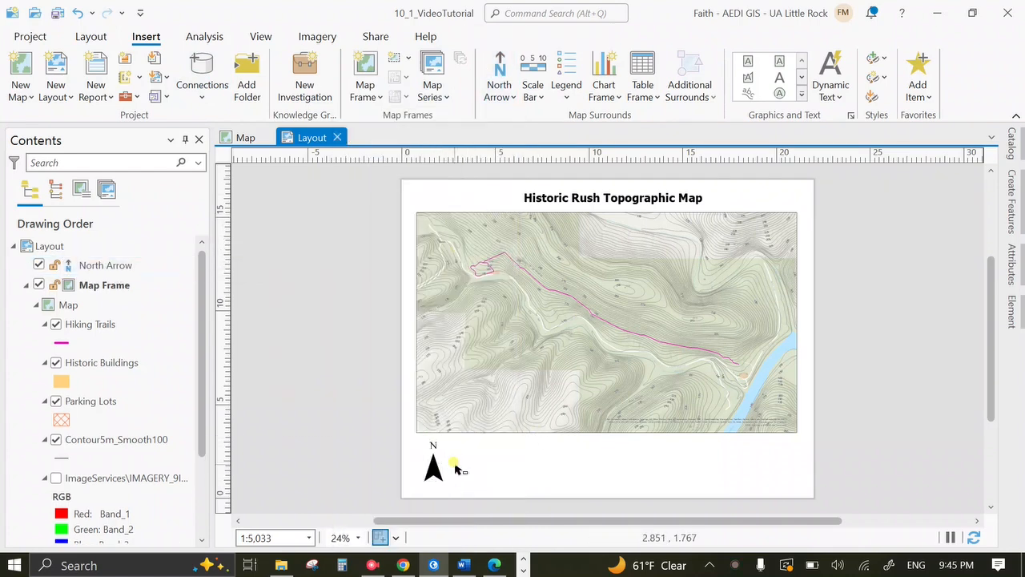
pyautogui.click(438, 462)
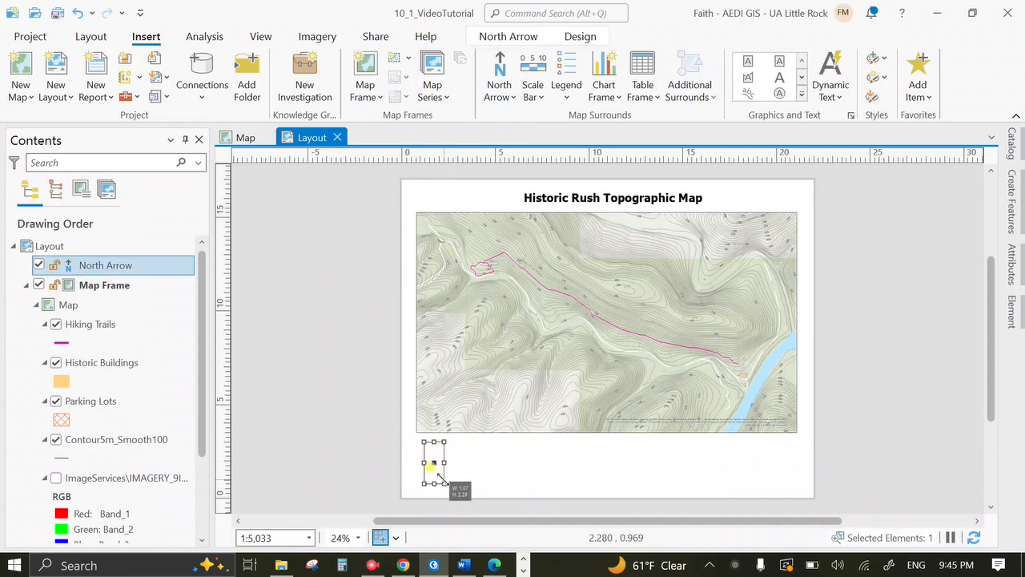
pyautogui.click(451, 470)
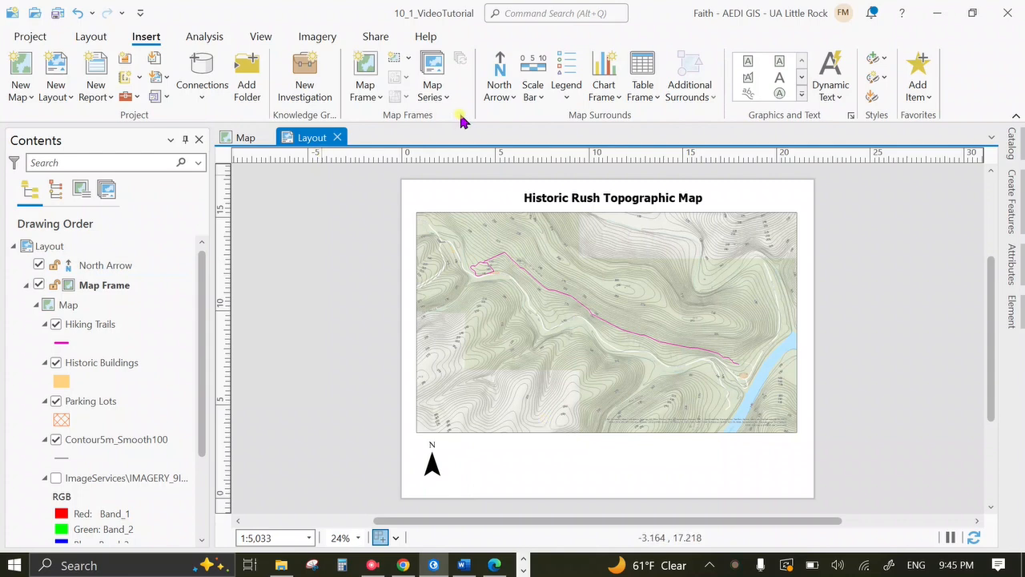
# Insert an imperial Scale Line 1 scale bar beside the north arrow, about 4.42 in wide and 0.74 in high
pyautogui.click(537, 96)
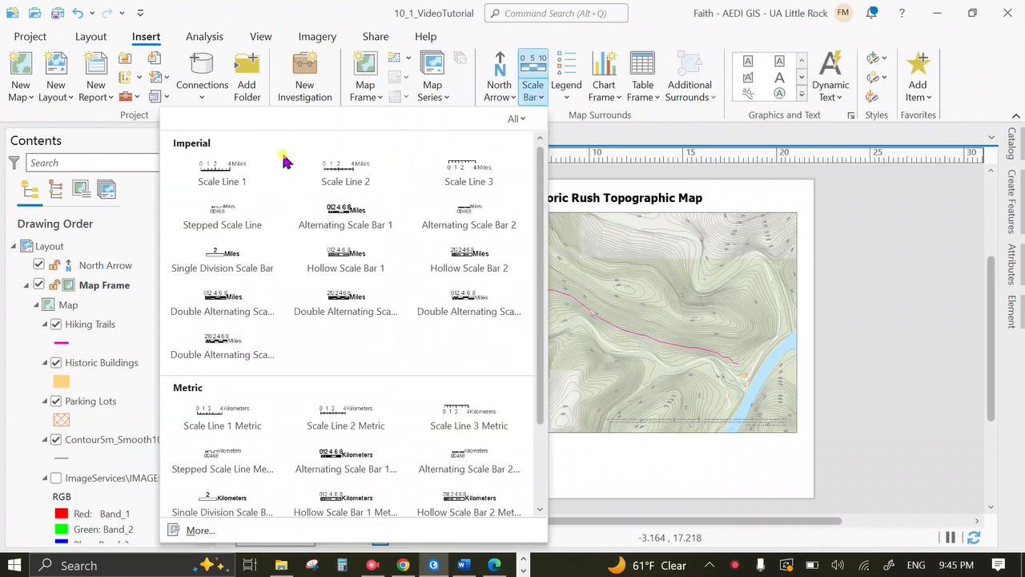
pyautogui.click(231, 174)
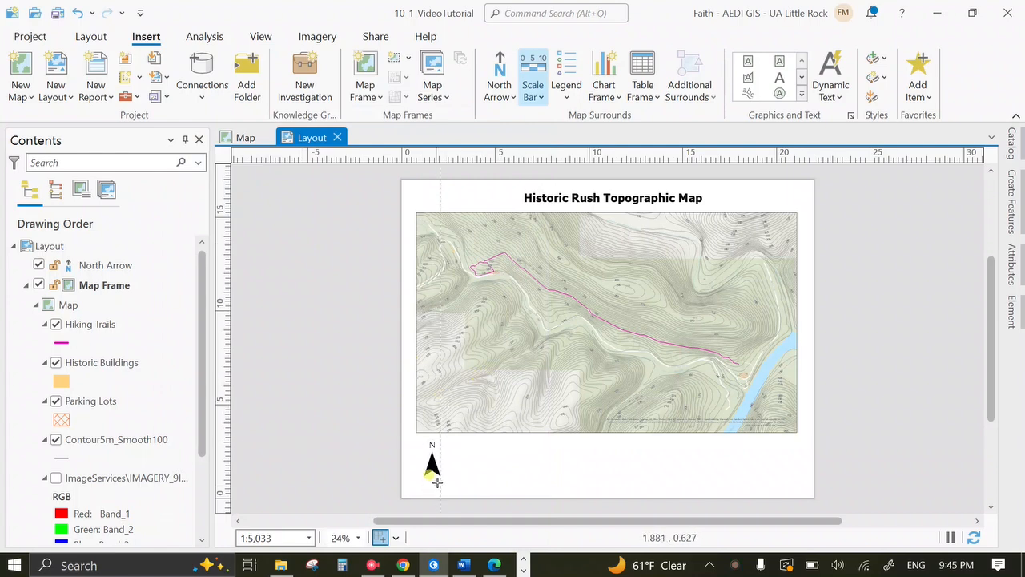
pyautogui.moveTo(451, 451); pyautogui.dragTo(535, 465)
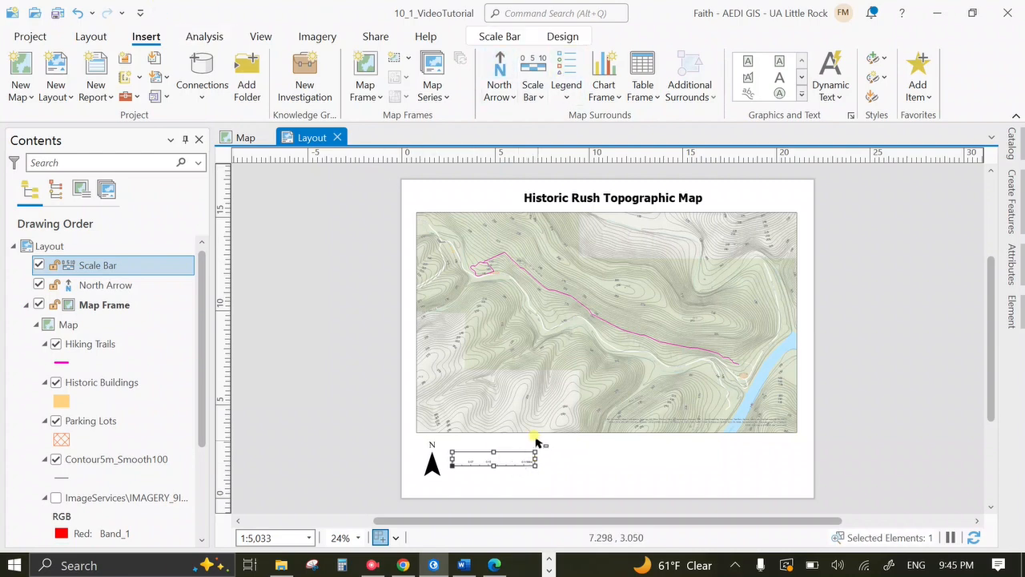
pyautogui.click(510, 36)
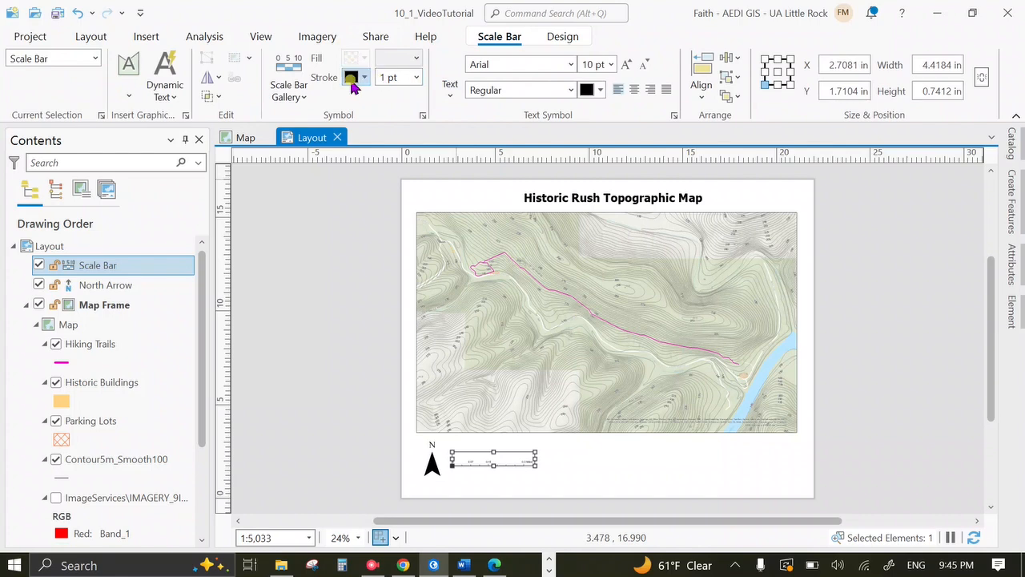
pyautogui.click(298, 106)
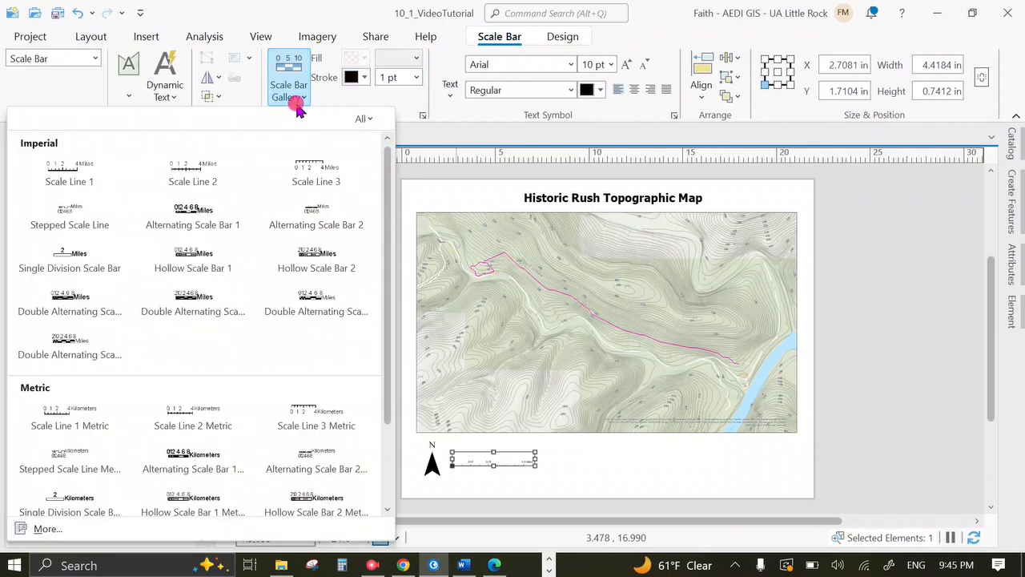
pyautogui.click(421, 132)
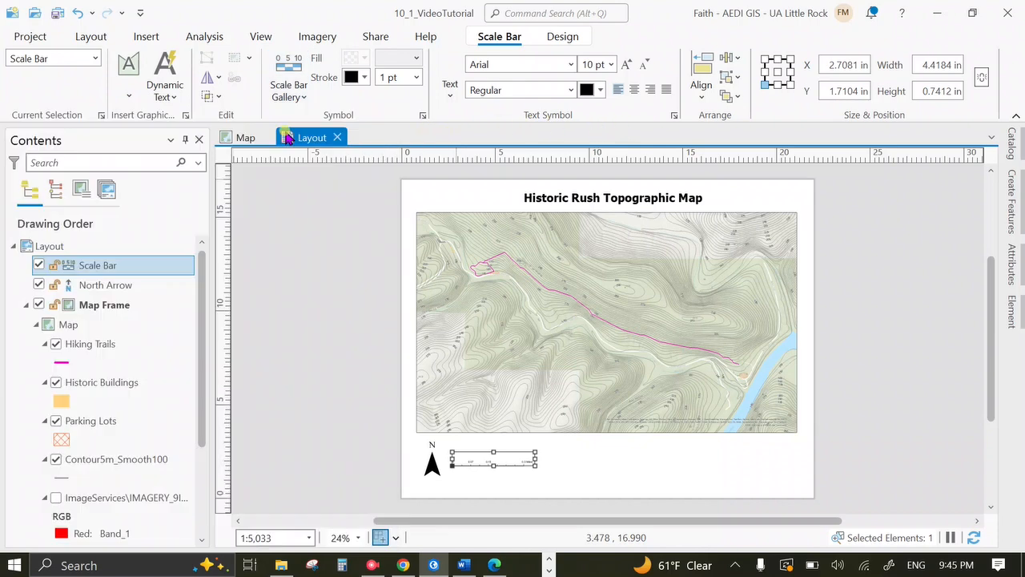
# Change the scale bar's units to Meters
pyautogui.click(564, 38)
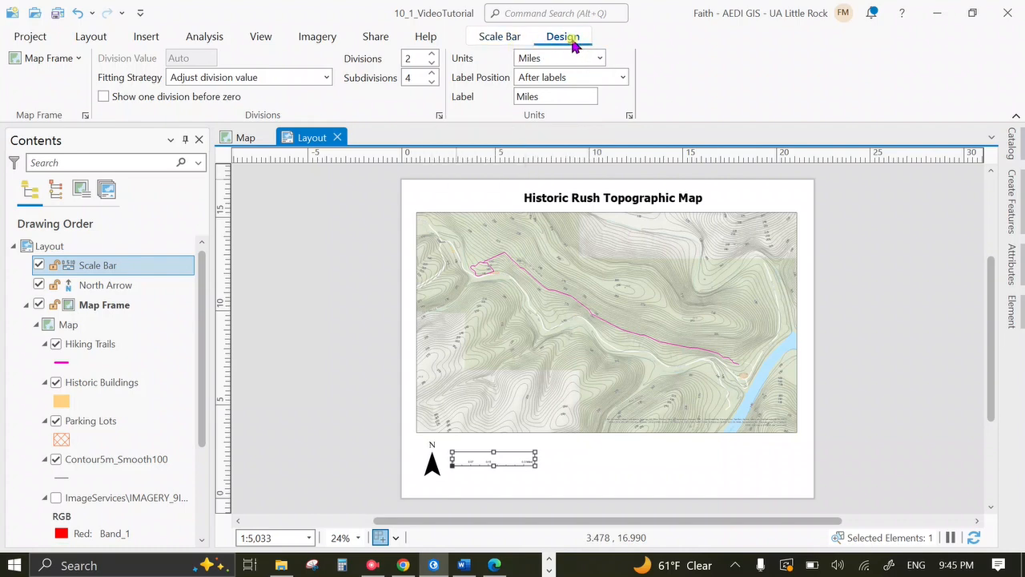
pyautogui.click(600, 58)
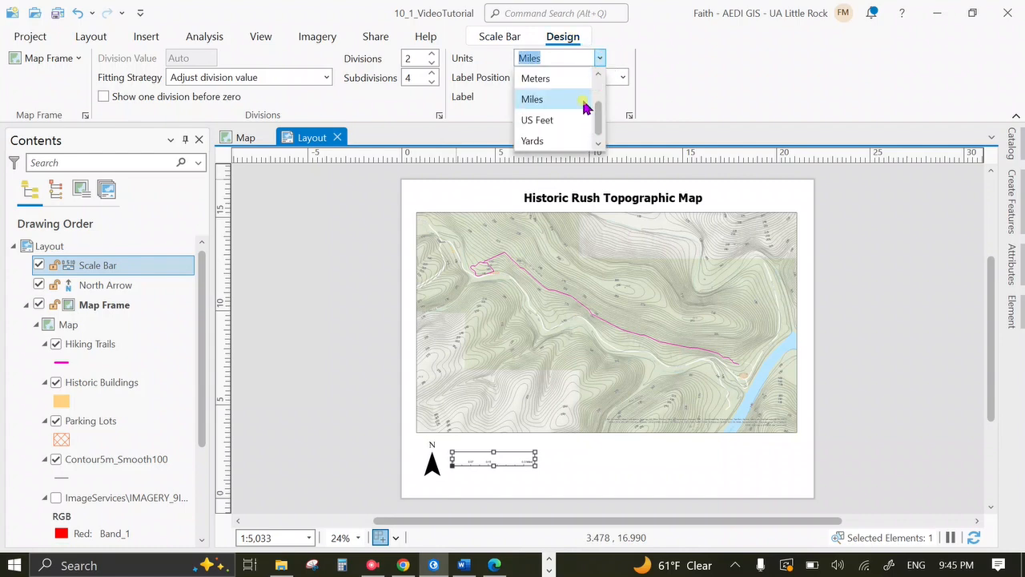
pyautogui.scroll(1, 575, 127)
pyautogui.click(566, 124)
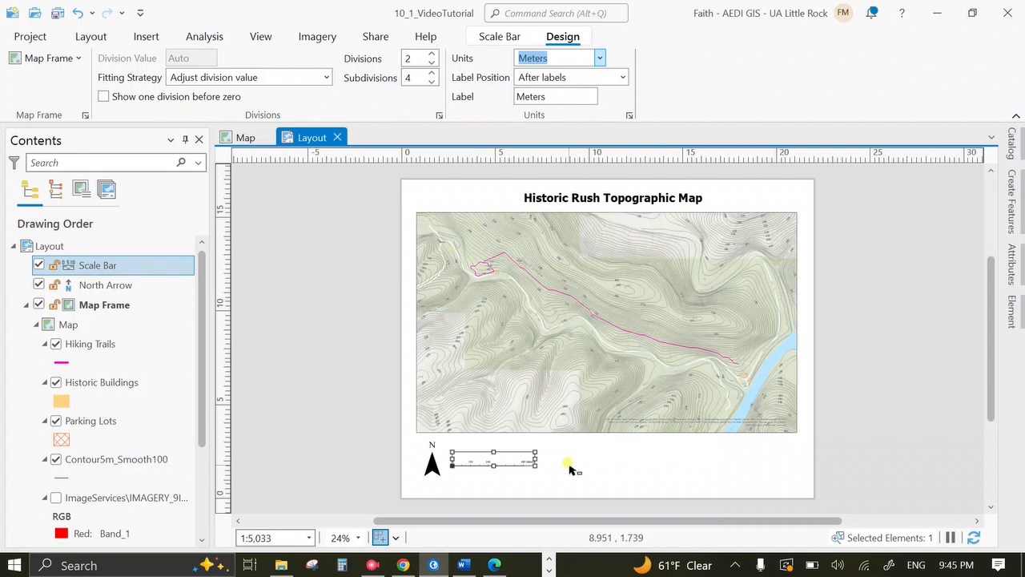
pyautogui.click(610, 472)
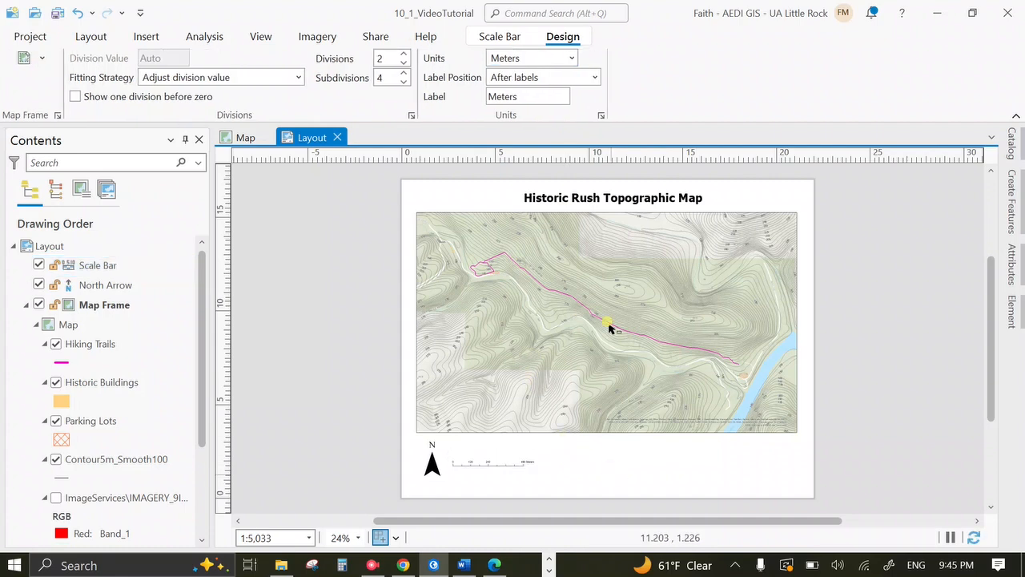
# Increase the scale bar's text size to 22 pt and check its labels on the page
pyautogui.click(500, 472)
pyautogui.moveTo(531, 455); pyautogui.dragTo(558, 450)
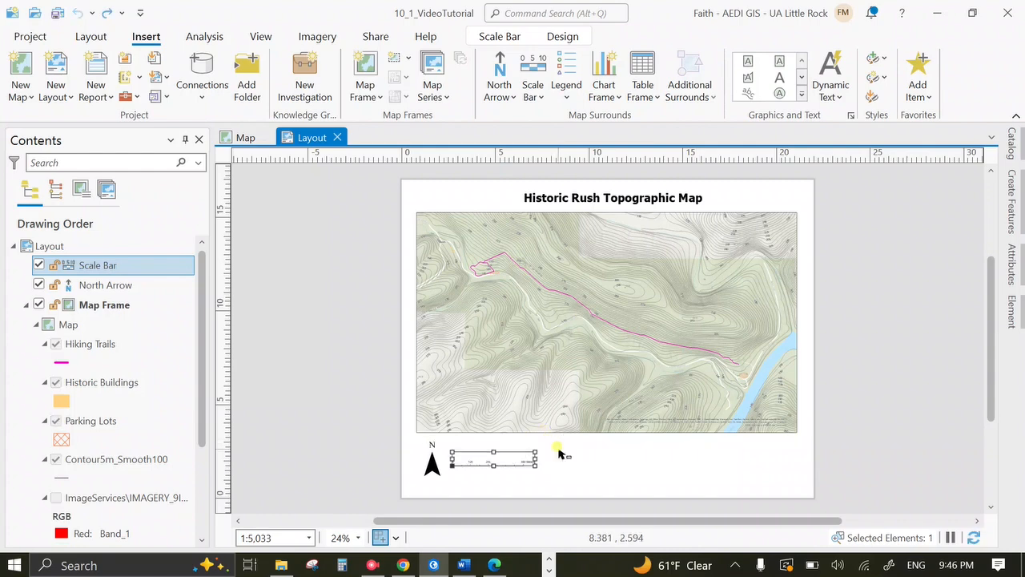
pyautogui.click(486, 36)
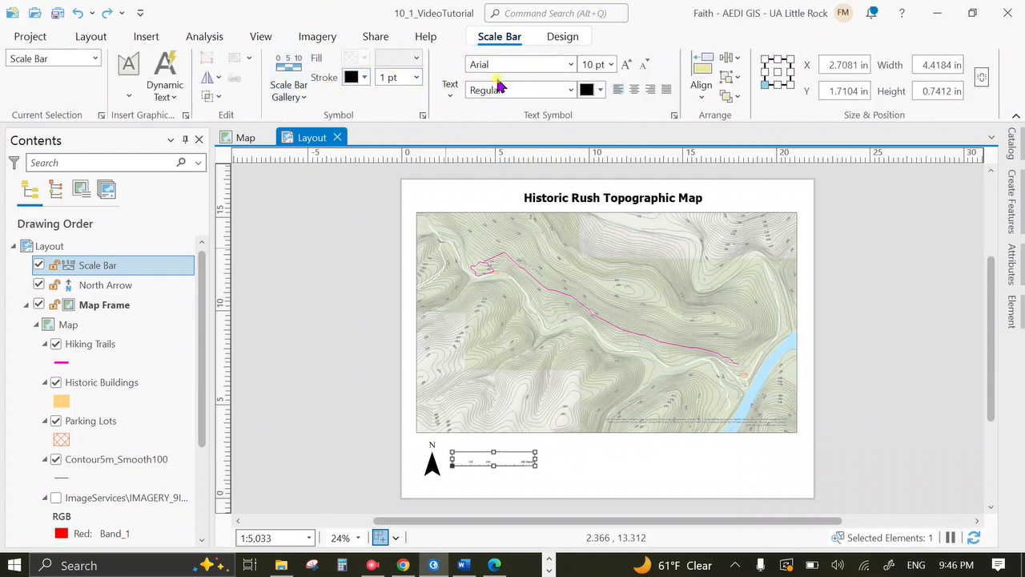
pyautogui.click(627, 63)
pyautogui.click(627, 62)
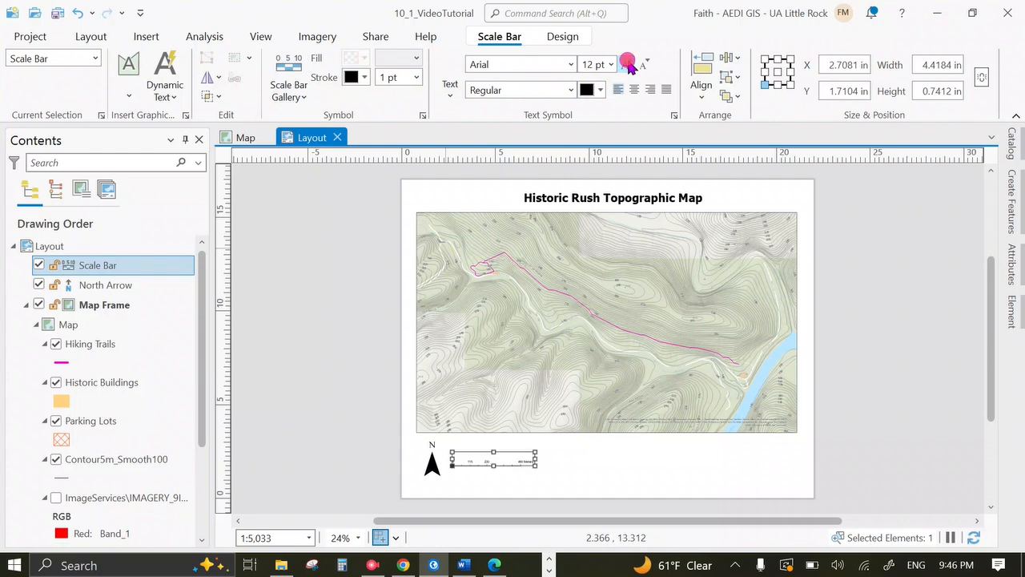
pyautogui.click(627, 63)
pyautogui.click(627, 63)
pyautogui.click(627, 62)
pyautogui.click(628, 63)
pyautogui.click(627, 63)
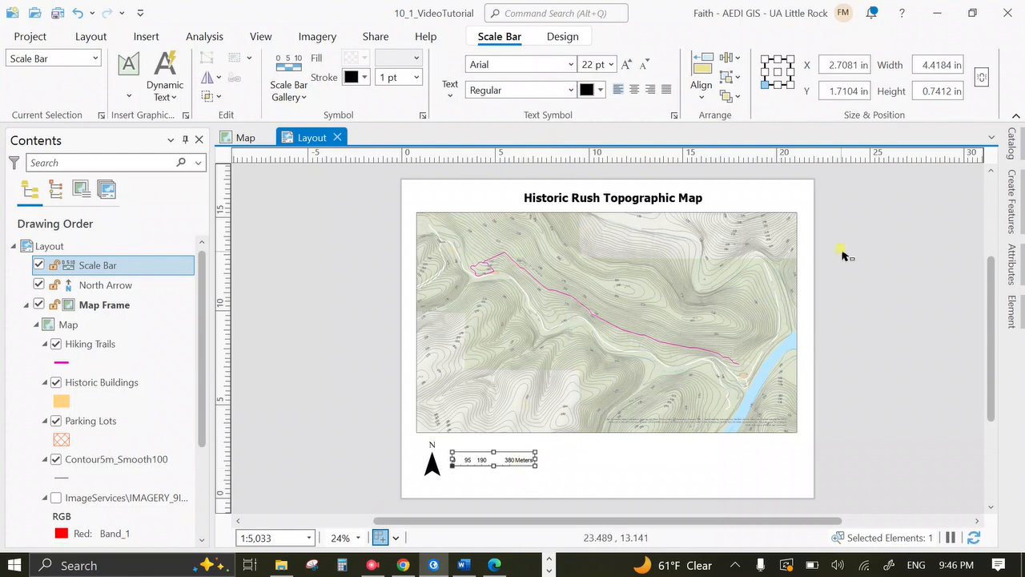
pyautogui.click(597, 479)
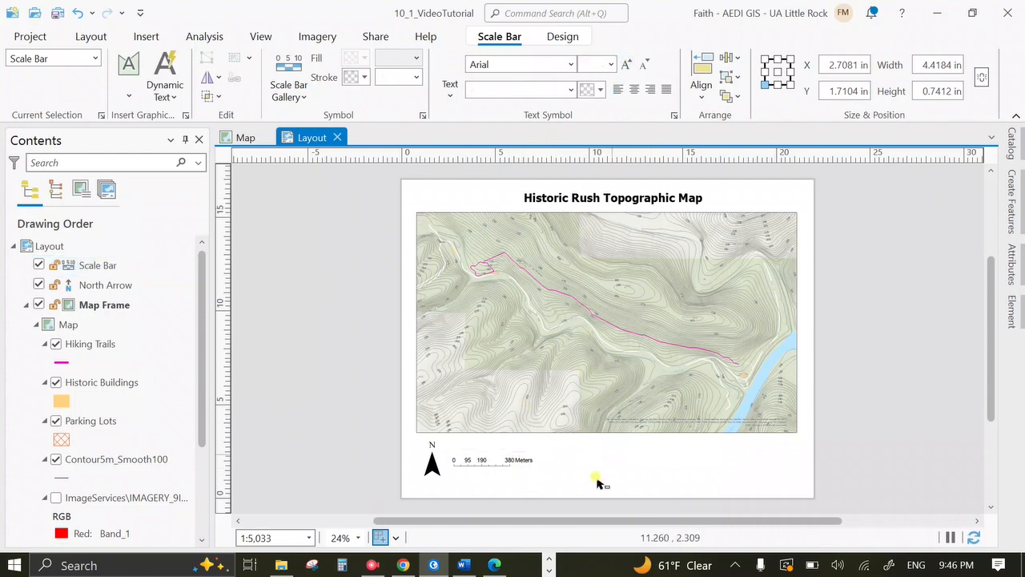
pyautogui.click(501, 459)
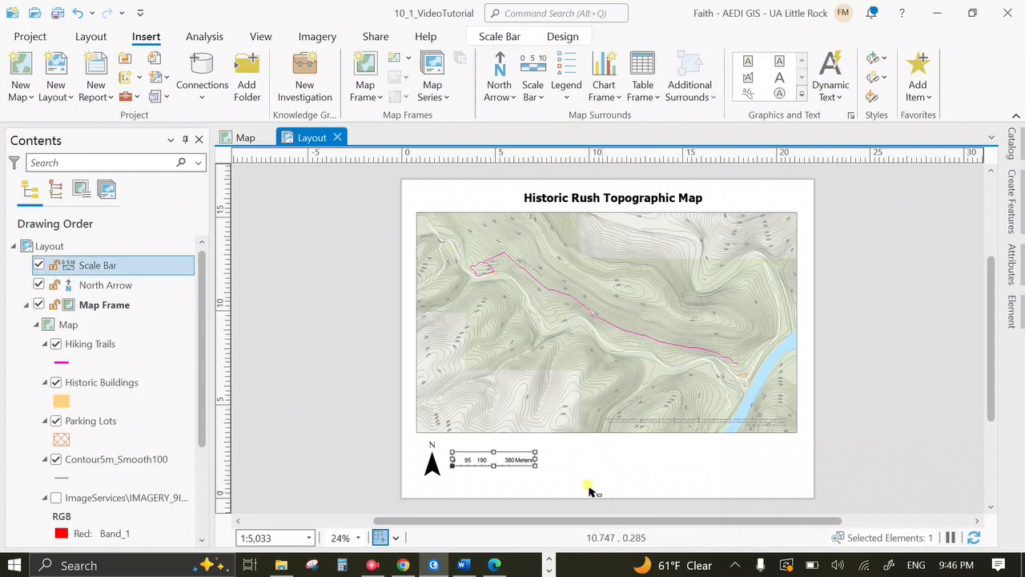
# Examine the basemap credits text overlapping the contours in the lower-right corner of the map frame
pyautogui.click(558, 457)
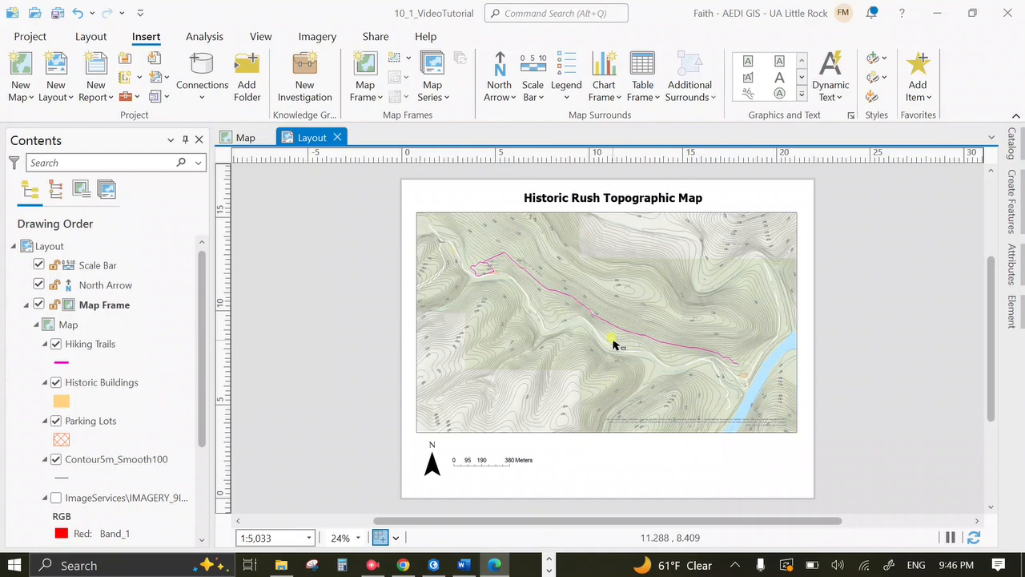
pyautogui.scroll(5, 669, 437)
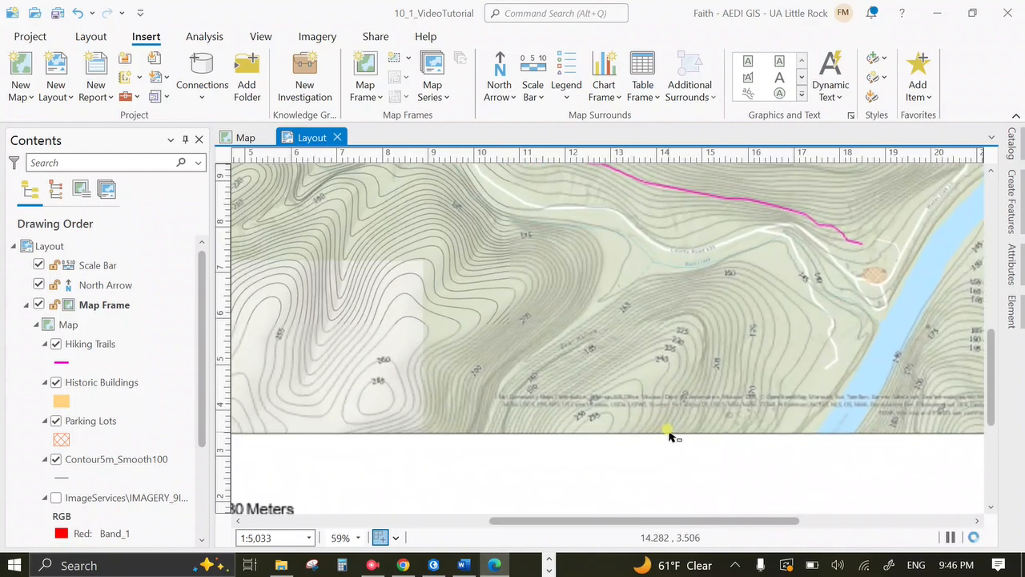
pyautogui.moveTo(662, 523); pyautogui.dragTo(724, 523)
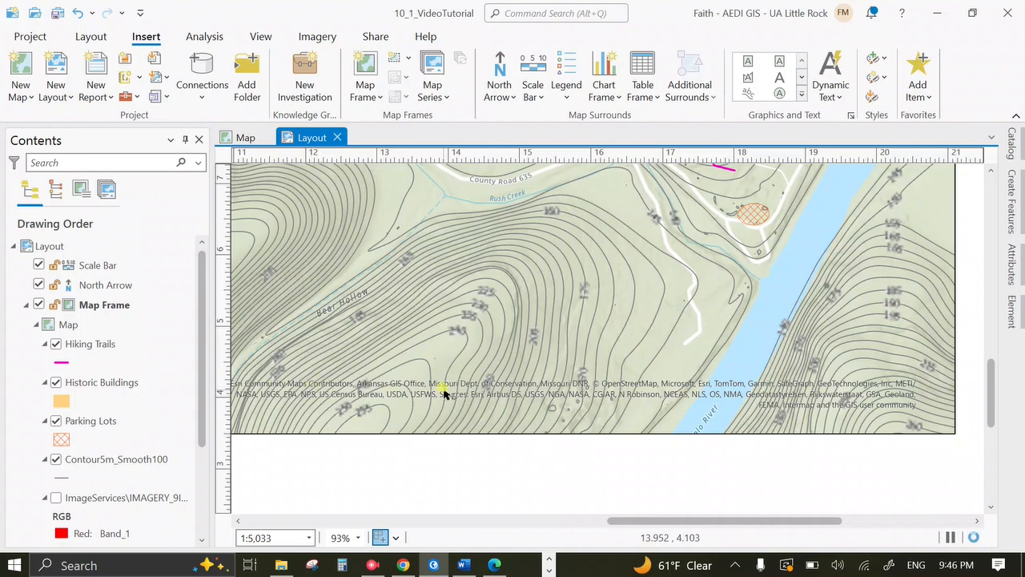
pyautogui.moveTo(772, 525); pyautogui.dragTo(739, 523)
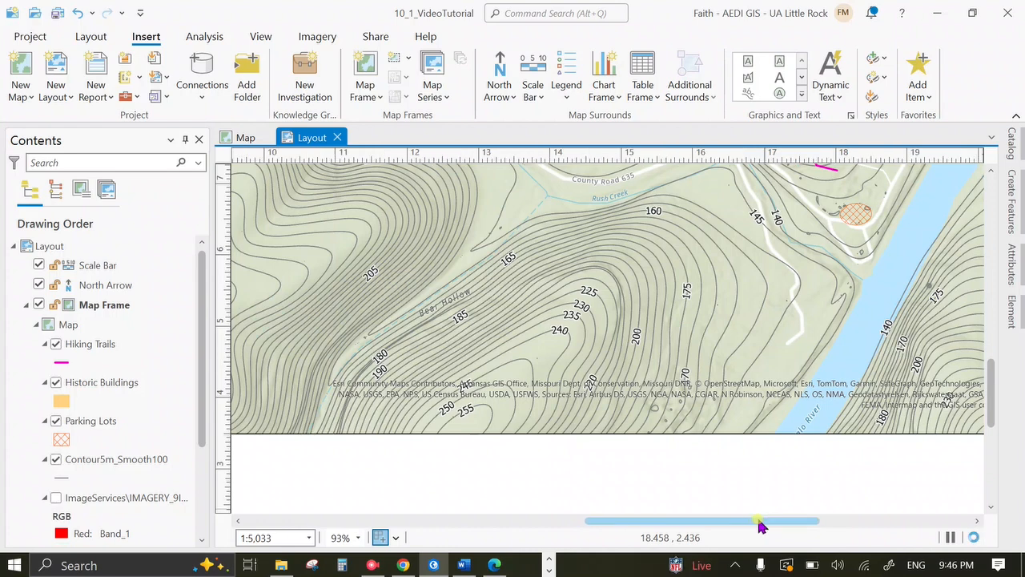
pyautogui.moveTo(755, 520); pyautogui.dragTo(757, 521)
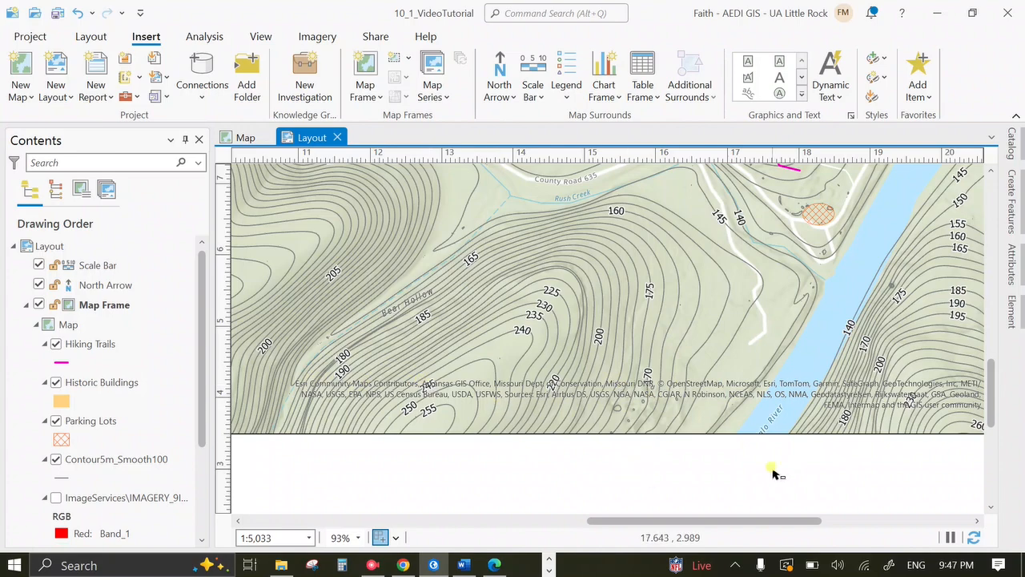
pyautogui.scroll(-3, 733, 454)
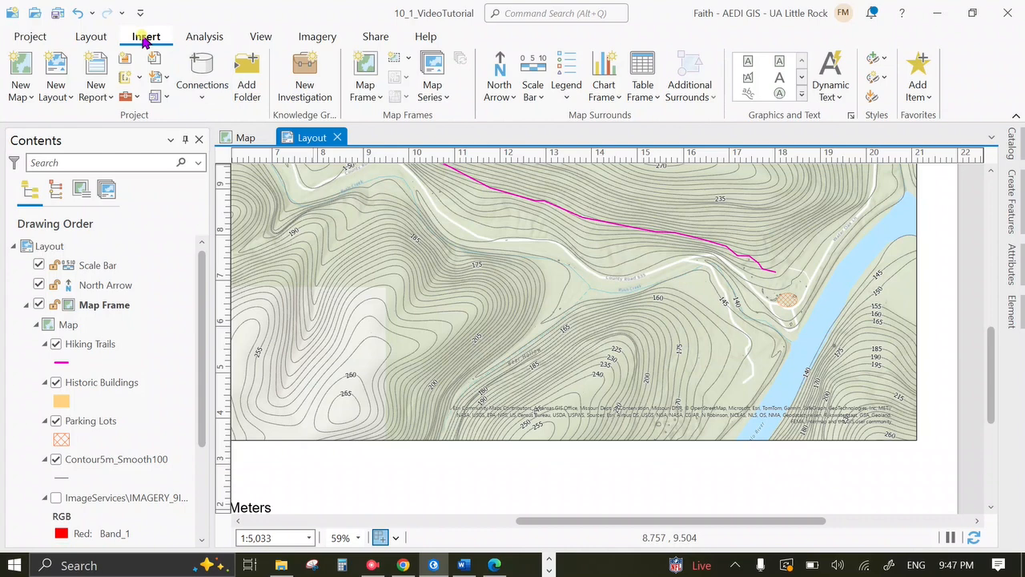
# Insert Service Layer Credits dynamic text as a single line over the existing credits near the map frame's lower-right corner
pyautogui.click(831, 102)
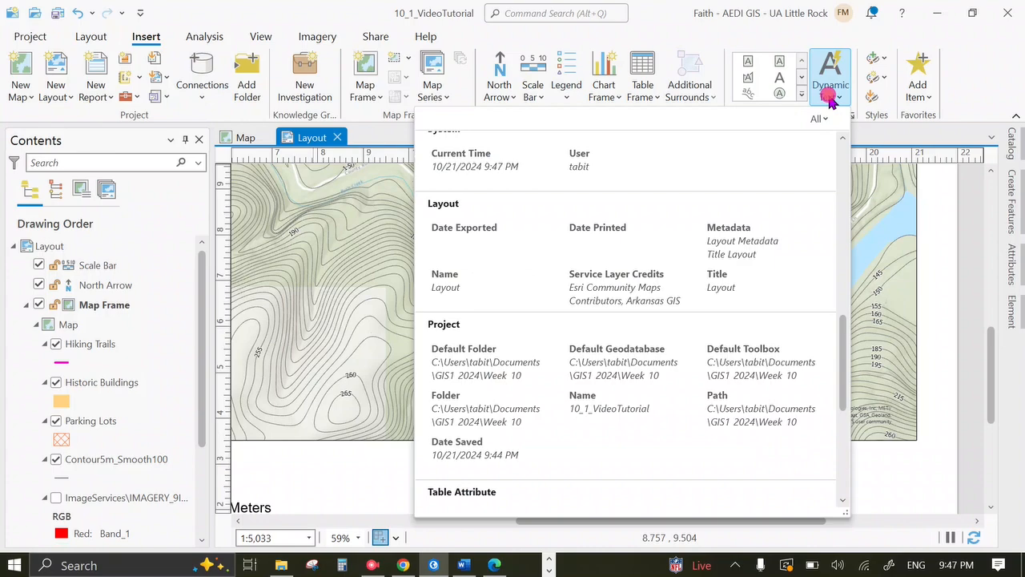
pyautogui.scroll(-1, 755, 275)
pyautogui.scroll(3, 715, 282)
pyautogui.scroll(5, 716, 282)
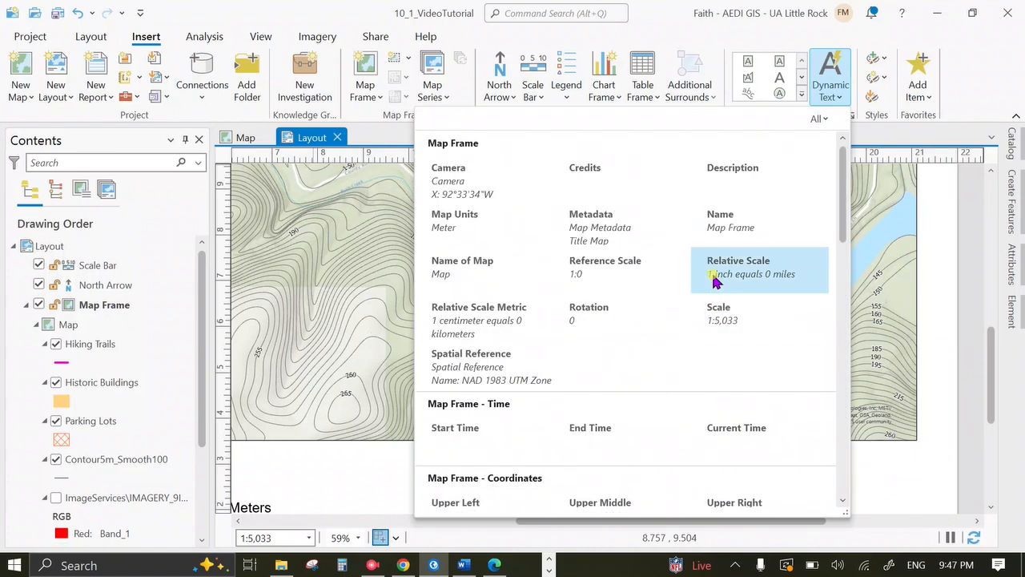
pyautogui.scroll(-10, 715, 277)
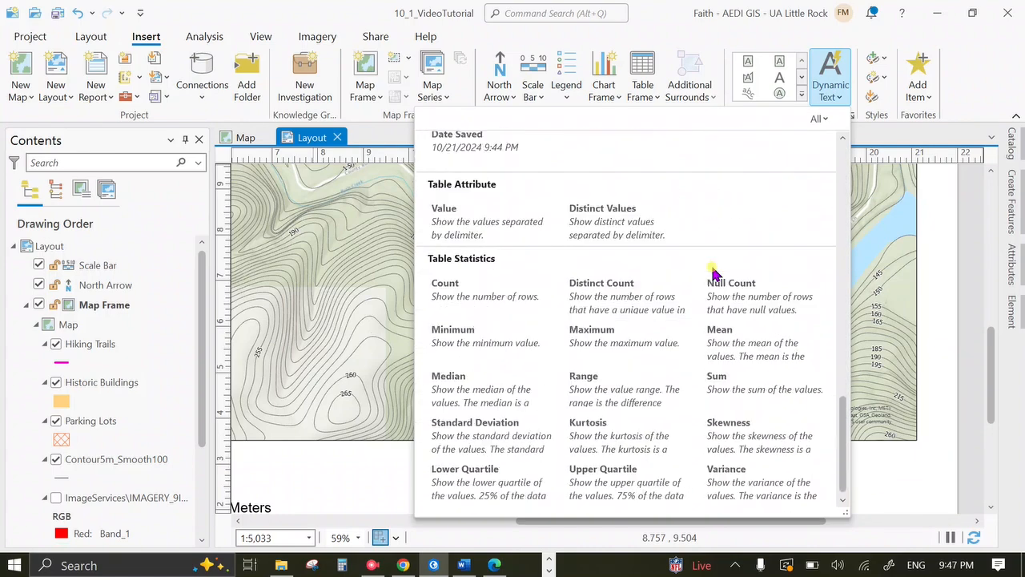
pyautogui.scroll(5, 716, 275)
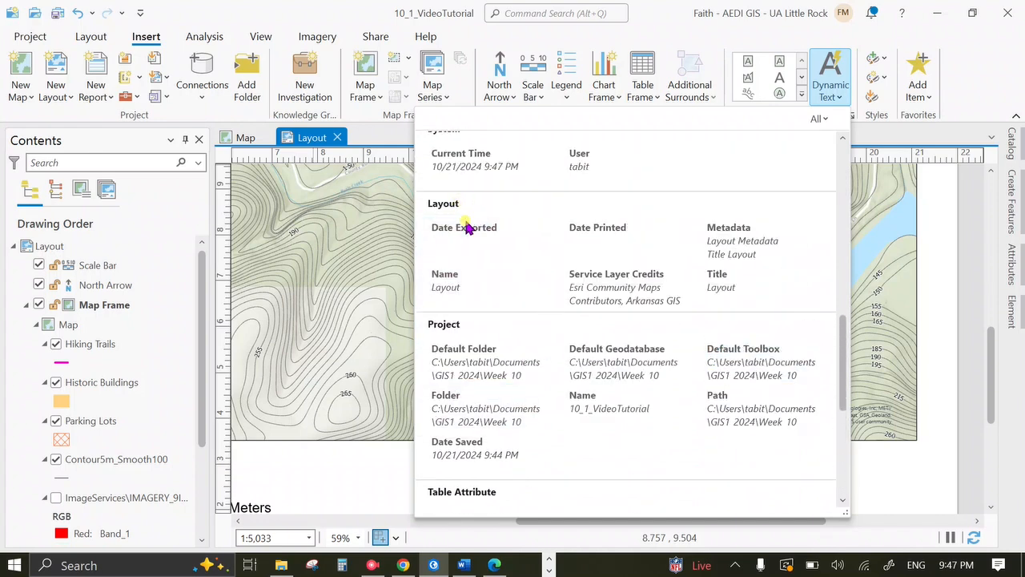
pyautogui.click(605, 293)
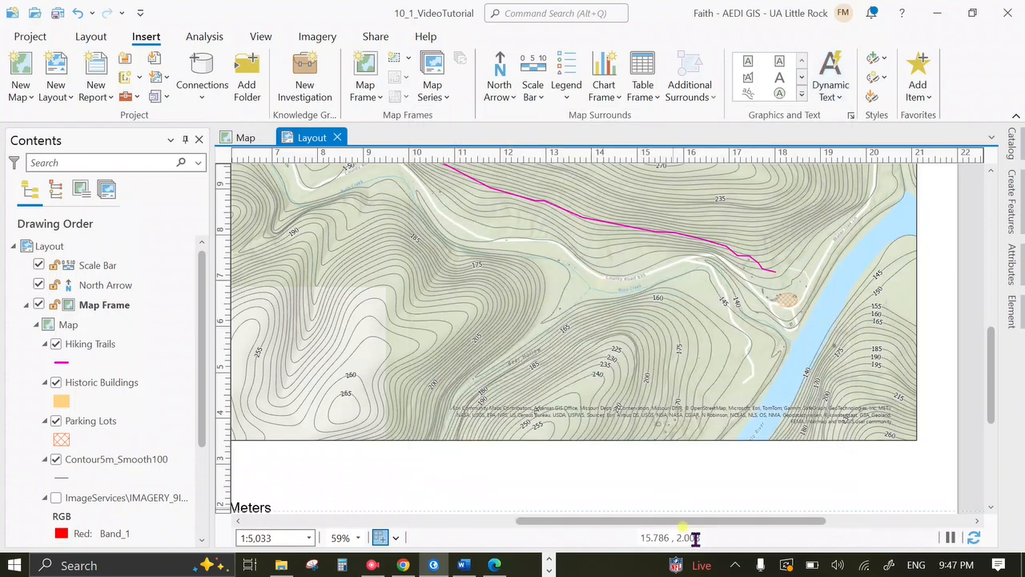
pyautogui.click(675, 405)
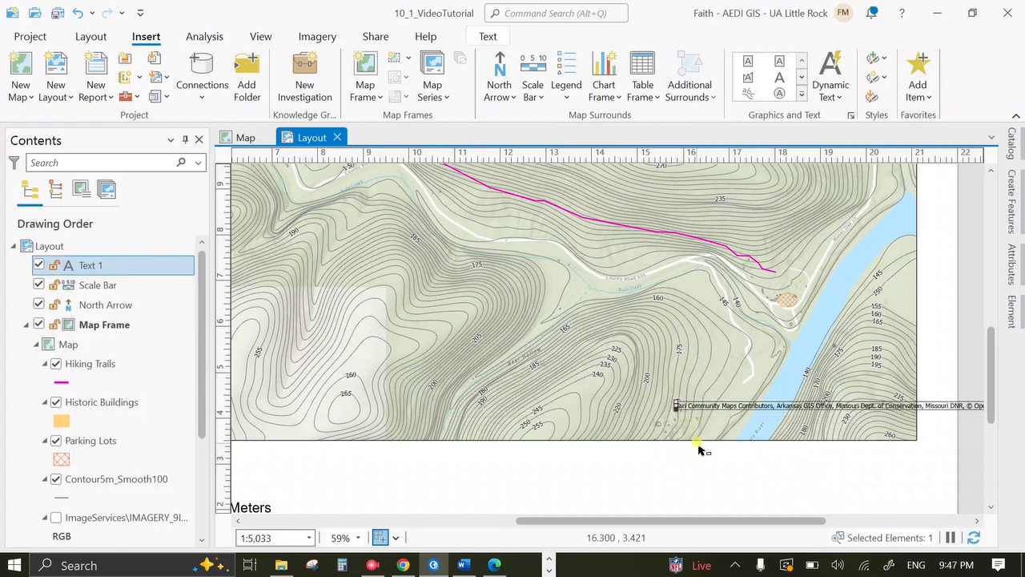
# Move the credits text line into the blank area below the map frame and delete it
pyautogui.click(699, 403)
pyautogui.moveTo(699, 403); pyautogui.dragTo(439, 468)
pyautogui.rightClick(449, 468)
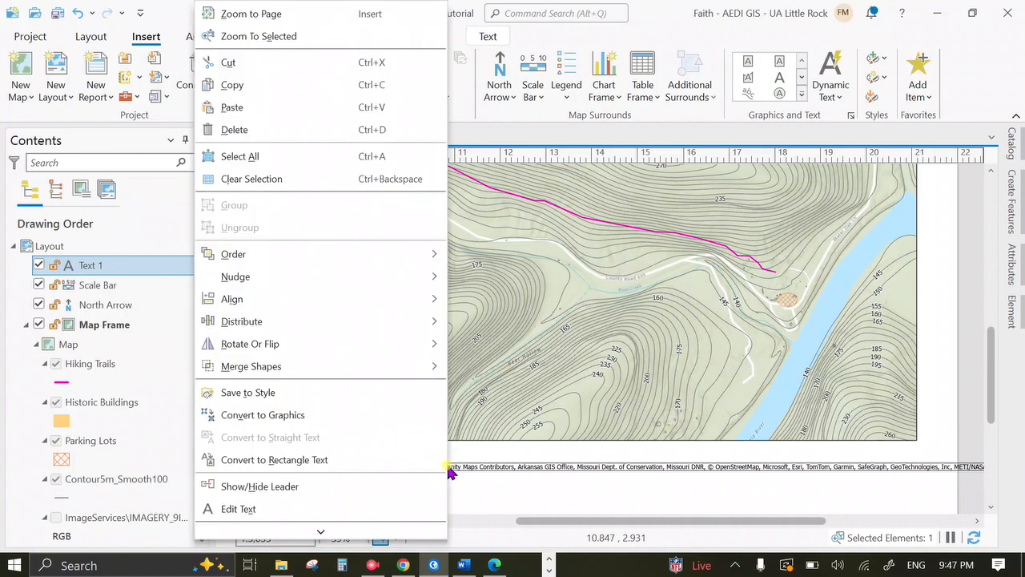
pyautogui.click(270, 129)
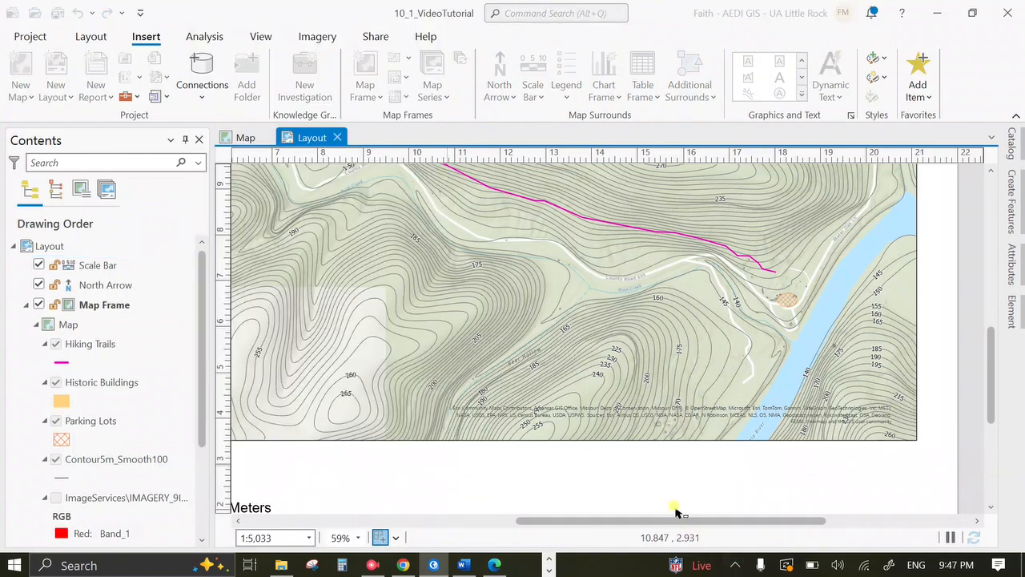
# Insert the Service Layer Credits as a single text line in the blank page area just below the map frame
pyautogui.click(666, 410)
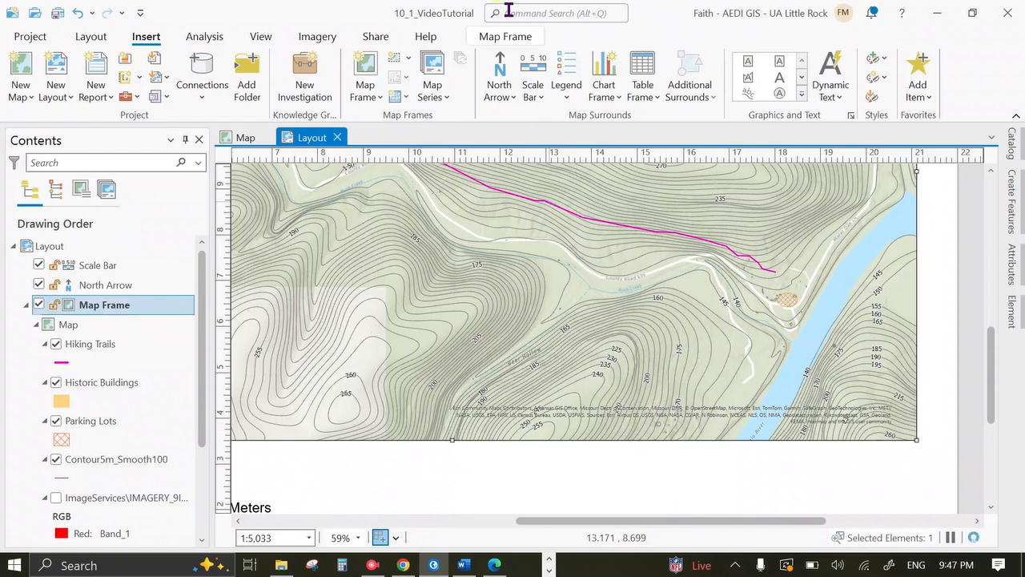
pyautogui.click(831, 84)
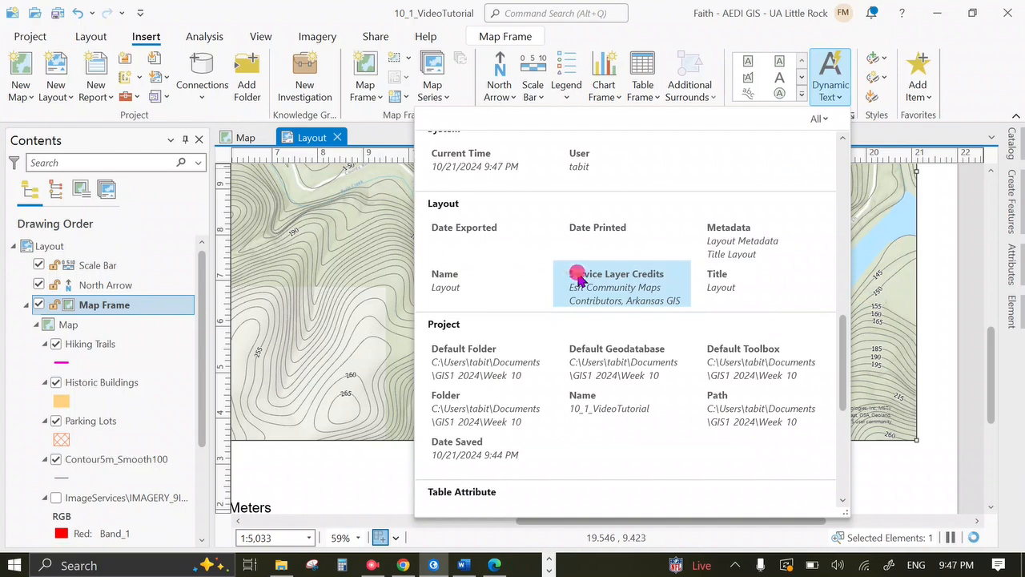
pyautogui.click(580, 272)
pyautogui.click(654, 466)
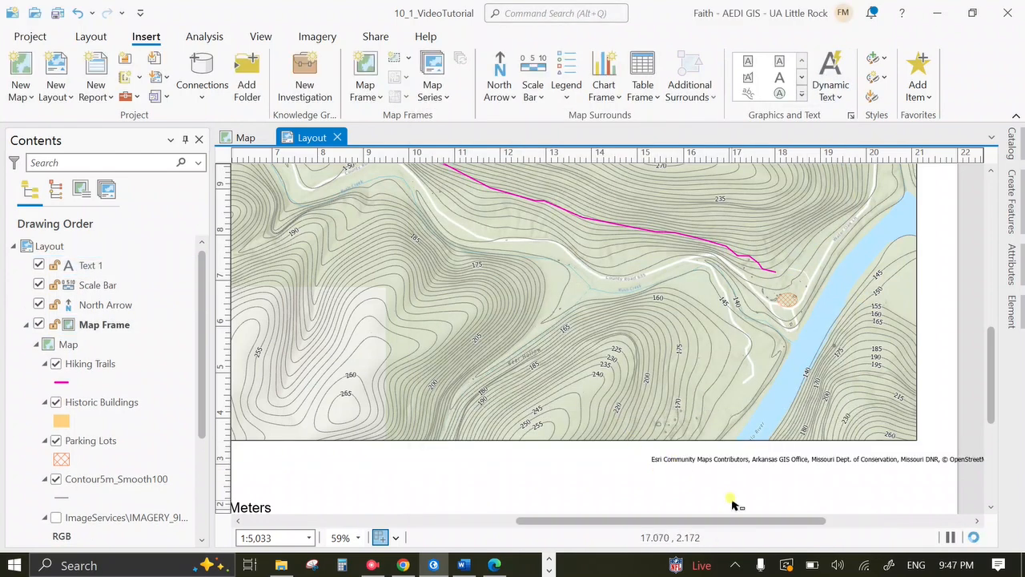
# Try to edit the single-line credits text that overruns the page edge, and remove it from the layout
pyautogui.scroll(-2, 736, 504)
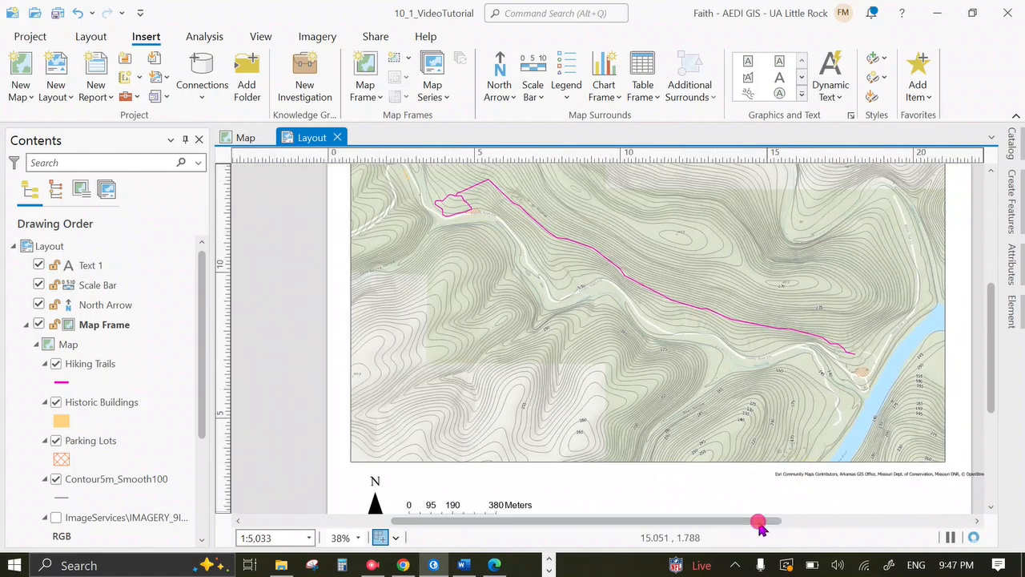
pyautogui.moveTo(762, 522); pyautogui.dragTo(849, 521)
pyautogui.click(713, 473)
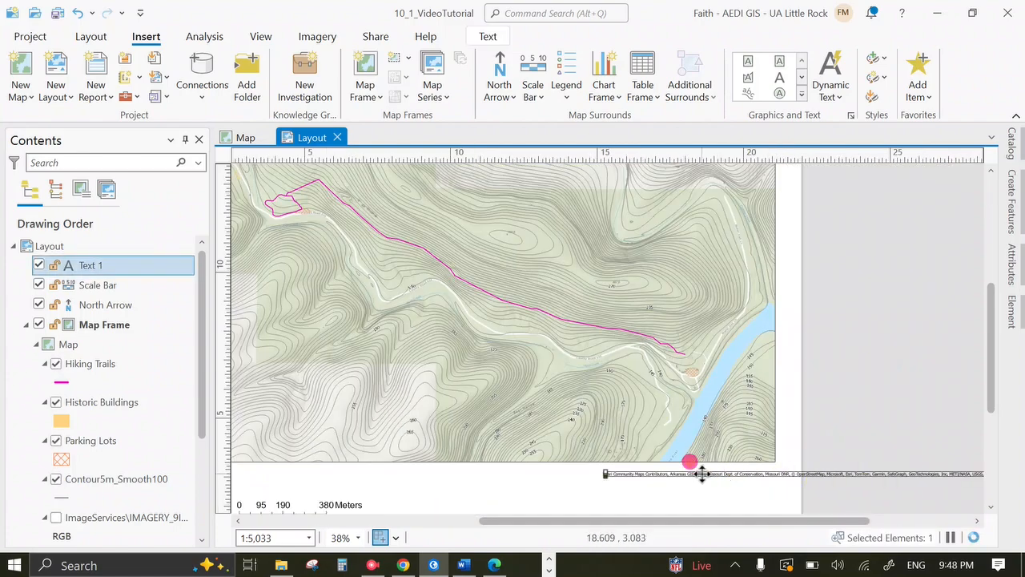
pyautogui.doubleClick(702, 473)
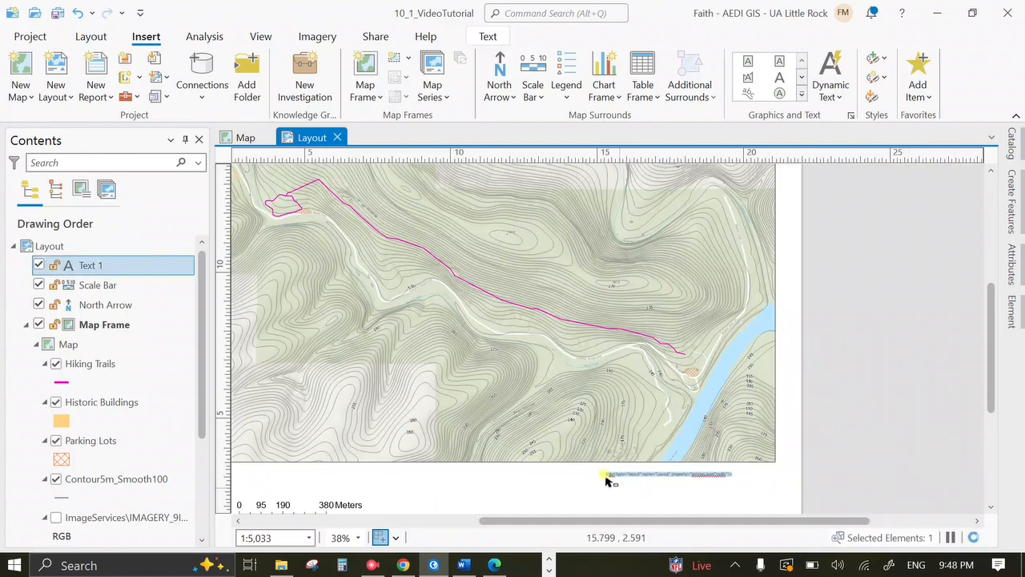
pyautogui.click(670, 474)
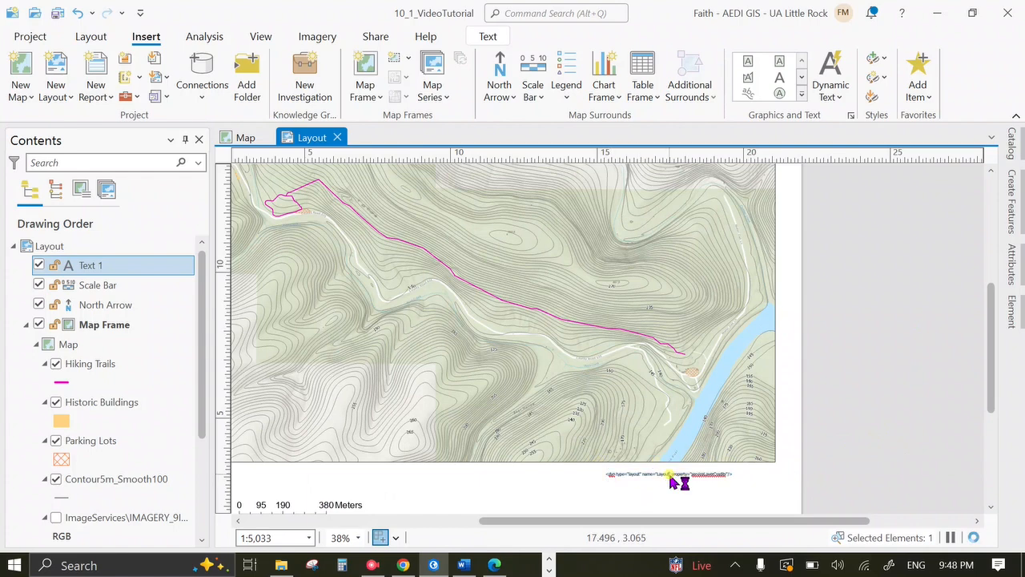
pyautogui.click(698, 481)
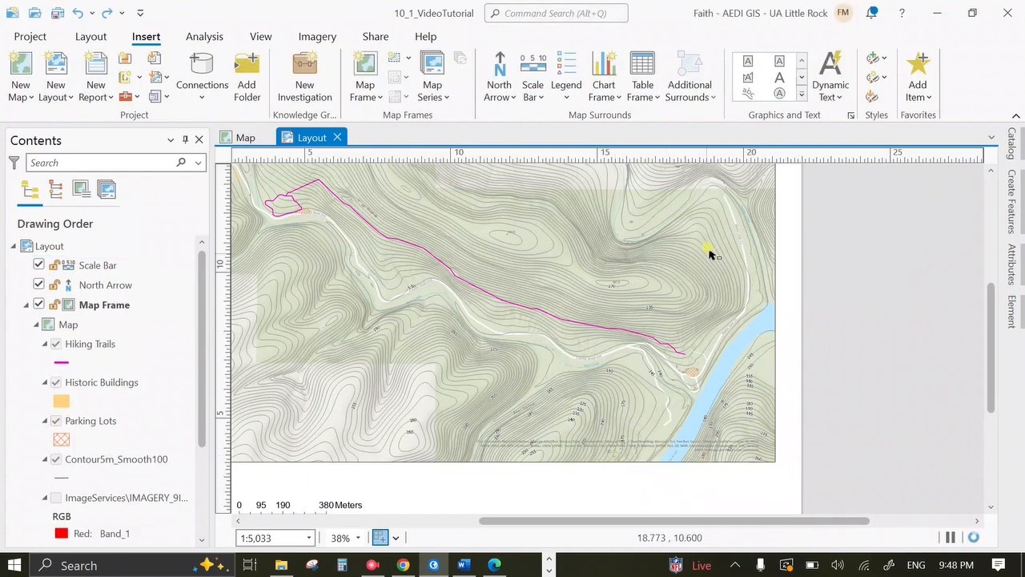
# Insert the Service Layer Credits as a rectangular text box about 4.6 in wide below the map frame's lower-right part
pyautogui.click(706, 385)
pyautogui.click(830, 88)
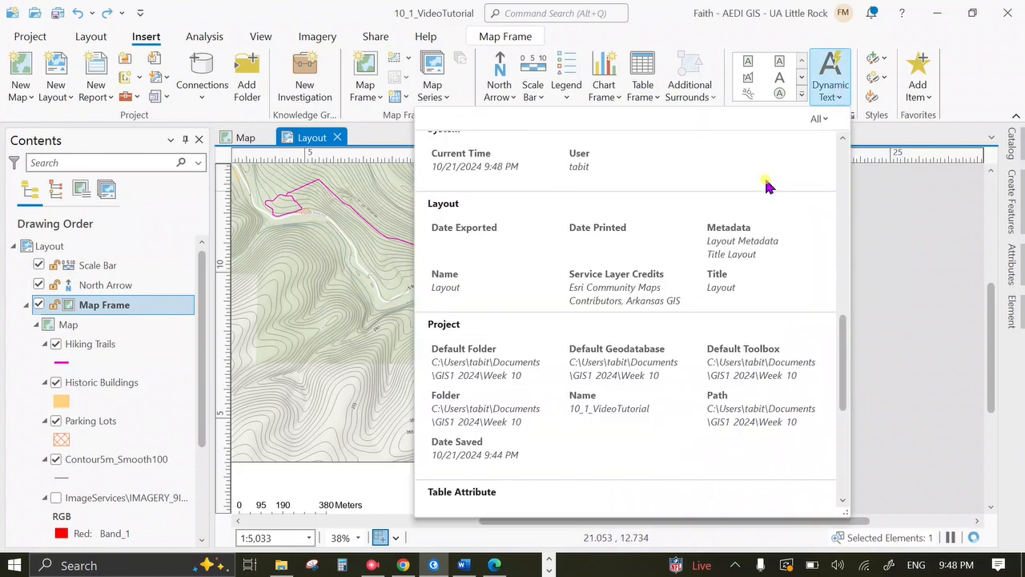
pyautogui.click(649, 285)
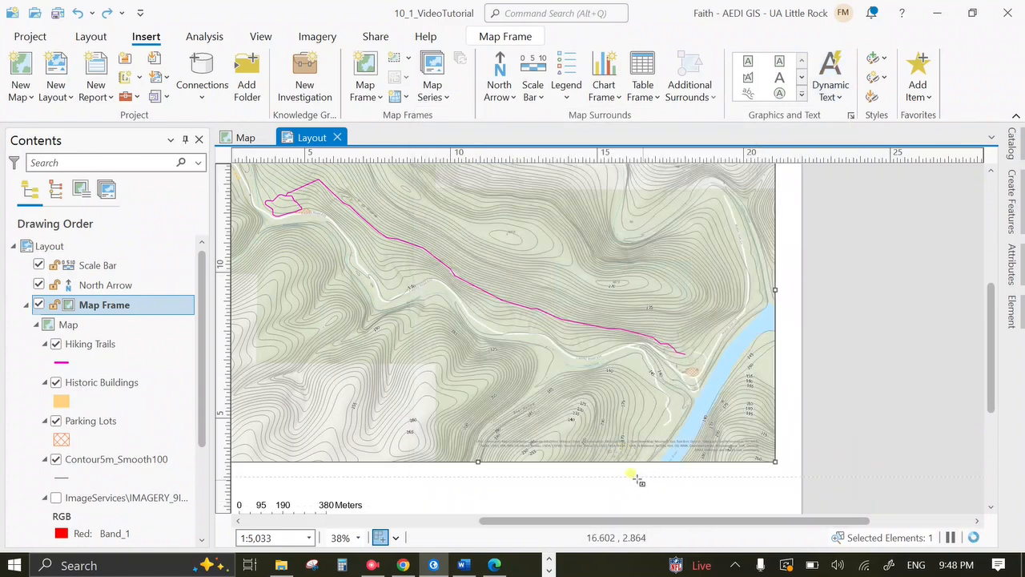
pyautogui.moveTo(606, 479); pyautogui.dragTo(716, 499)
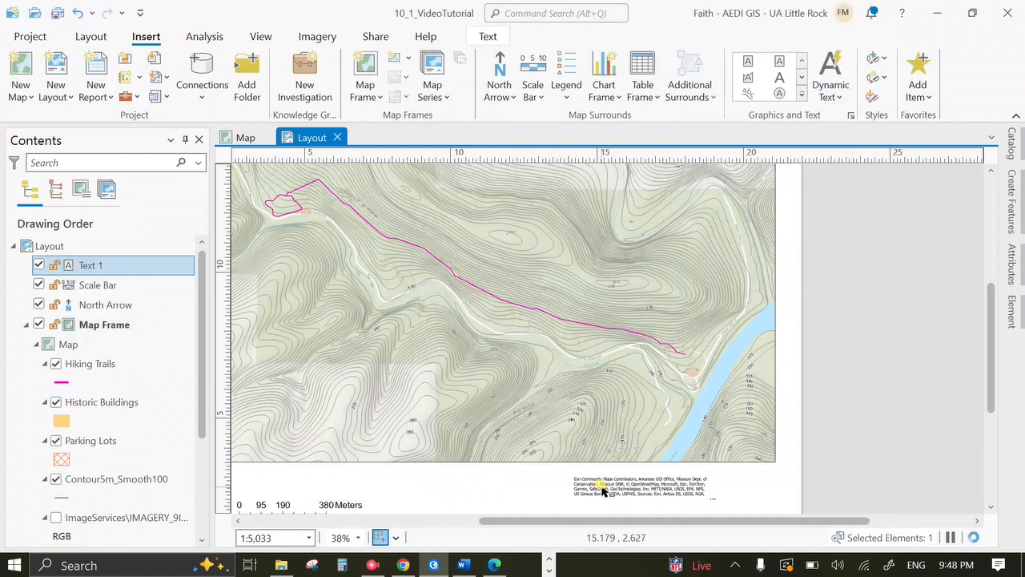
# Inspect the credits text box up close and open its dynamic text tag for editing without changing it
pyautogui.click(87, 40)
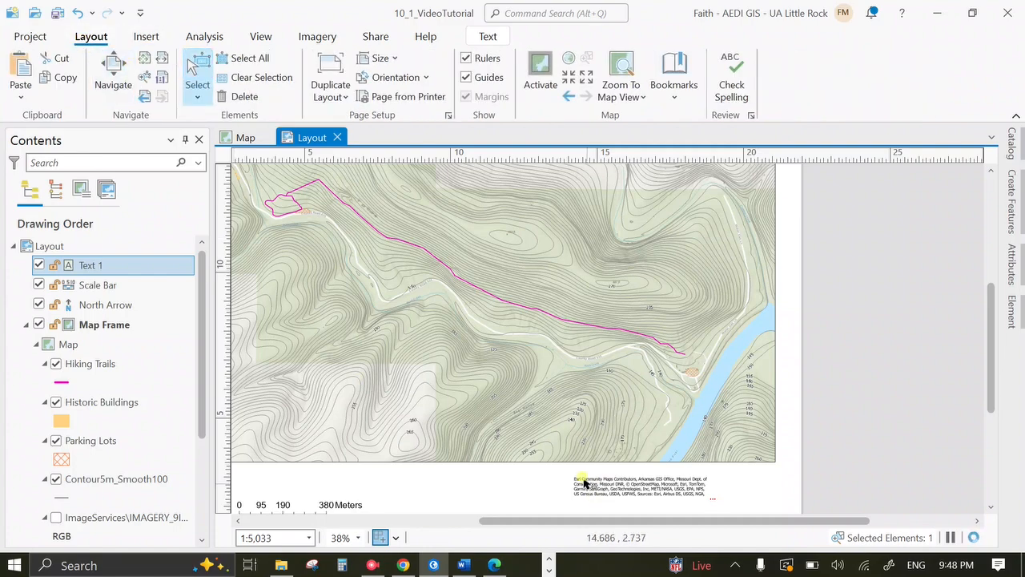
pyautogui.scroll(5, 588, 484)
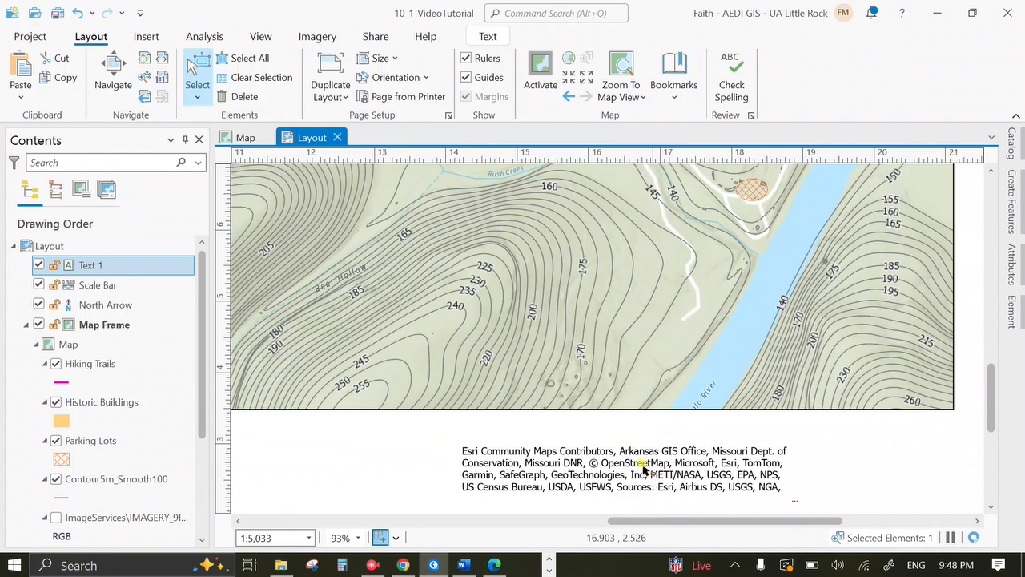
pyautogui.doubleClick(645, 470)
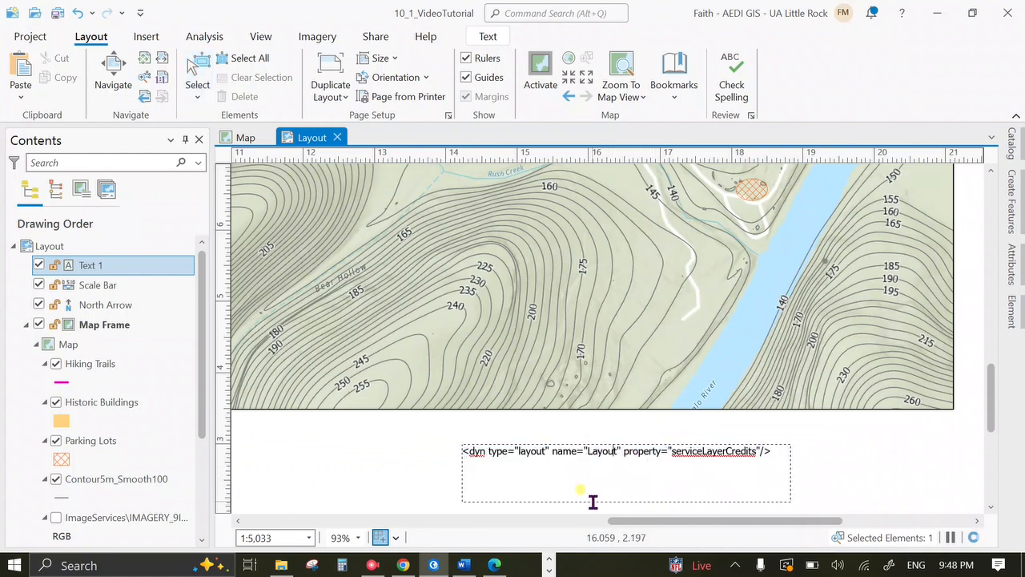
pyautogui.press('Escape')
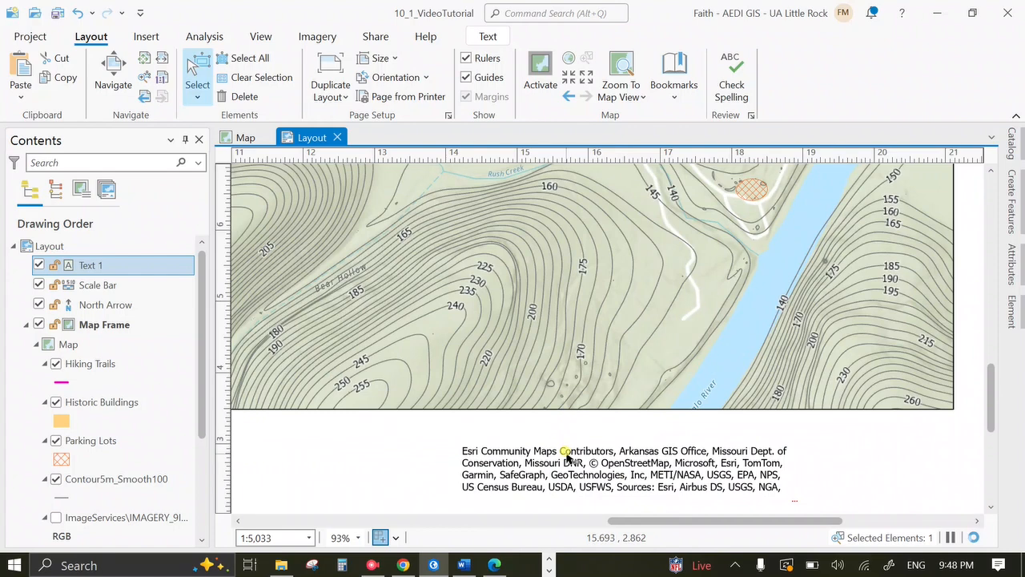
pyautogui.doubleClick(558, 463)
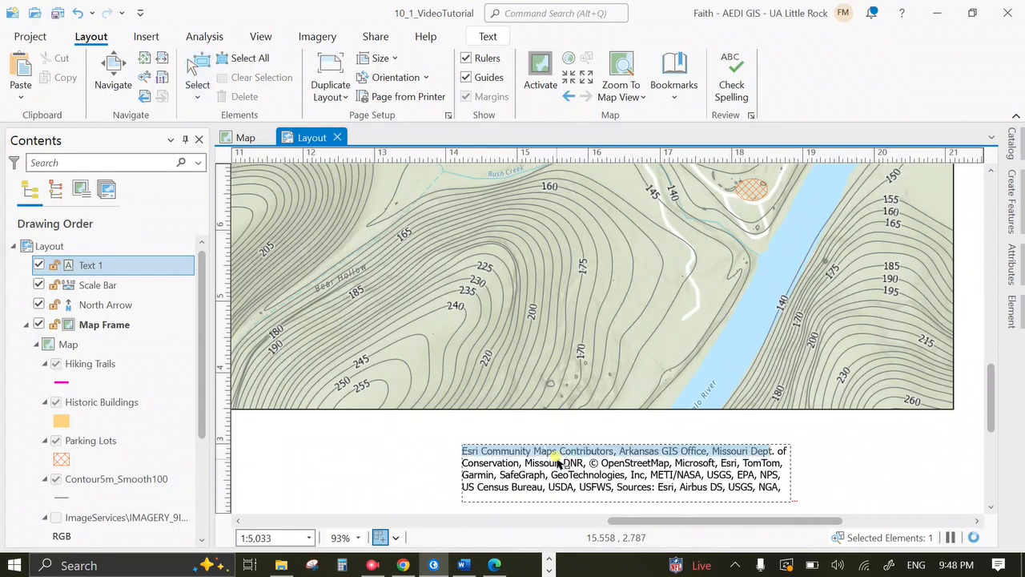
pyautogui.click(451, 465)
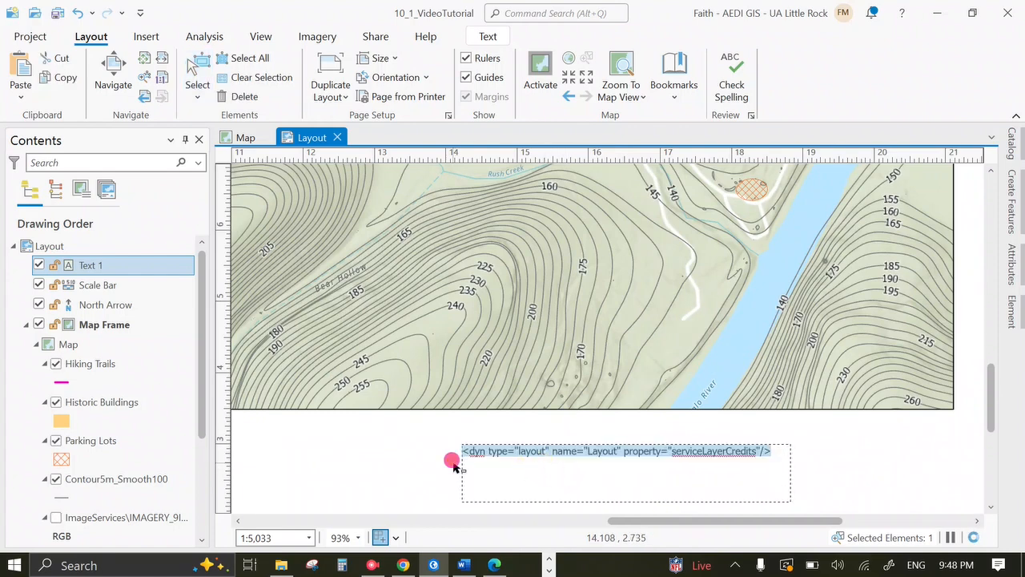
pyautogui.click(536, 478)
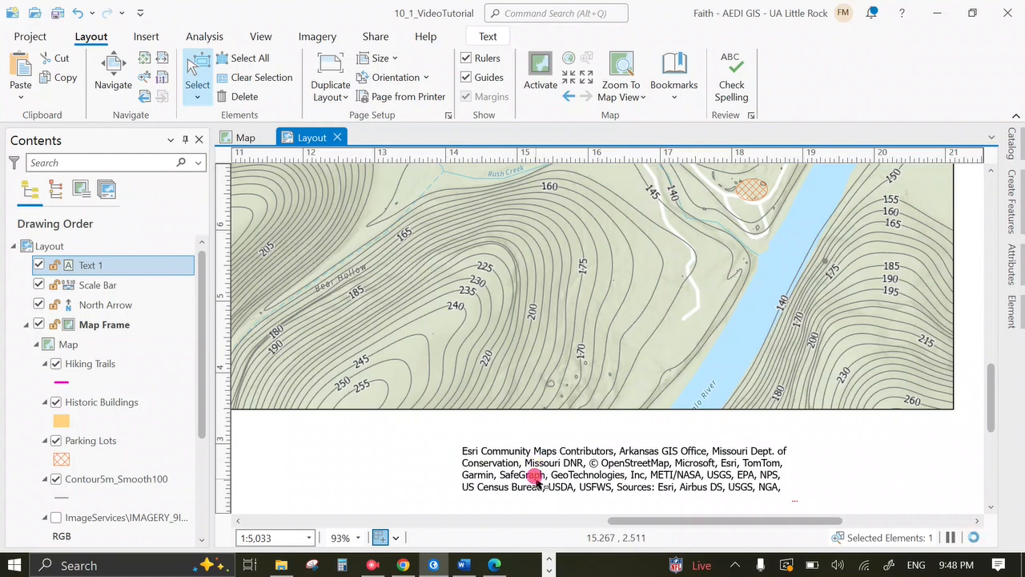
# Delete the Service Layer Credits tag from the text box below the map frame
pyautogui.doubleClick(539, 490)
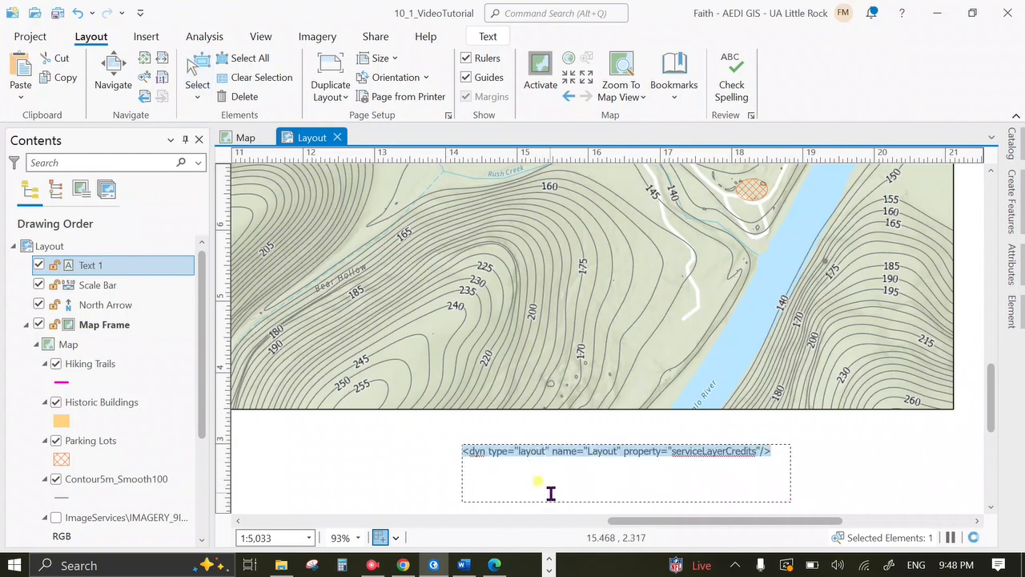
pyautogui.press('Delete')
pyautogui.click(348, 440)
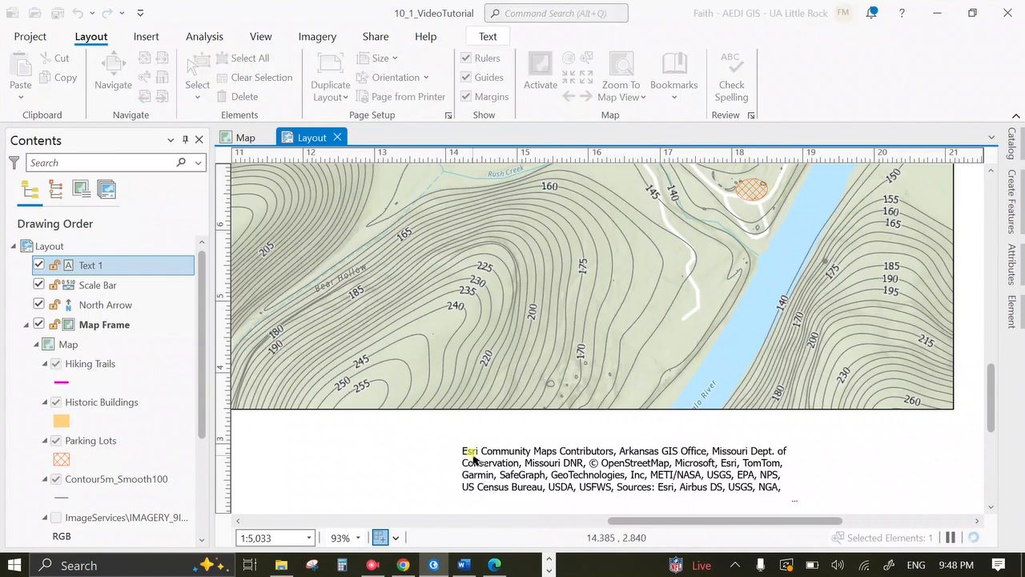
pyautogui.click(479, 453)
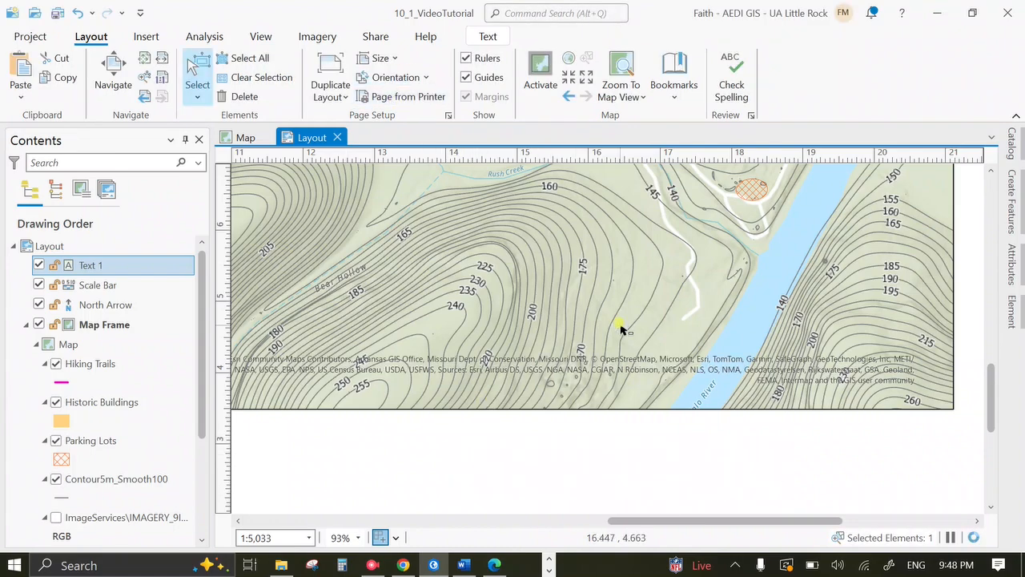
# Delete the empty credits text box below the map frame's lower-right part
pyautogui.scroll(5, 617, 327)
pyautogui.scroll(-3, 621, 328)
pyautogui.scroll(-5, 621, 329)
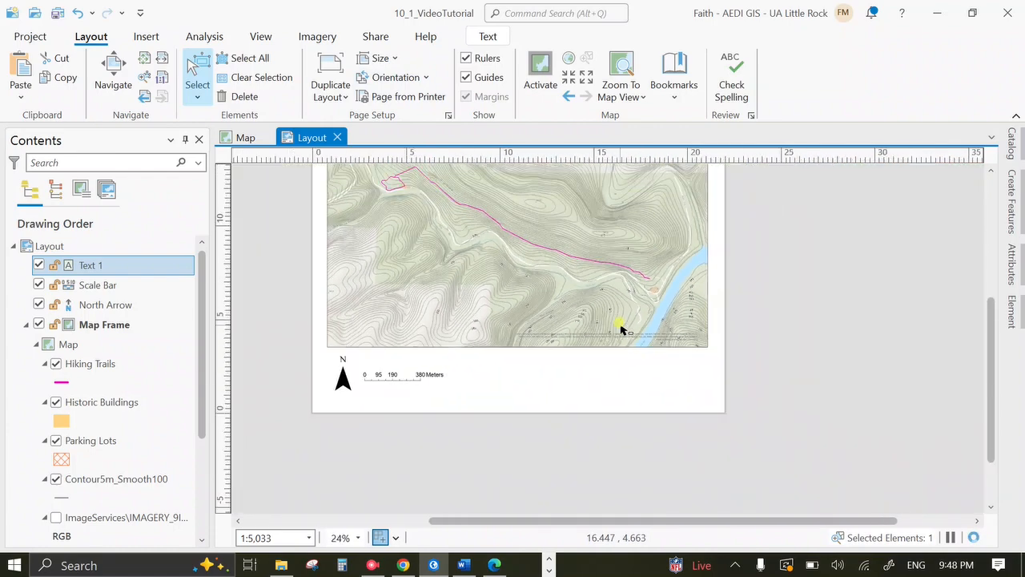
pyautogui.moveTo(991, 451); pyautogui.dragTo(999, 399)
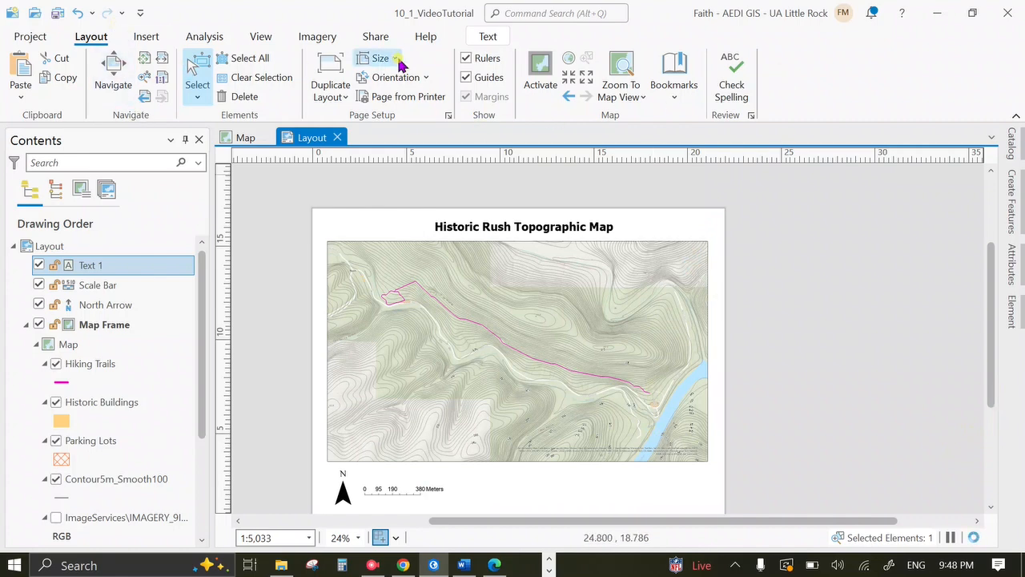
pyautogui.click(486, 36)
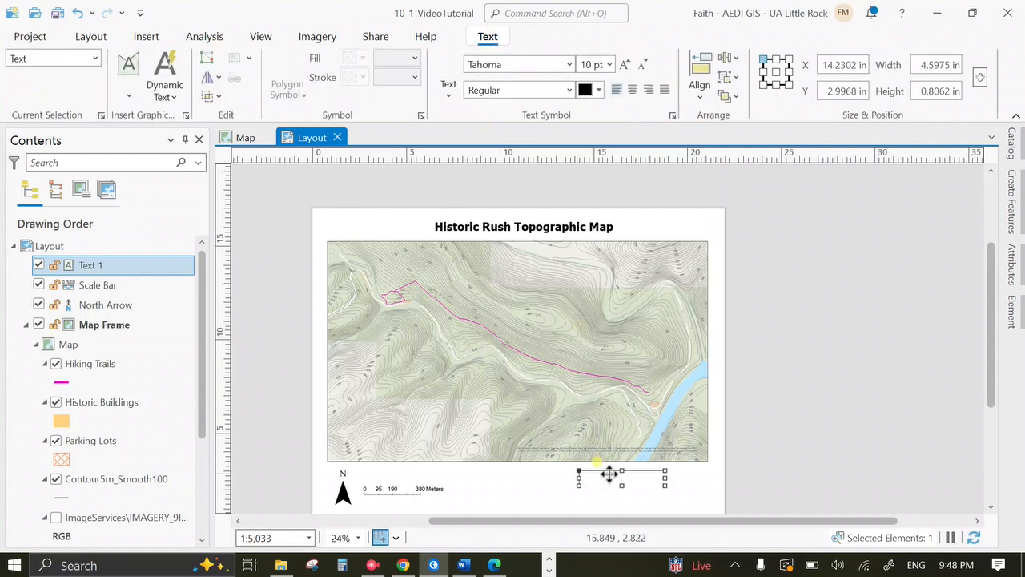
pyautogui.press('Delete')
# Insert the layout's Service Layer Credits as single-line dynamic text and move it off the page to the right
pyautogui.click(837, 96)
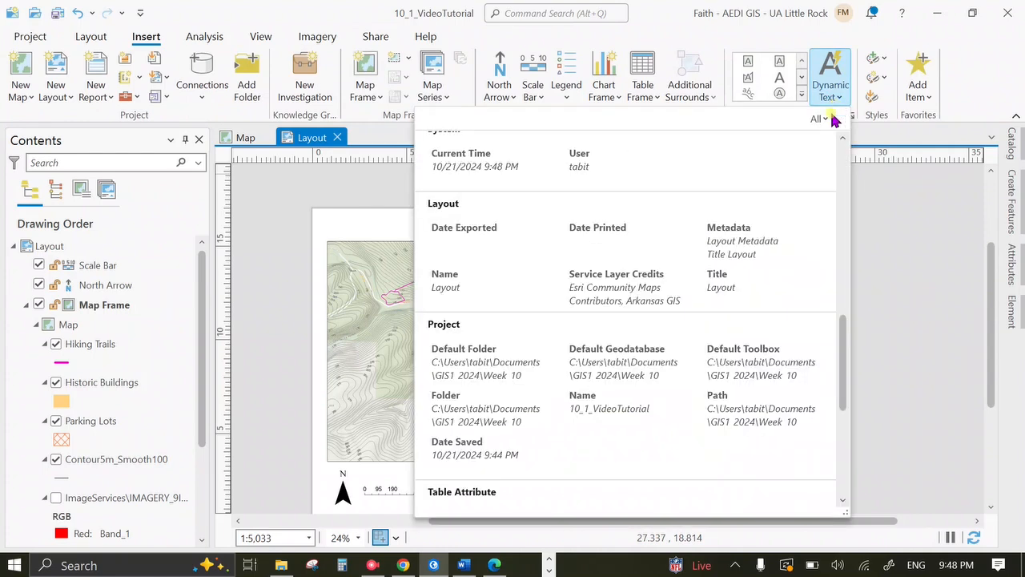
pyautogui.click(617, 285)
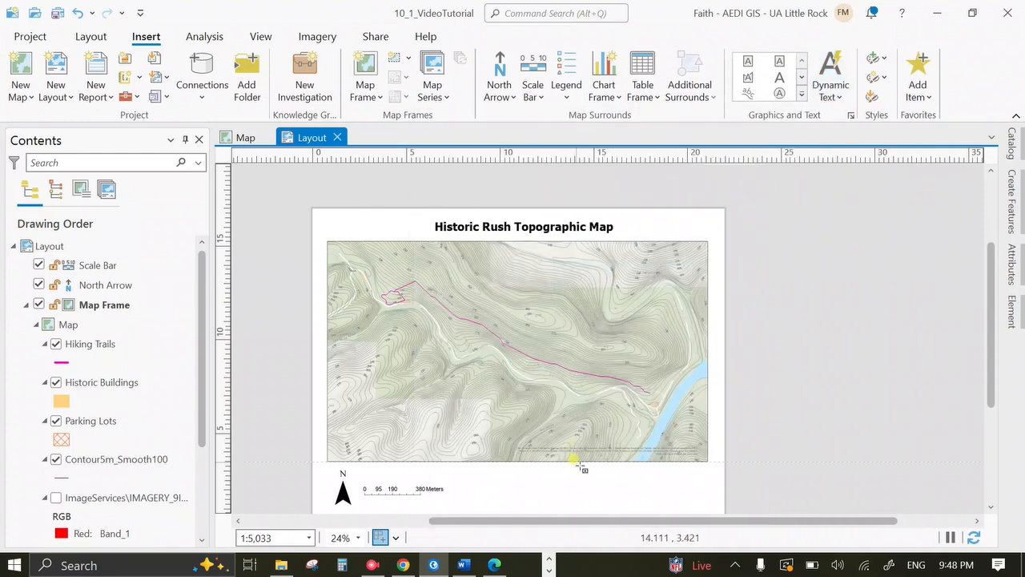
pyautogui.click(623, 449)
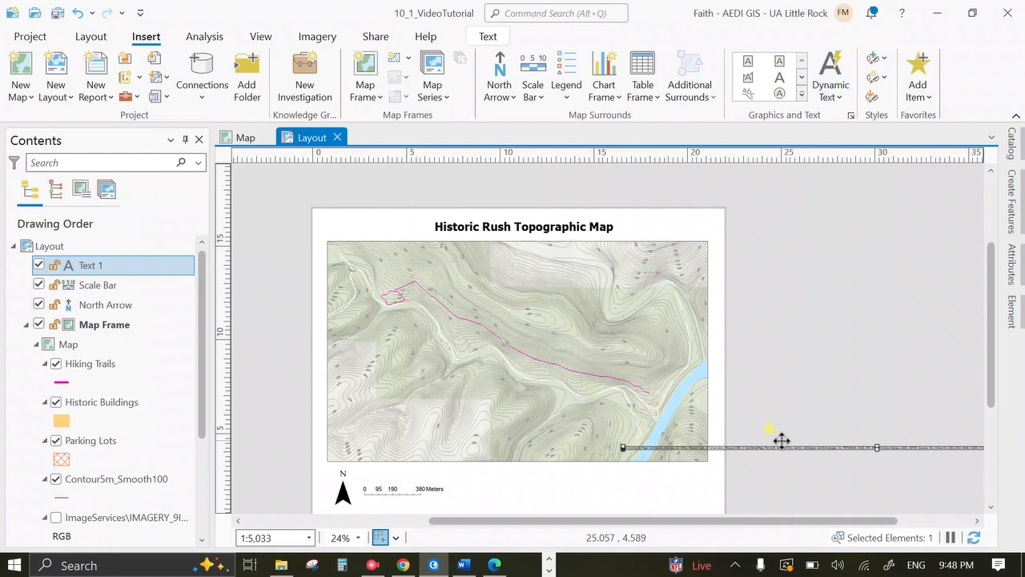
pyautogui.hscroll(2, 786, 449)
pyautogui.moveTo(789, 449); pyautogui.dragTo(947, 414)
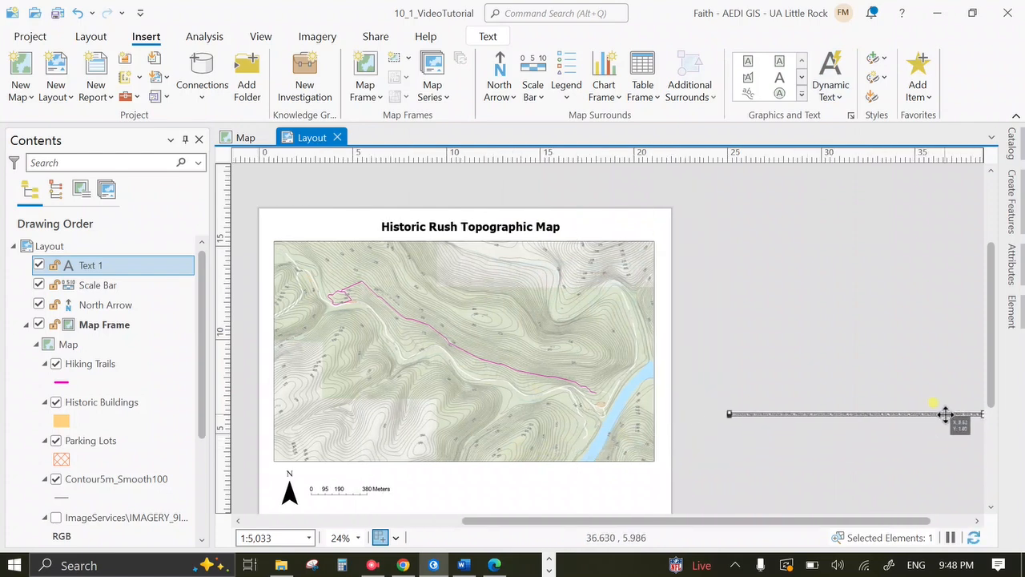
pyautogui.click(812, 443)
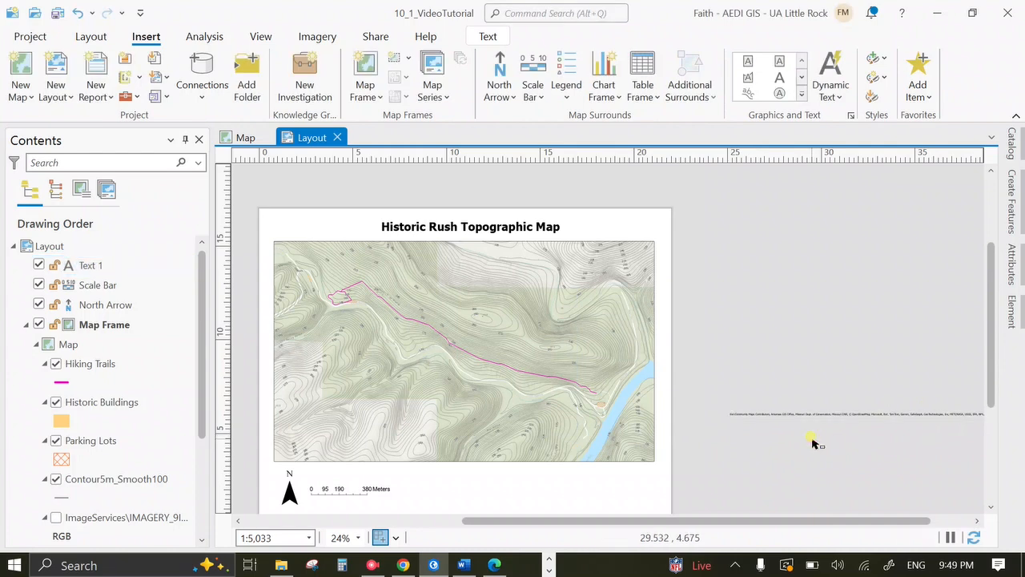
# Add a rectangular text box about 4.9 by 2.8 in below the map frame's lower-right corner, containing "Map Credit"
pyautogui.moveTo(662, 521); pyautogui.dragTo(623, 523)
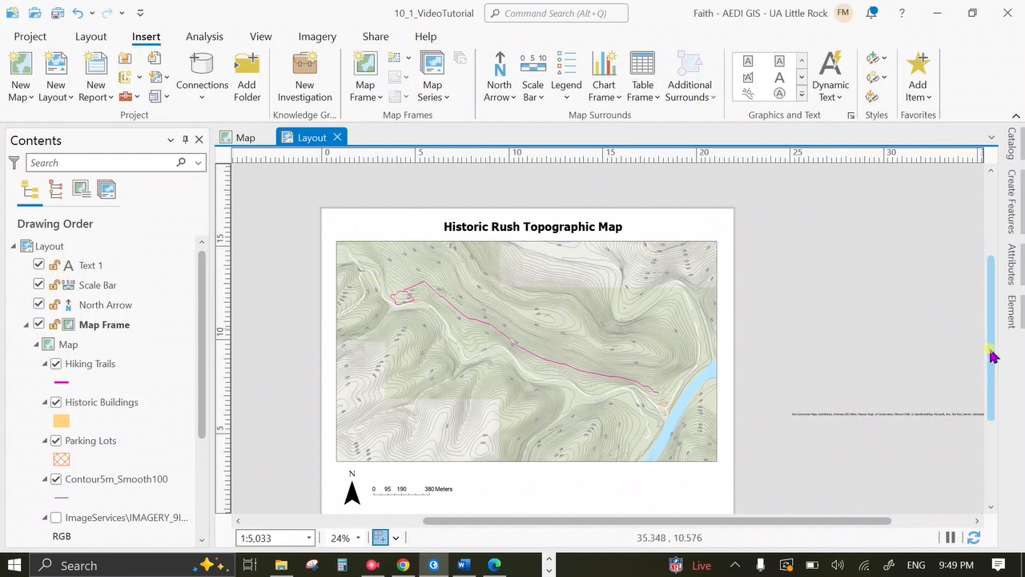
pyautogui.scroll(-1, 992, 356)
pyautogui.scroll(2, 526, 450)
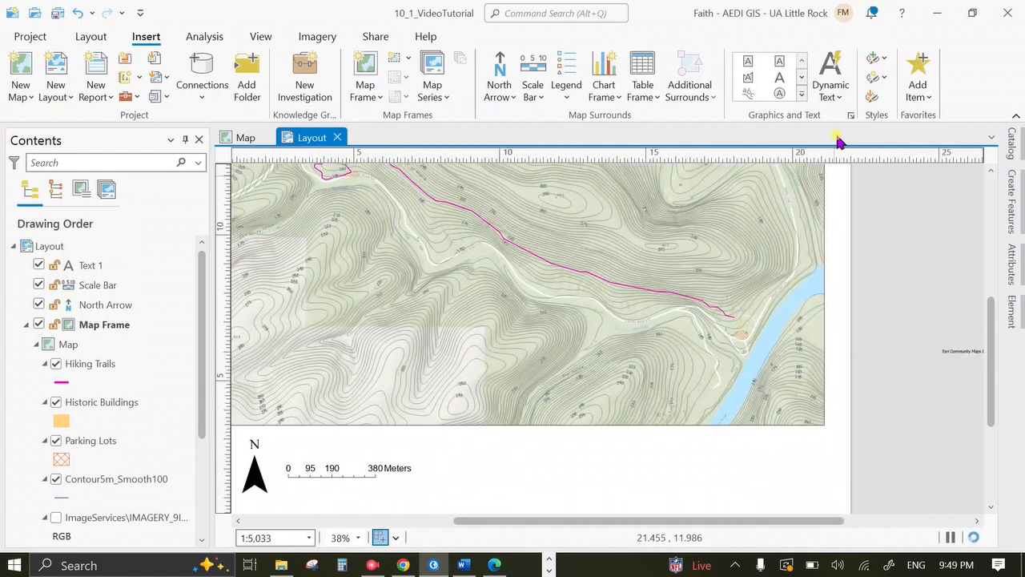
pyautogui.click(747, 60)
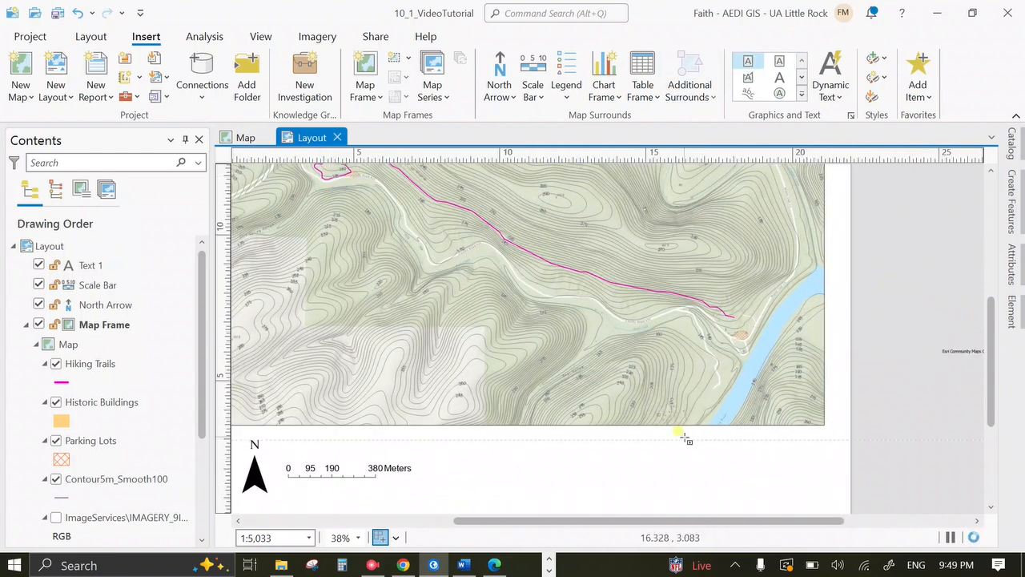
pyautogui.moveTo(681, 432); pyautogui.dragTo(826, 515)
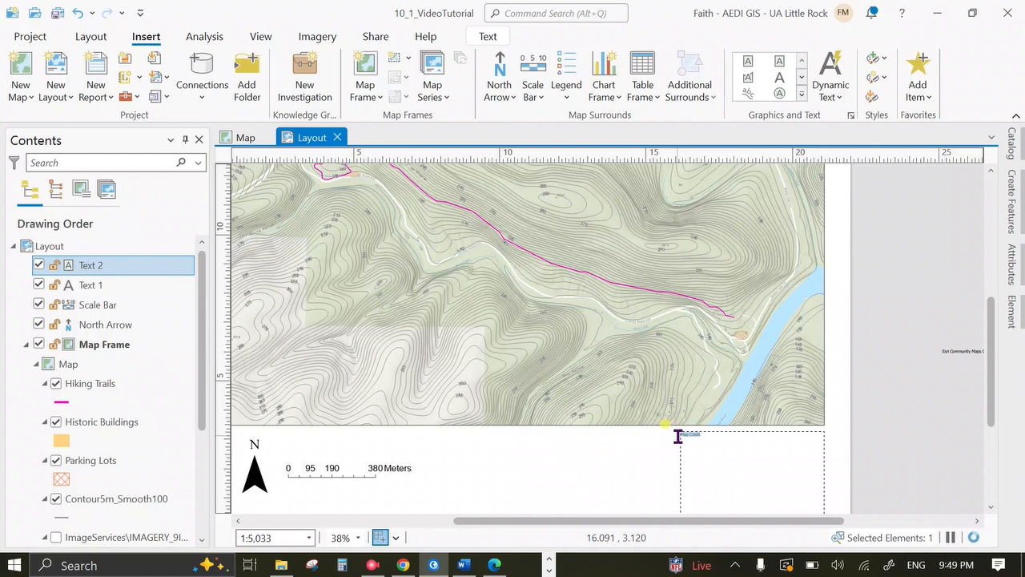
# Increase the font size of the Map Credit text to 19 pt
pyautogui.click(483, 37)
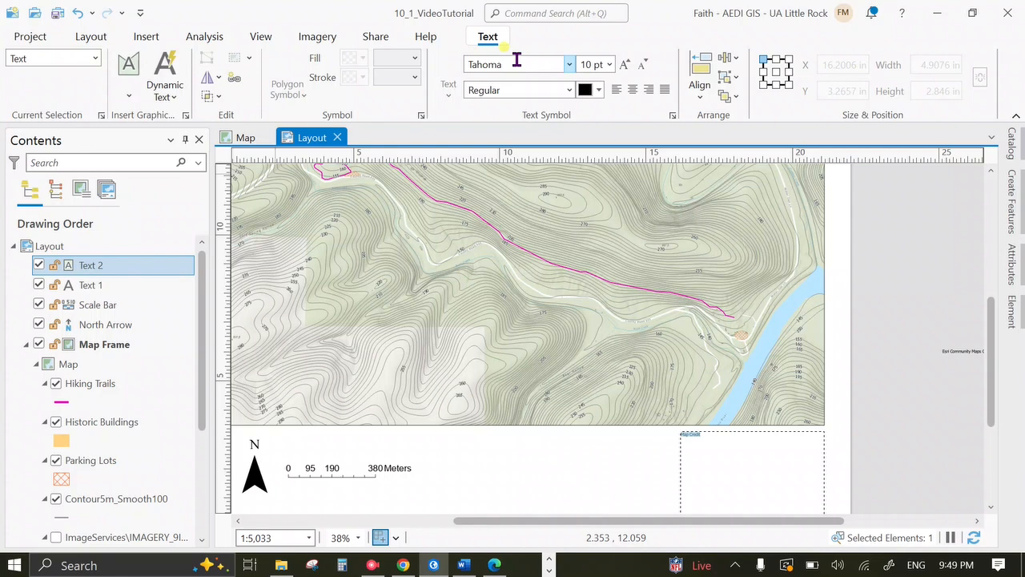
pyautogui.click(626, 65)
pyautogui.click(625, 65)
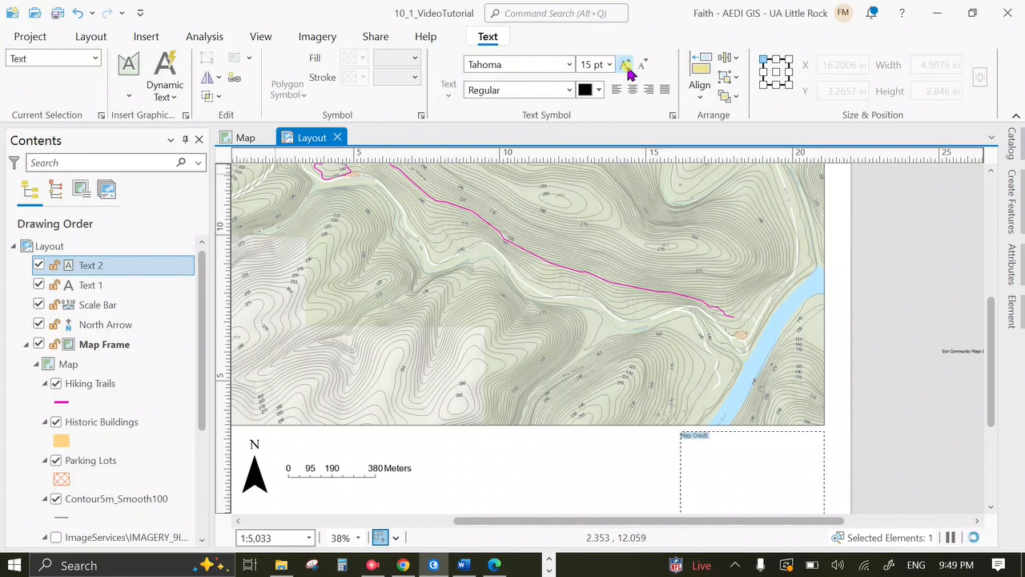
pyautogui.click(626, 65)
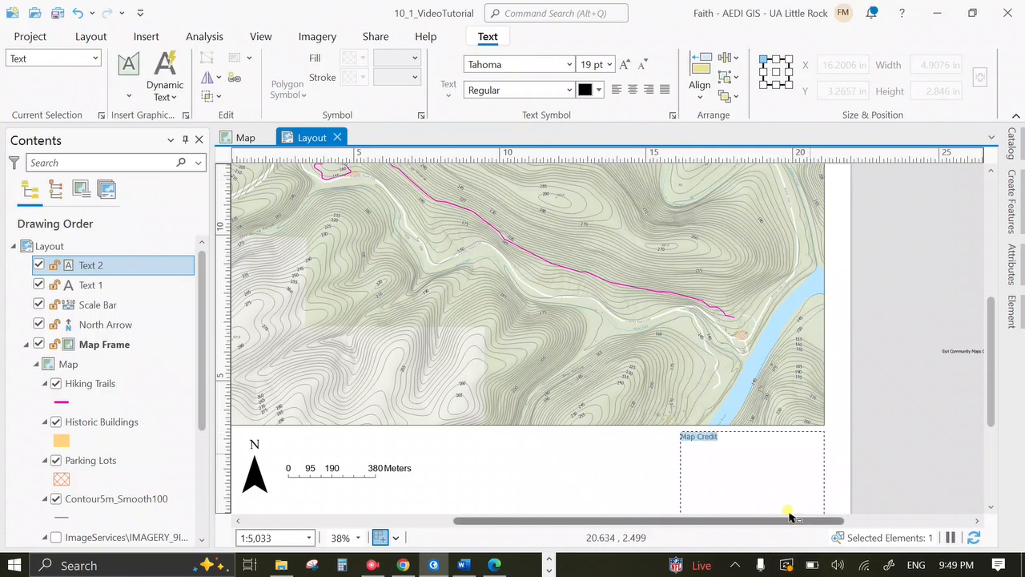
# Complete the map credit with October 2024, the author's name, GIS I, the 2018 DEM contour source, and the approximate Building and Parking outlines note
pyautogui.click(727, 443)
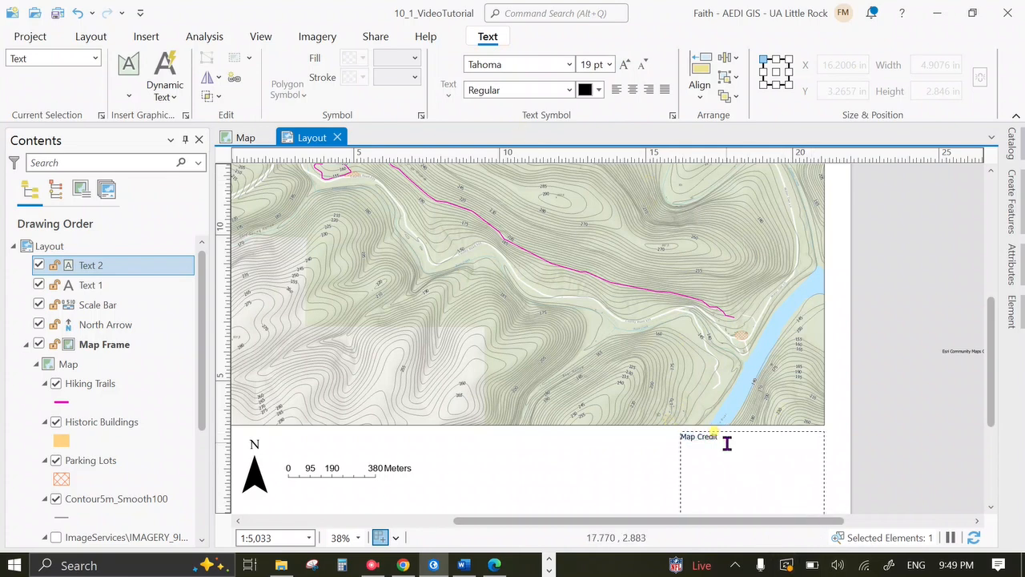
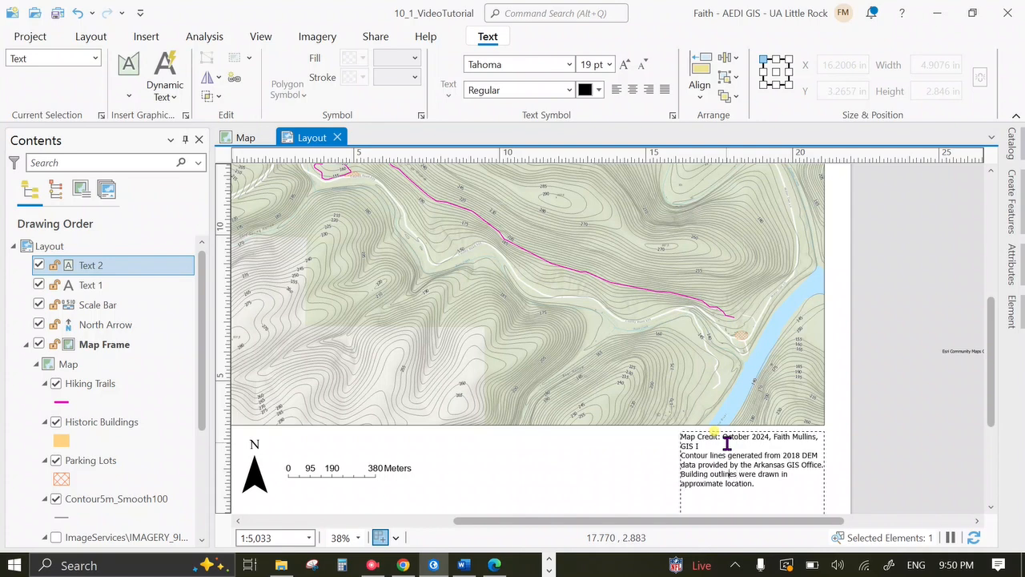
pyautogui.write('and Parking')
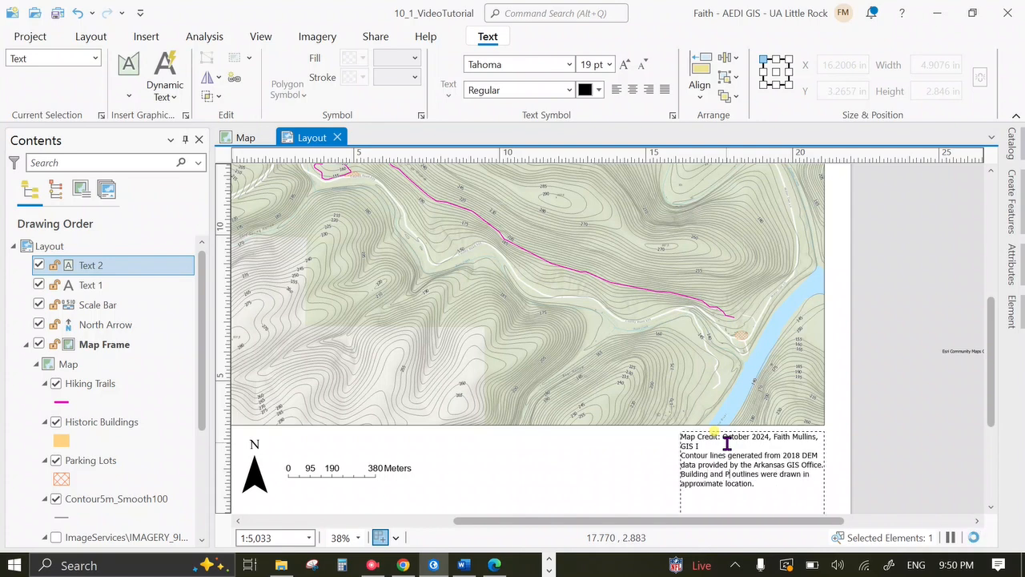
pyautogui.press('Escape')
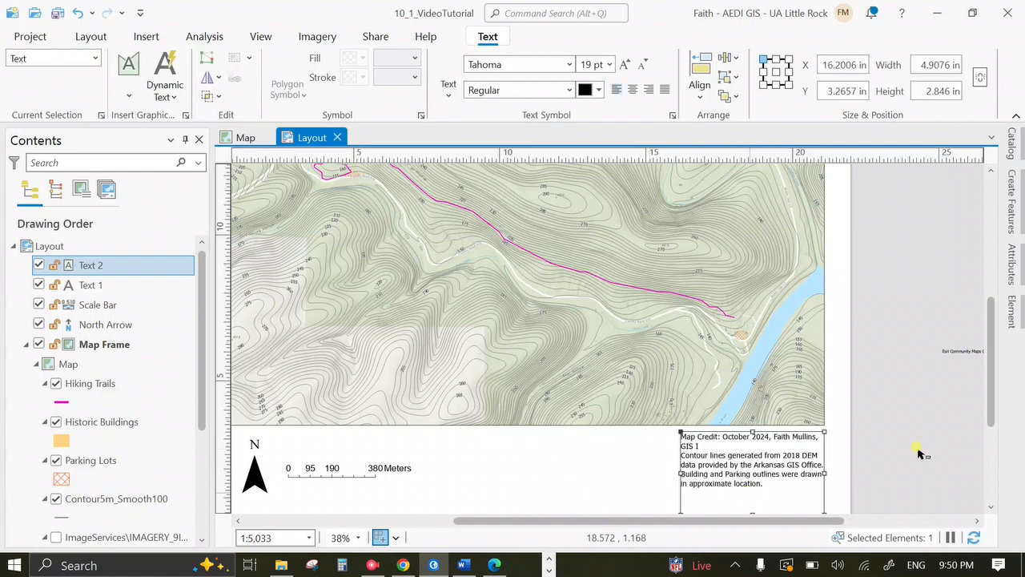
# Move the scale bar up so it sits just below the map frame, beside the top of the north arrow
pyautogui.click(987, 420)
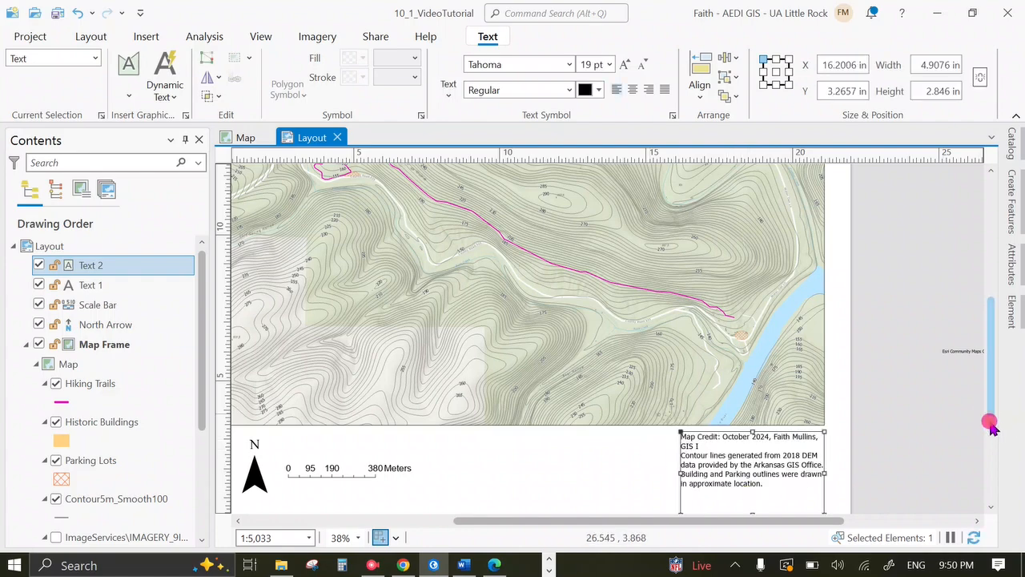
pyautogui.click(719, 375)
pyautogui.click(722, 363)
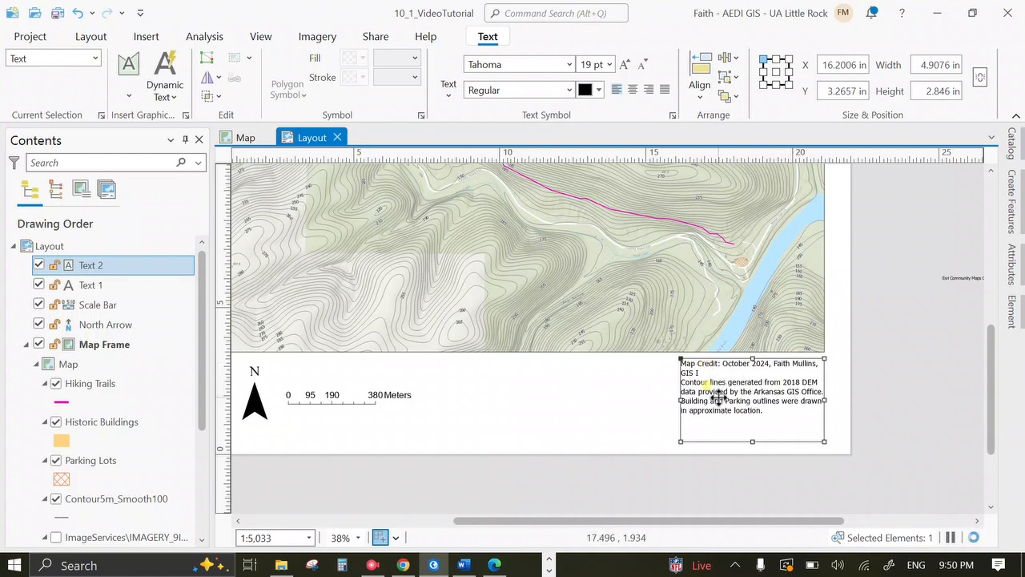
pyautogui.moveTo(723, 522); pyautogui.dragTo(617, 522)
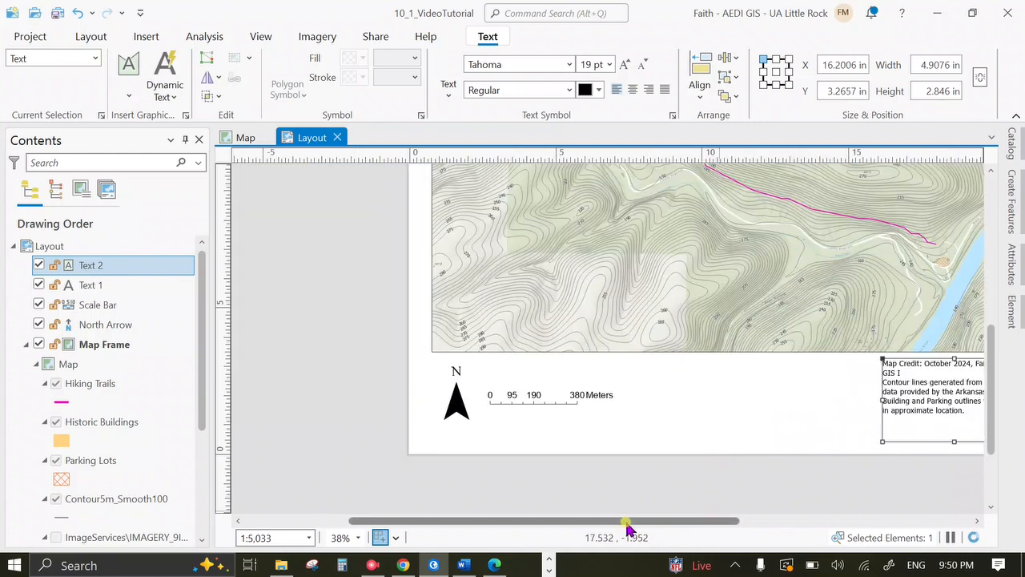
pyautogui.click(534, 401)
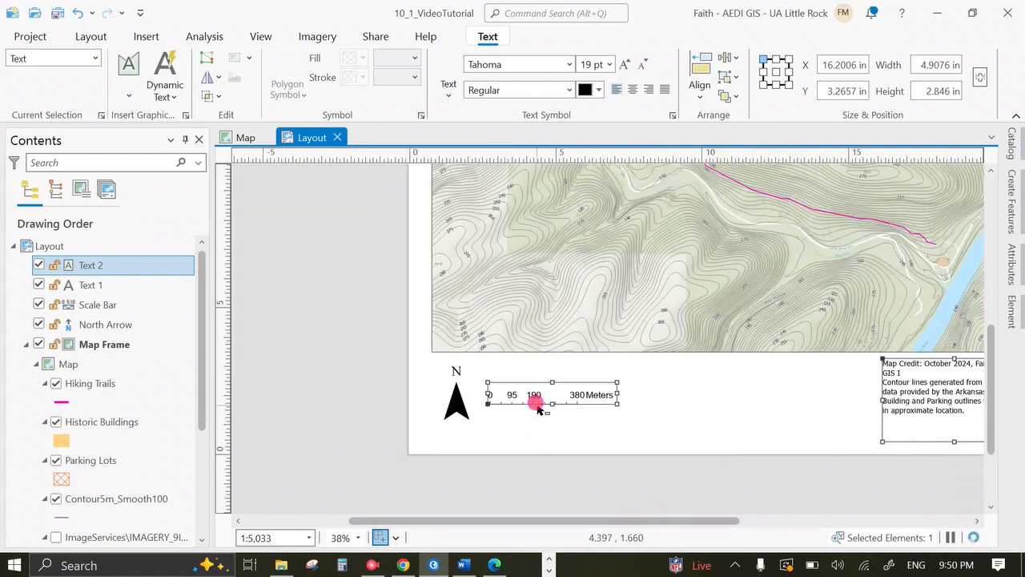
pyautogui.moveTo(533, 394); pyautogui.dragTo(534, 356)
pyautogui.click(672, 435)
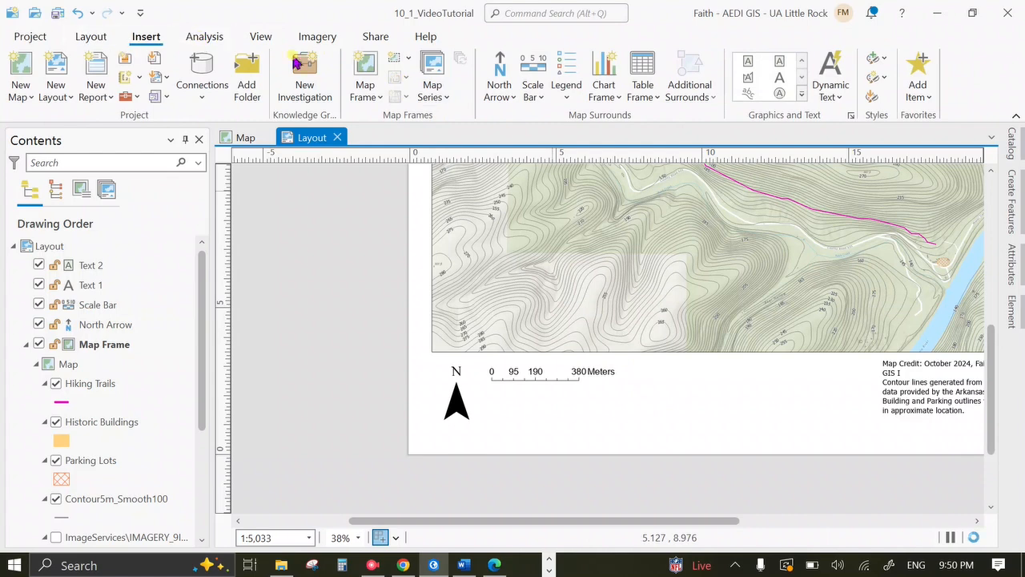
# Add a rectangular text box about 4.0 by 1.5 in directly beneath the scale bar
pyautogui.click(678, 398)
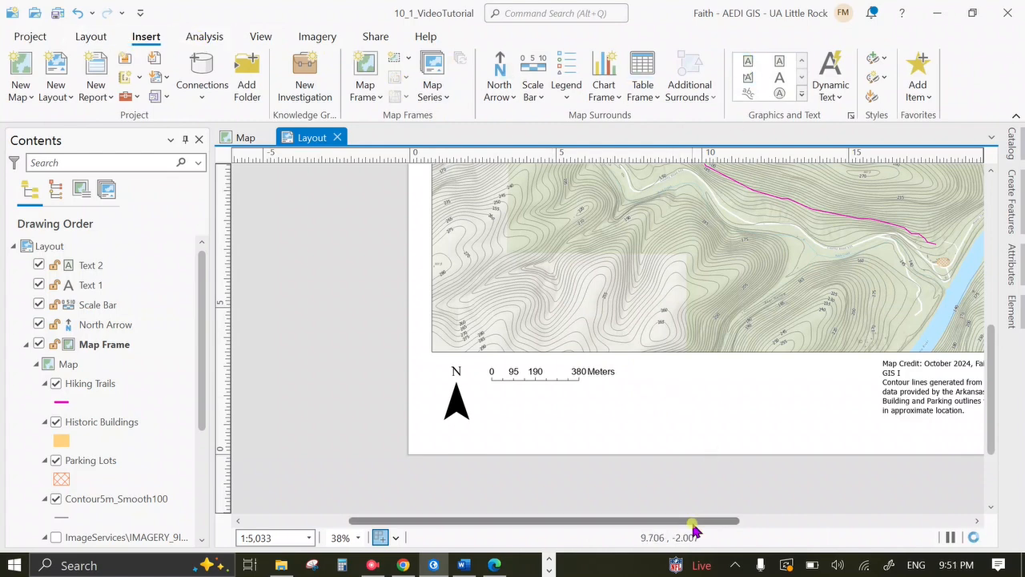
pyautogui.click(755, 521)
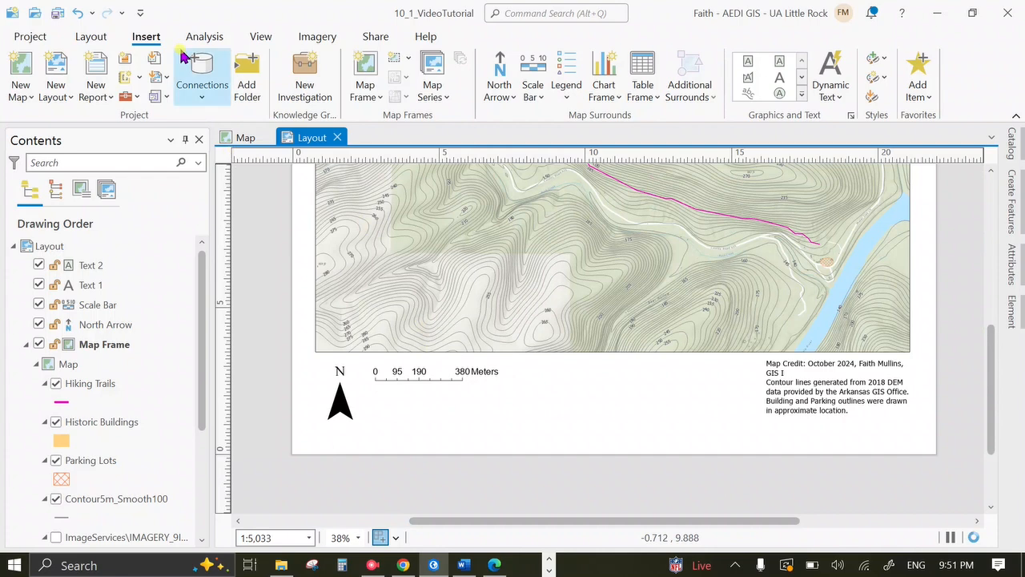
pyautogui.click(750, 62)
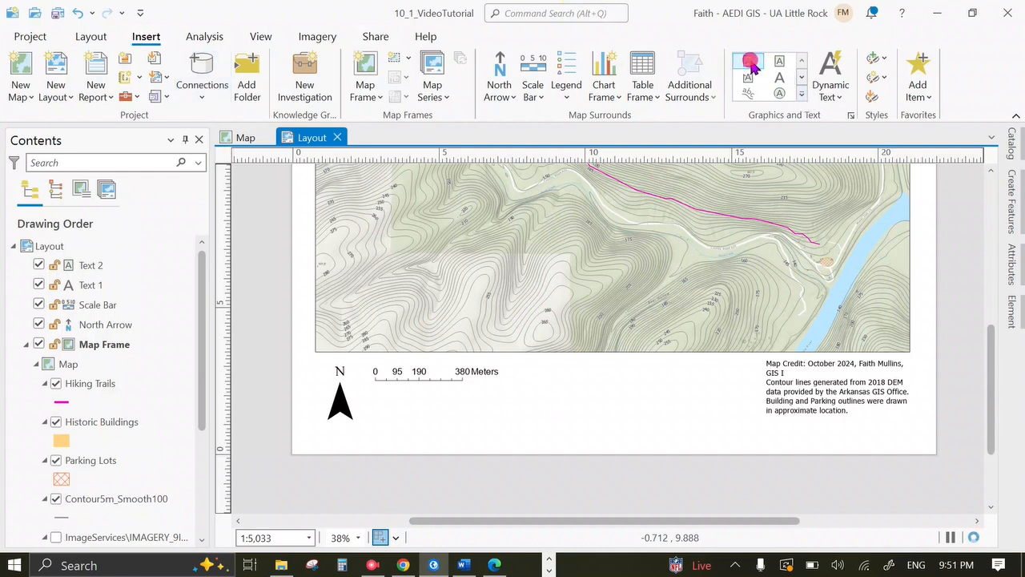
pyautogui.moveTo(373, 392)
pyautogui.mouseDown()
pyautogui.moveTo(463, 415)
pyautogui.moveTo(491, 437)
pyautogui.mouseUp()
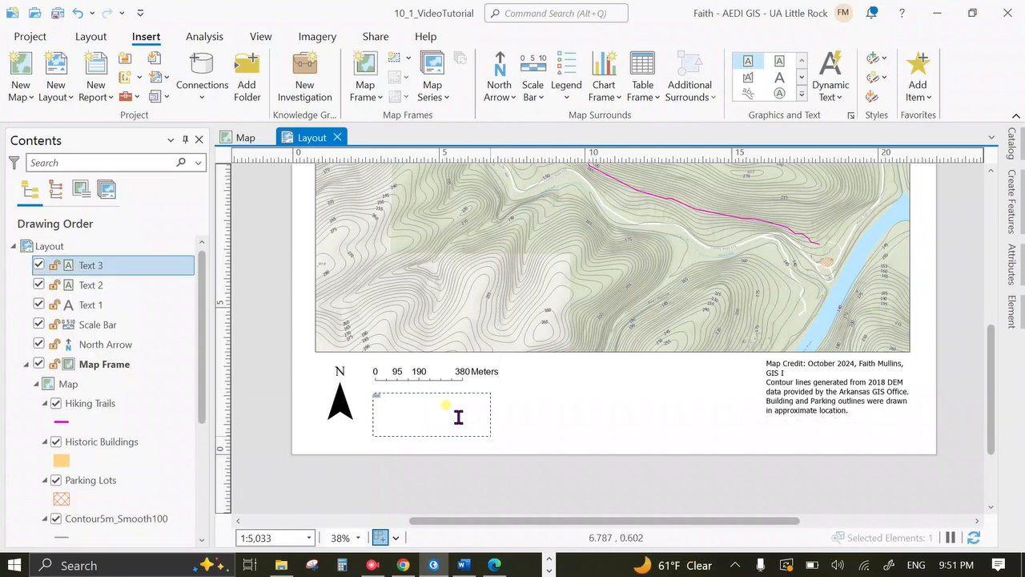
# Set the new text box's font size to 20 pt and enter "Contour Interval: 5 meter" and "Scale: 1:5,033" on two lines
pyautogui.click(488, 36)
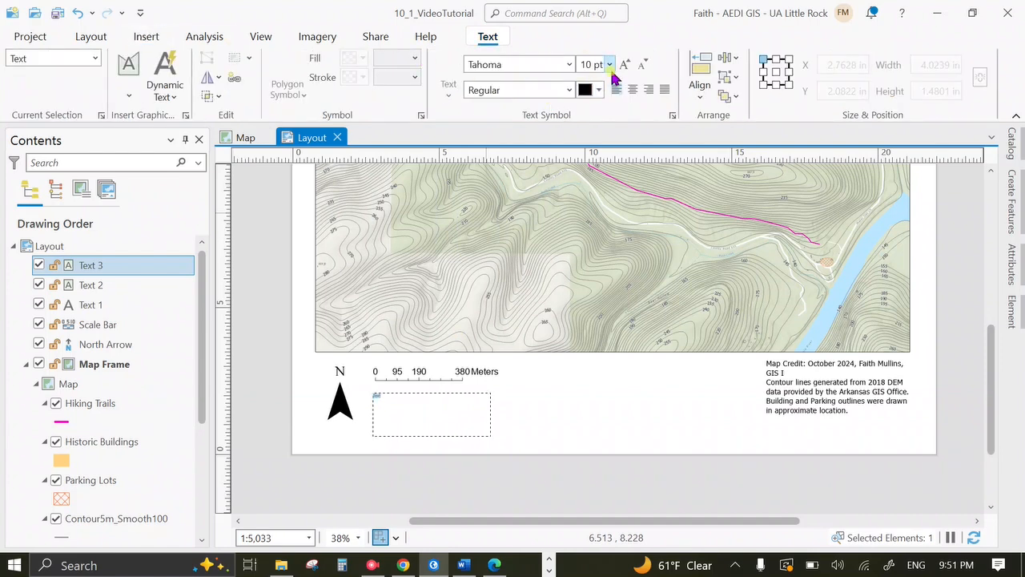
pyautogui.click(626, 66)
pyautogui.click(624, 66)
pyautogui.click(625, 65)
pyautogui.click(624, 65)
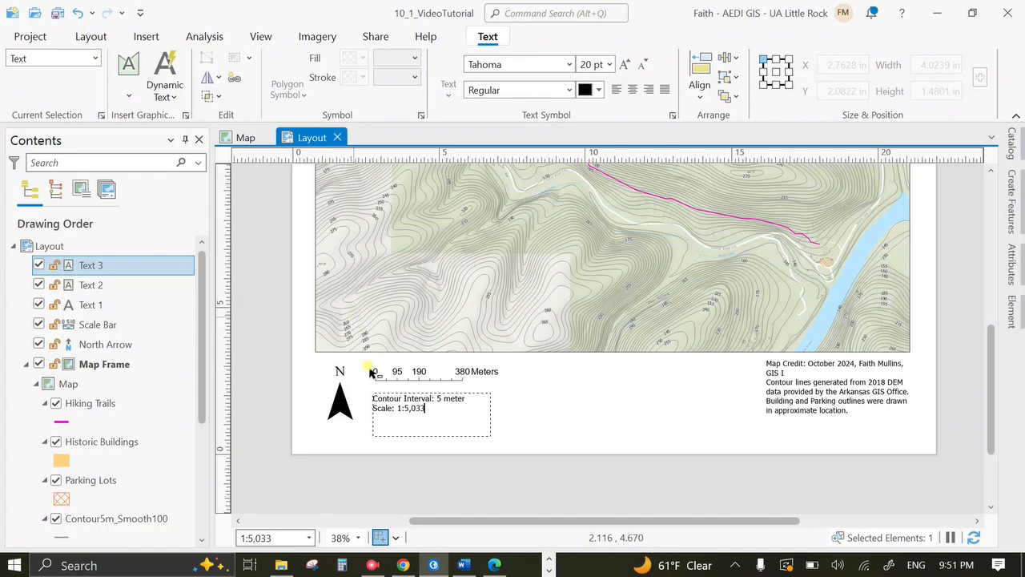
pyautogui.press('Escape')
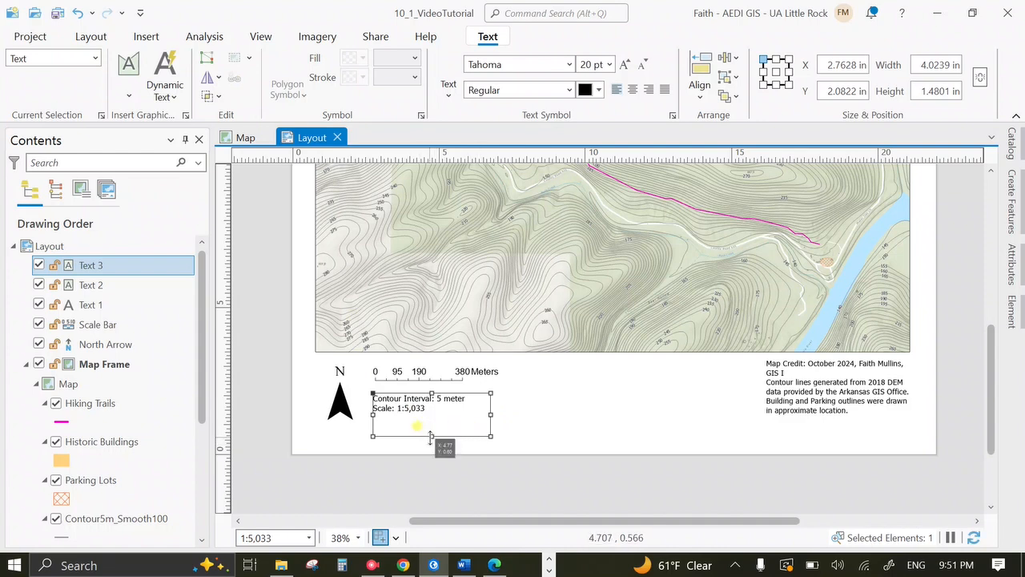
# Shorten the contour interval and scale text box to about 0.9 in high and center its text
pyautogui.moveTo(432, 422); pyautogui.dragTo(432, 419)
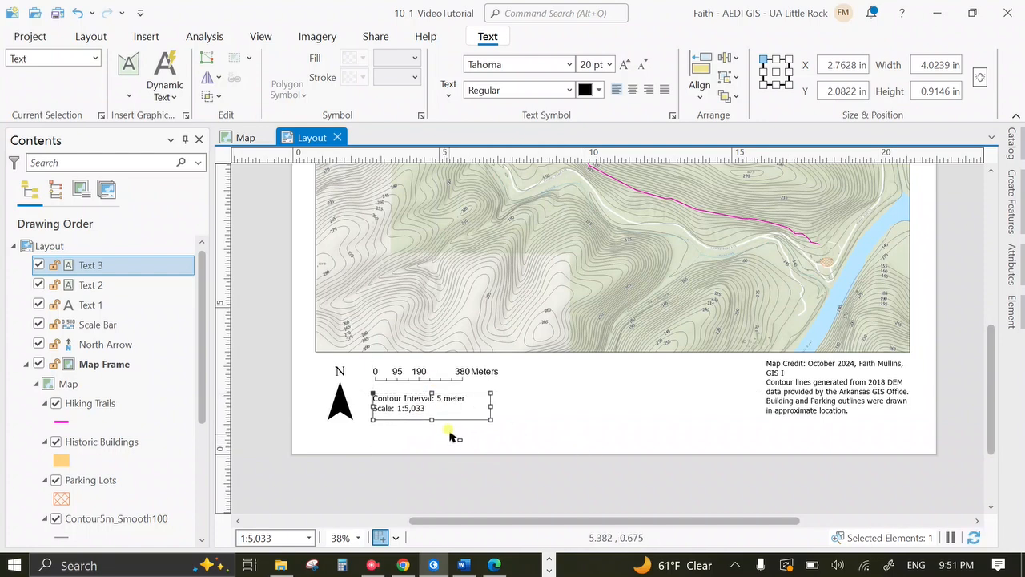
pyautogui.click(633, 89)
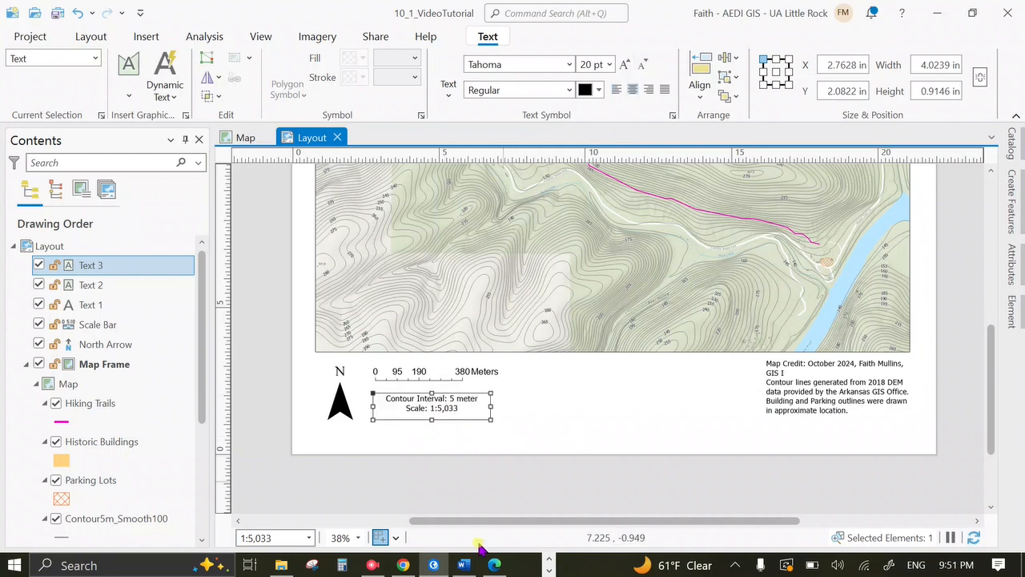
pyautogui.click(522, 409)
# Move the contour interval and scale text box about 0.2 in left beneath the scale bar
pyautogui.click(469, 399)
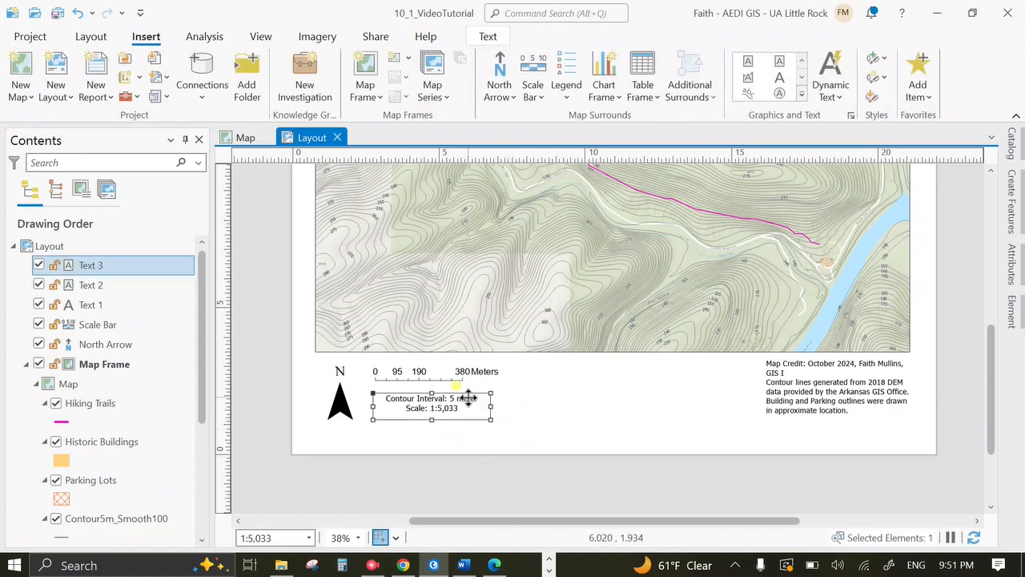
pyautogui.moveTo(469, 397); pyautogui.dragTo(460, 395)
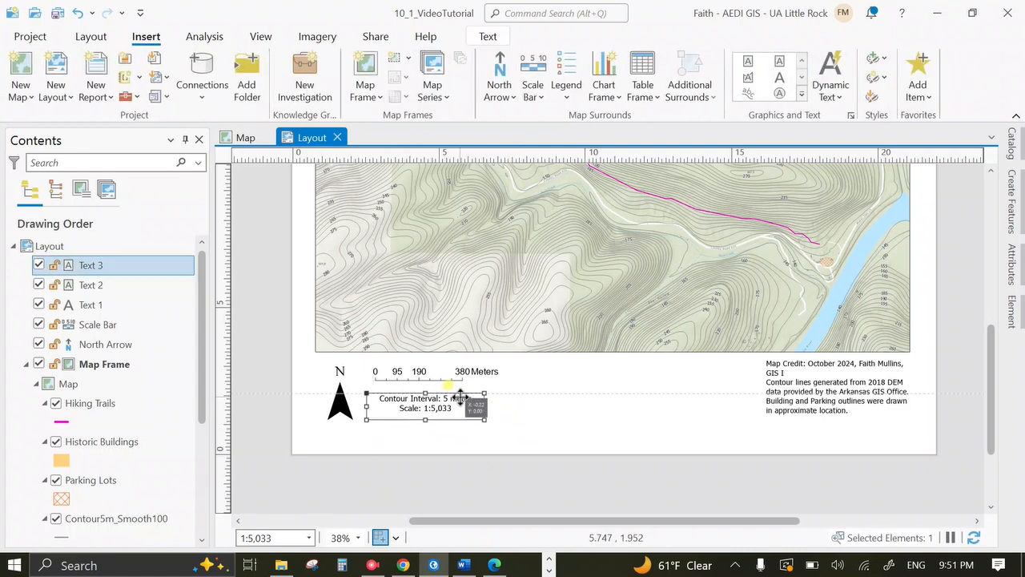
pyautogui.click(612, 410)
pyautogui.moveTo(991, 435); pyautogui.dragTo(980, 359)
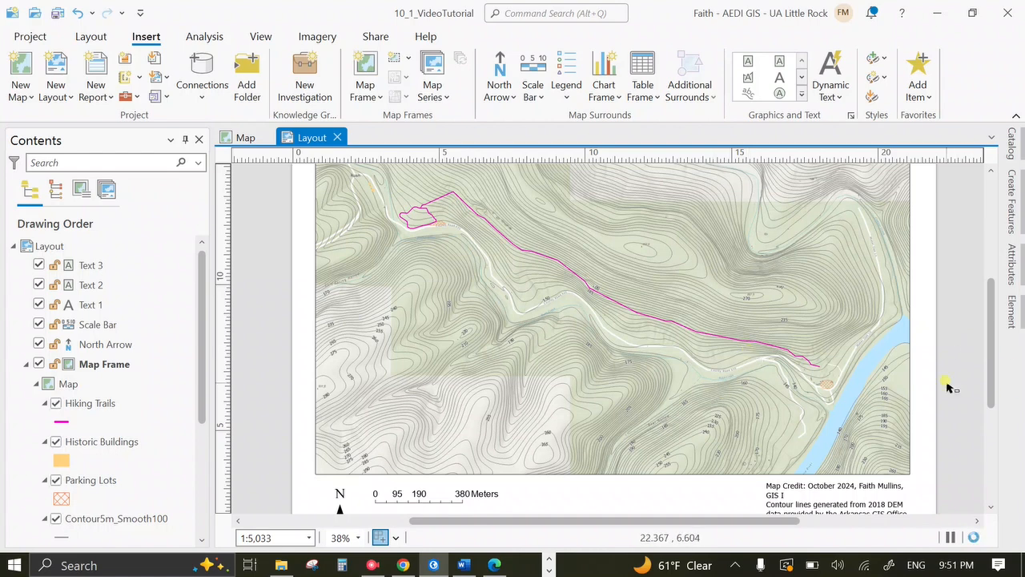
pyautogui.moveTo(362, 567)
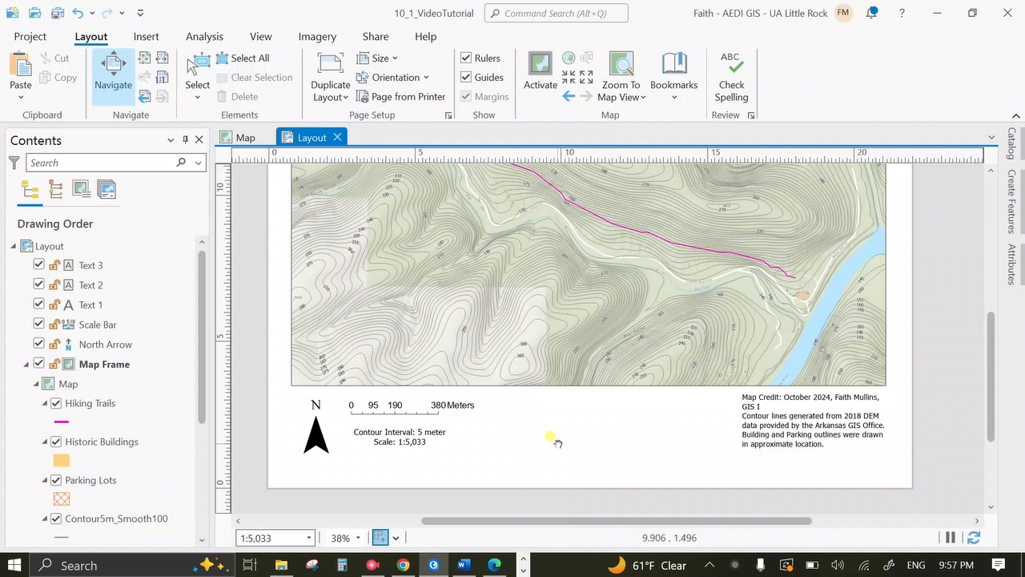
pyautogui.click(140, 37)
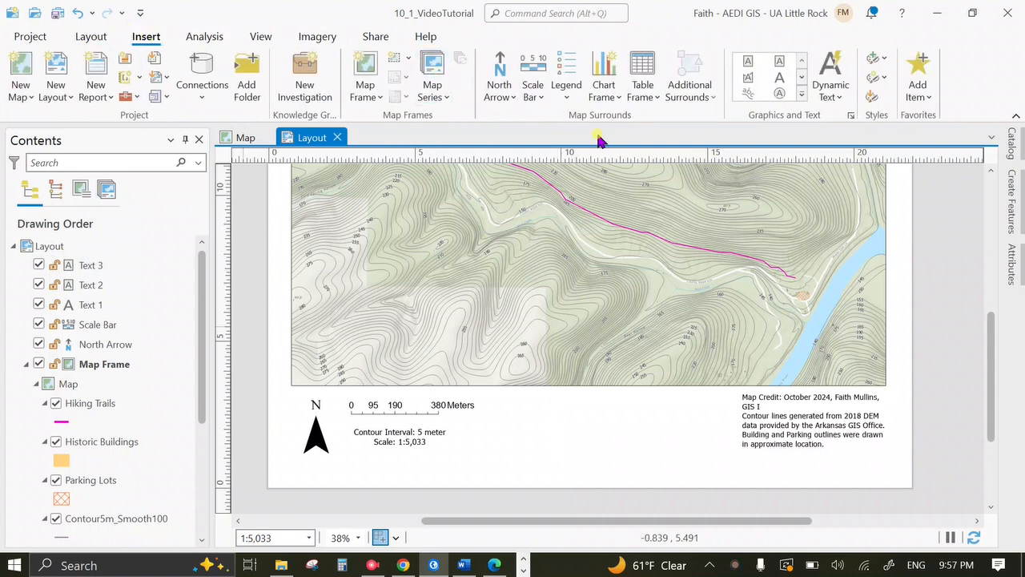
pyautogui.click(572, 102)
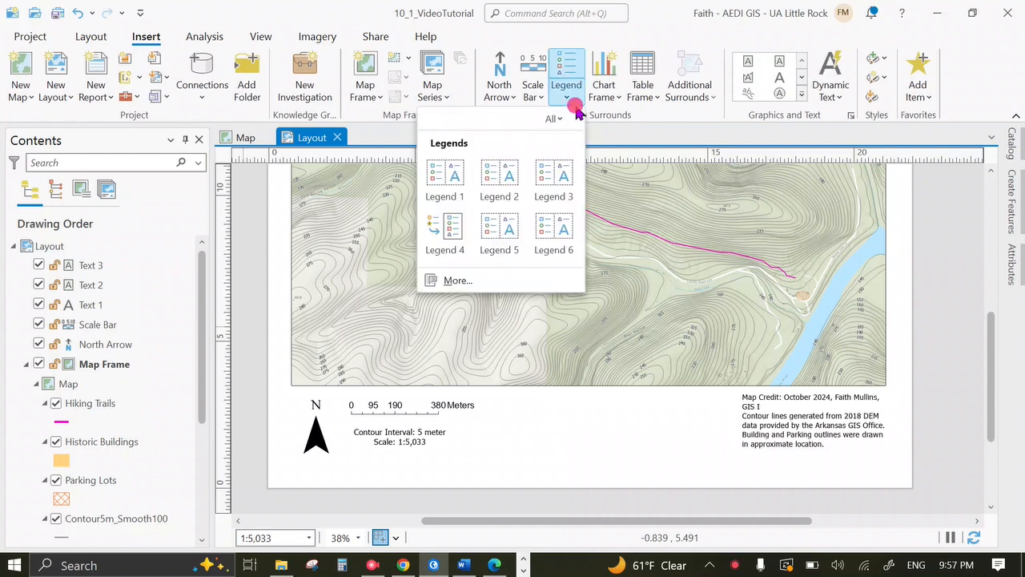
pyautogui.click(455, 180)
pyautogui.moveTo(499, 393); pyautogui.dragTo(707, 483)
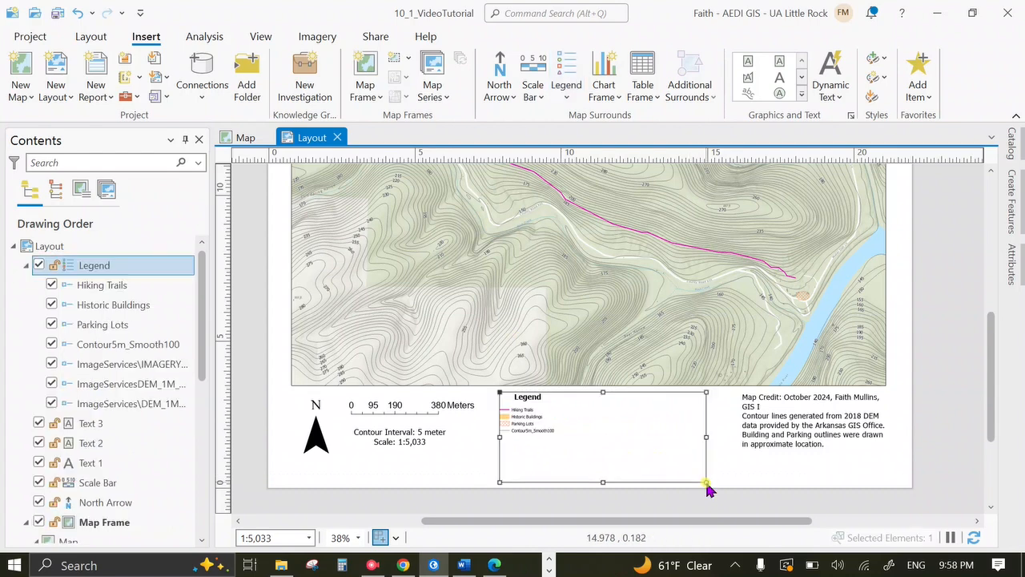
pyautogui.click(77, 15)
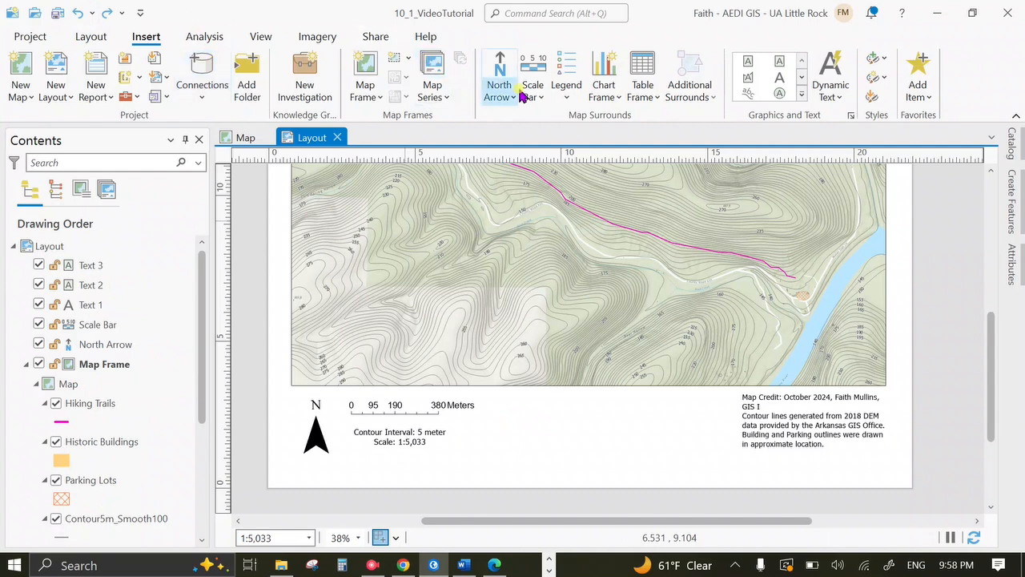
# Insert a Legend 1 legend below the map frame, between the scale note and map credits, sized about 6.7 by 2.8 in
pyautogui.click(561, 92)
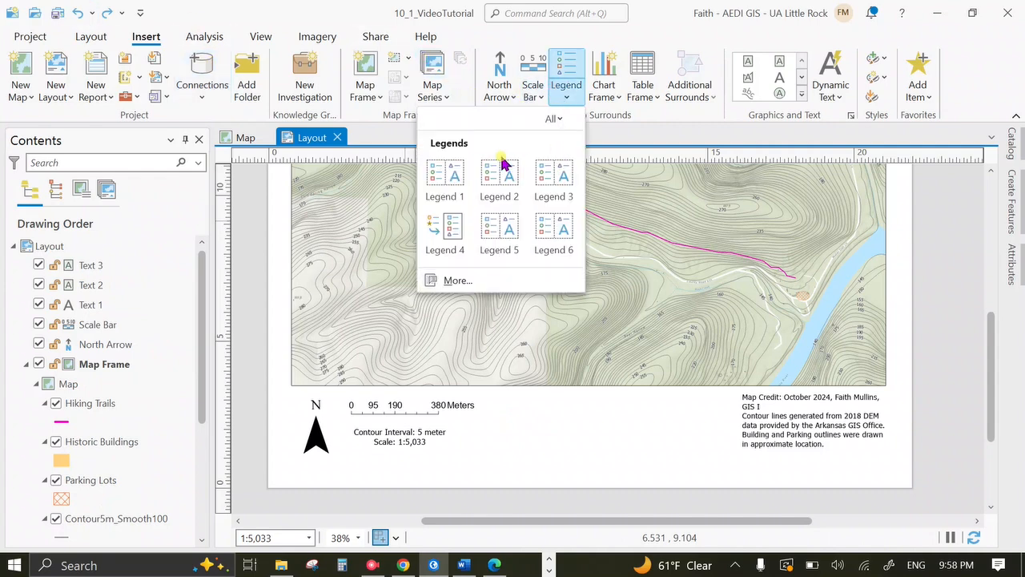
pyautogui.click(453, 181)
pyautogui.moveTo(486, 391); pyautogui.dragTo(913, 561)
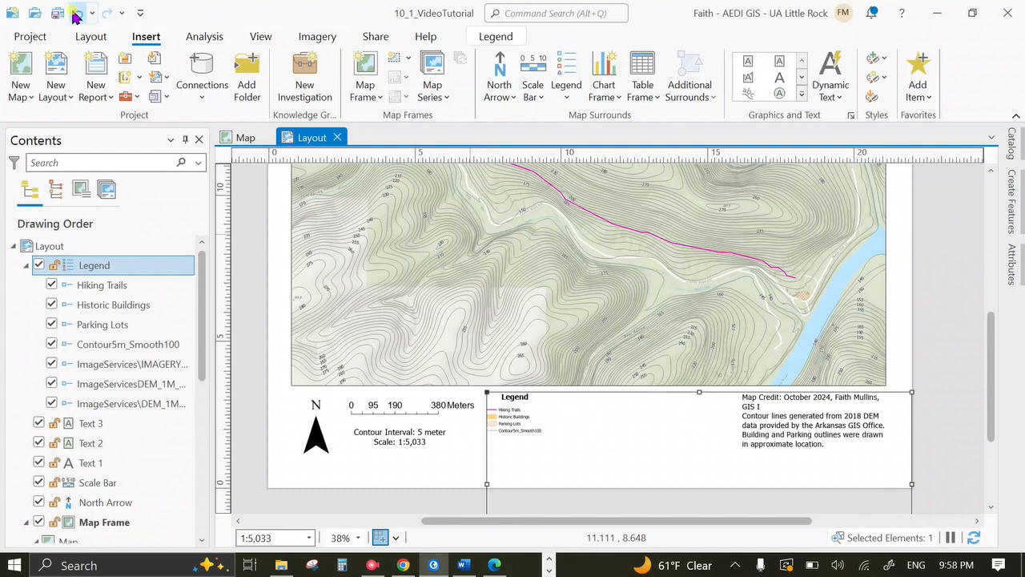
pyautogui.moveTo(990, 397); pyautogui.dragTo(992, 435)
pyautogui.click(710, 329)
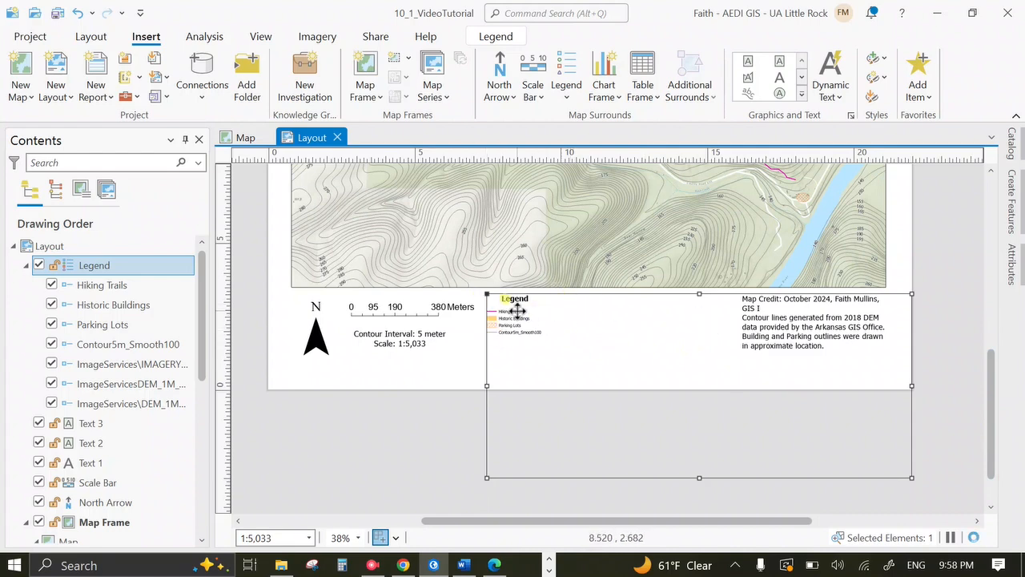
pyautogui.moveTo(910, 479); pyautogui.dragTo(683, 376)
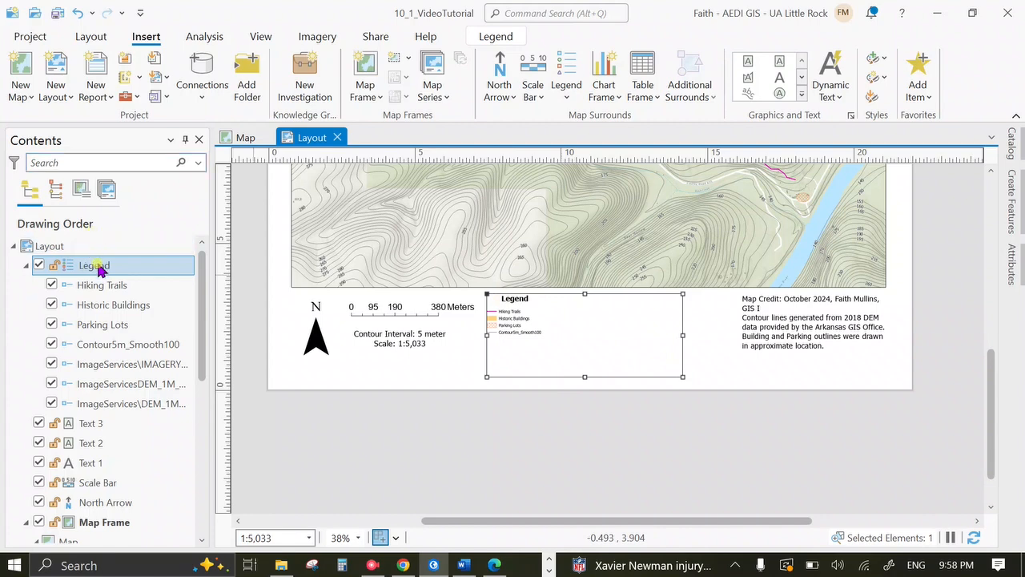
# Hide the imagery item and both DEM image service items from the legend
pyautogui.click(26, 266)
pyautogui.click(26, 266)
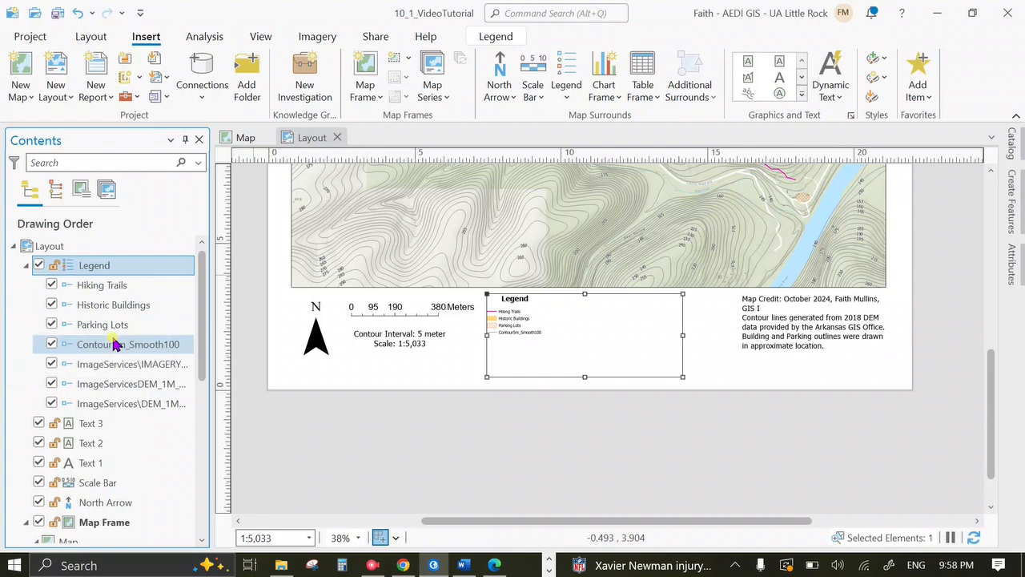
pyautogui.click(51, 364)
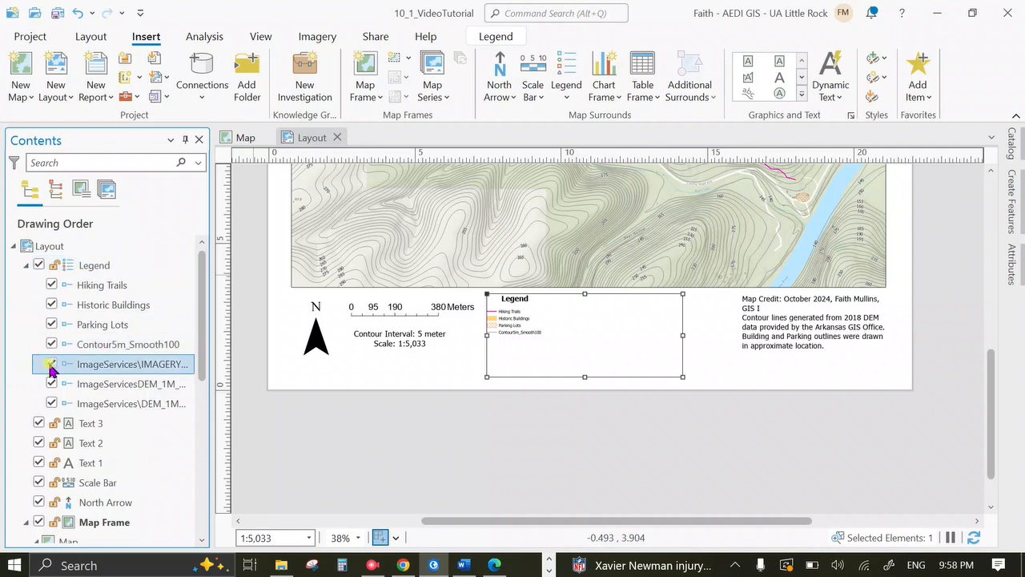
pyautogui.click(52, 384)
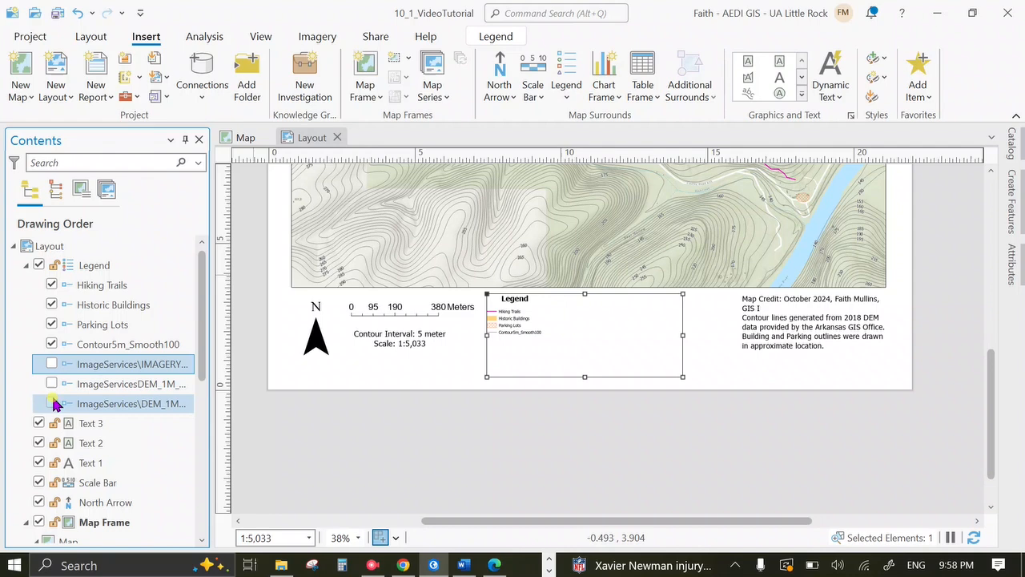
pyautogui.click(51, 403)
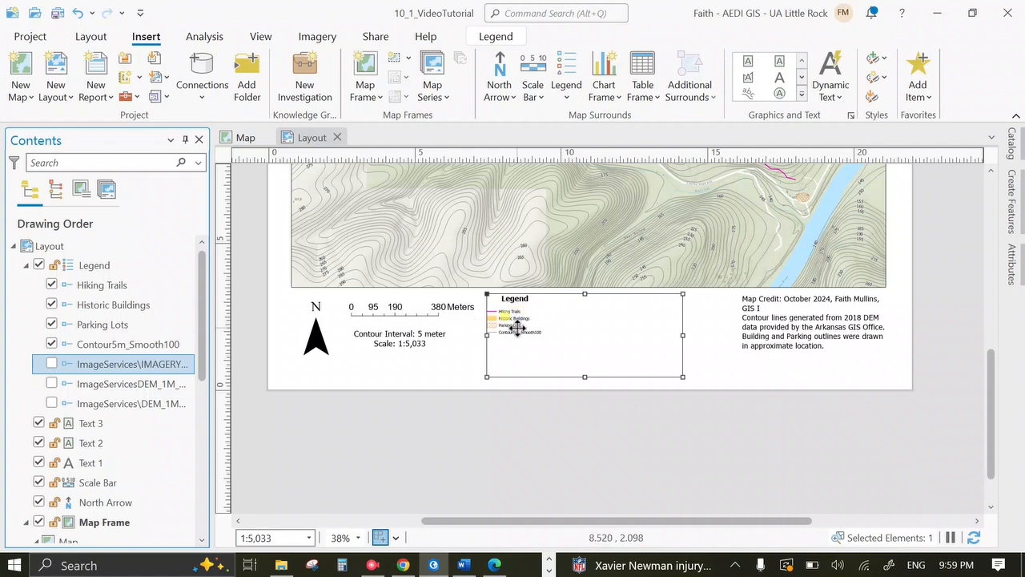
# Examine the Contour5m_Smooth100 legend item's properties for a way to rename its label
pyautogui.click(136, 345)
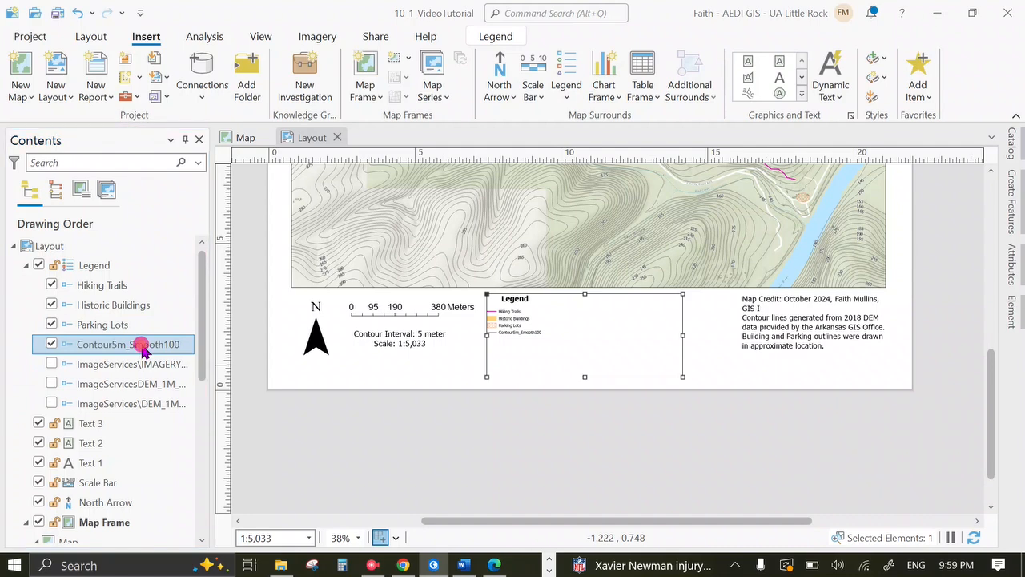
pyautogui.doubleClick(142, 351)
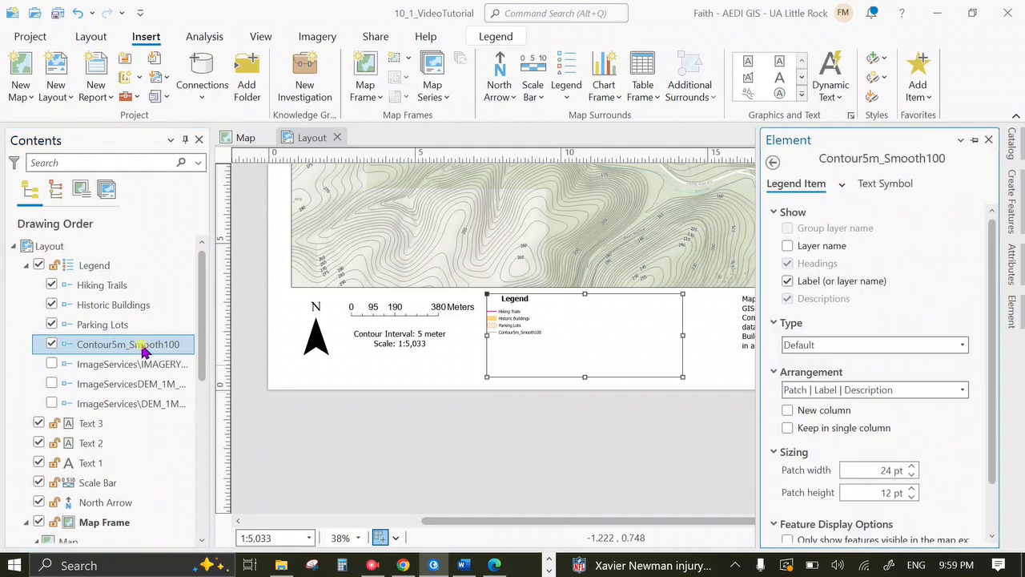
pyautogui.click(776, 164)
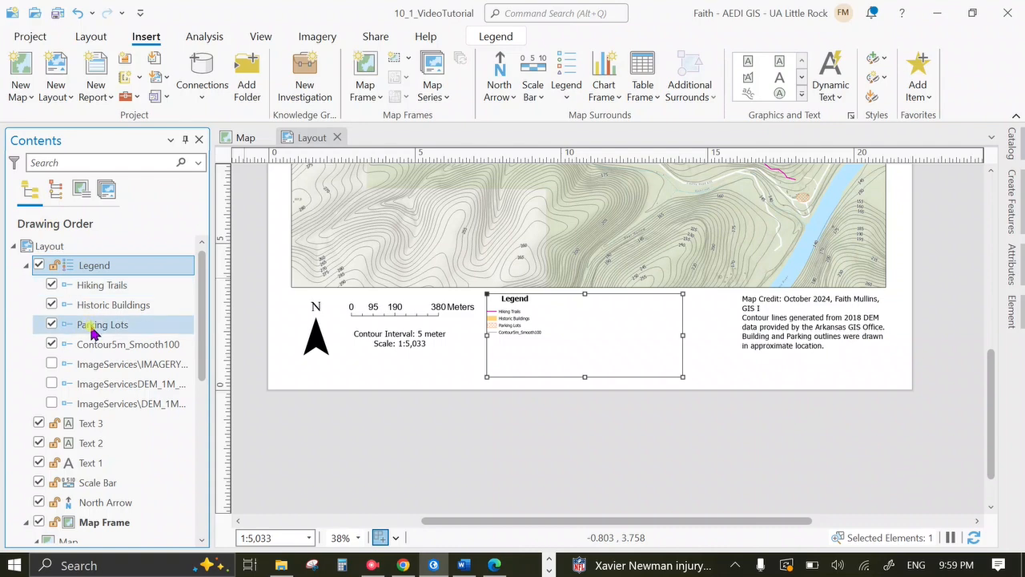
pyautogui.click(103, 350)
pyautogui.rightClick(115, 346)
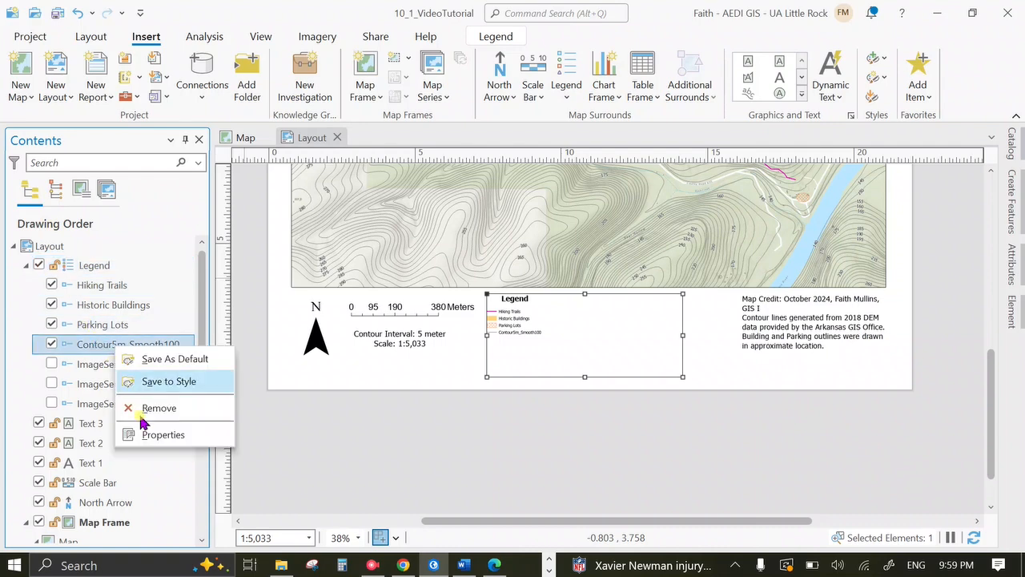
pyautogui.click(161, 435)
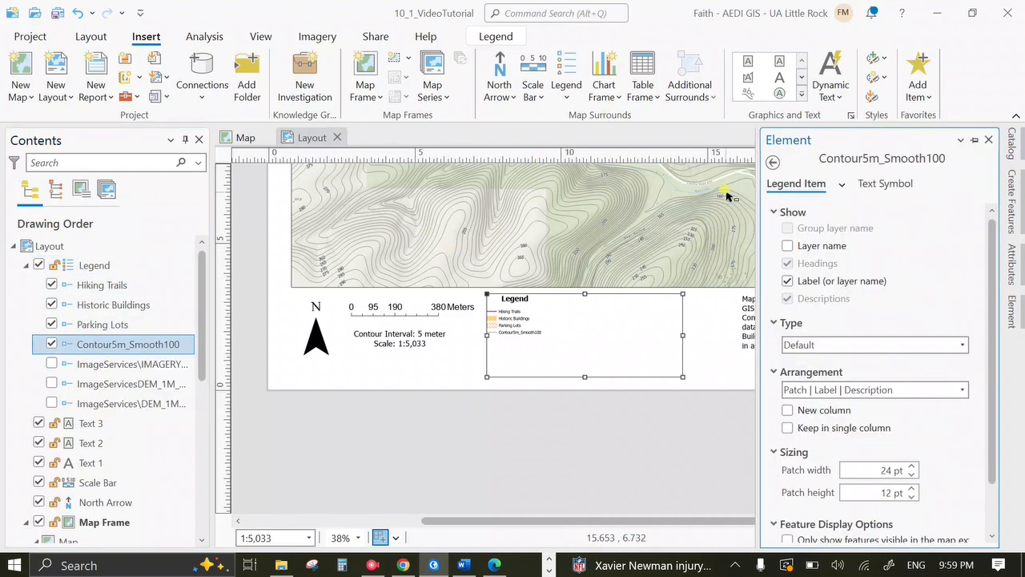
pyautogui.scroll(-1, 908, 318)
pyautogui.scroll(1, 907, 318)
pyautogui.click(866, 184)
pyautogui.click(774, 163)
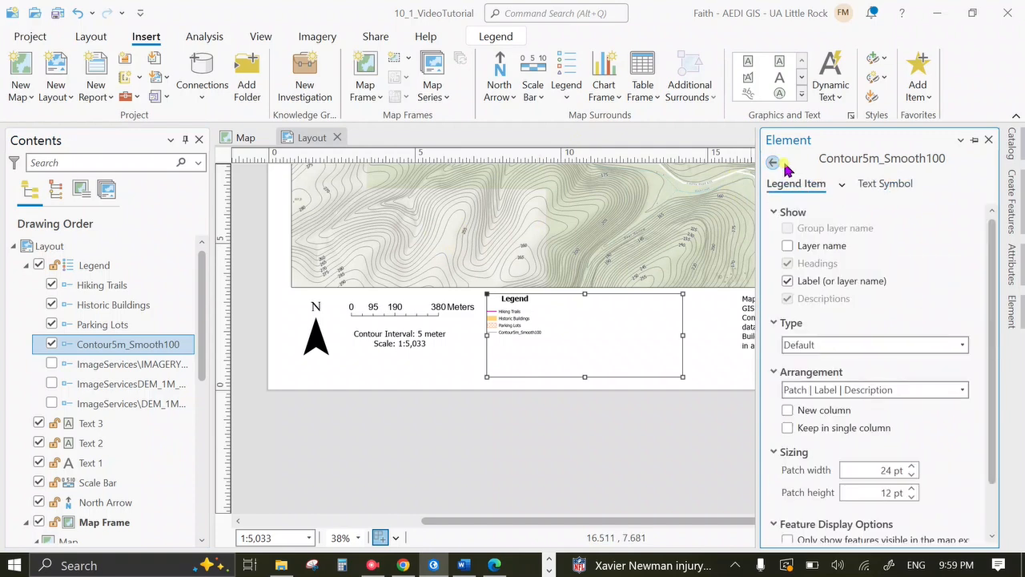
pyautogui.click(989, 141)
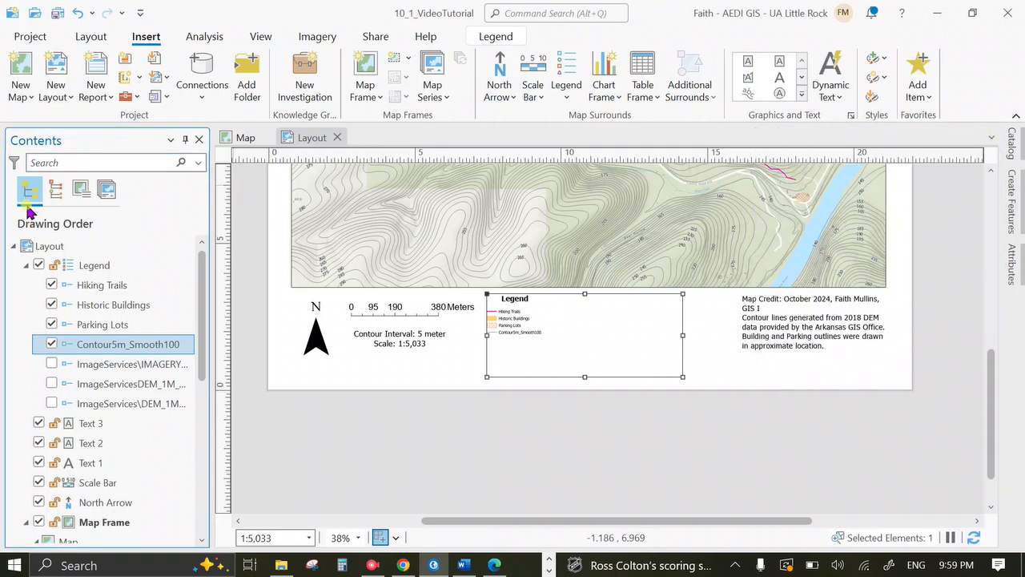
# Rename the Contour5m_Smooth100 layer to "Contours" in the map and return to the layout
pyautogui.click(243, 137)
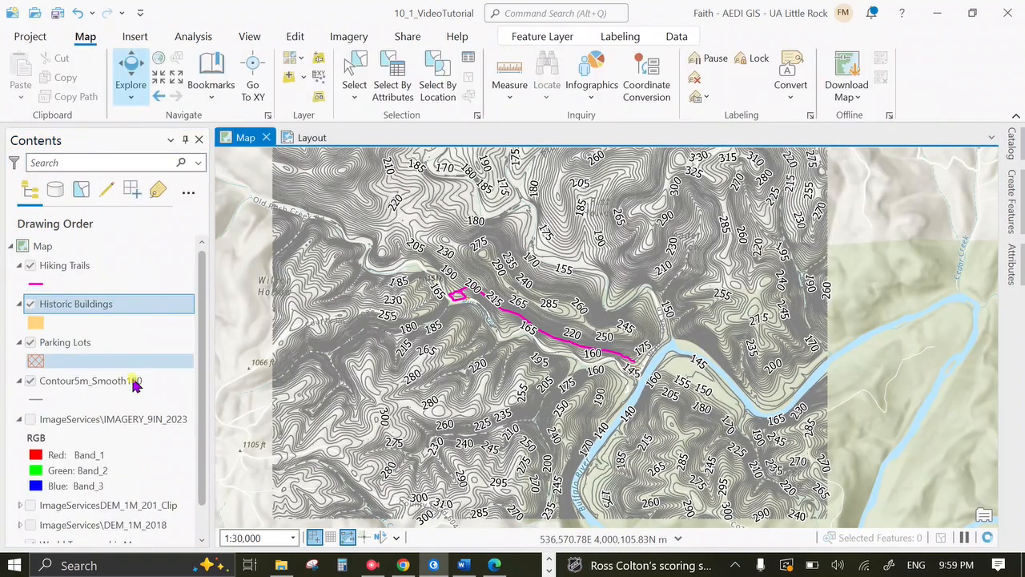
pyautogui.click(133, 381)
pyautogui.doubleClick(133, 381)
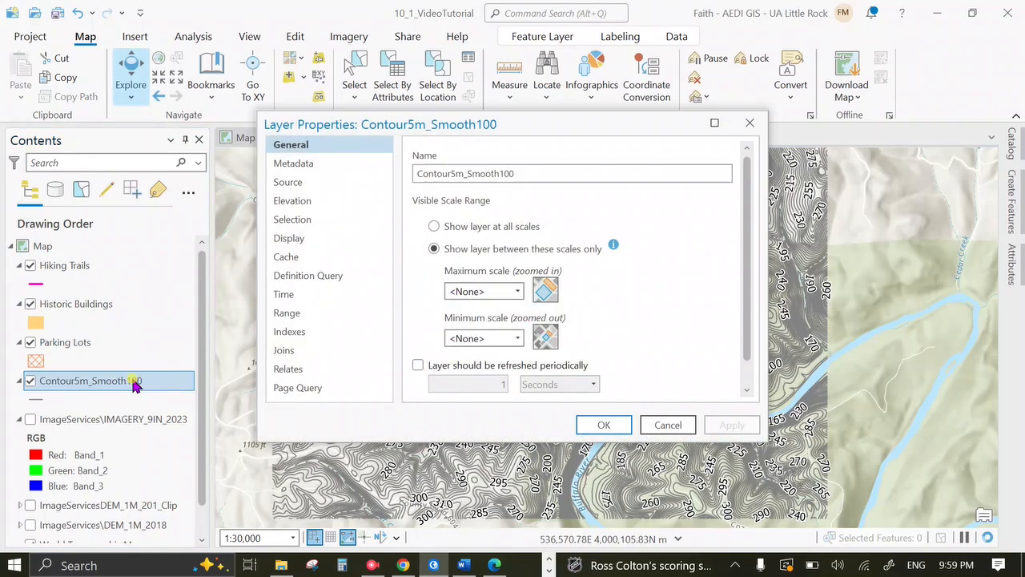
pyautogui.moveTo(515, 171); pyautogui.dragTo(452, 179)
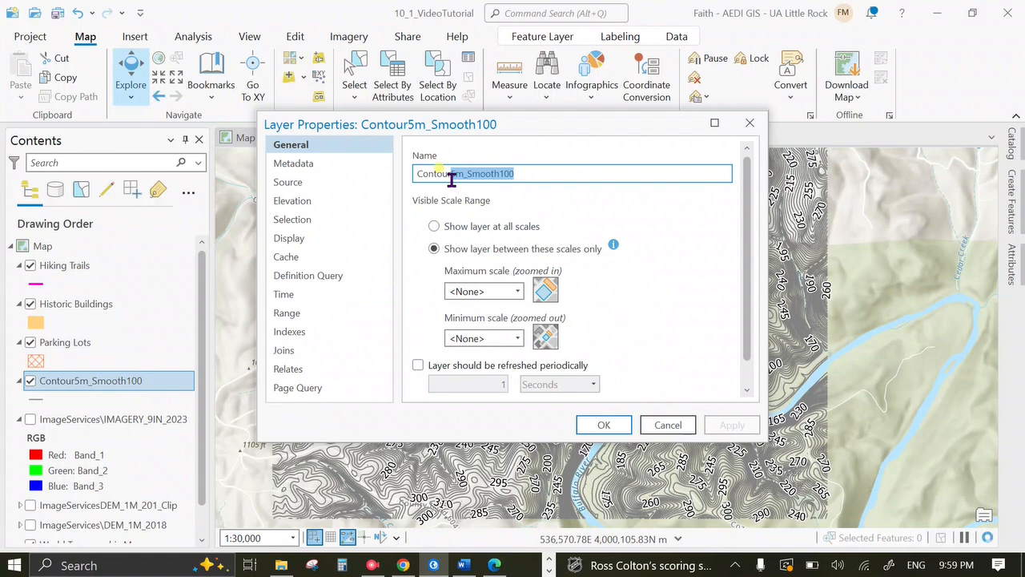
pyautogui.write('s')
pyautogui.click(602, 425)
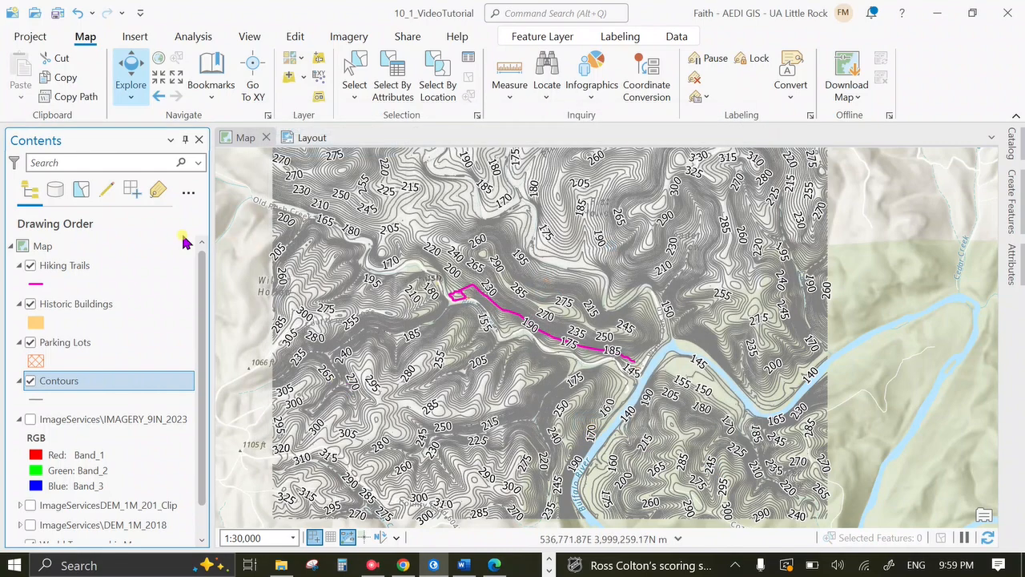
pyautogui.click(307, 138)
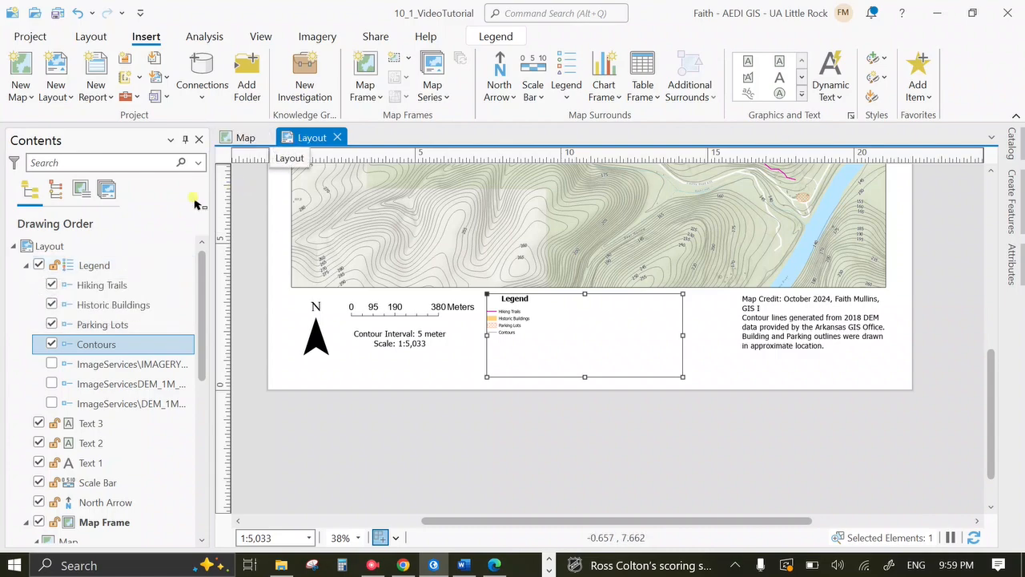
pyautogui.click(242, 138)
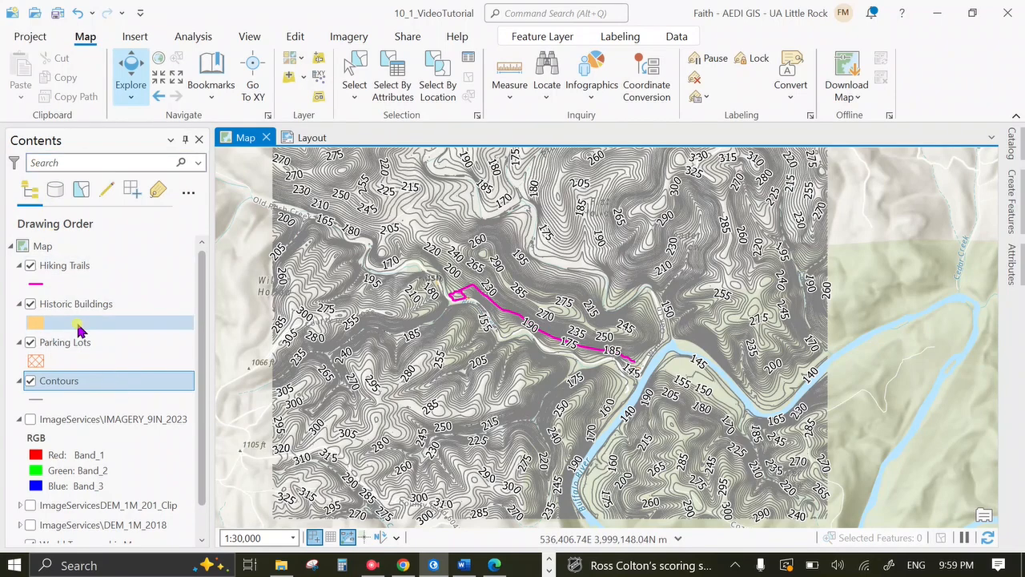
pyautogui.click(304, 138)
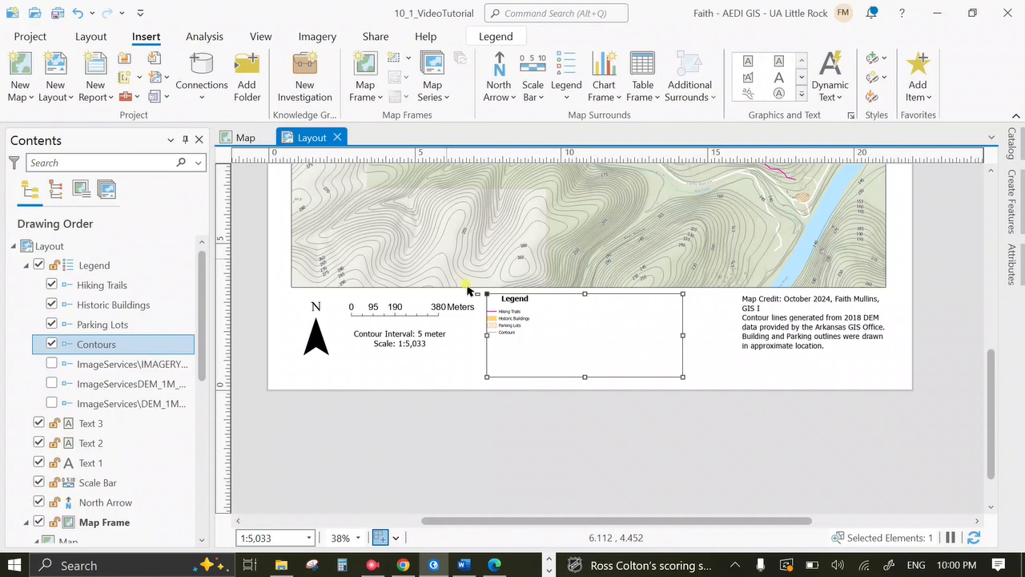
# Open the legend's element properties and review its arrangement and general options
pyautogui.click(501, 315)
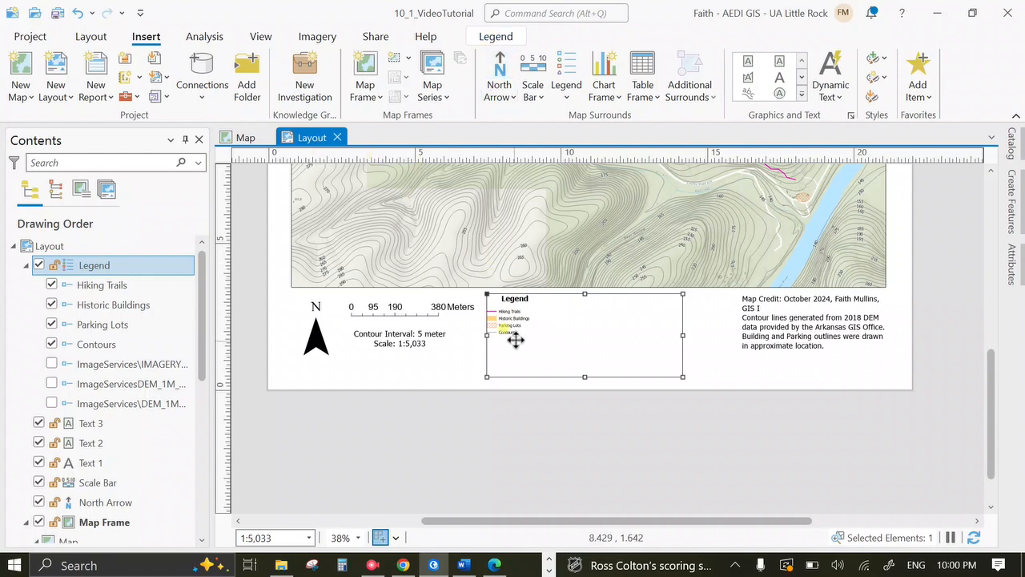
pyautogui.click(519, 36)
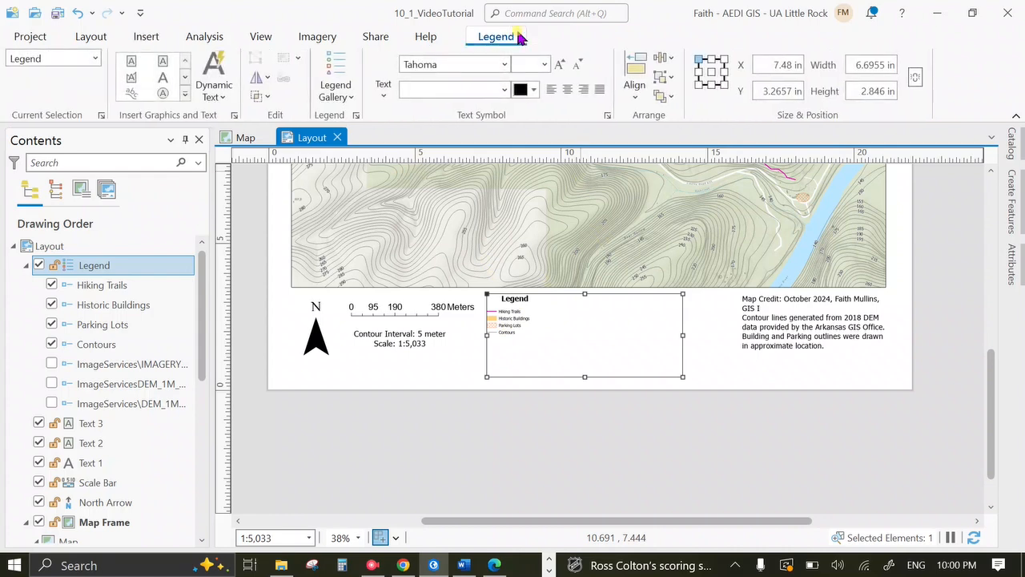
pyautogui.click(511, 309)
pyautogui.click(512, 325)
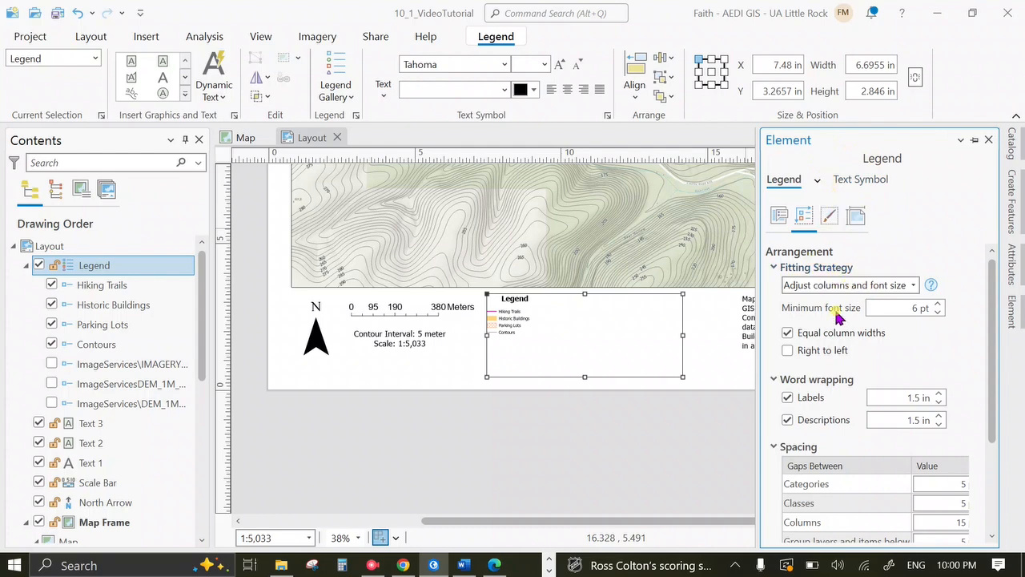
pyautogui.click(778, 214)
pyautogui.scroll(-3, 968, 368)
pyautogui.scroll(3, 967, 368)
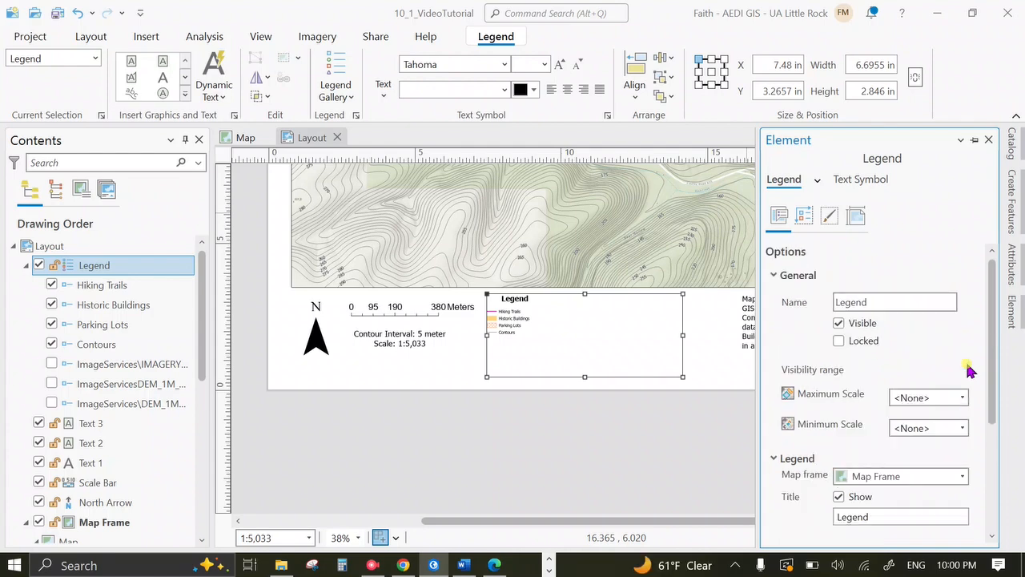
# Set the legend's layer names text size to 22 pt, apply it, and review the layer names' other appearance and formatting options
pyautogui.click(816, 180)
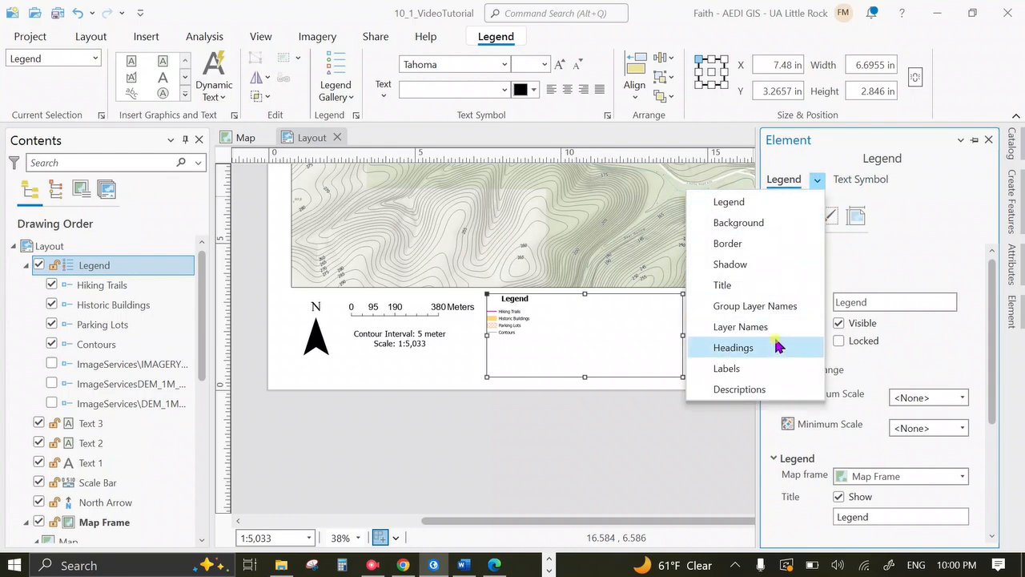
pyautogui.click(773, 327)
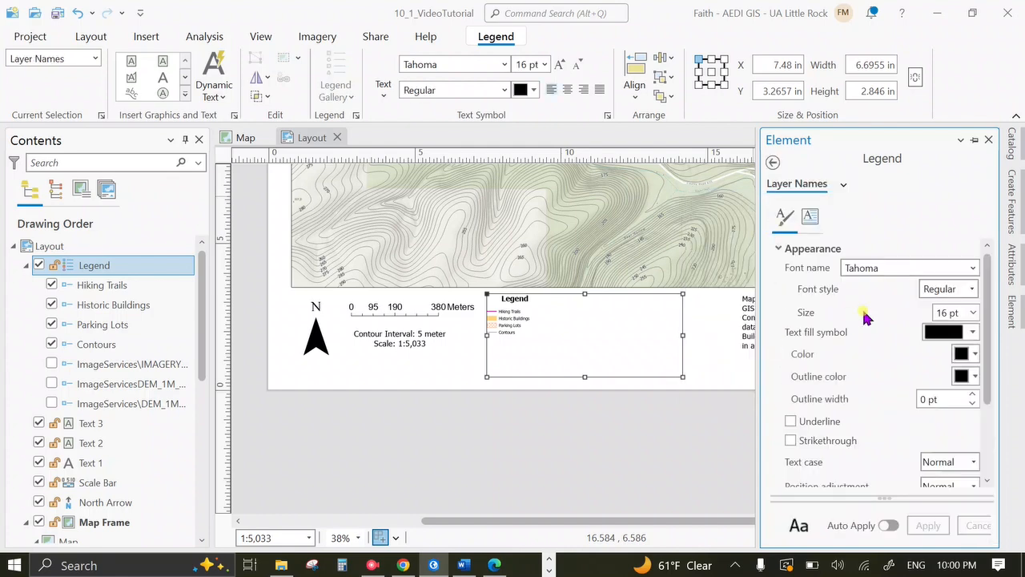
pyautogui.click(971, 314)
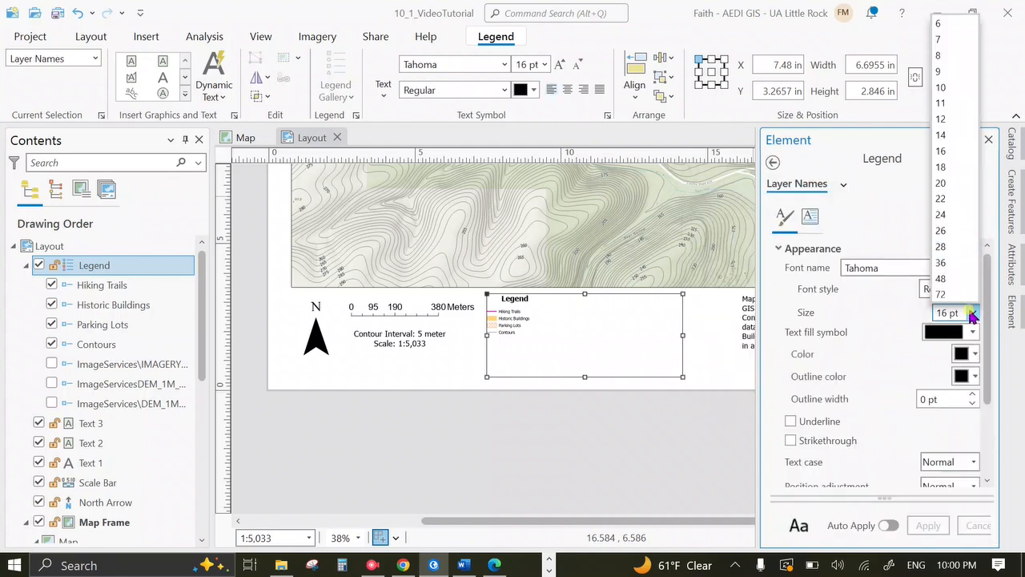
pyautogui.click(960, 202)
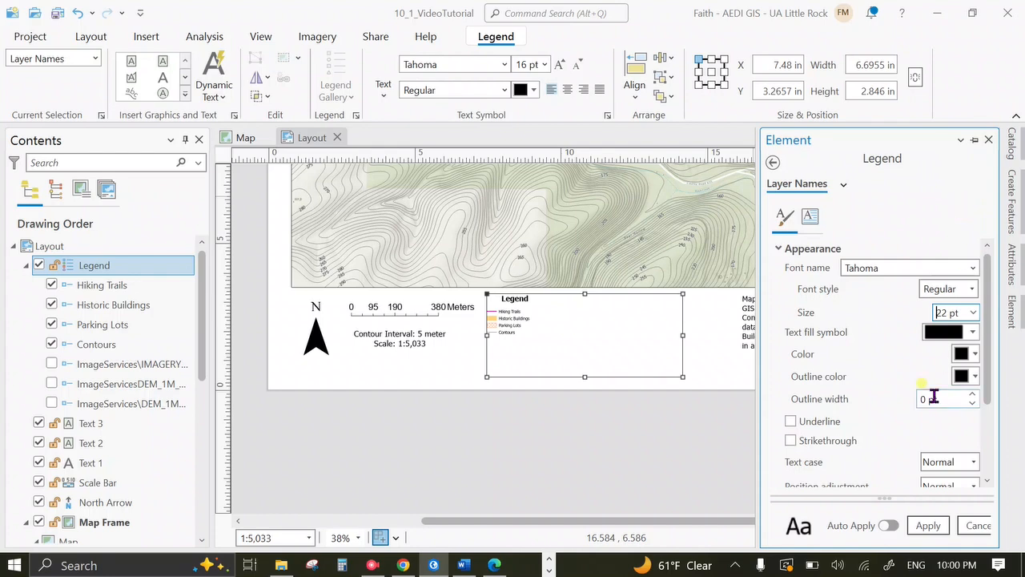
pyautogui.click(929, 525)
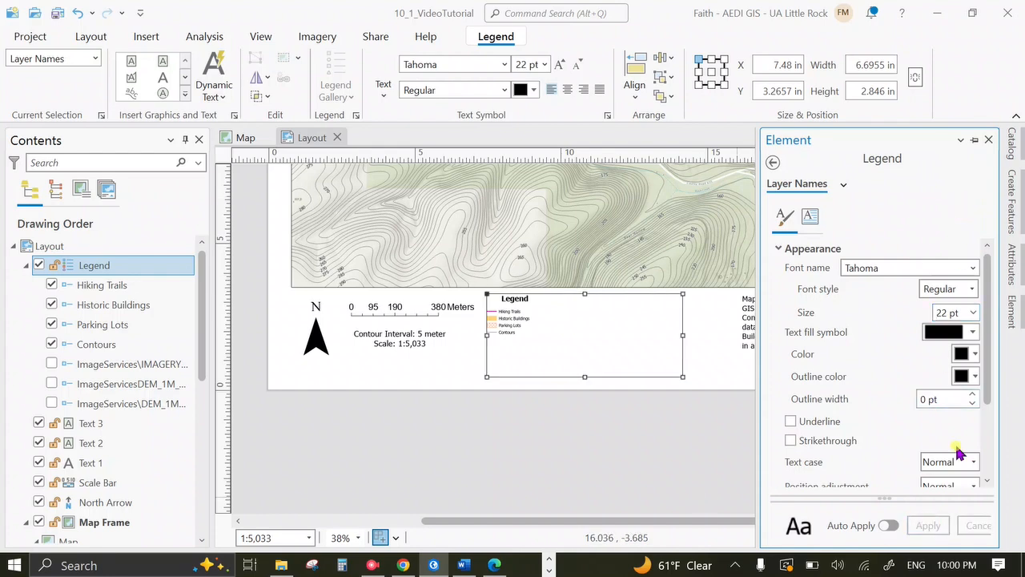
pyautogui.scroll(-2, 992, 437)
pyautogui.scroll(-1, 992, 436)
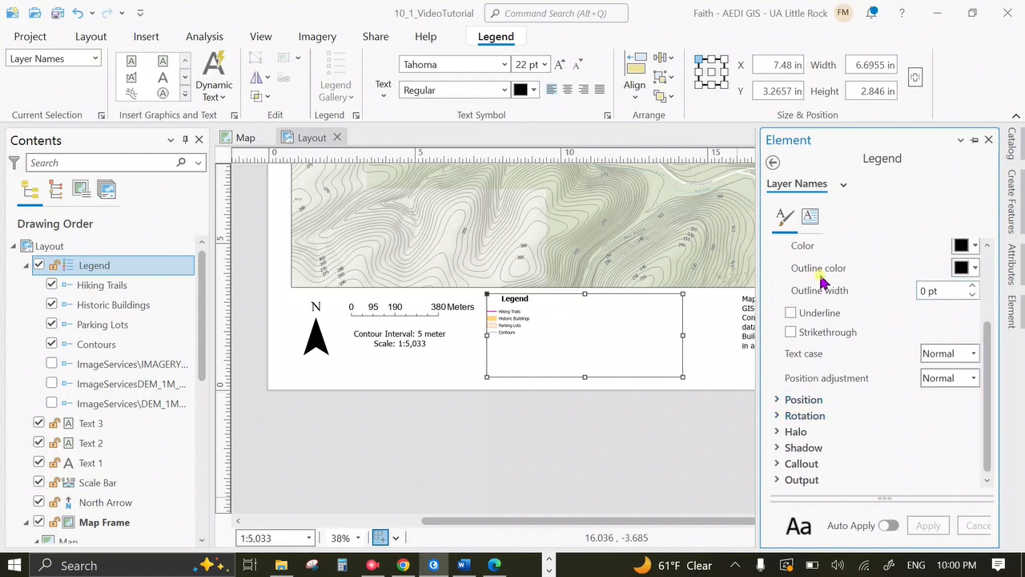
pyautogui.scroll(3, 823, 282)
pyautogui.click(810, 216)
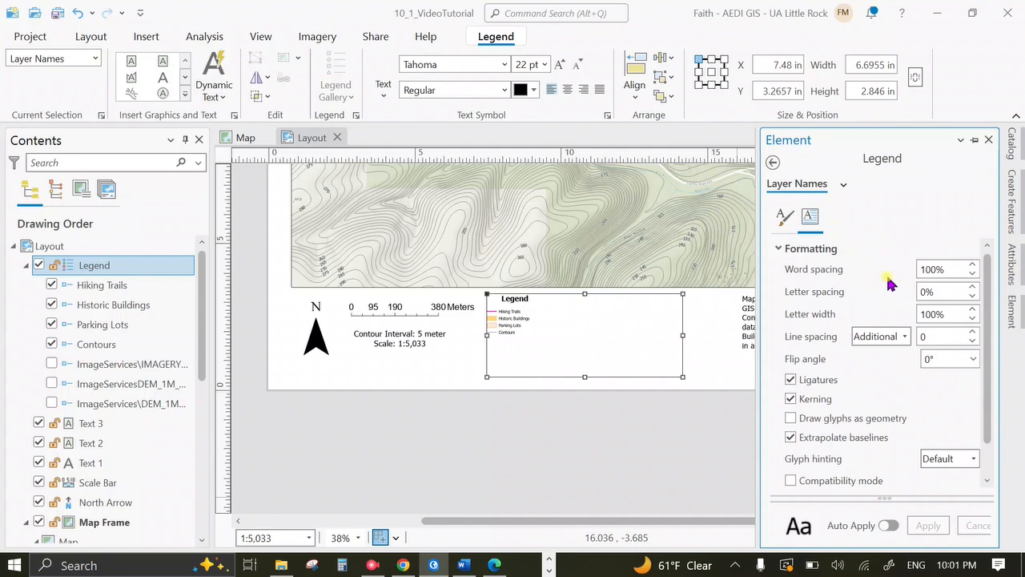
pyautogui.click(785, 217)
# Set the legend's headings text size to 22 pt and apply the change
pyautogui.click(844, 184)
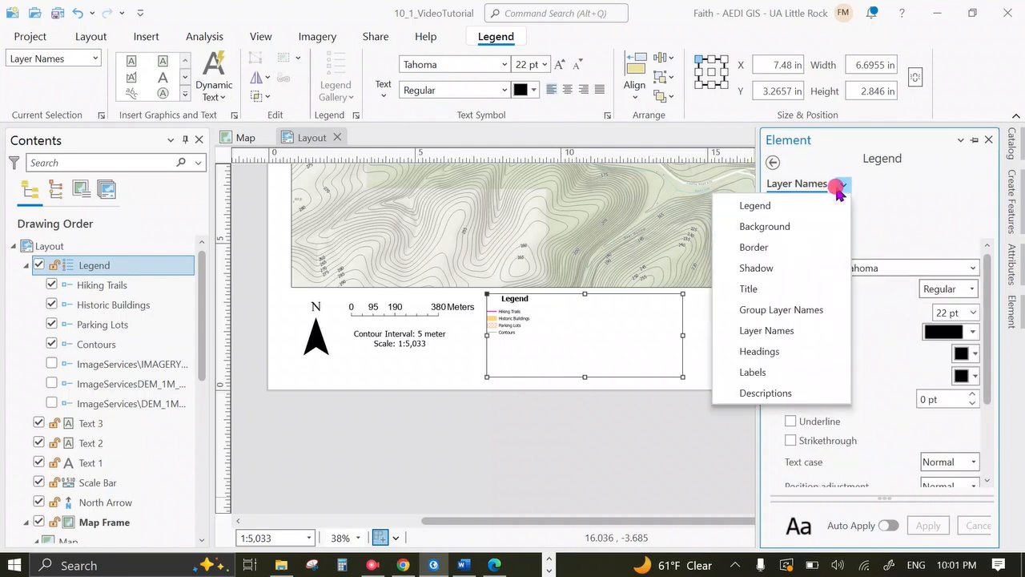
pyautogui.click(749, 351)
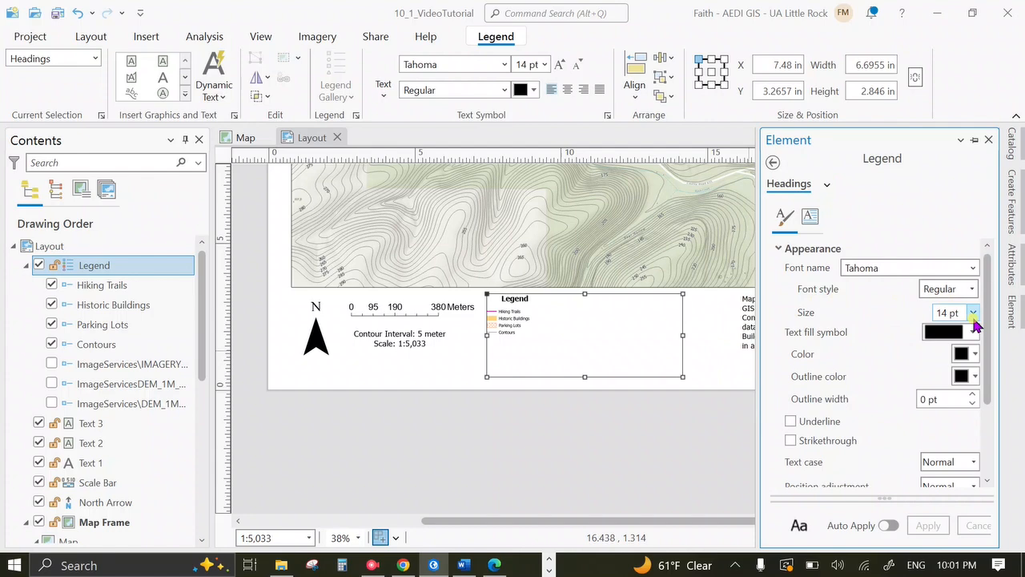
pyautogui.click(973, 314)
pyautogui.click(956, 199)
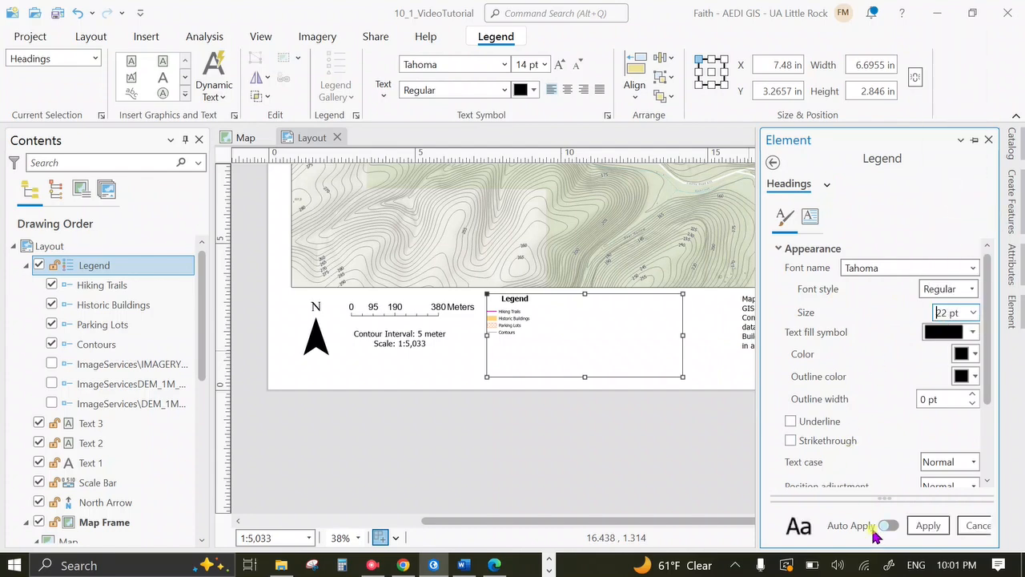
pyautogui.click(919, 526)
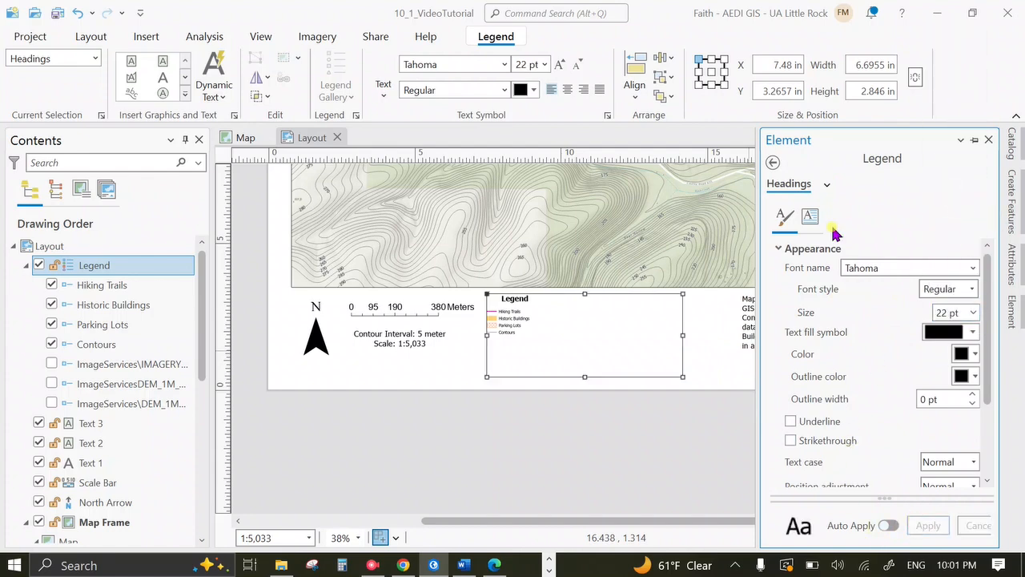
# Set the legend's labels text size to 22 pt and apply the change
pyautogui.click(827, 184)
pyautogui.click(785, 373)
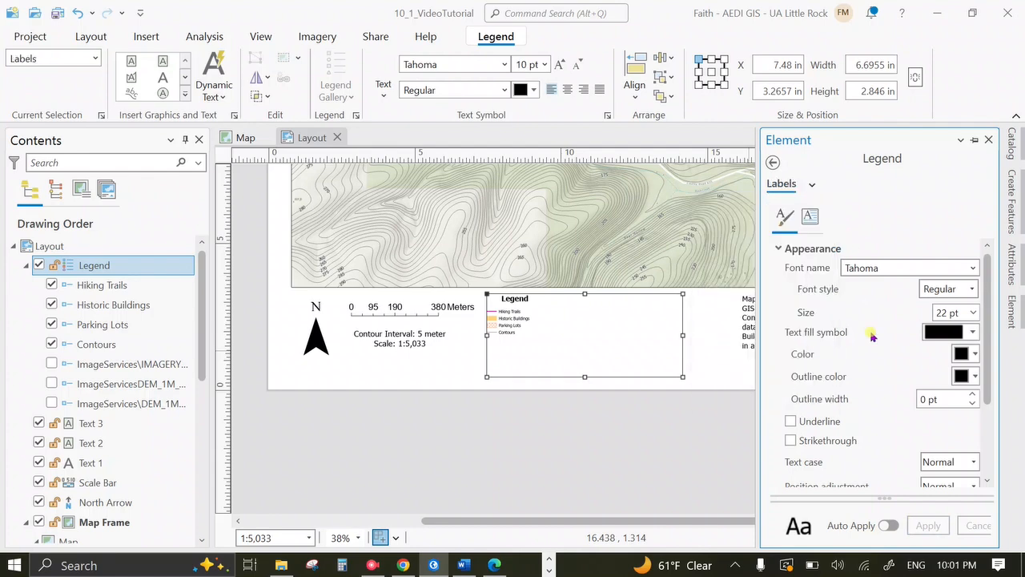
pyautogui.click(972, 316)
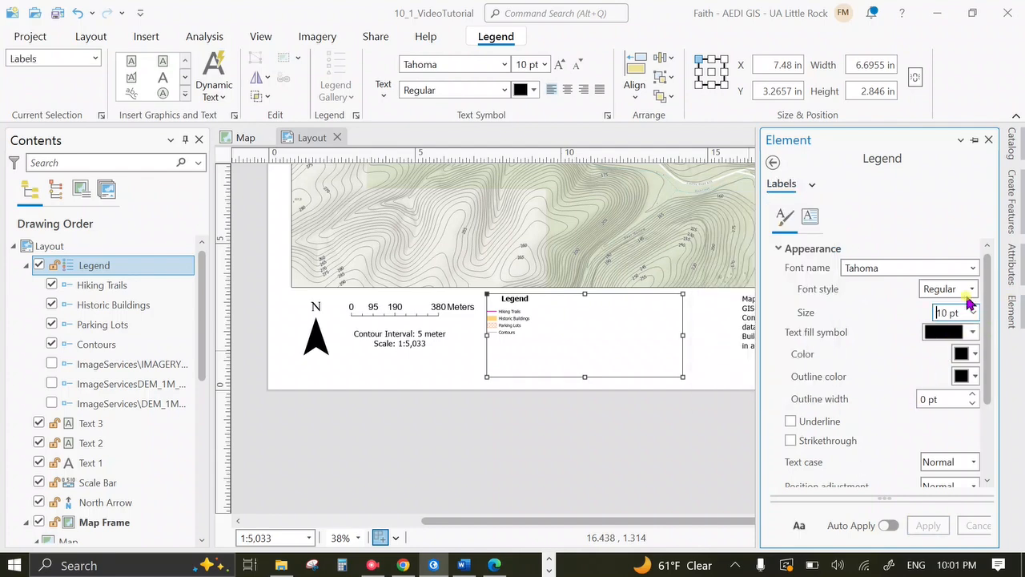
pyautogui.click(973, 314)
pyautogui.click(960, 200)
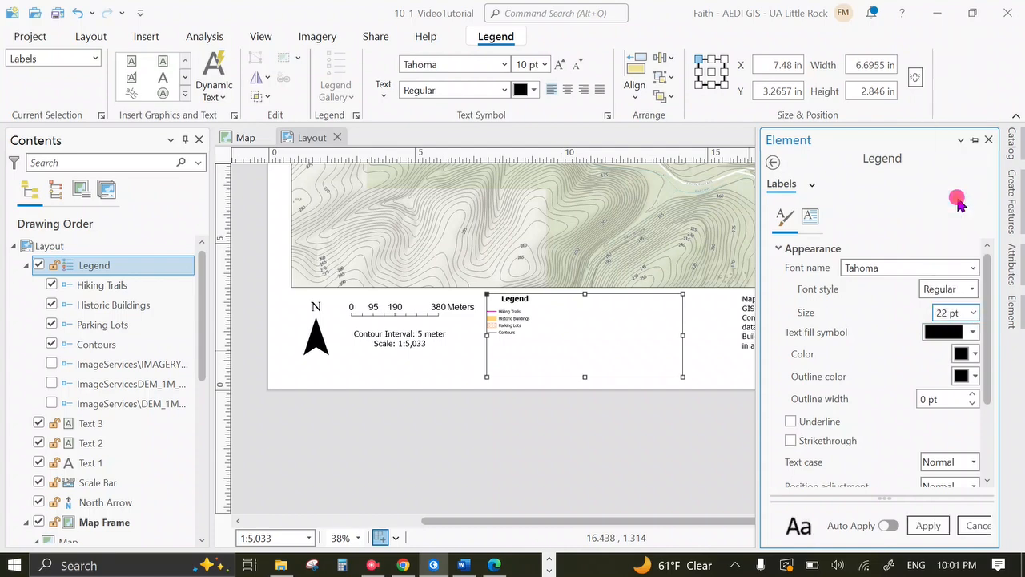
pyautogui.click(923, 526)
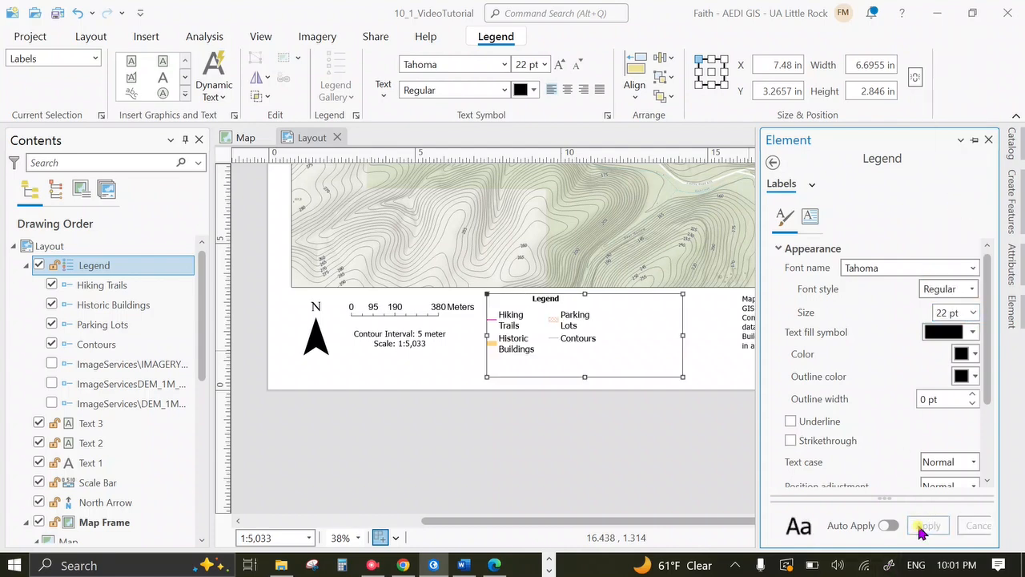
# Examine the legend labels' appearance, formatting, paragraph, position and rotation settings for a way to control the label layout
pyautogui.click(812, 186)
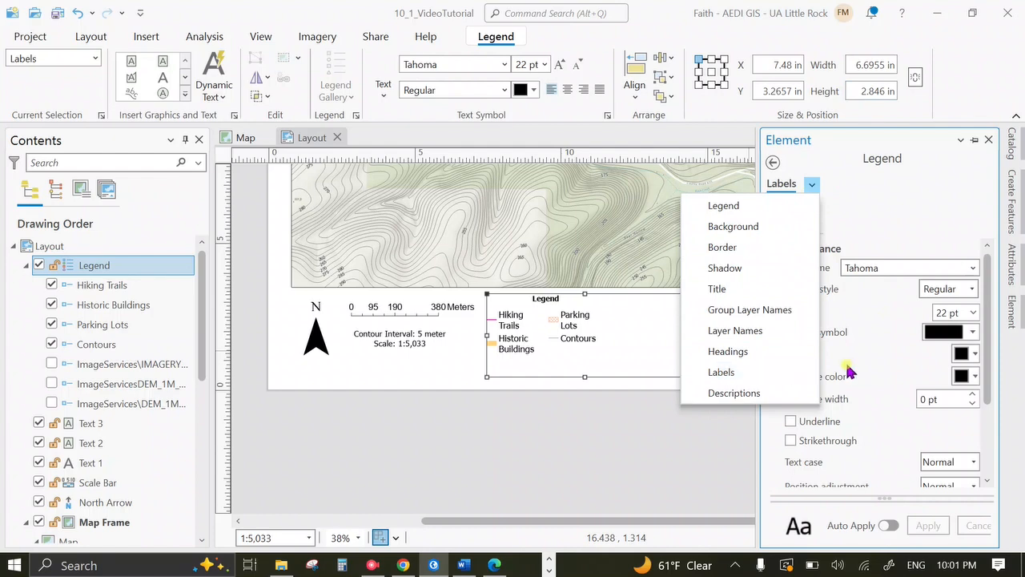
pyautogui.click(753, 373)
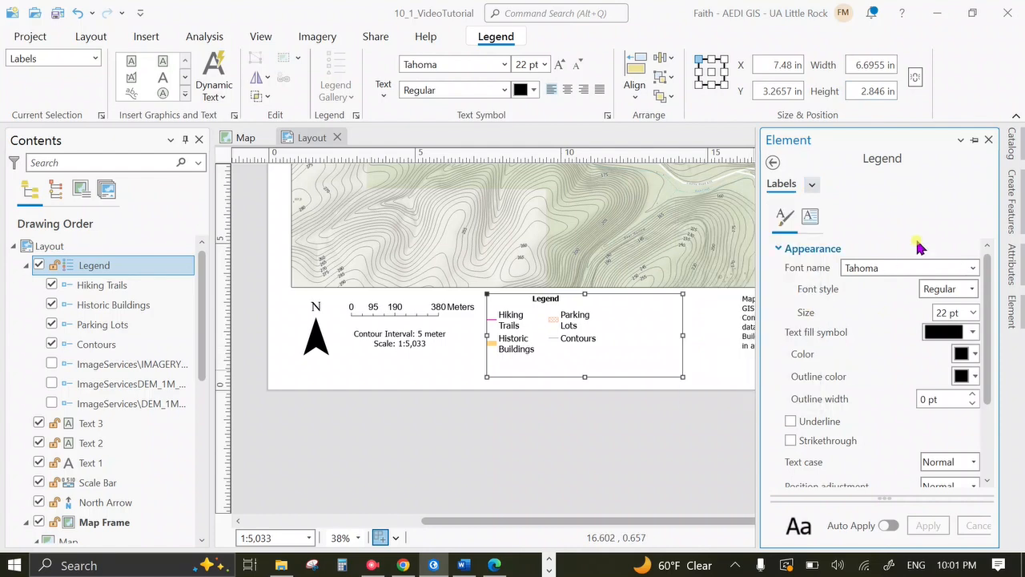
pyautogui.scroll(-3, 829, 314)
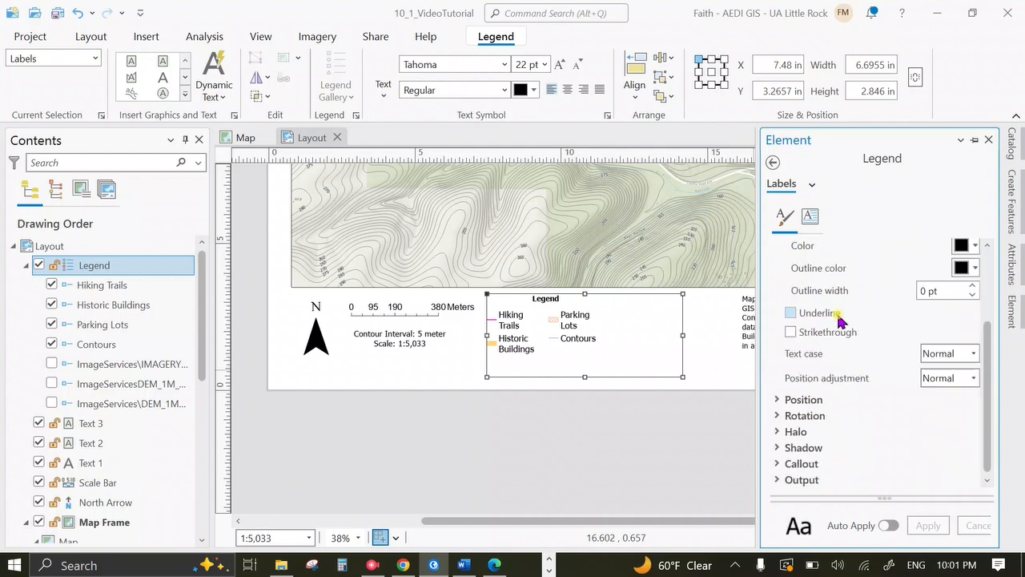
pyautogui.click(812, 217)
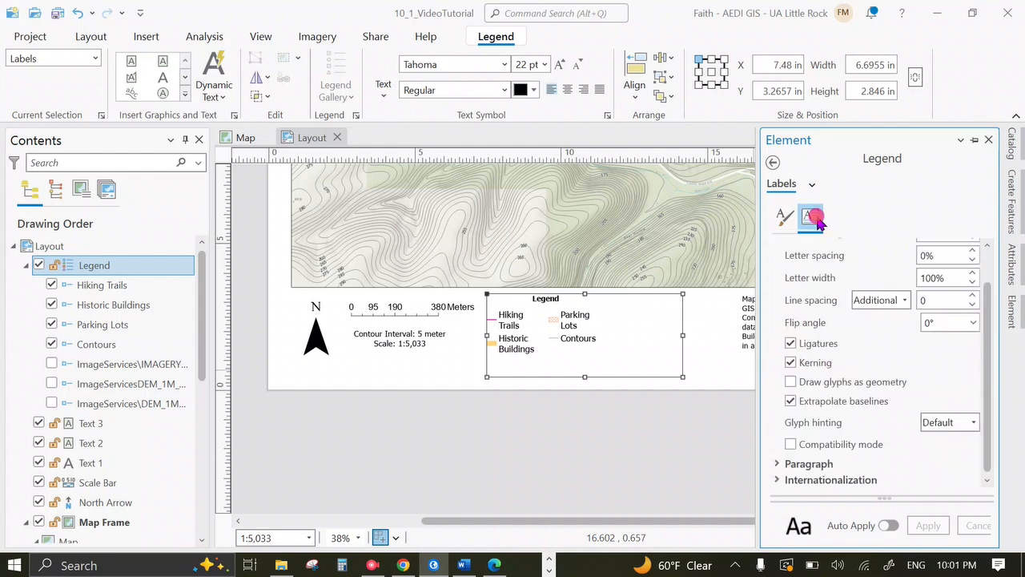
pyautogui.click(784, 217)
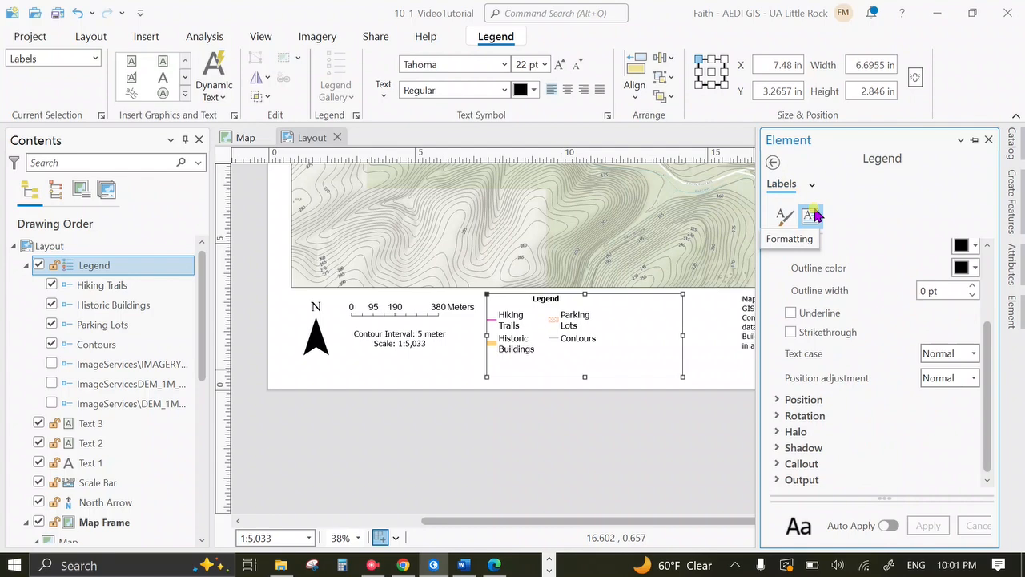
pyautogui.click(810, 218)
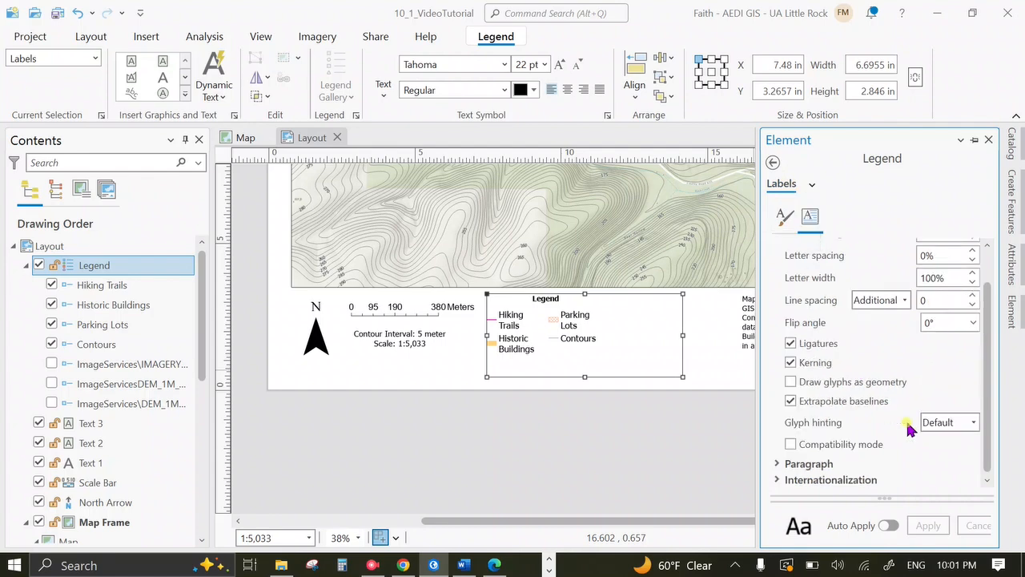
pyautogui.scroll(1, 911, 429)
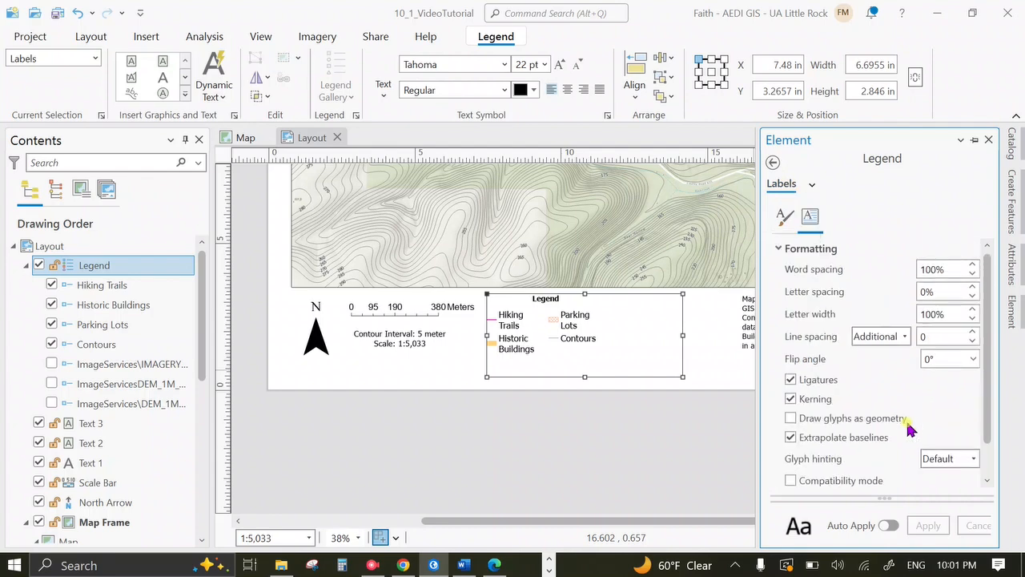
pyautogui.scroll(-1, 911, 429)
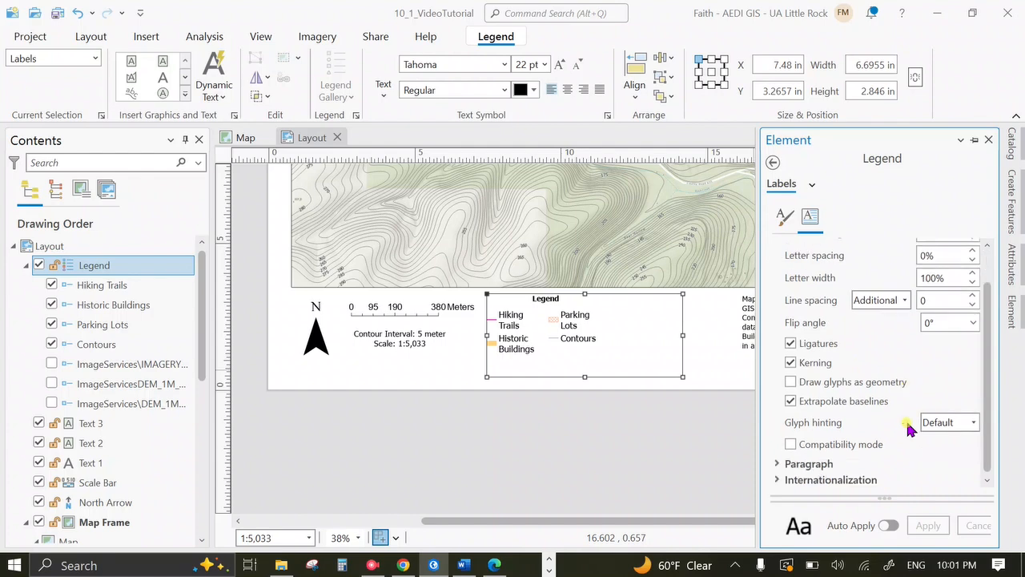
pyautogui.click(778, 466)
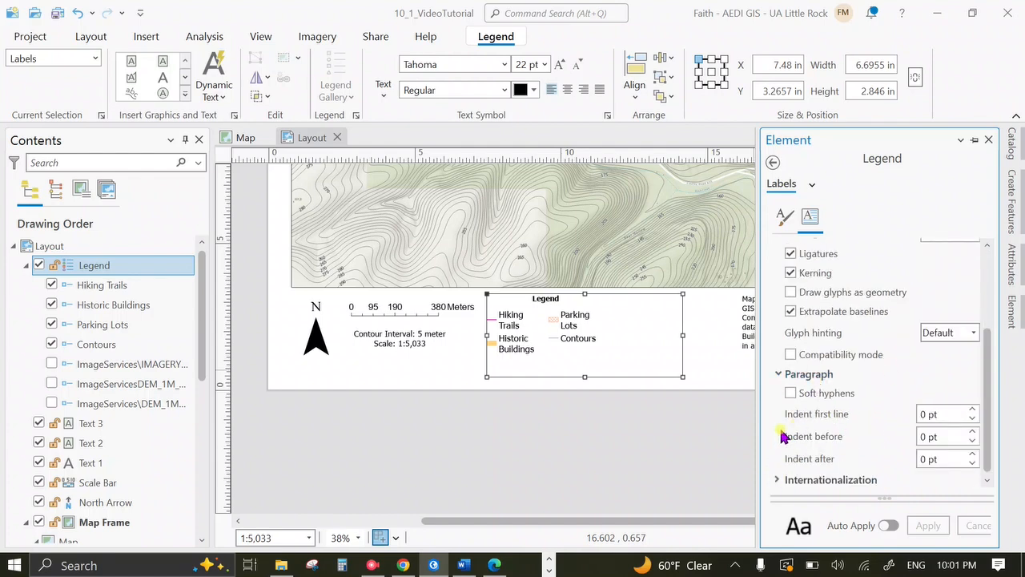
pyautogui.scroll(3, 784, 435)
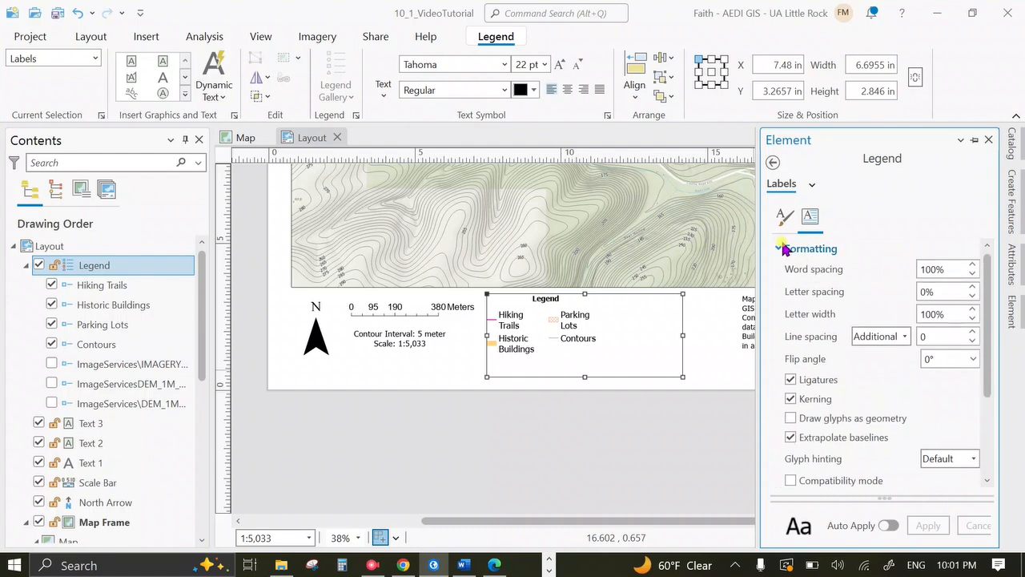
pyautogui.click(782, 250)
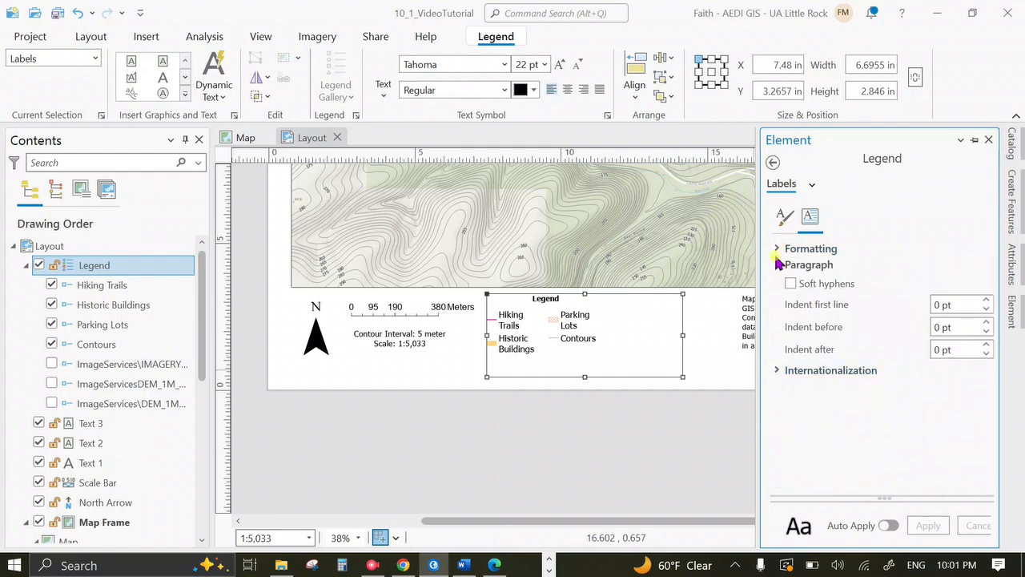
pyautogui.click(785, 216)
pyautogui.click(777, 248)
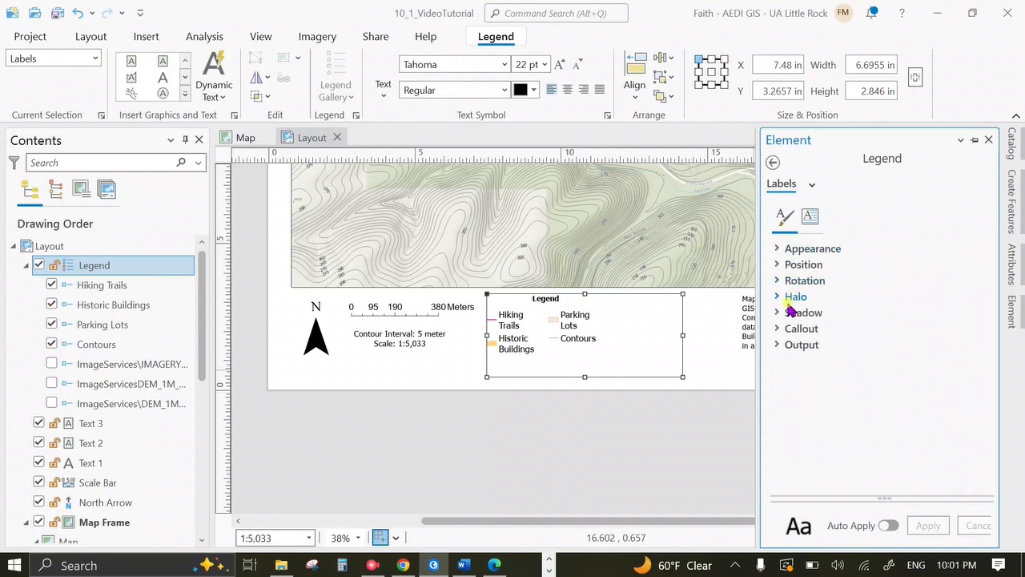
pyautogui.click(777, 266)
pyautogui.click(776, 265)
pyautogui.click(784, 281)
pyautogui.click(781, 282)
# Review the whole legend's options, arrangement, display, placement and text symbol settings, ending at the fitting and word wrapping options
pyautogui.click(809, 186)
pyautogui.click(773, 208)
pyautogui.scroll(-3, 801, 389)
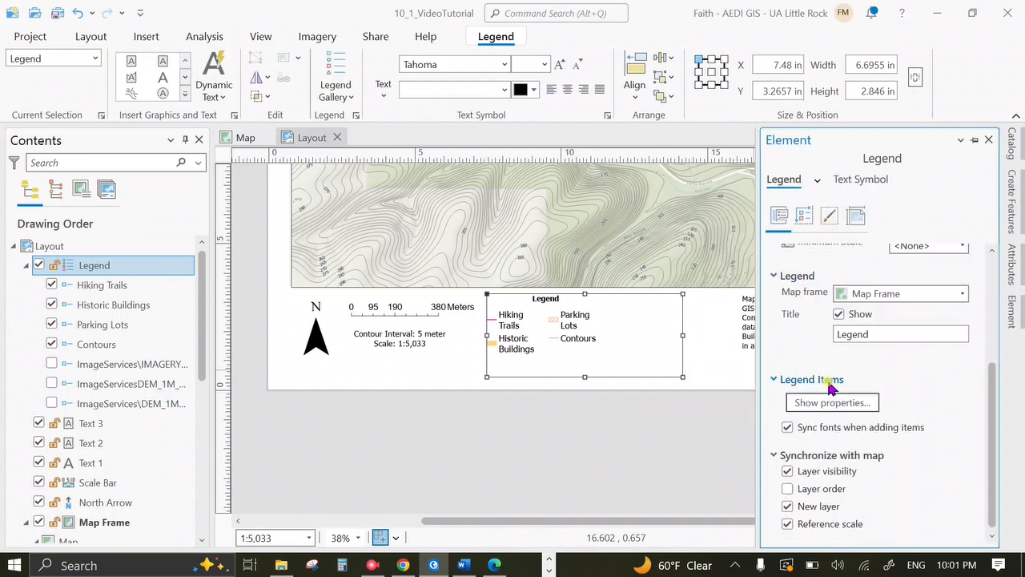
pyautogui.scroll(5, 831, 389)
pyautogui.click(803, 215)
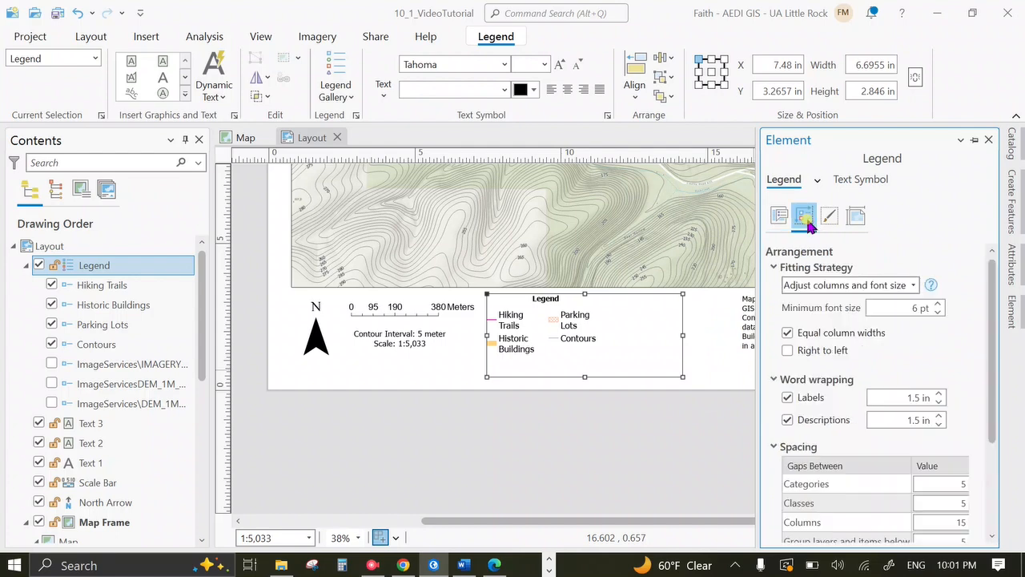
pyautogui.scroll(-3, 885, 345)
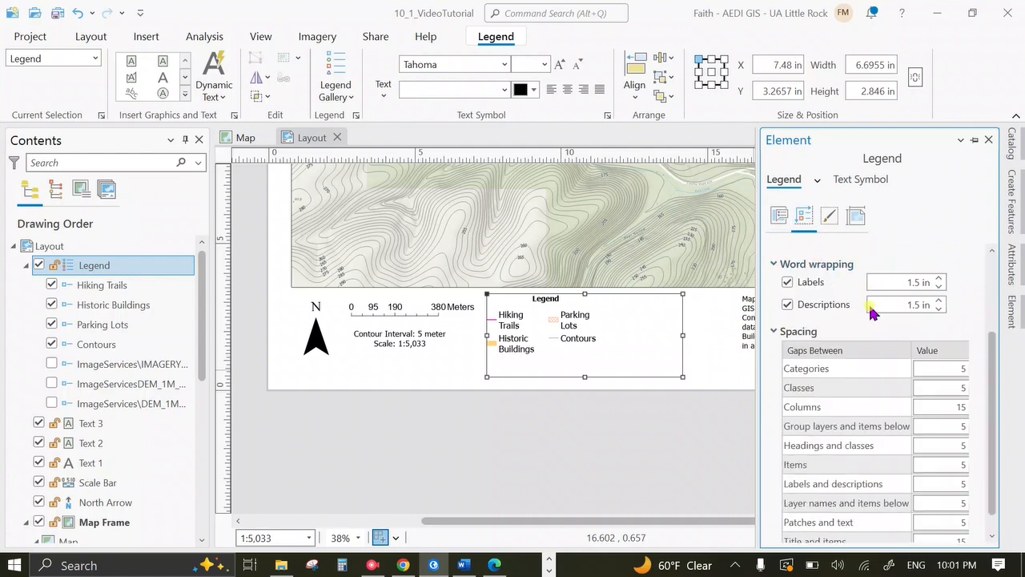
pyautogui.click(830, 216)
pyautogui.scroll(1, 816, 343)
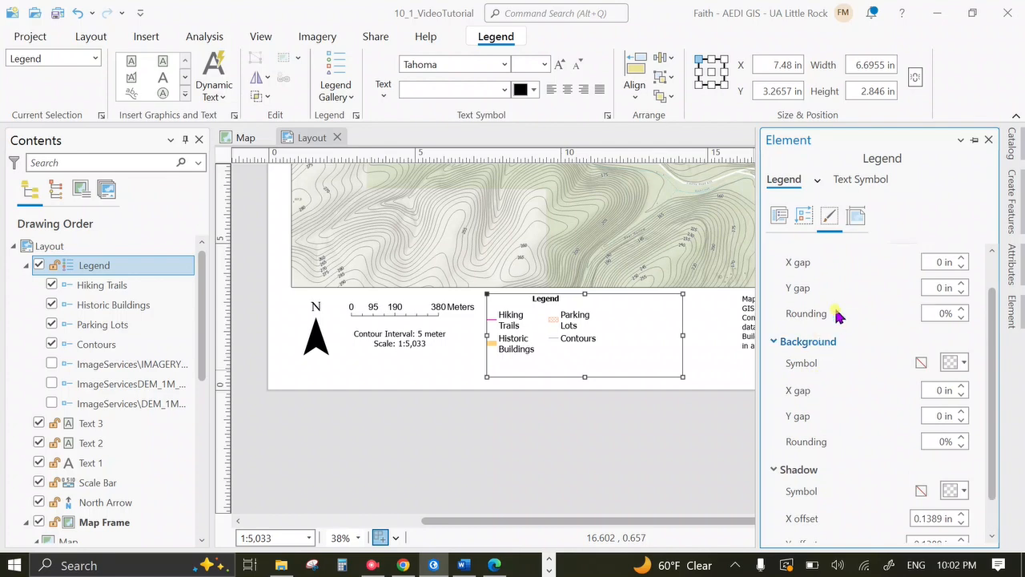
pyautogui.click(856, 217)
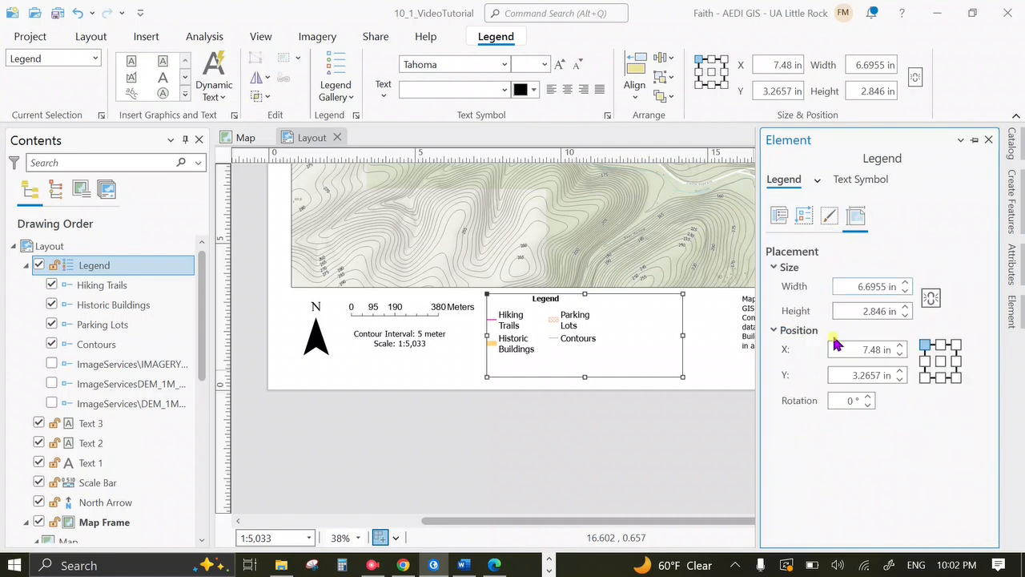
pyautogui.click(804, 215)
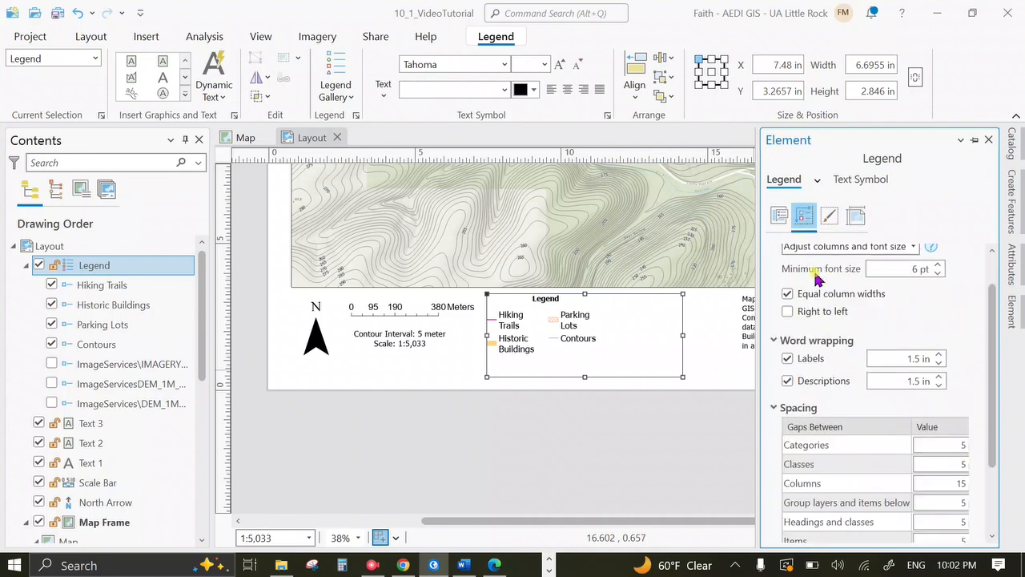
pyautogui.click(852, 180)
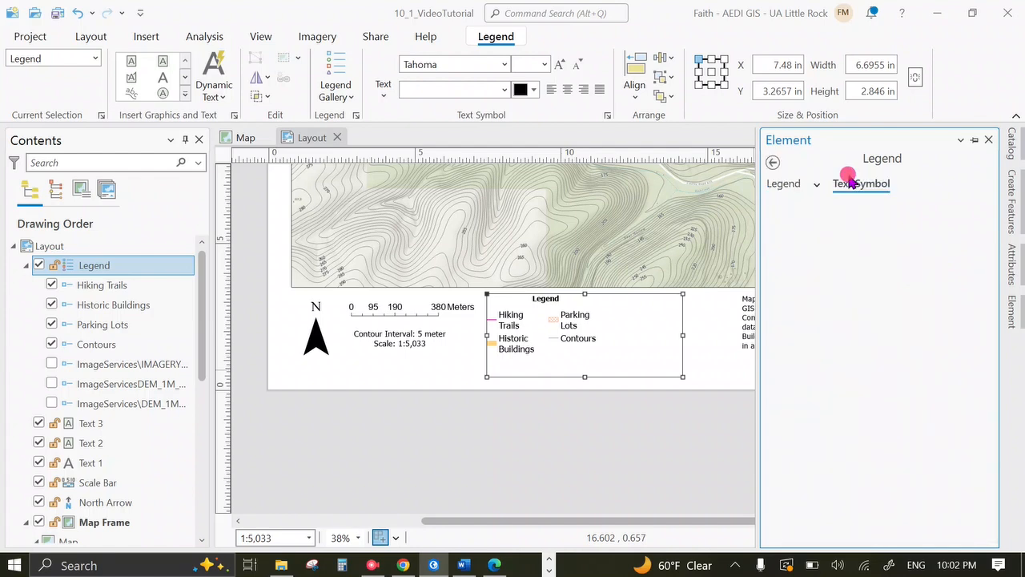
pyautogui.click(783, 185)
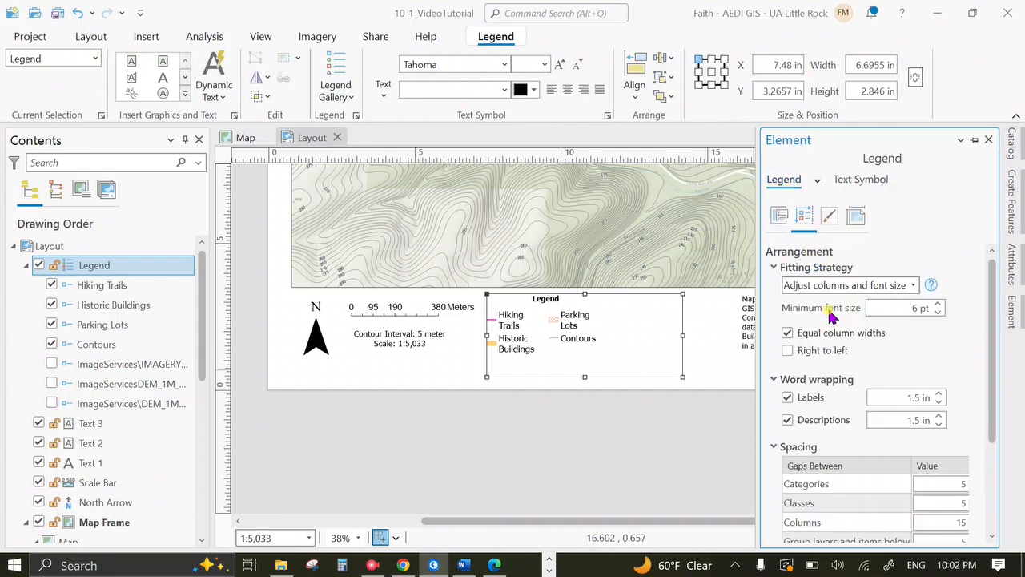
# Turn off word wrapping for the legend's labels and save the project
pyautogui.scroll(-3, 825, 353)
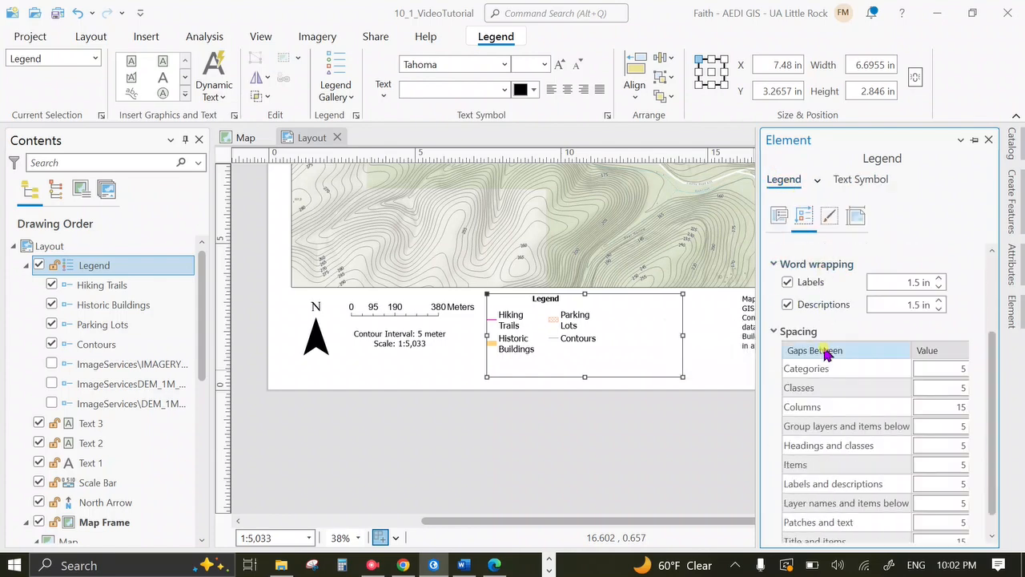
pyautogui.click(788, 282)
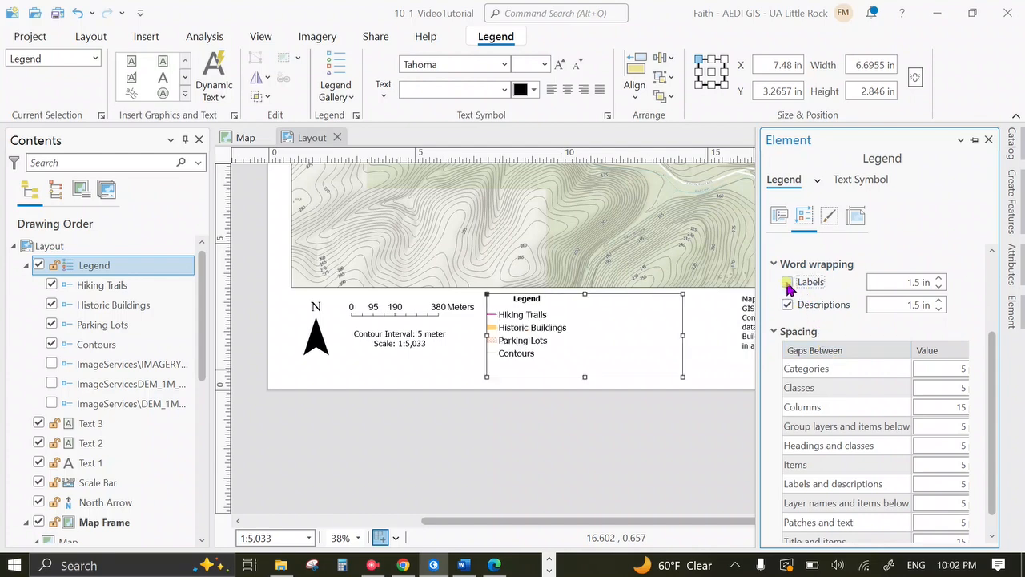
pyautogui.scroll(2, 836, 295)
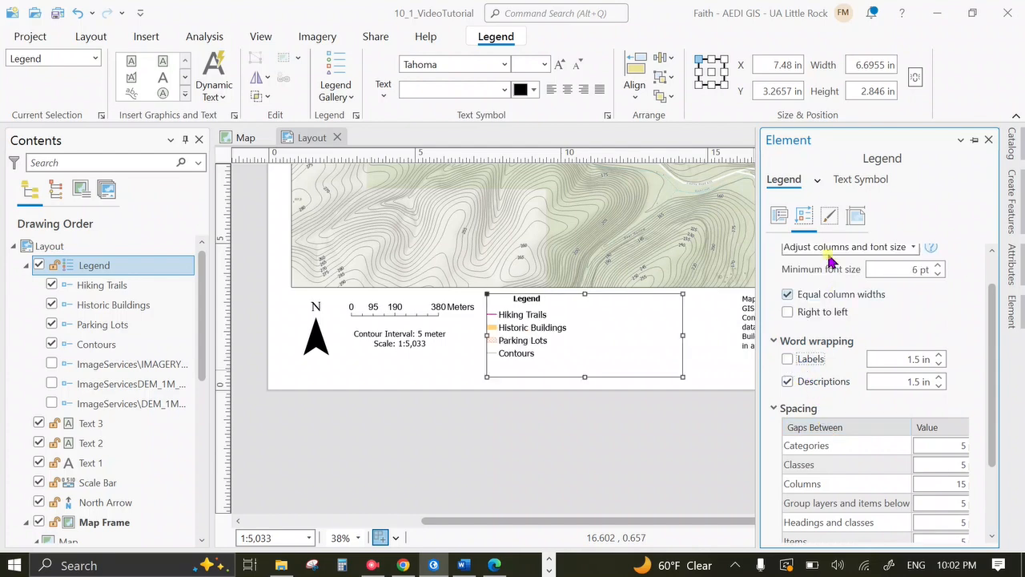
pyautogui.click(817, 180)
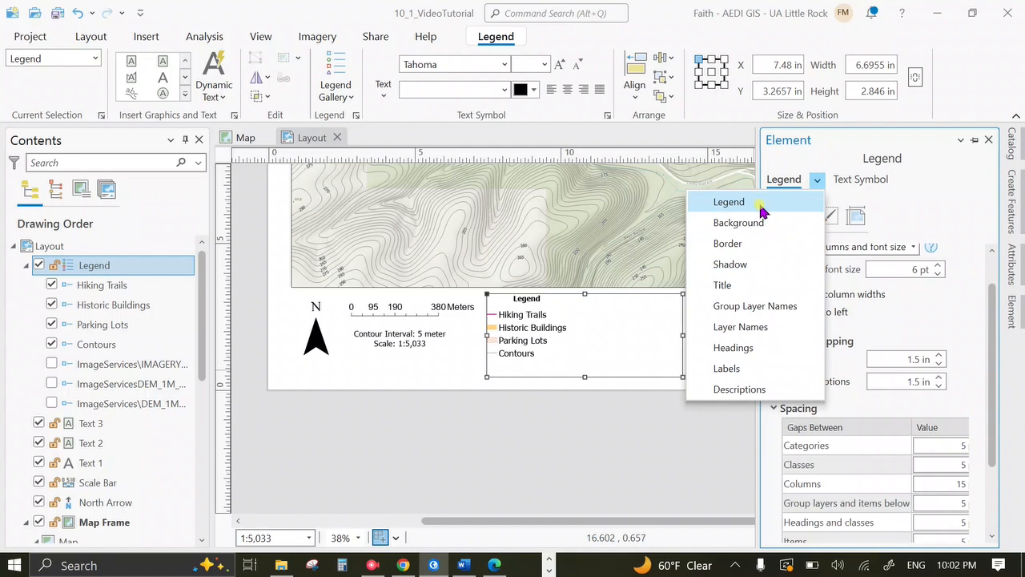
pyautogui.click(729, 202)
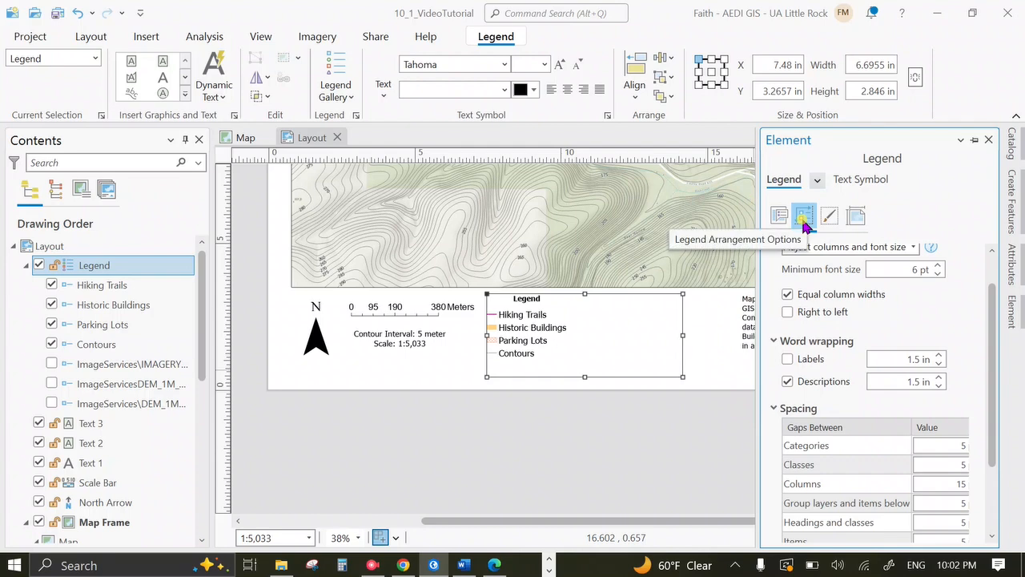
pyautogui.scroll(1, 833, 340)
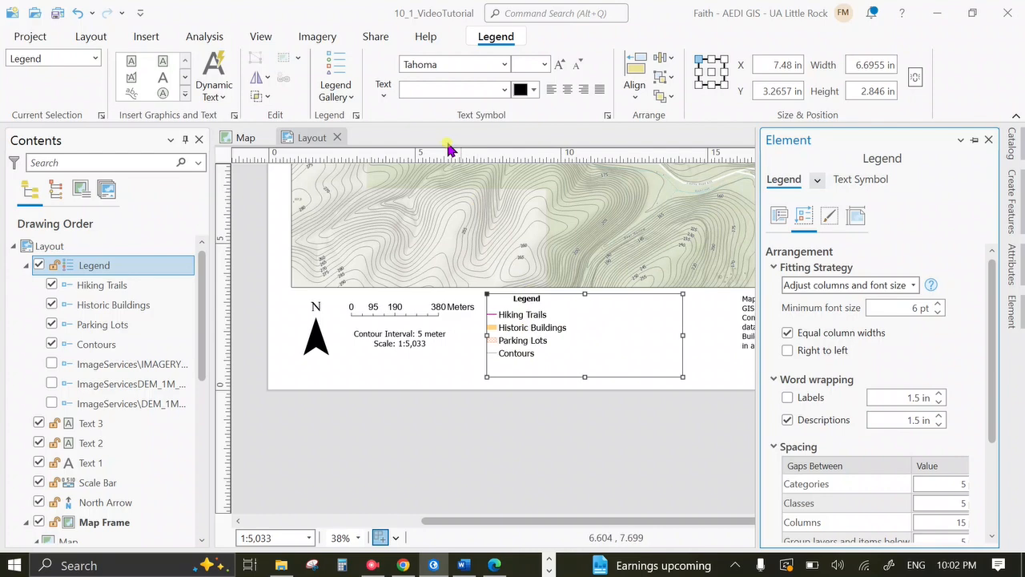
pyautogui.click(57, 12)
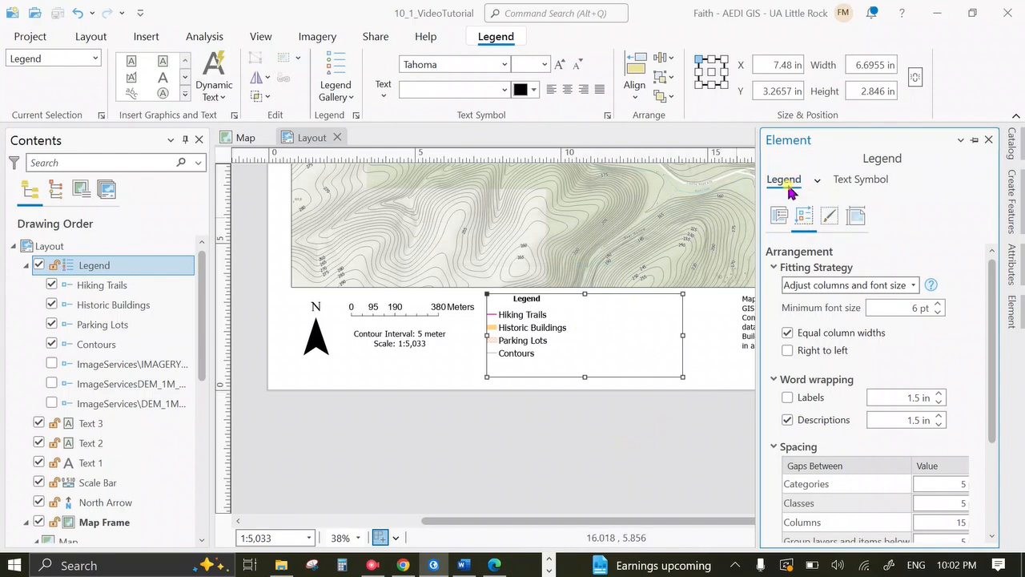
# Set the whole legend's text size to 20 pt and apply the change
pyautogui.click(778, 216)
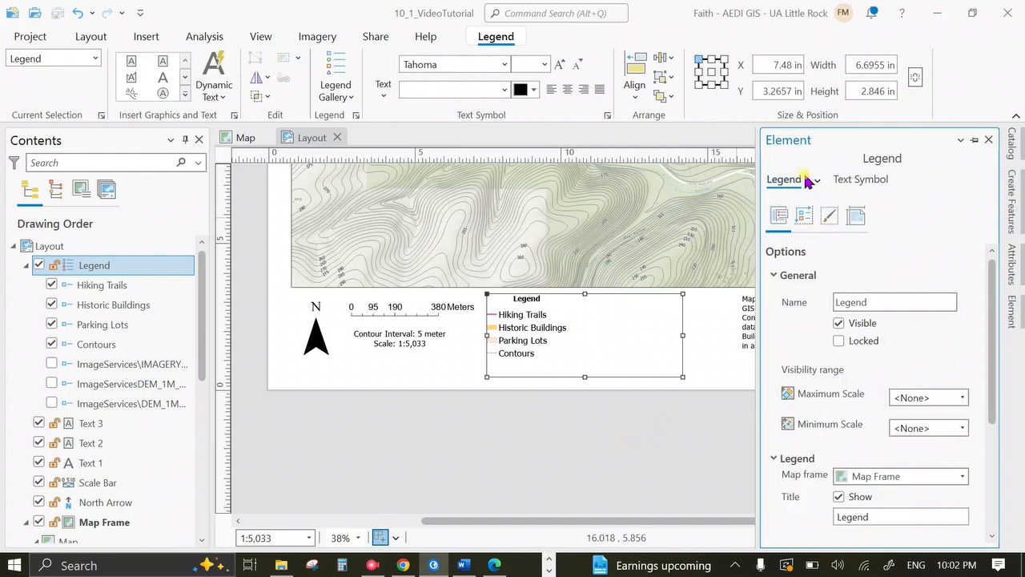
pyautogui.click(818, 180)
pyautogui.click(790, 207)
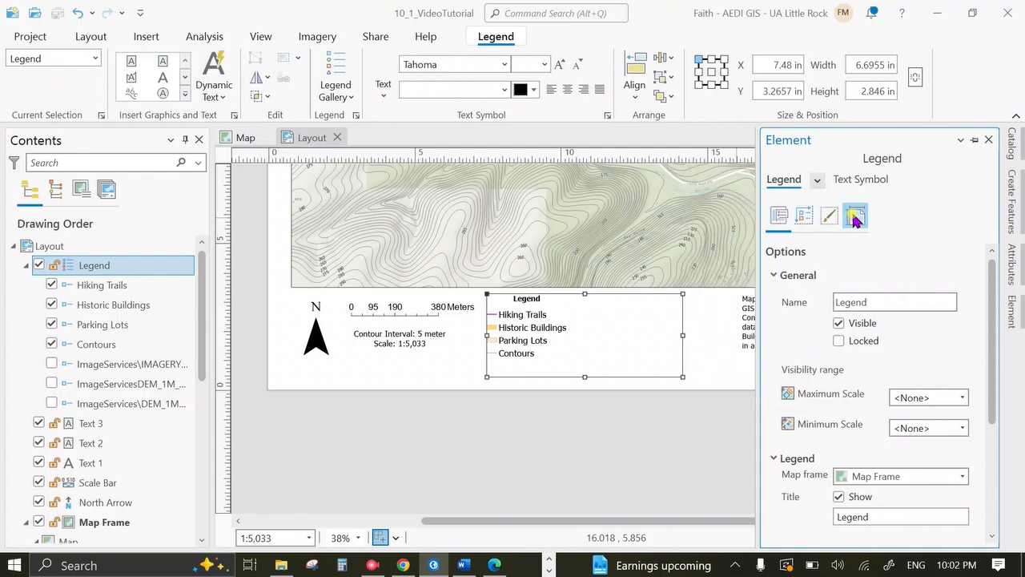
pyautogui.click(856, 186)
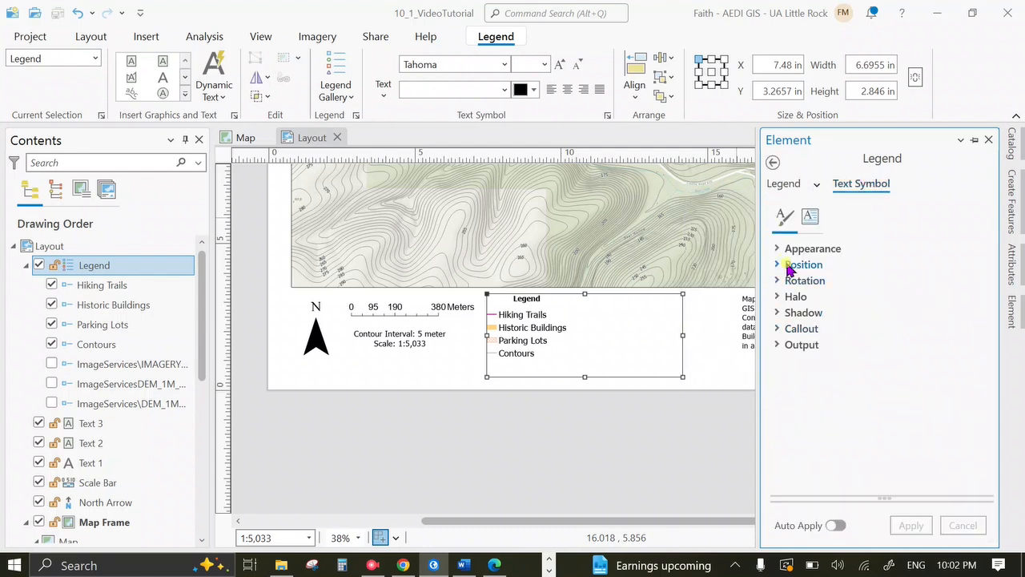
pyautogui.click(781, 250)
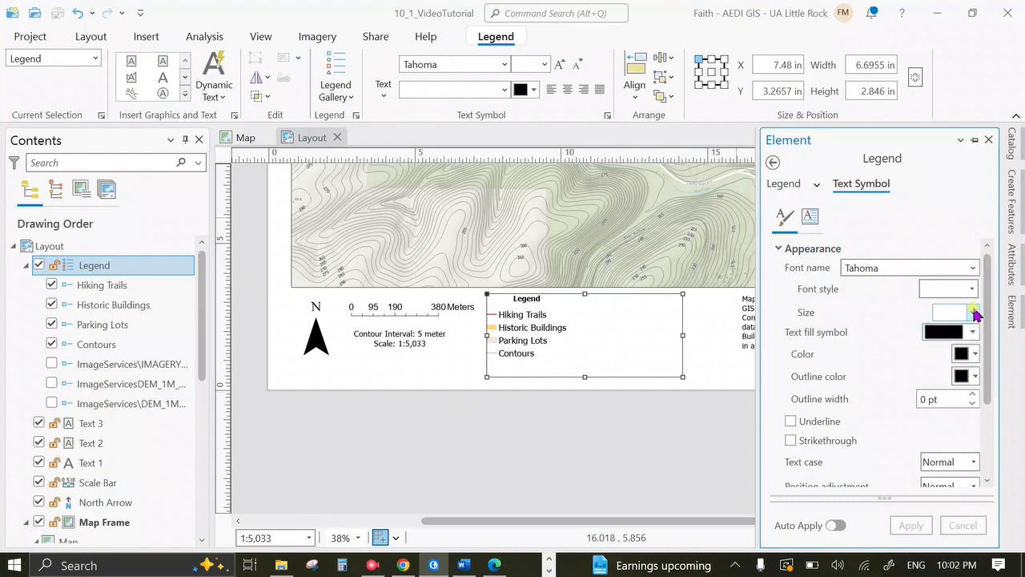
pyautogui.click(973, 313)
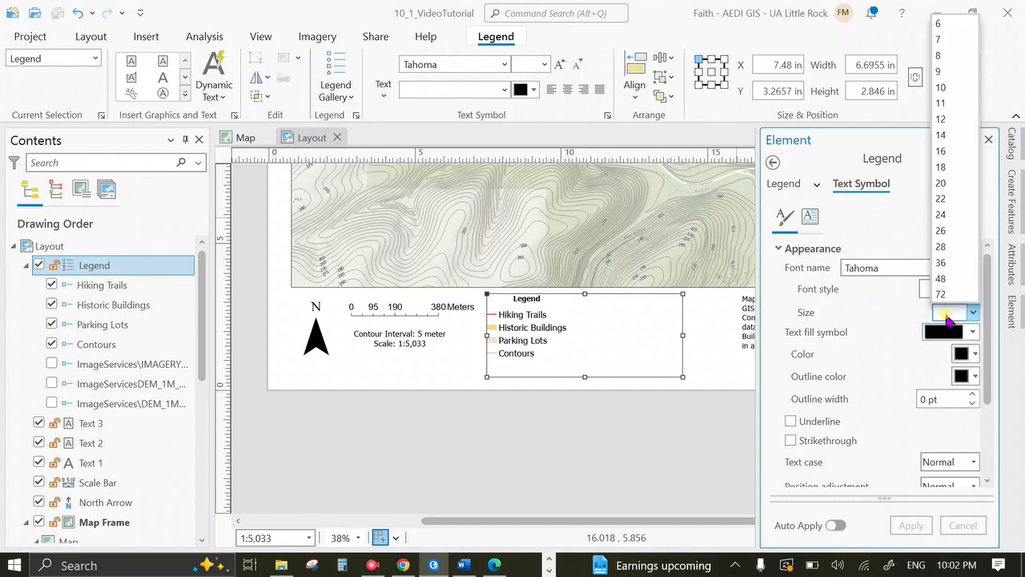
pyautogui.click(953, 182)
pyautogui.click(911, 525)
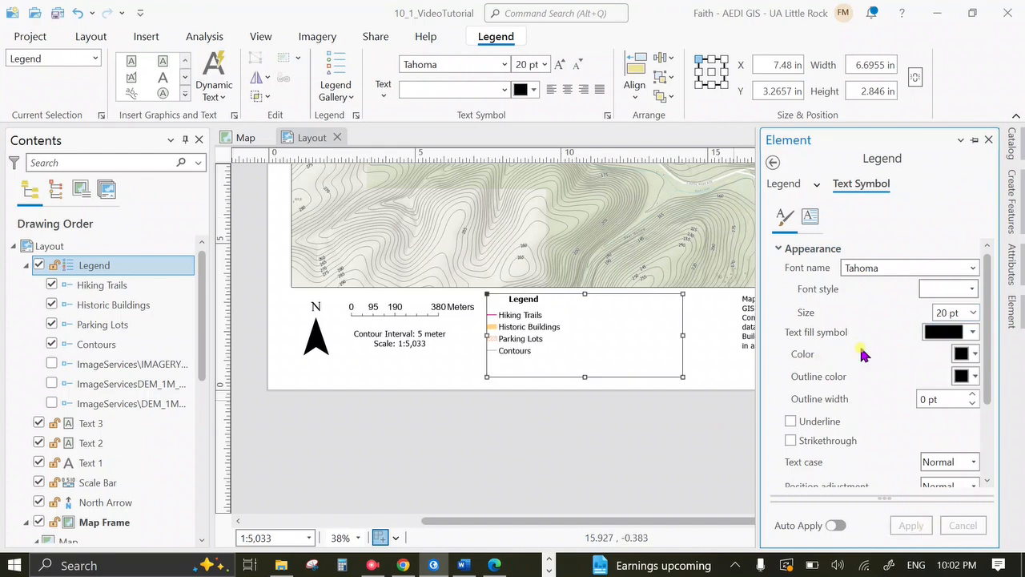
# Set the whole legend's text size to 22 pt, apply it, save the project and close the element settings
pyautogui.click(972, 313)
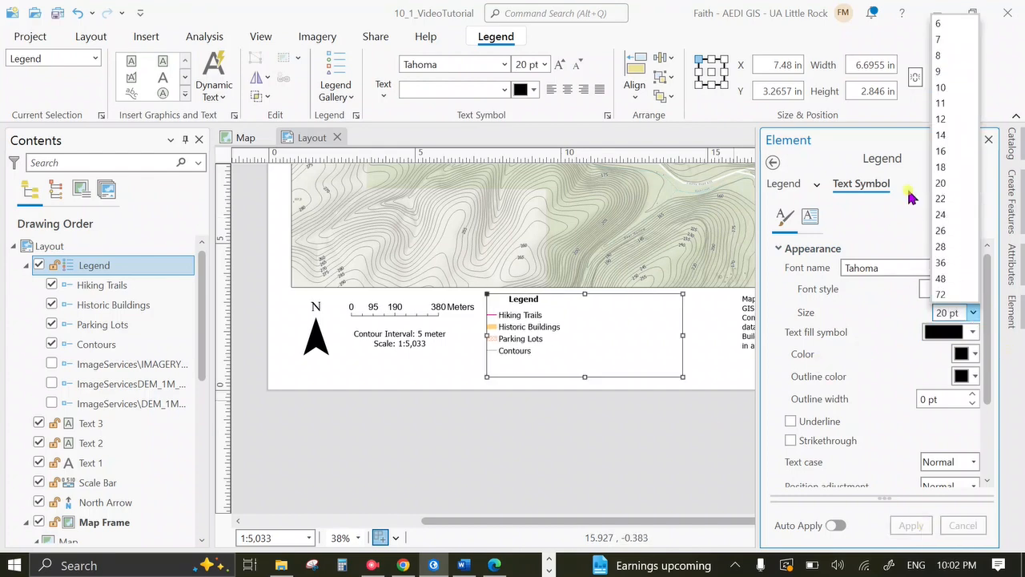
pyautogui.click(958, 199)
pyautogui.click(913, 525)
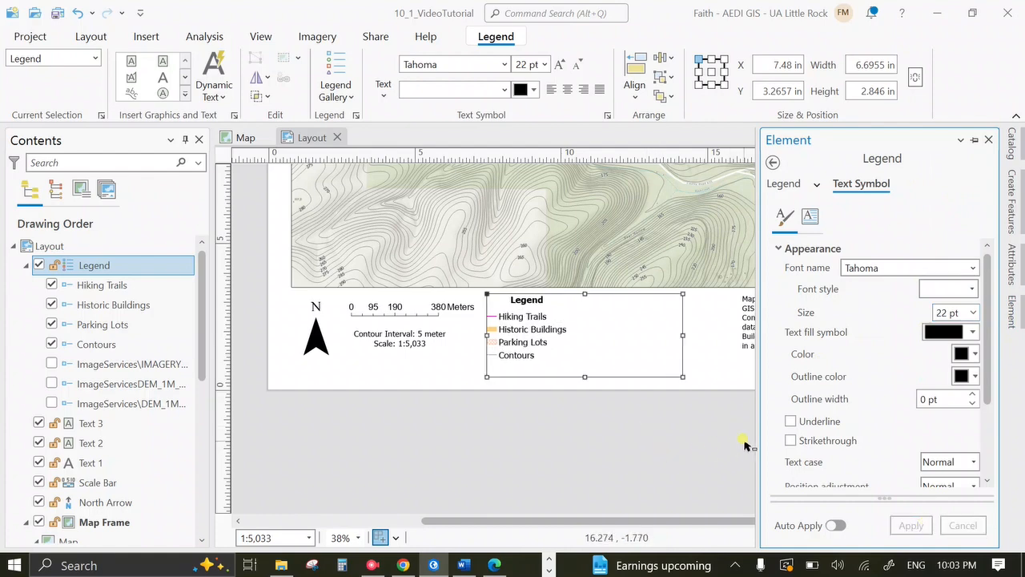
pyautogui.click(57, 13)
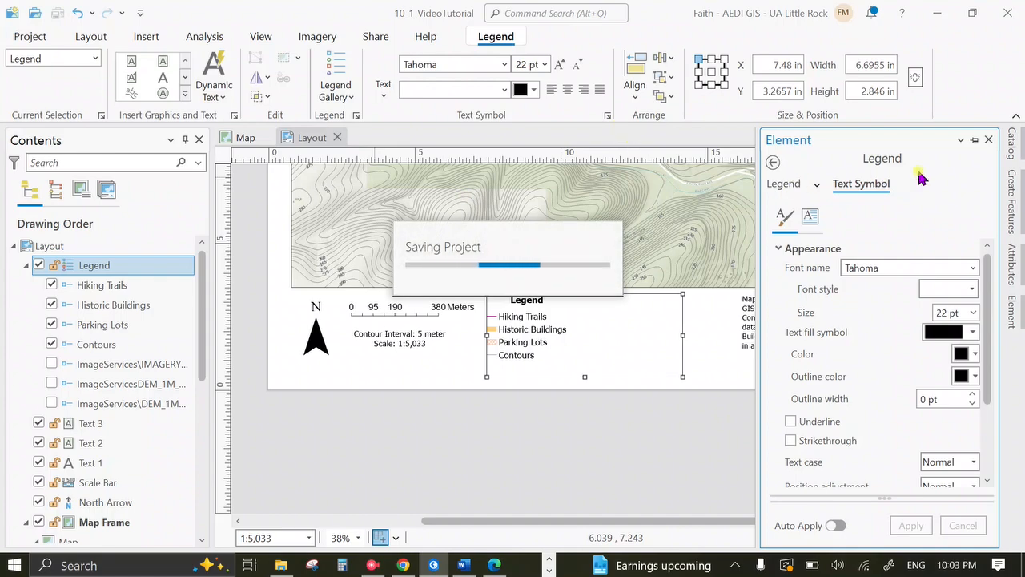
pyautogui.click(989, 140)
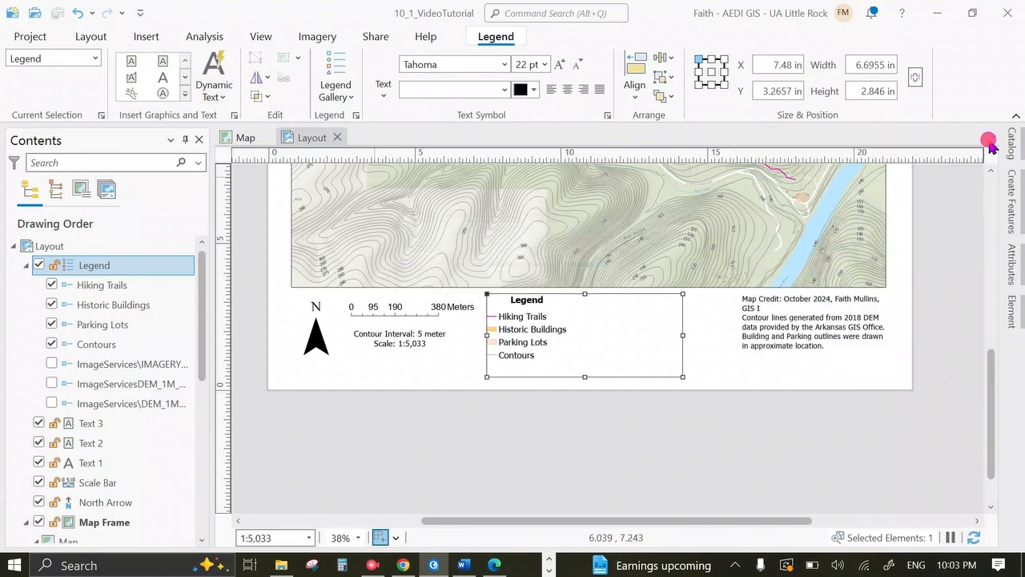
# Deselect the legend, fit the whole layout page in view and save the project
pyautogui.click(721, 354)
pyautogui.scroll(2, 720, 352)
pyautogui.scroll(-2, 720, 352)
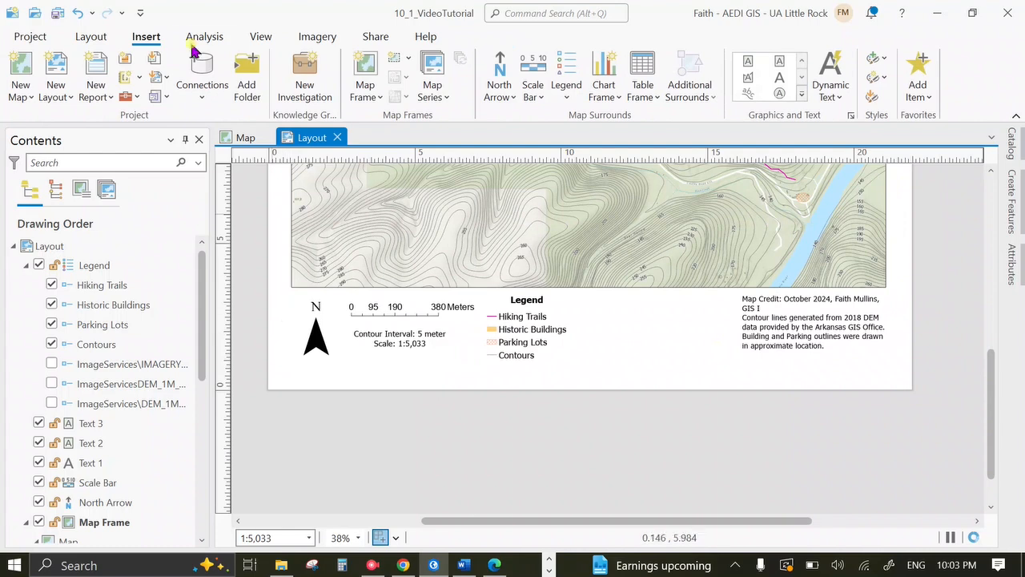
pyautogui.click(91, 37)
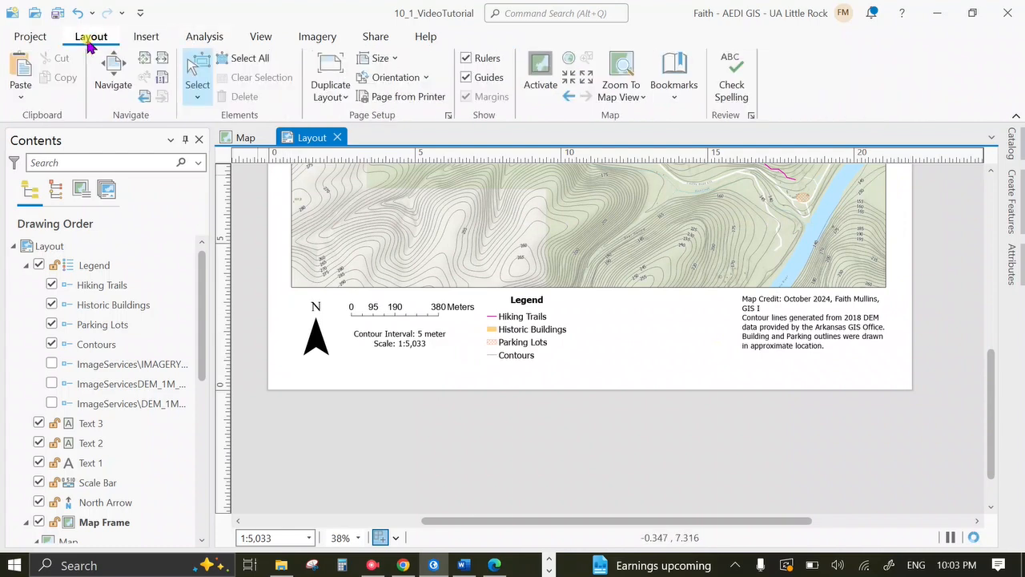
pyautogui.click(145, 59)
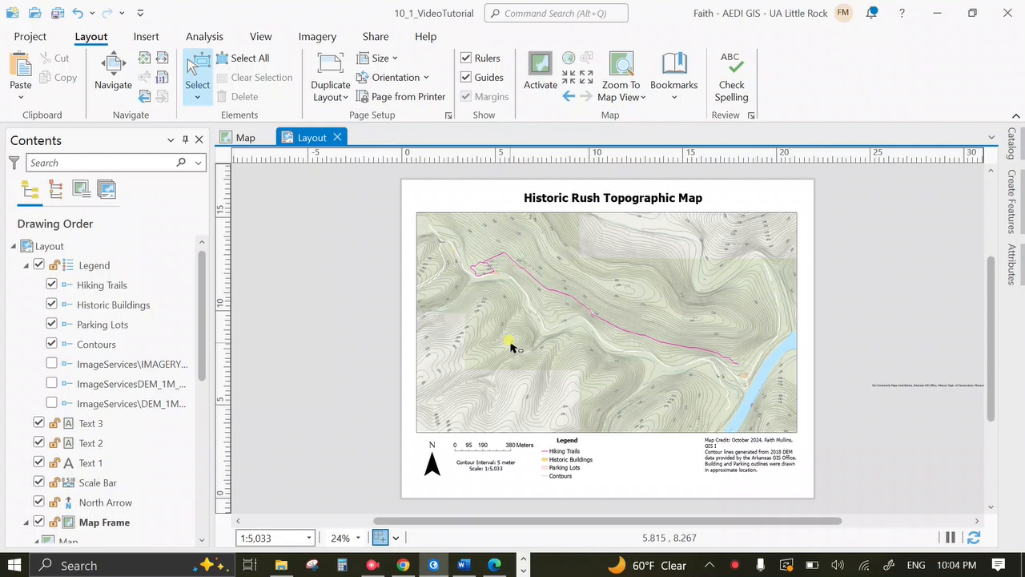
pyautogui.click(56, 14)
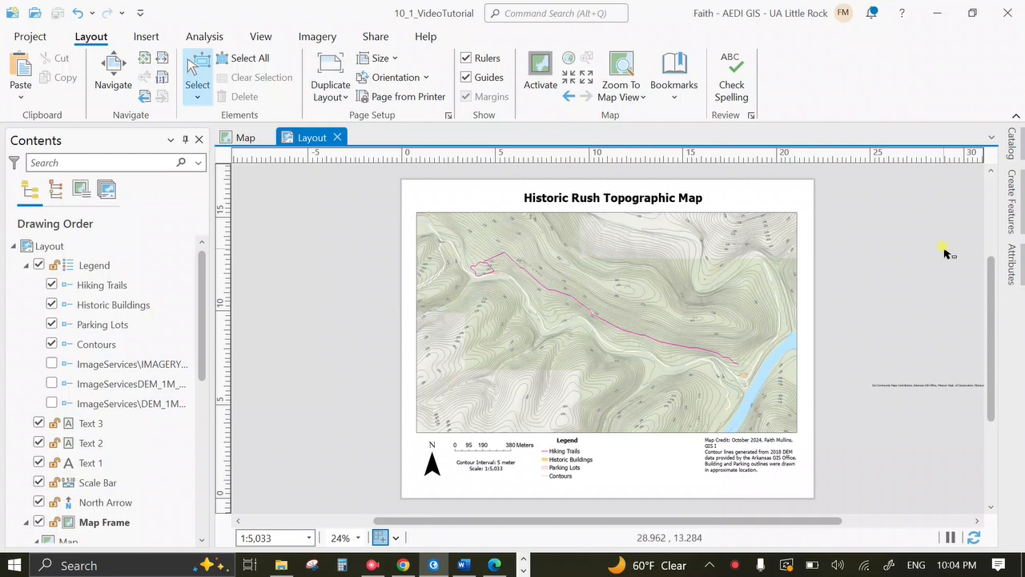
# Open the export-to-file settings for the project's layout from the catalog
pyautogui.click(1012, 142)
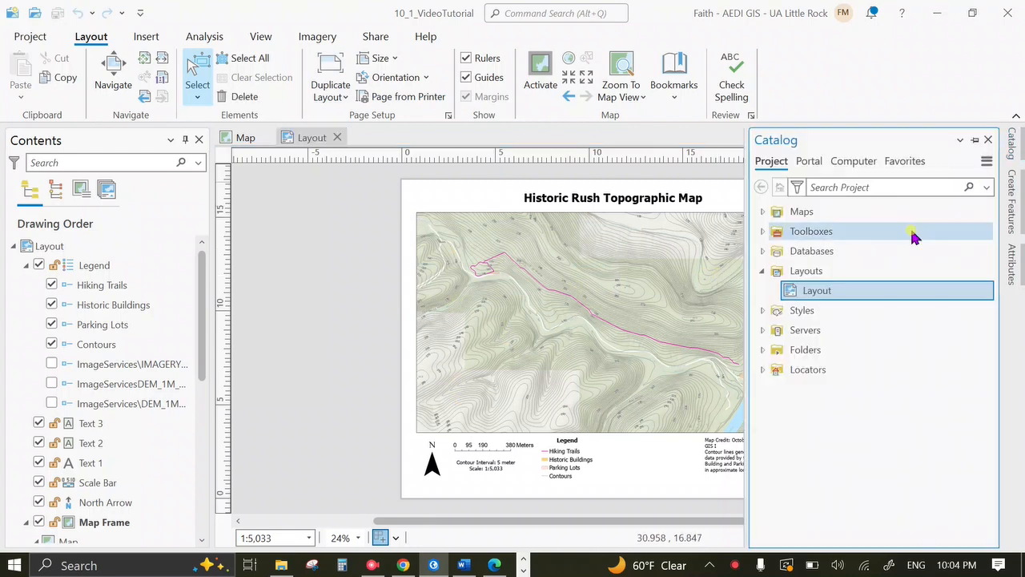
pyautogui.click(762, 273)
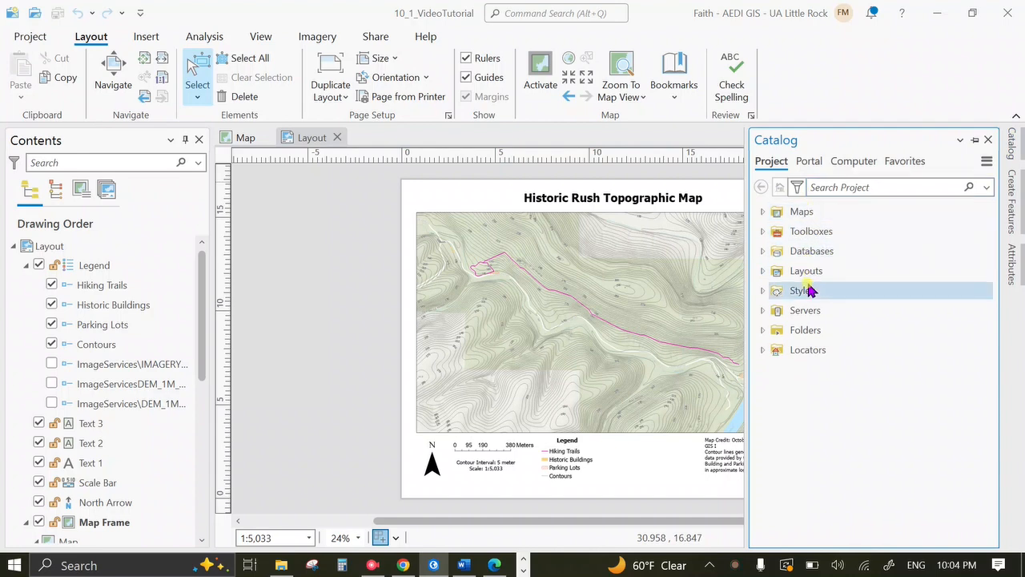
pyautogui.click(762, 271)
pyautogui.click(834, 291)
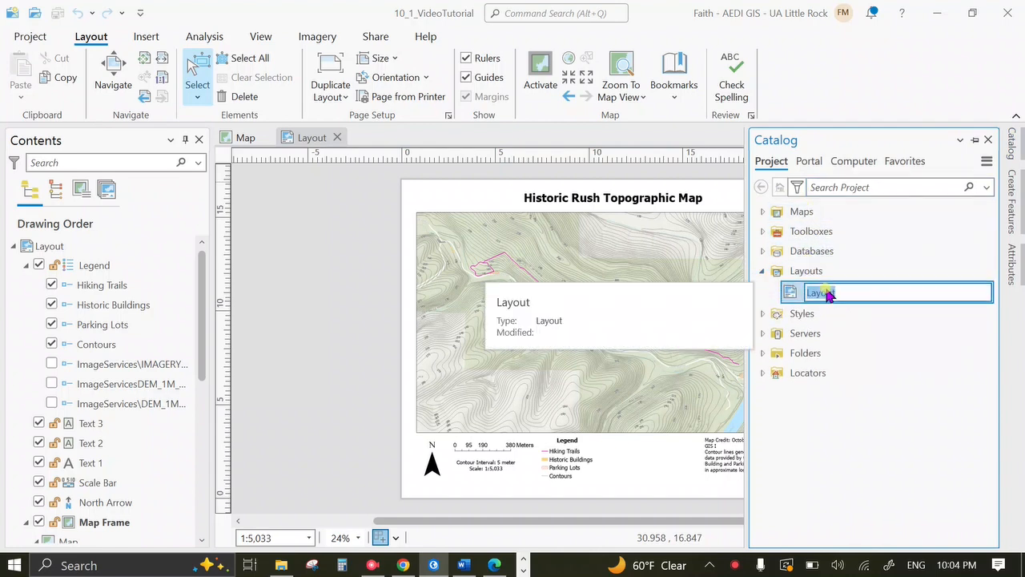
pyautogui.click(846, 287)
pyautogui.click(865, 314)
pyautogui.click(833, 291)
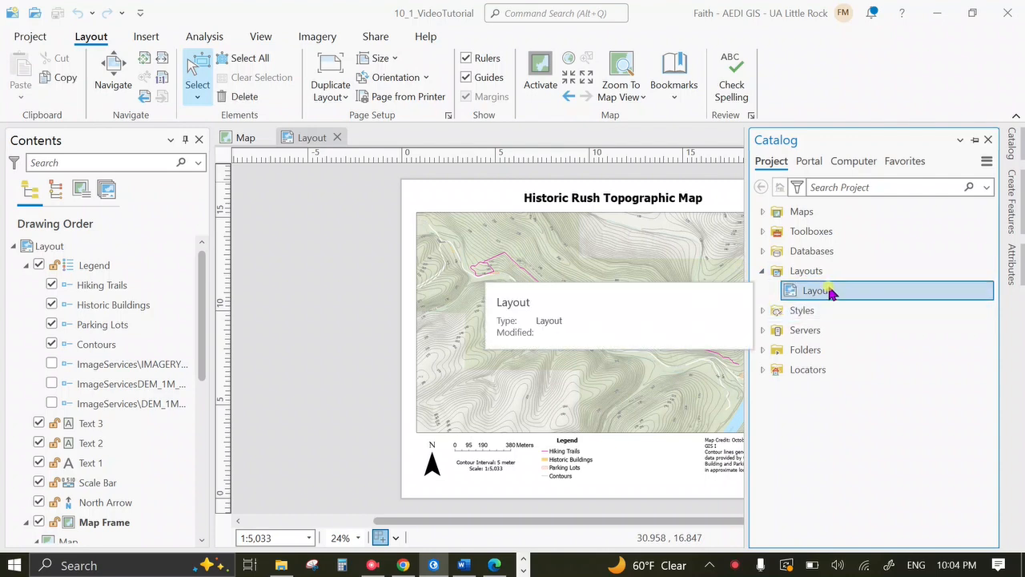
pyautogui.rightClick(832, 295)
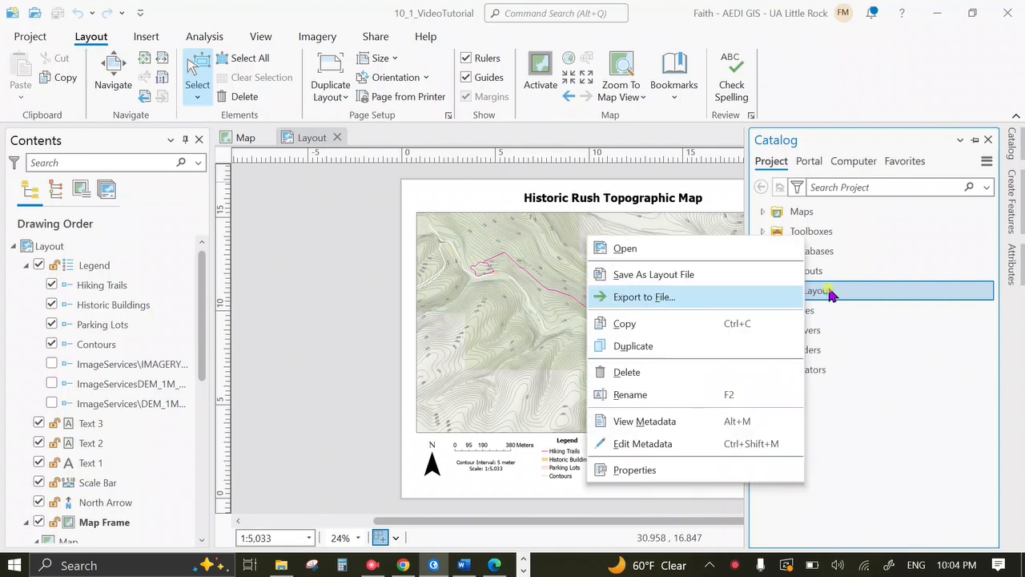
pyautogui.click(726, 301)
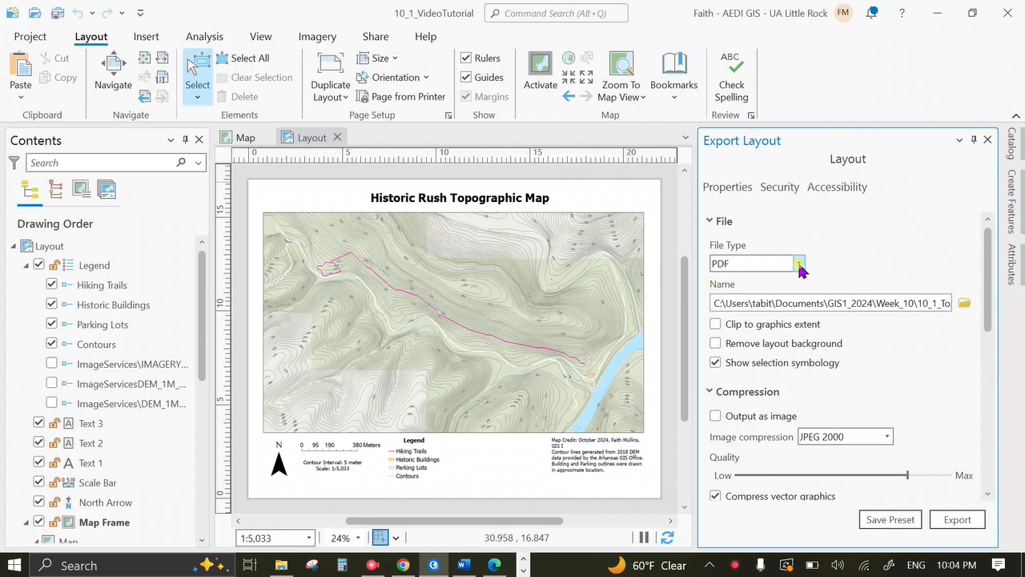
# Set the image compression to JPEG and export the layout as a PDF
pyautogui.scroll(-2, 913, 358)
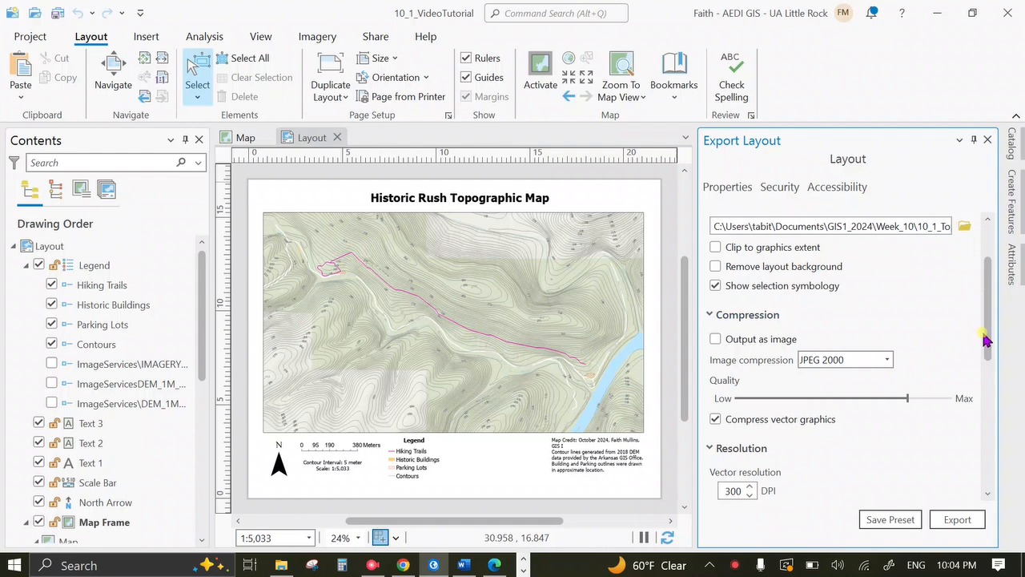
pyautogui.moveTo(987, 347); pyautogui.dragTo(987, 369)
pyautogui.click(884, 301)
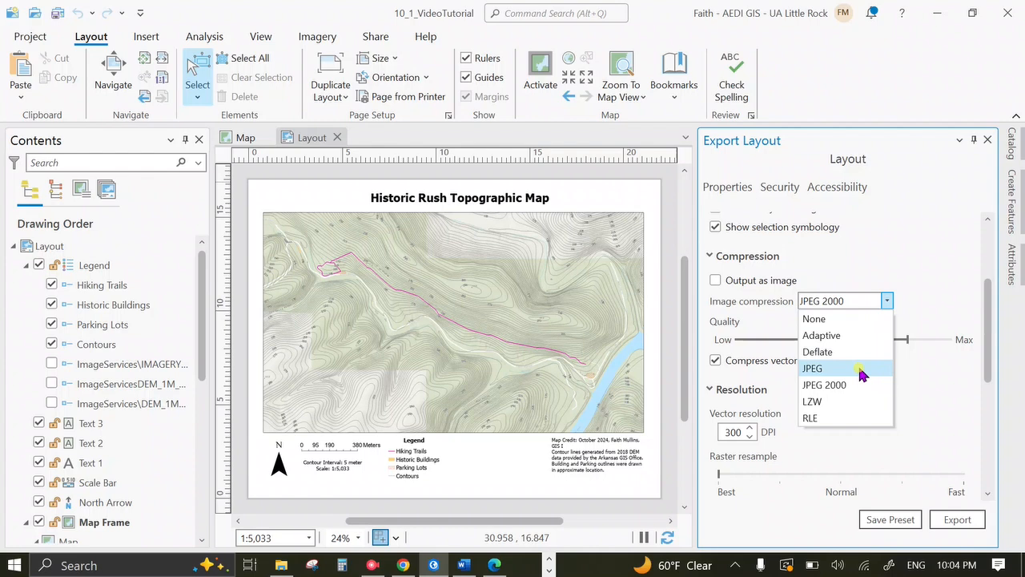
pyautogui.click(861, 370)
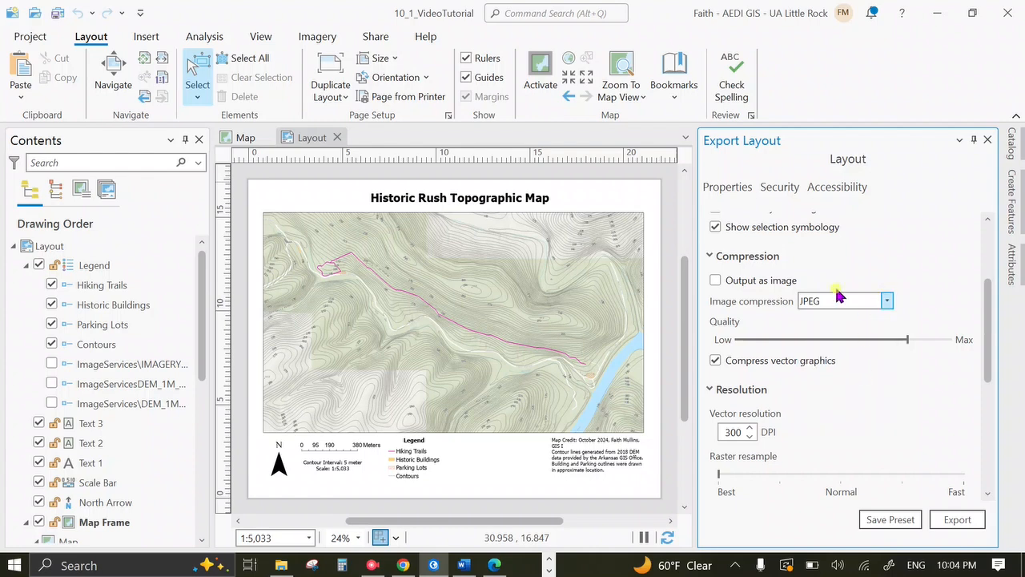
pyautogui.scroll(-2, 886, 301)
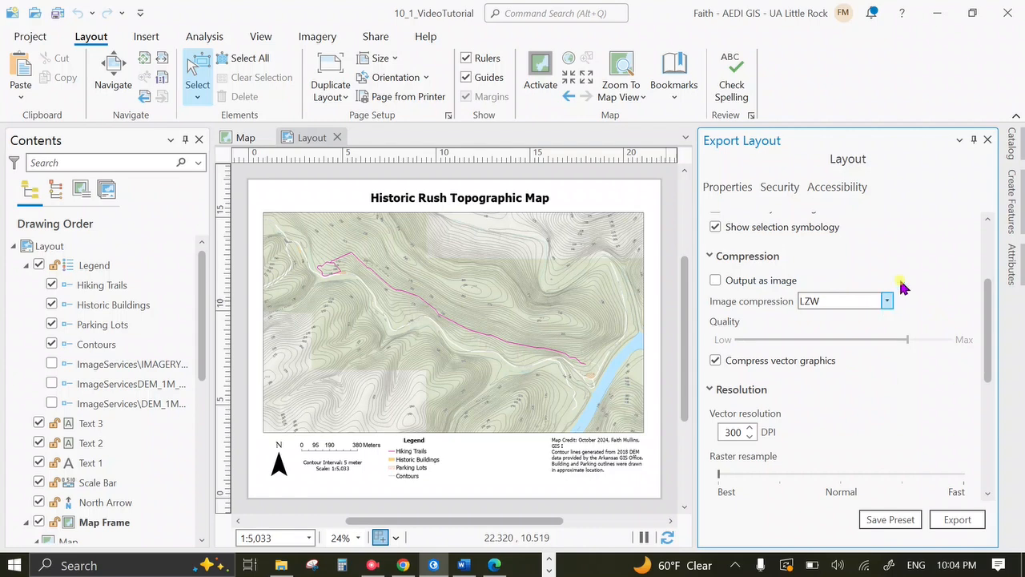
pyautogui.click(886, 300)
pyautogui.click(847, 368)
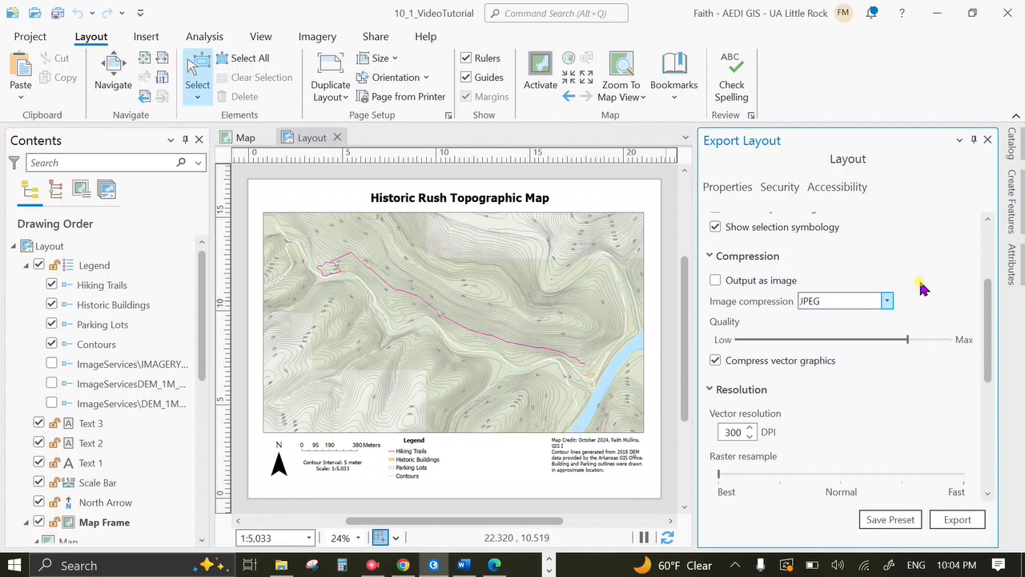
pyautogui.moveTo(995, 330); pyautogui.dragTo(1014, 481)
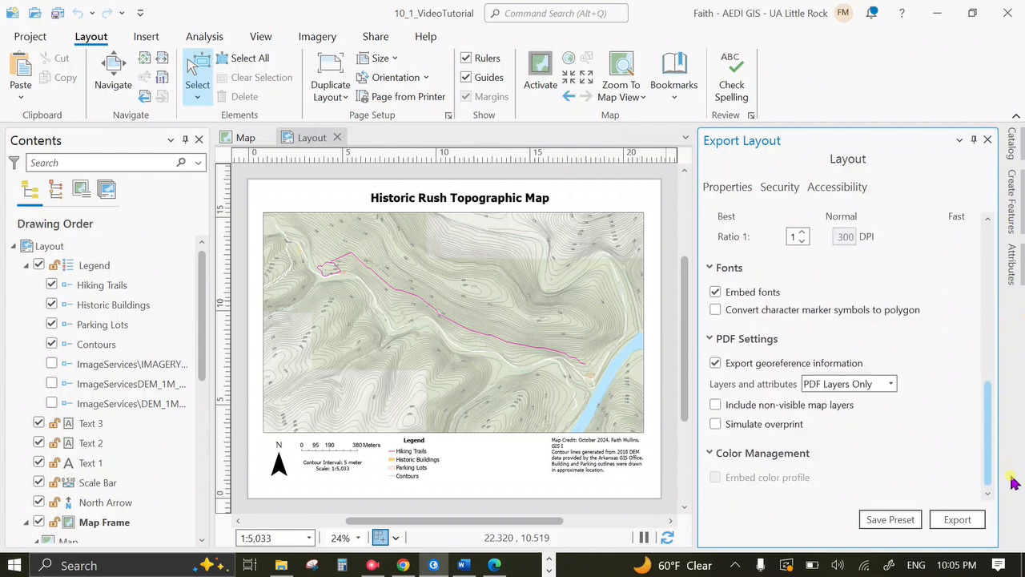
pyautogui.click(954, 522)
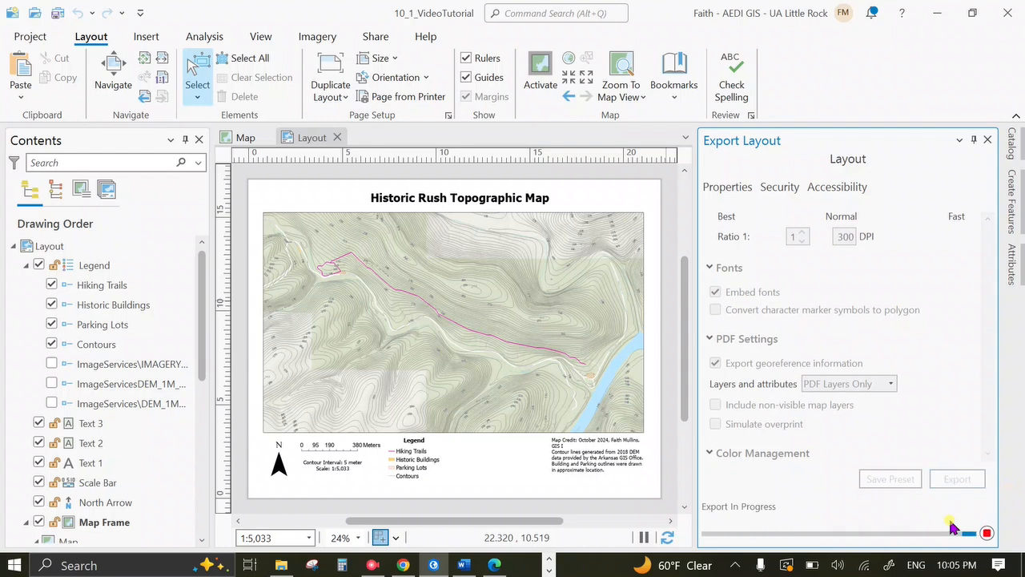